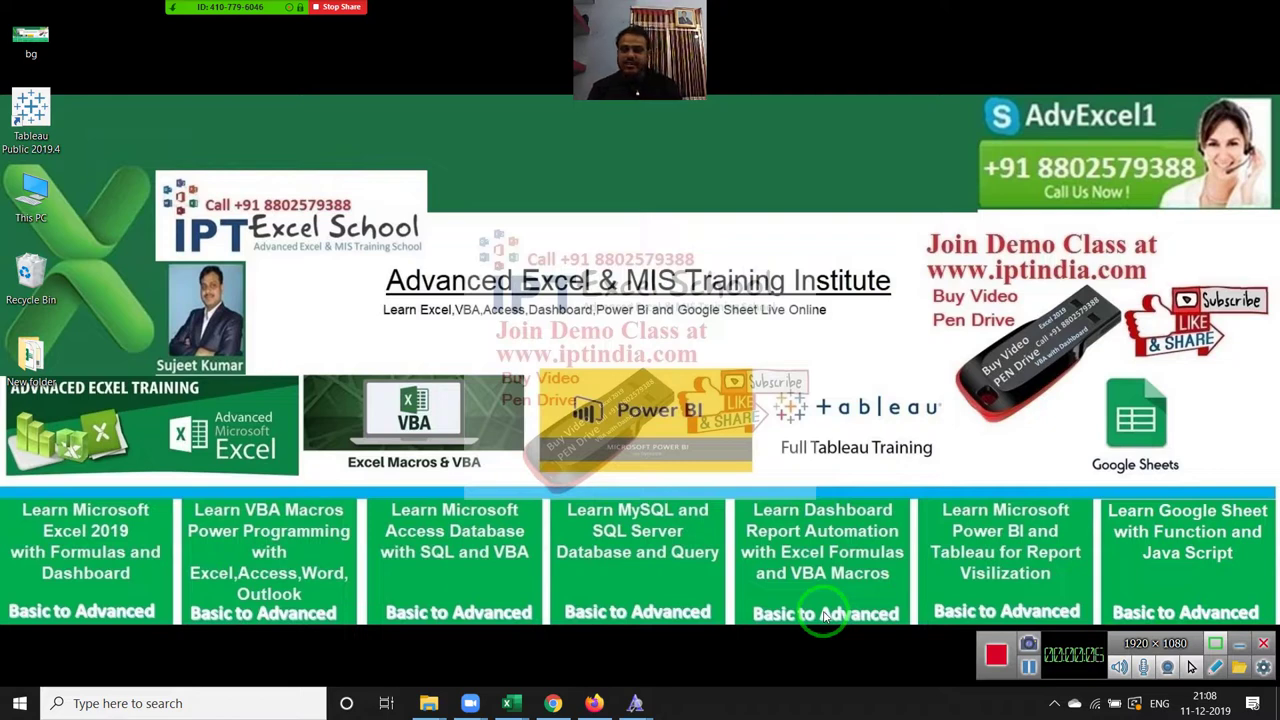
Show the thumbnails of the four open Excel workbooks: Book1, Book2, DD and Book3.
mouse_move(203, 43)
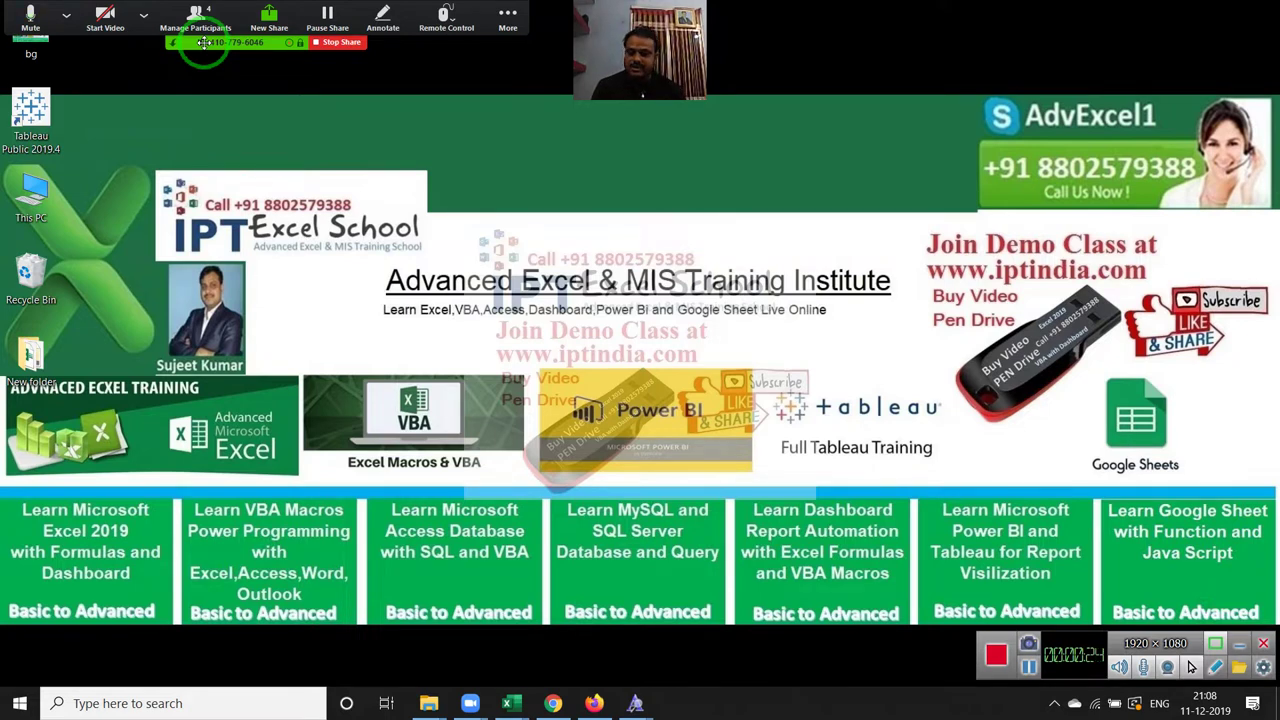
Bring the DD workbook to the front and look over its sales data.
mouse_move(525, 708)
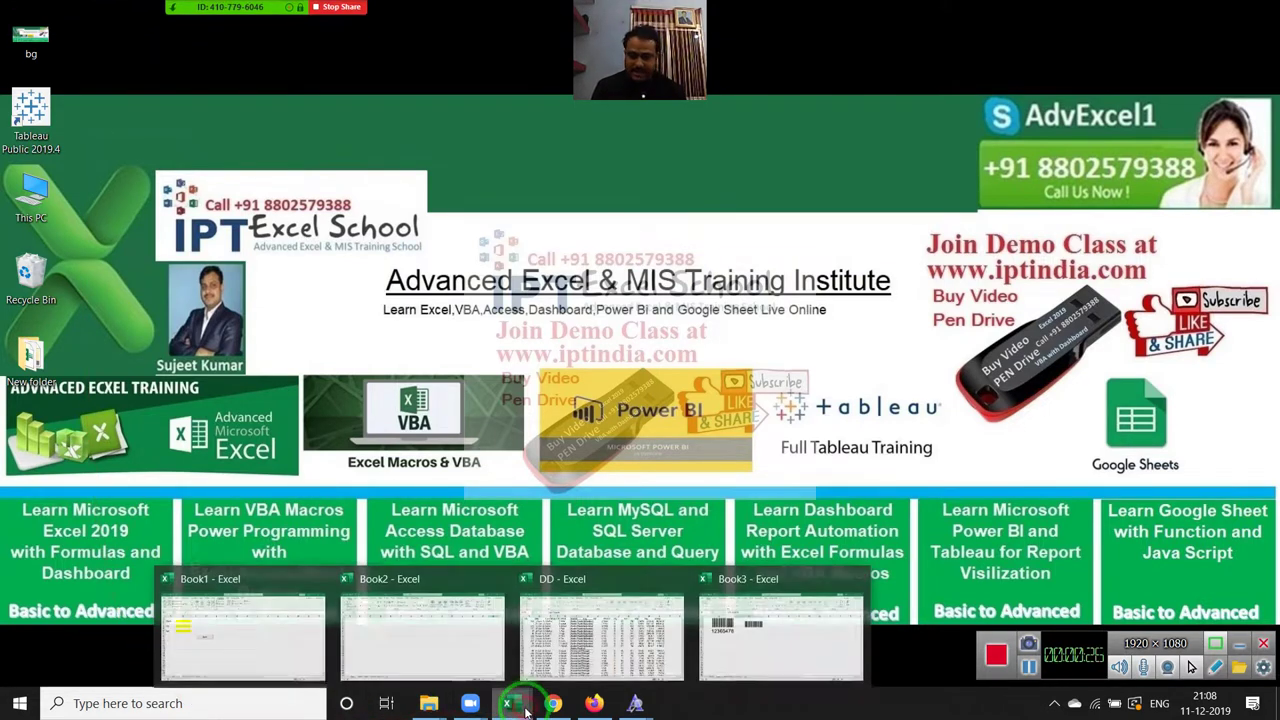
click(558, 652)
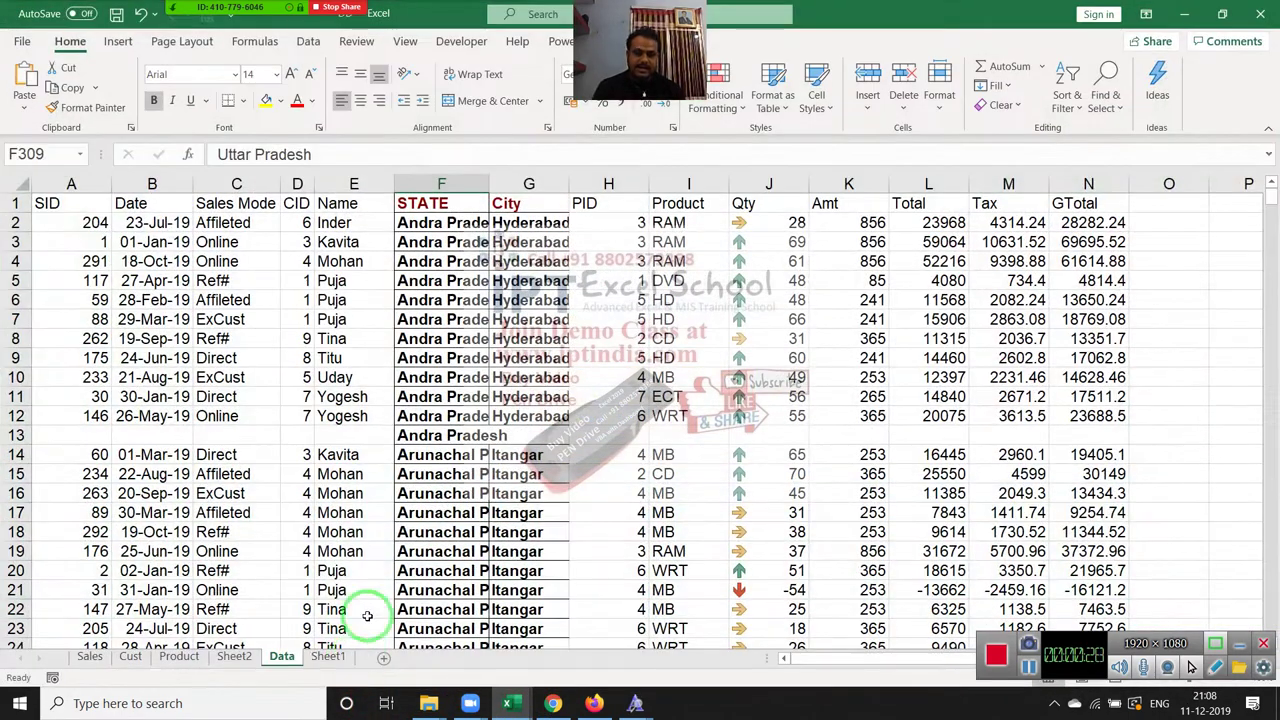
click(365, 435)
click(236, 338)
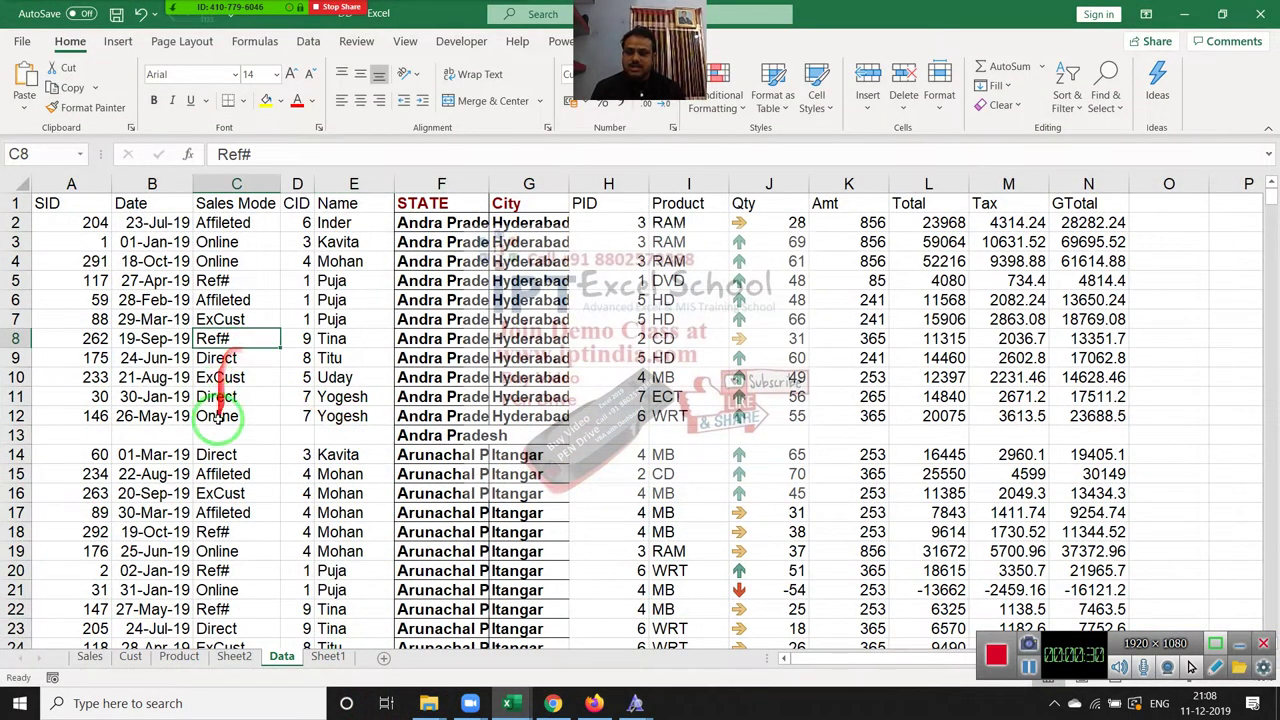
scroll(280, 514, down, 1)
scroll(277, 514, down, 5)
scroll(271, 531, up, 6)
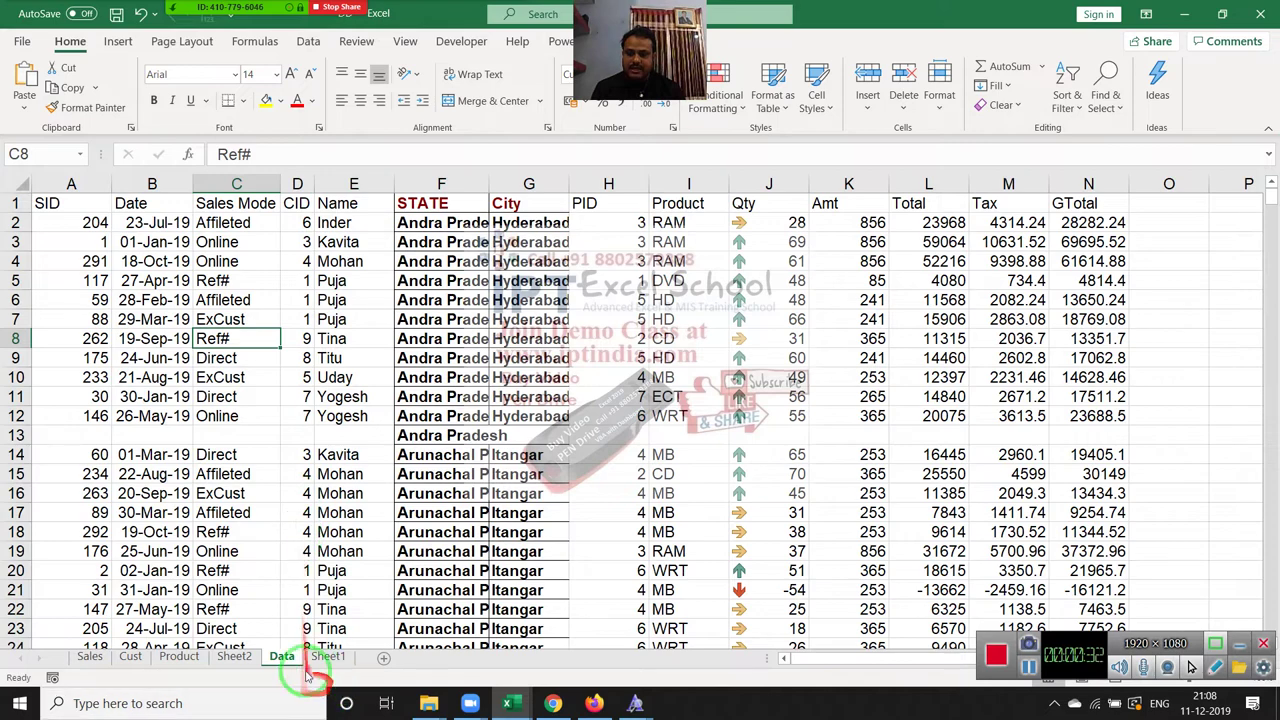
On Sheet2, select the Name and City columns of the sales table.
click(236, 657)
click(170, 357)
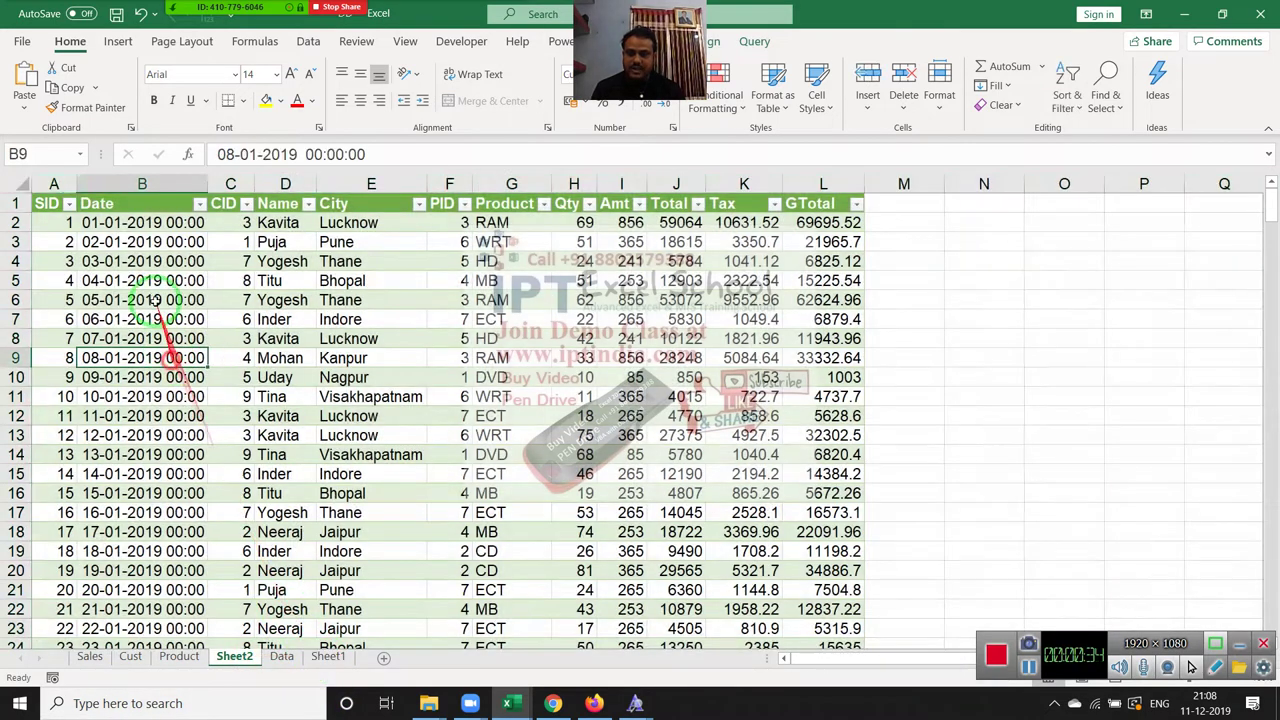
drag(45, 183, 806, 220)
click(285, 261)
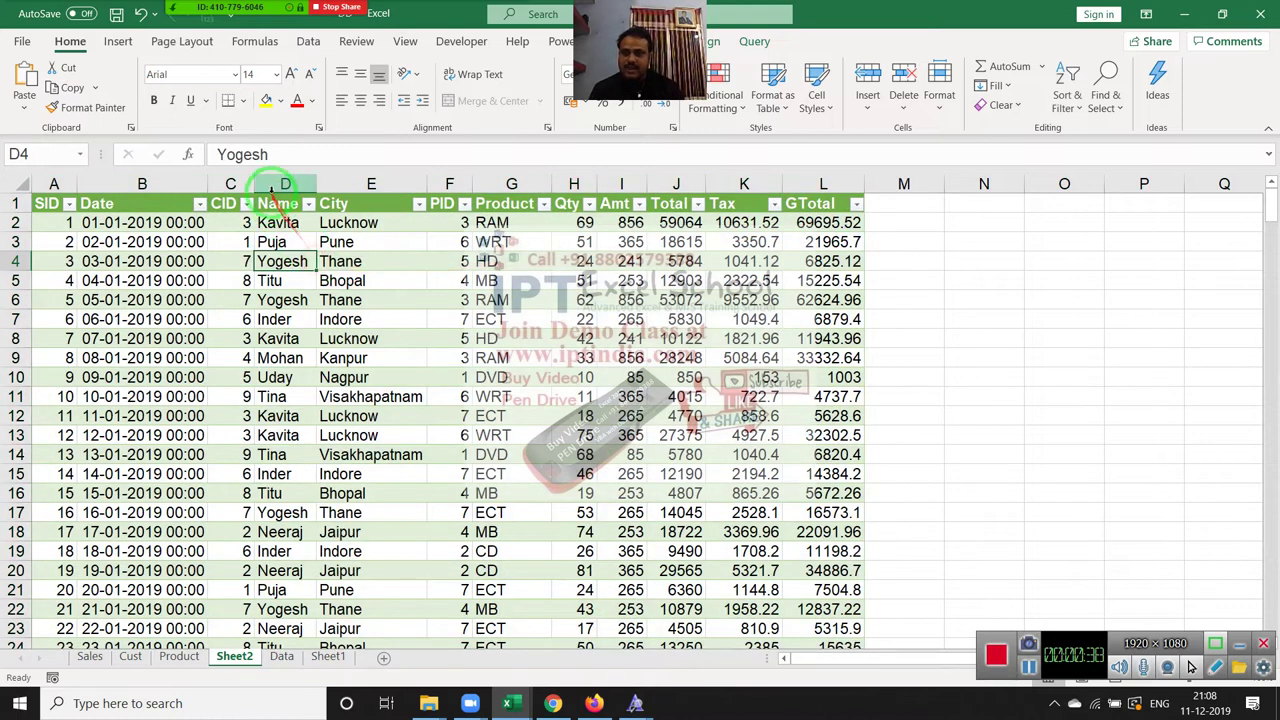
drag(271, 190, 411, 194)
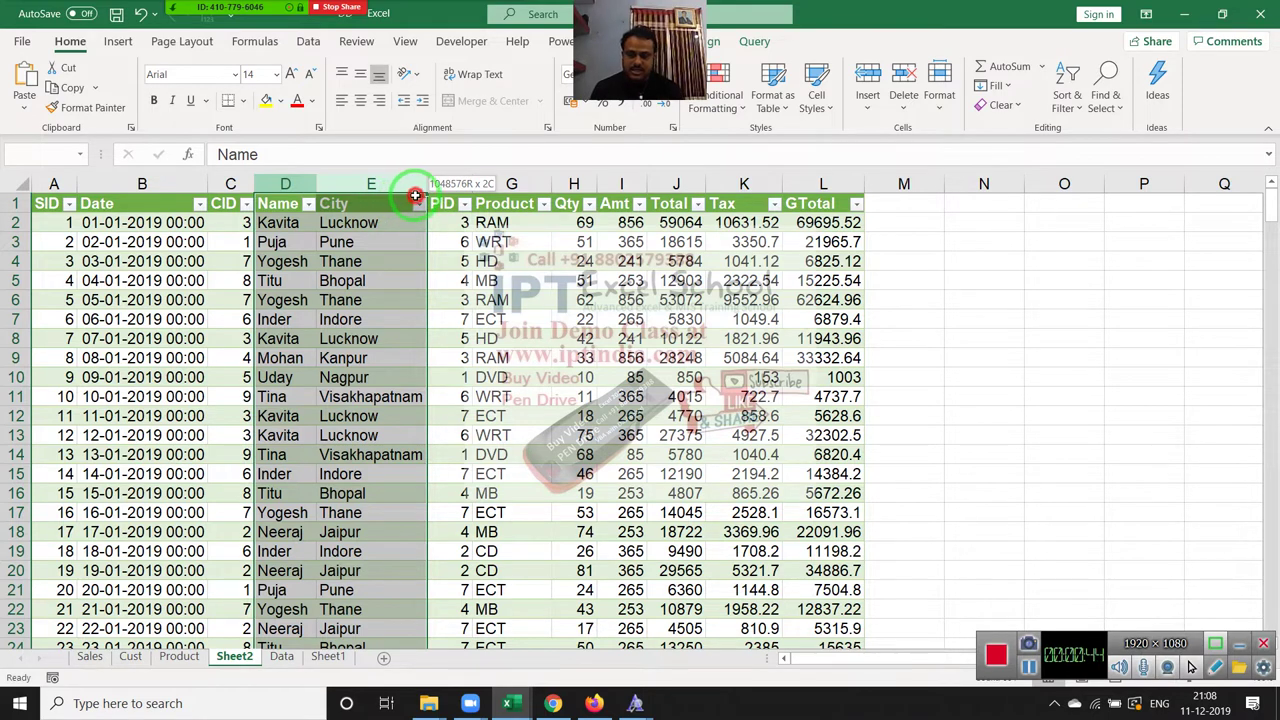
drag(404, 195, 420, 194)
Copy the Name, City and Qty columns into a new workbook's Sheet1 at A1.
ctrl+click(574, 184)
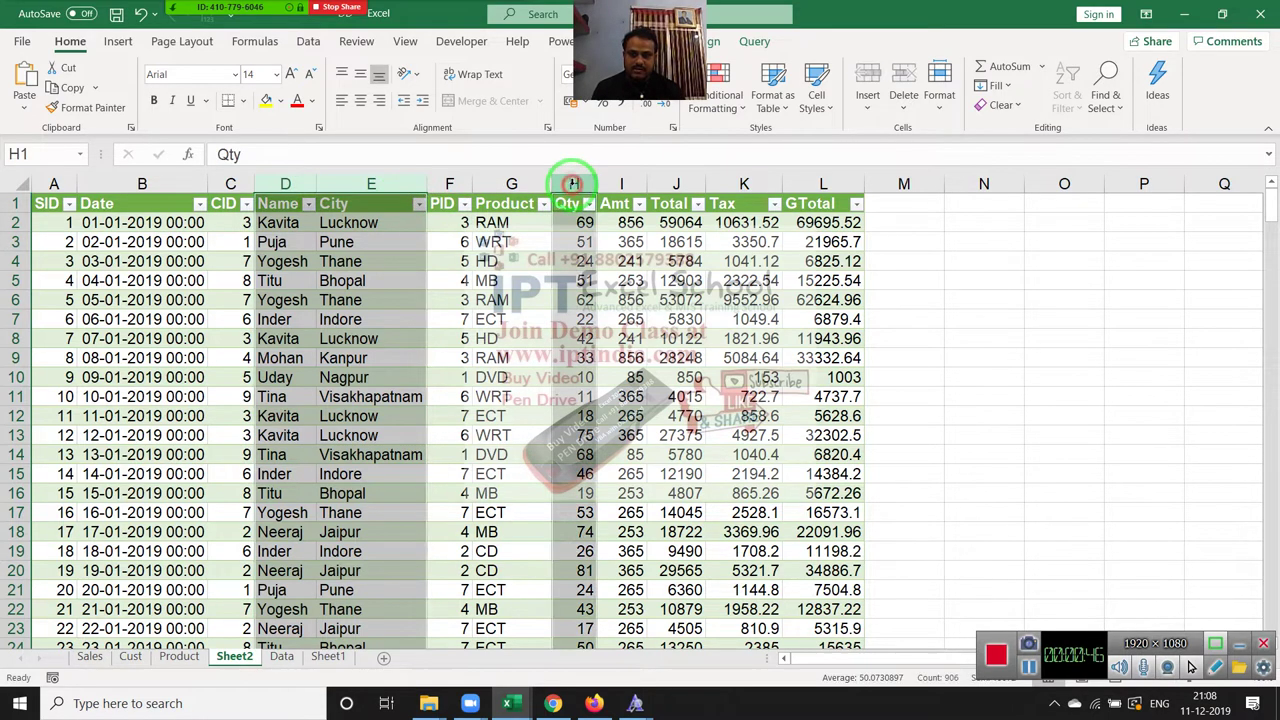
key(ctrl+c)
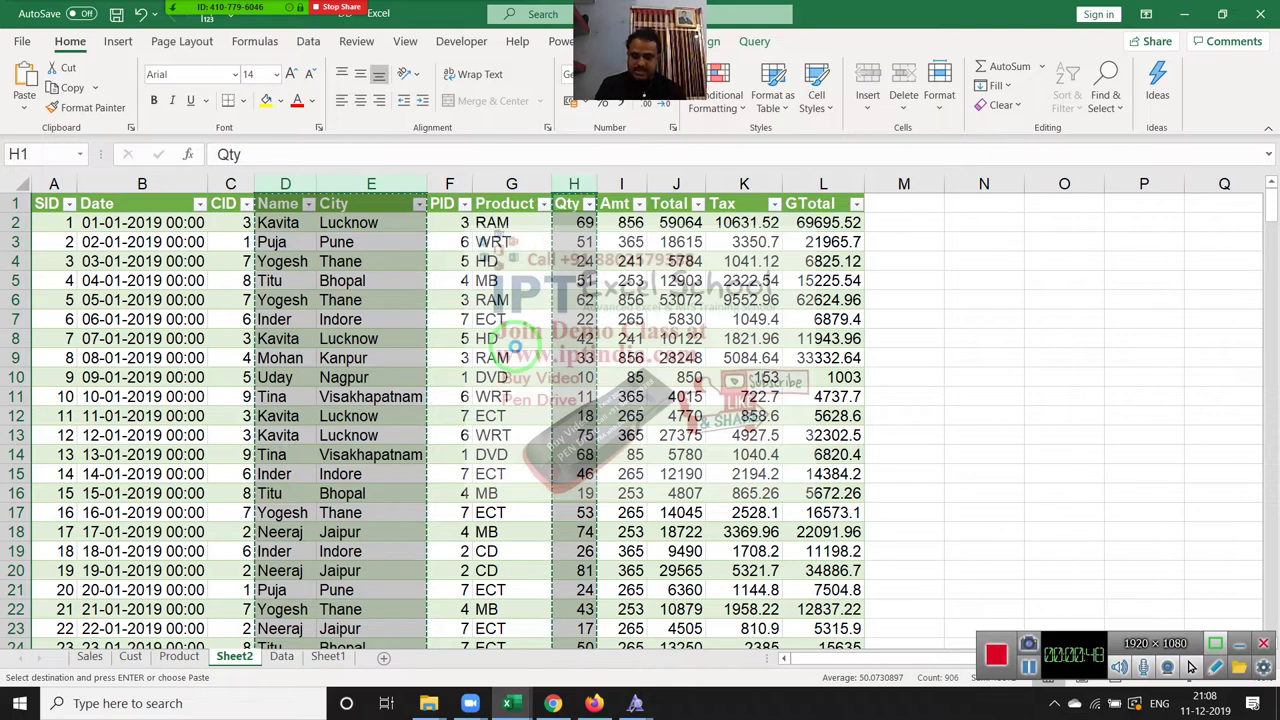
key(ctrl+n)
key(ctrl+v)
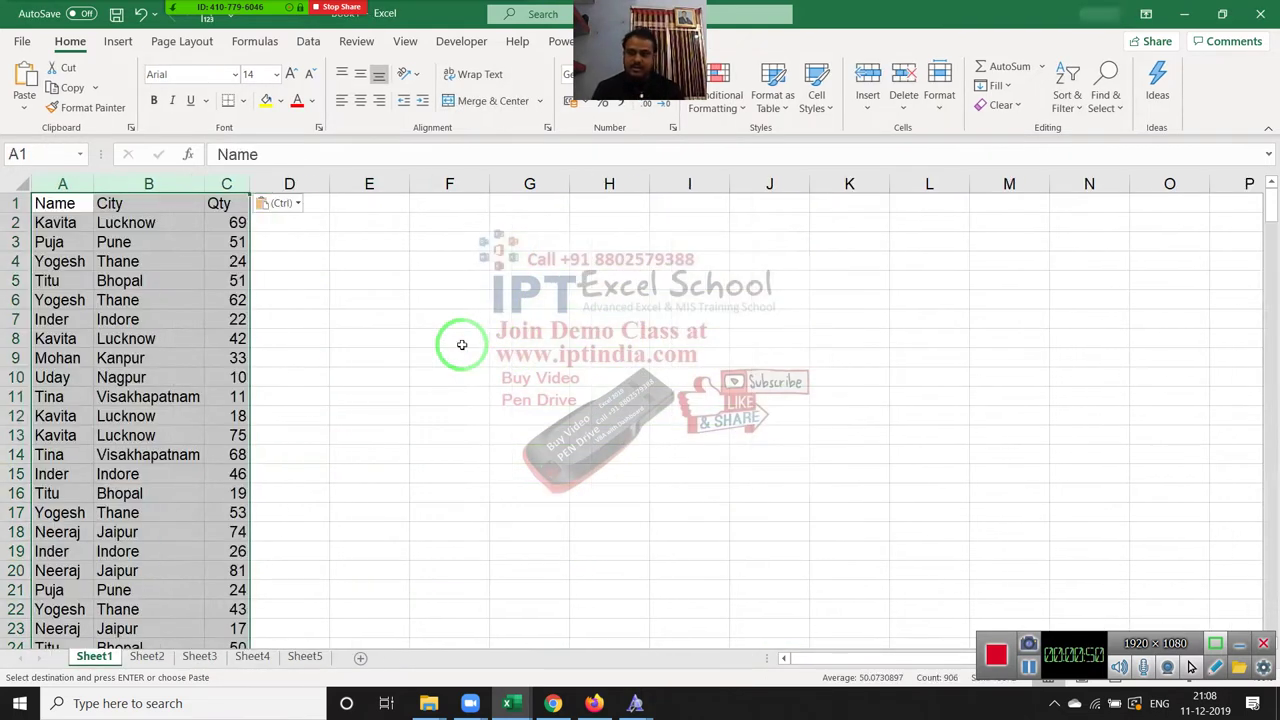
click(184, 319)
click(45, 222)
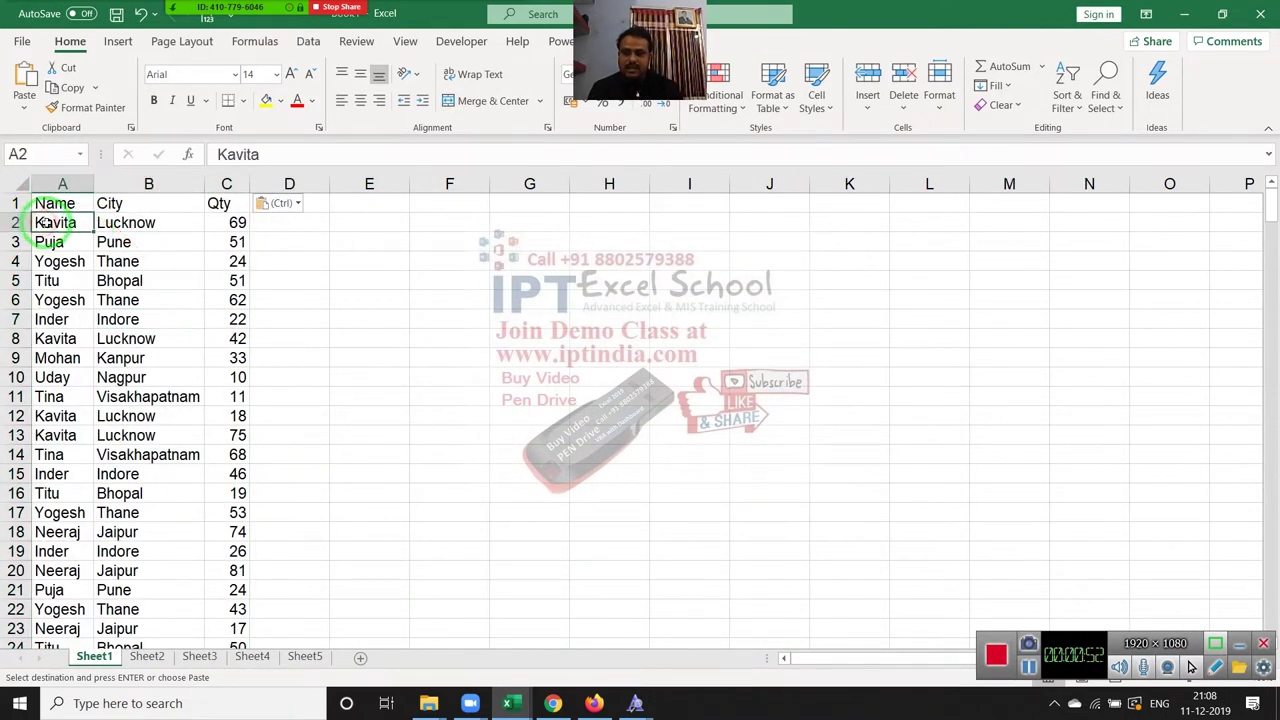
click(102, 227)
scroll(70, 393, down, 6)
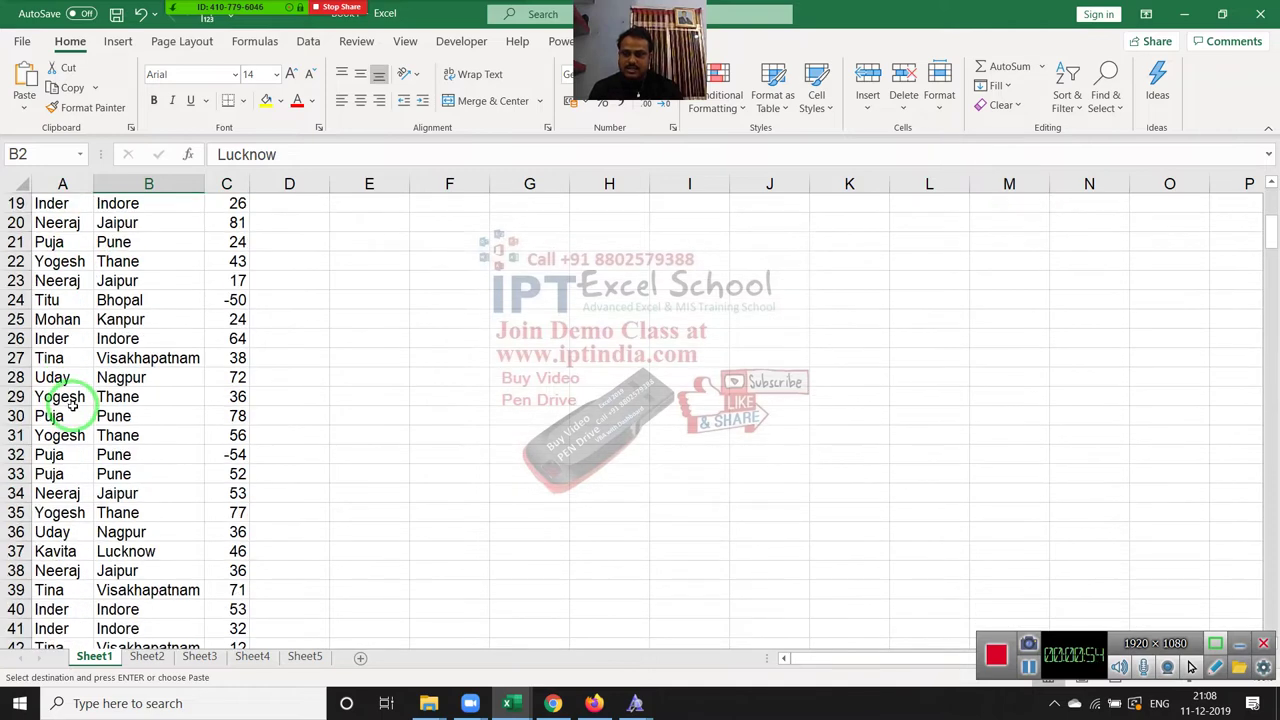
scroll(72, 400, down, 6)
scroll(73, 411, up, 6)
scroll(62, 405, up, 6)
click(55, 227)
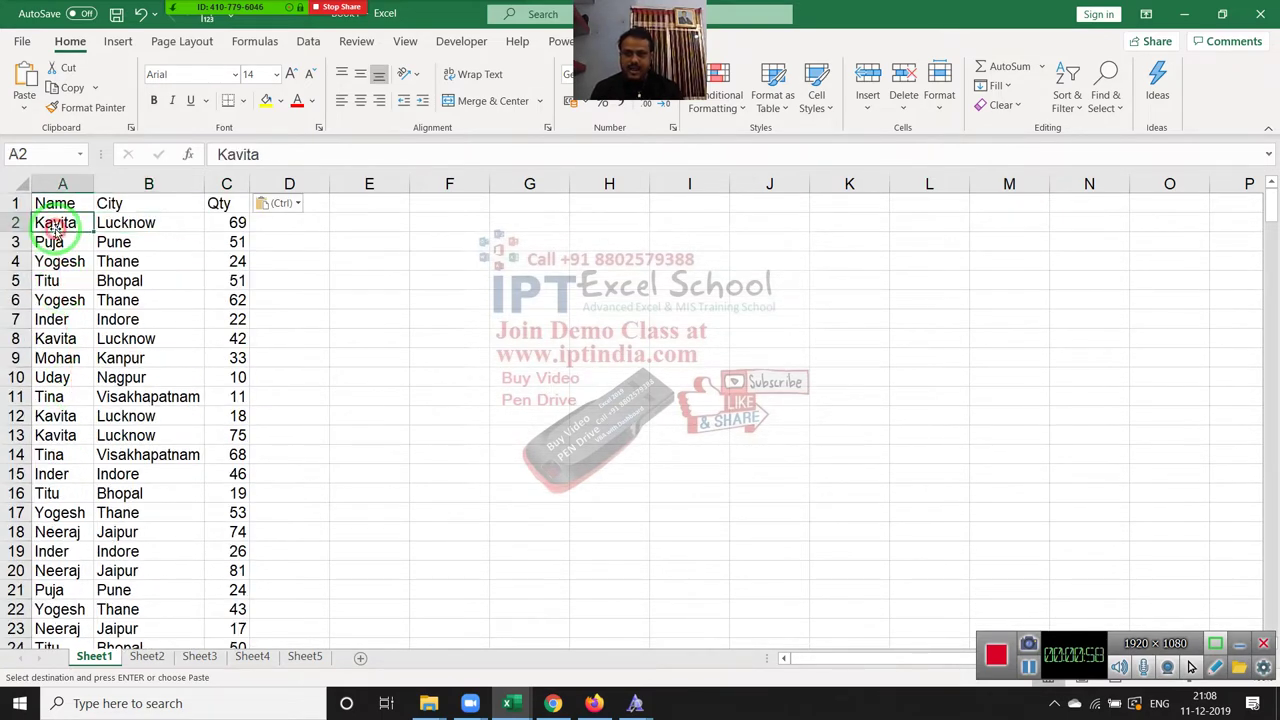
Copy Puja from A3 over the names in A20 and A36.
click(83, 245)
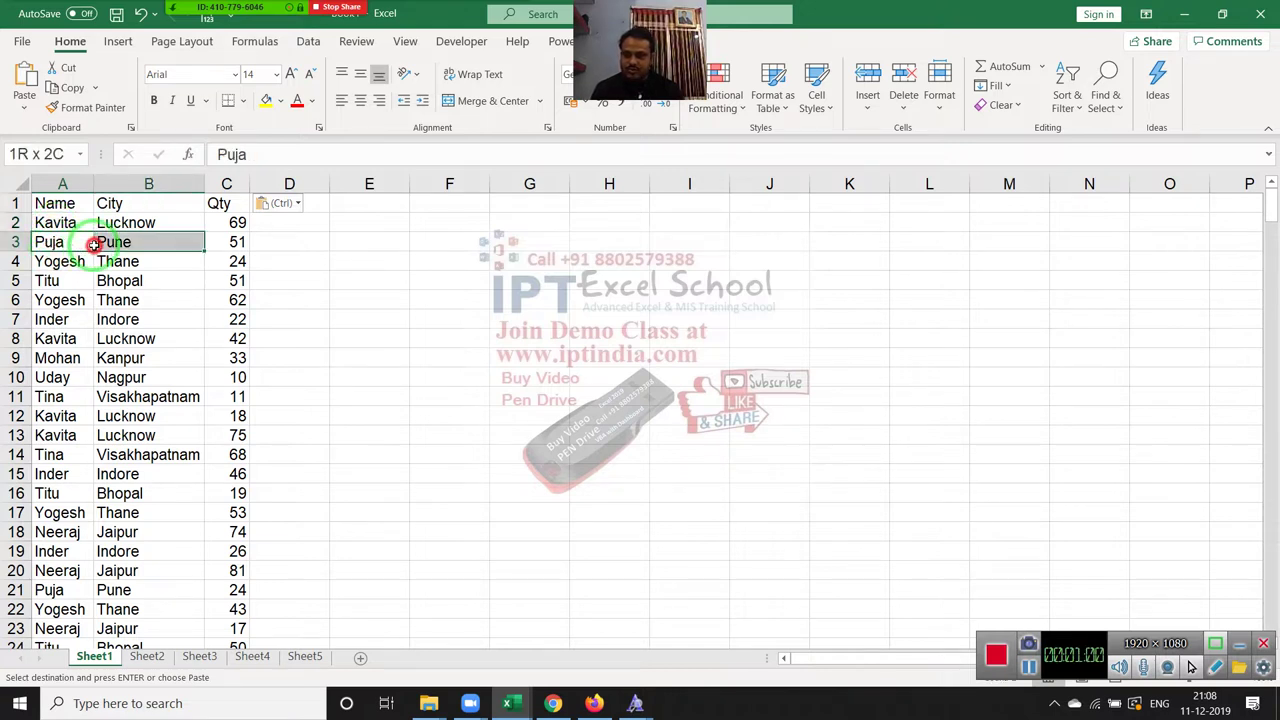
drag(83, 245, 77, 248)
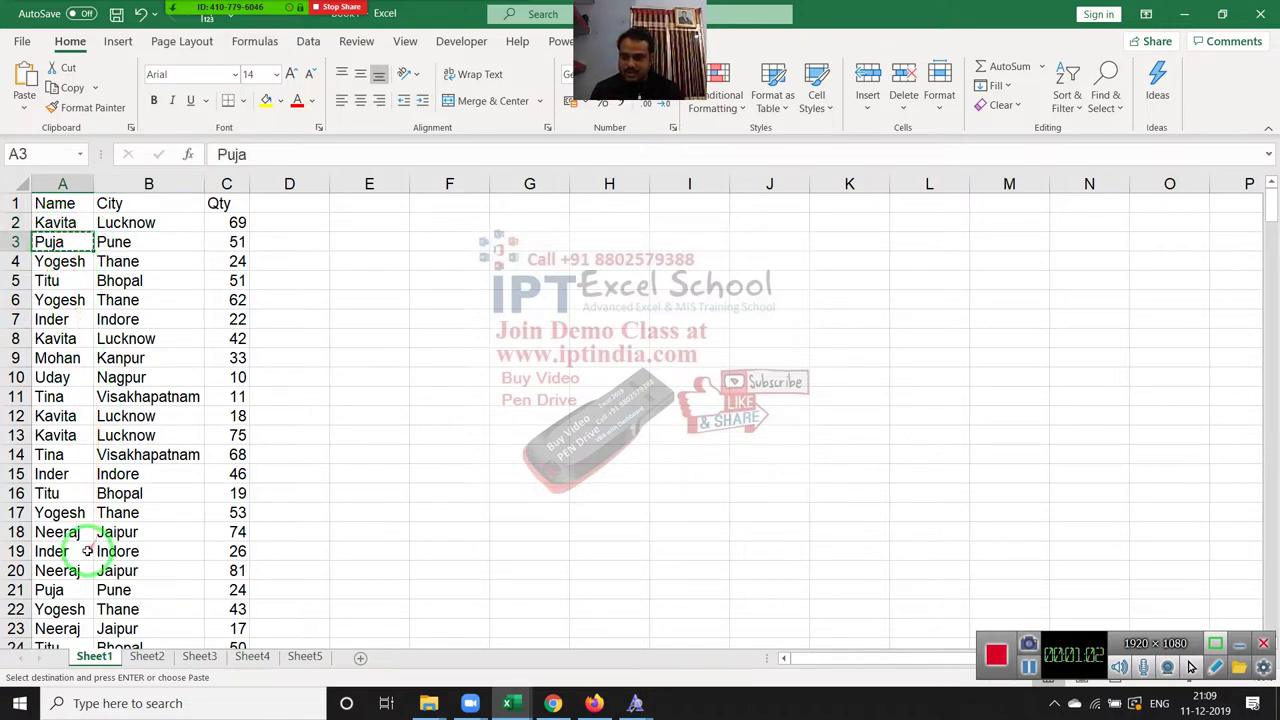
click(65, 577)
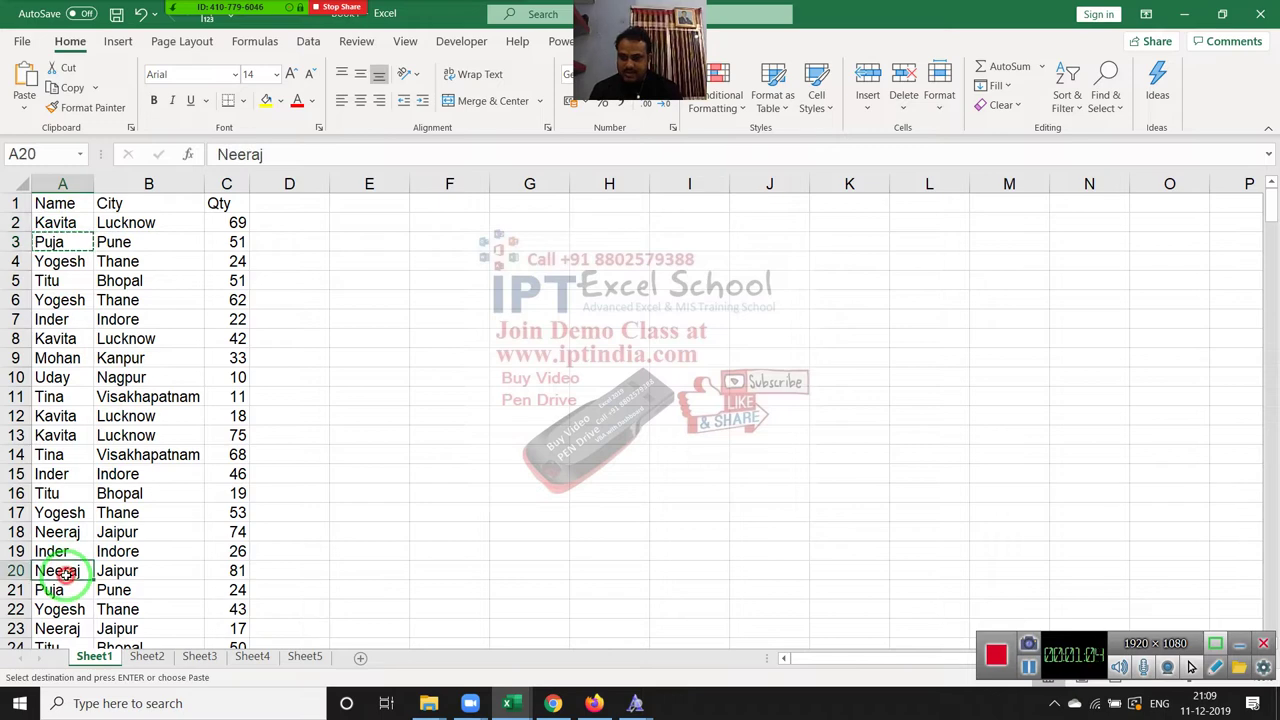
key(ctrl+v)
scroll(72, 608, down, 2)
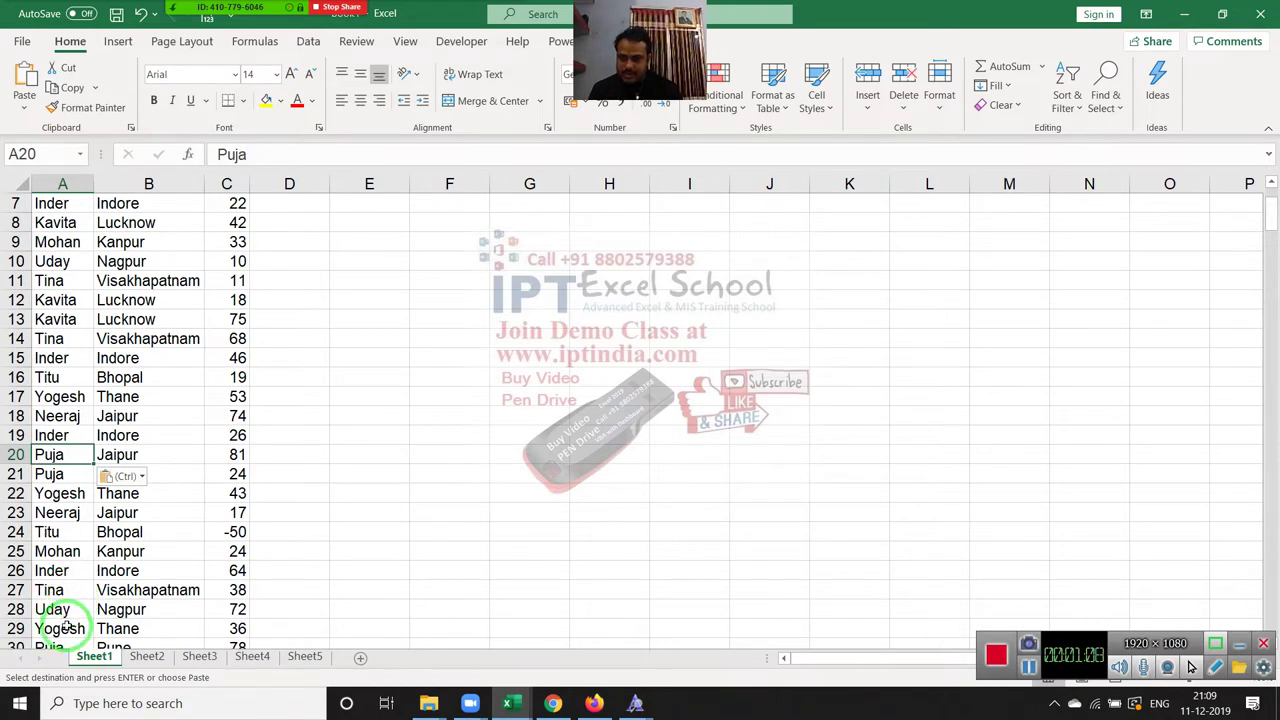
scroll(64, 626, down, 1)
scroll(60, 628, down, 2)
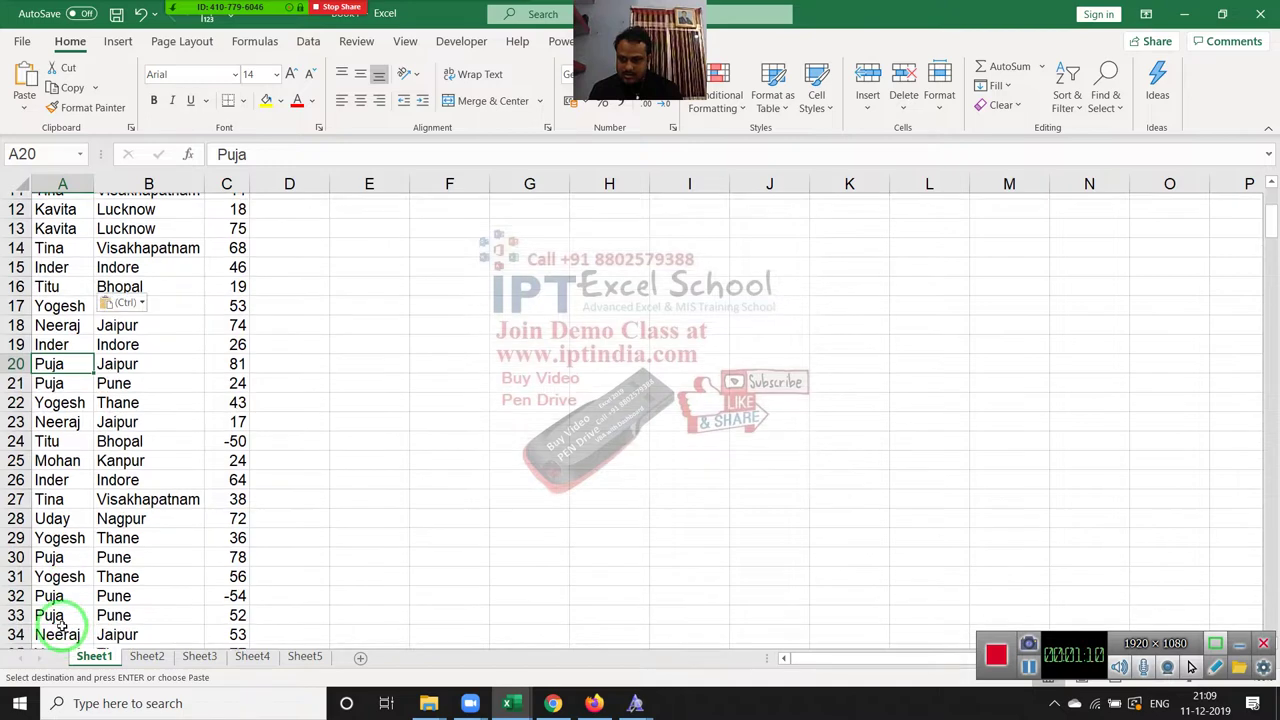
click(55, 590)
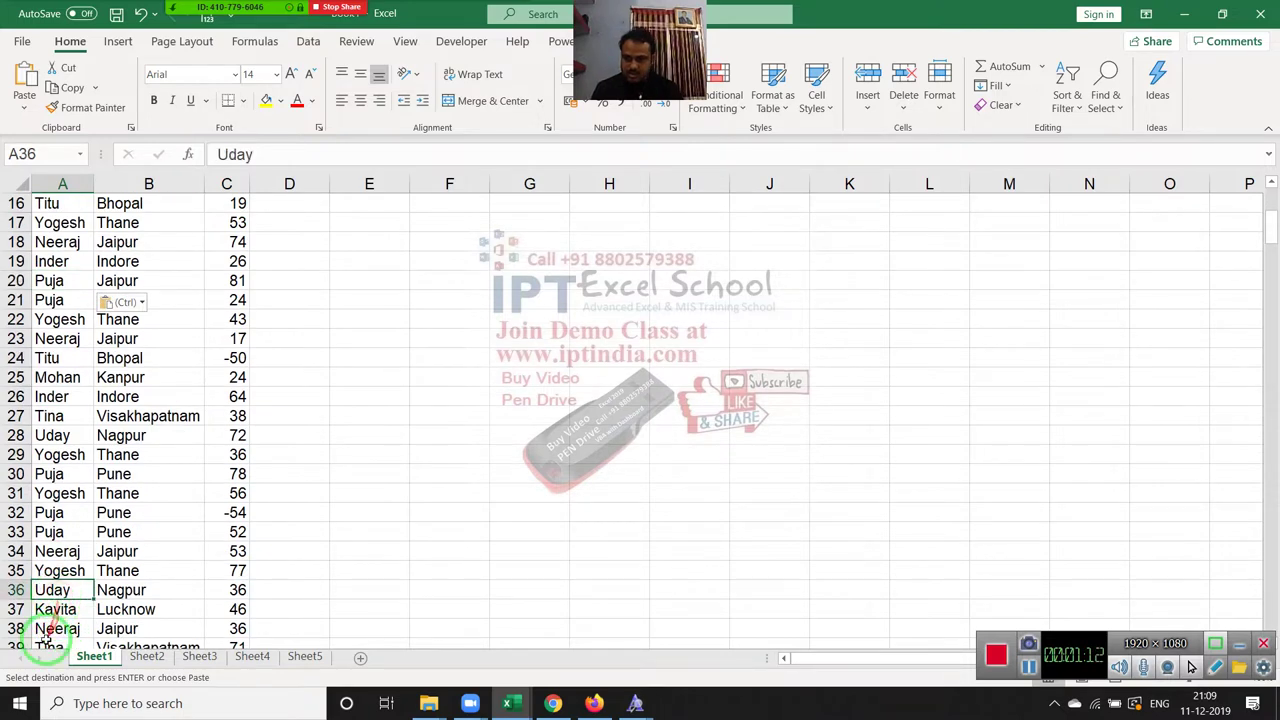
key(ctrl+v)
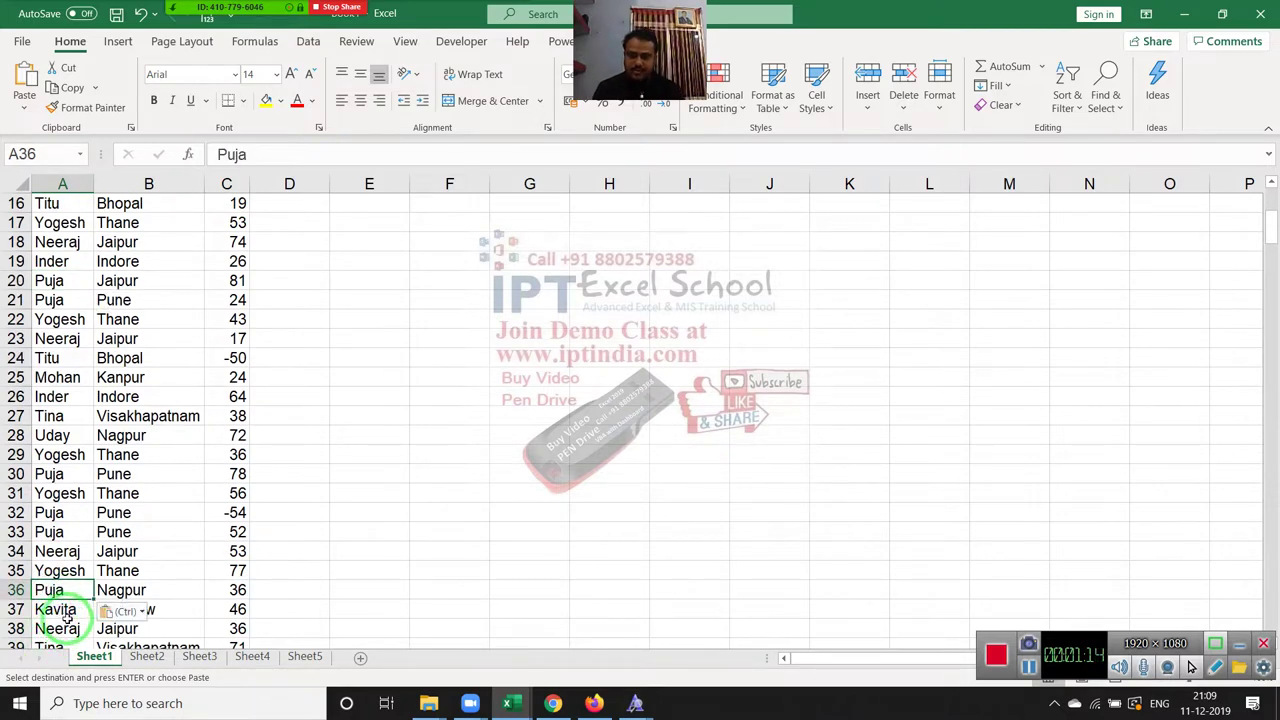
key(Escape)
scroll(409, 428, up, 5)
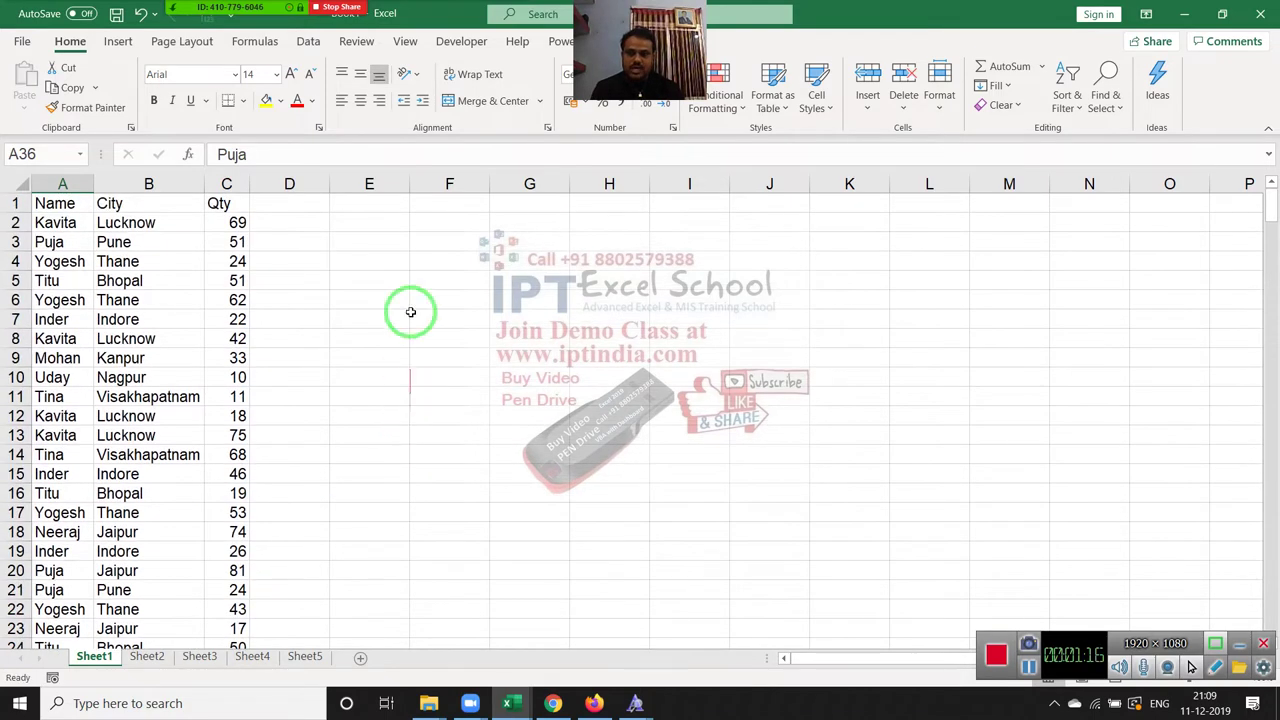
Build a lookup area with headers Name, City, Qty and Puja, Pune underneath.
click(423, 218)
text(Na)
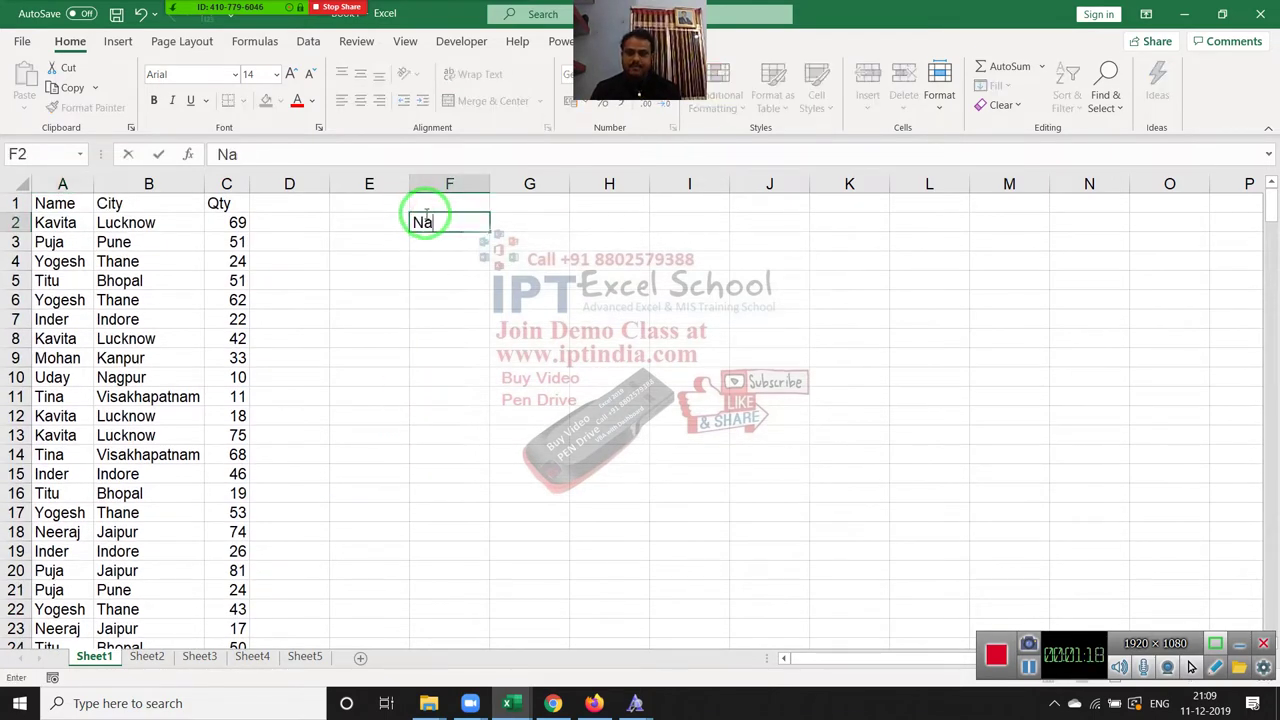
text(me)
key(Tab)
text(Cit)
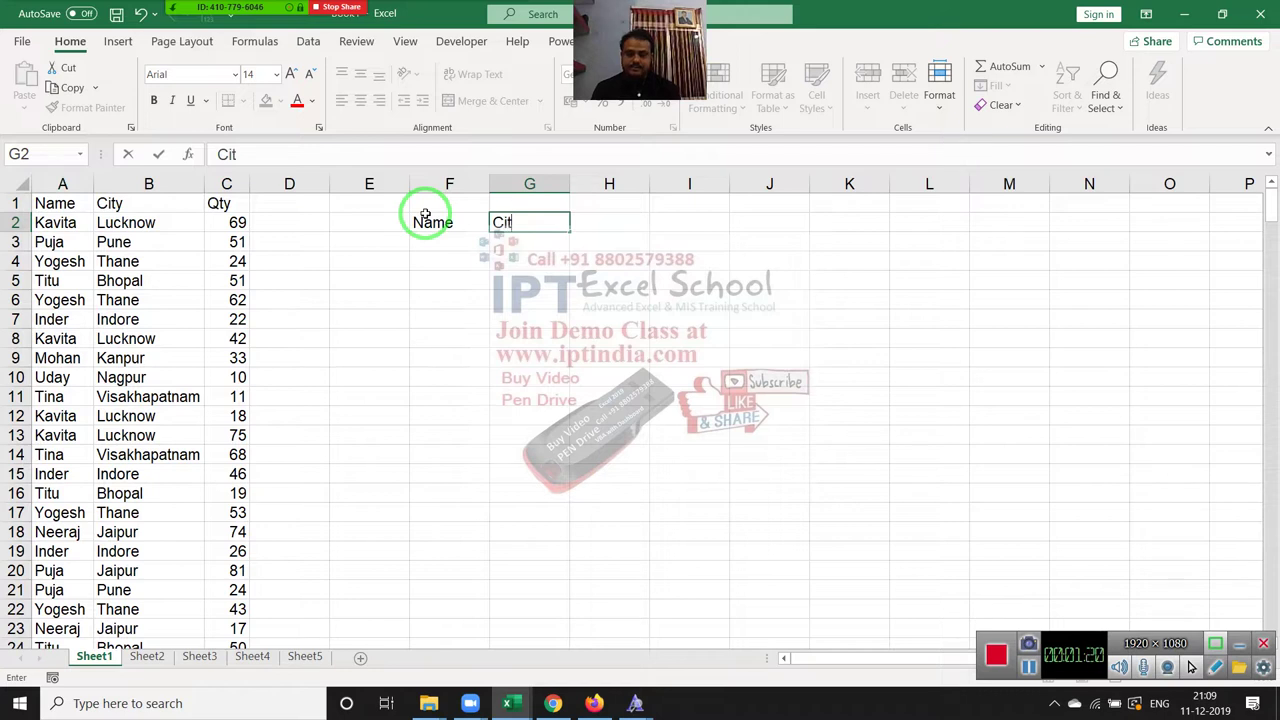
text(y)
key(Tab)
text(Q)
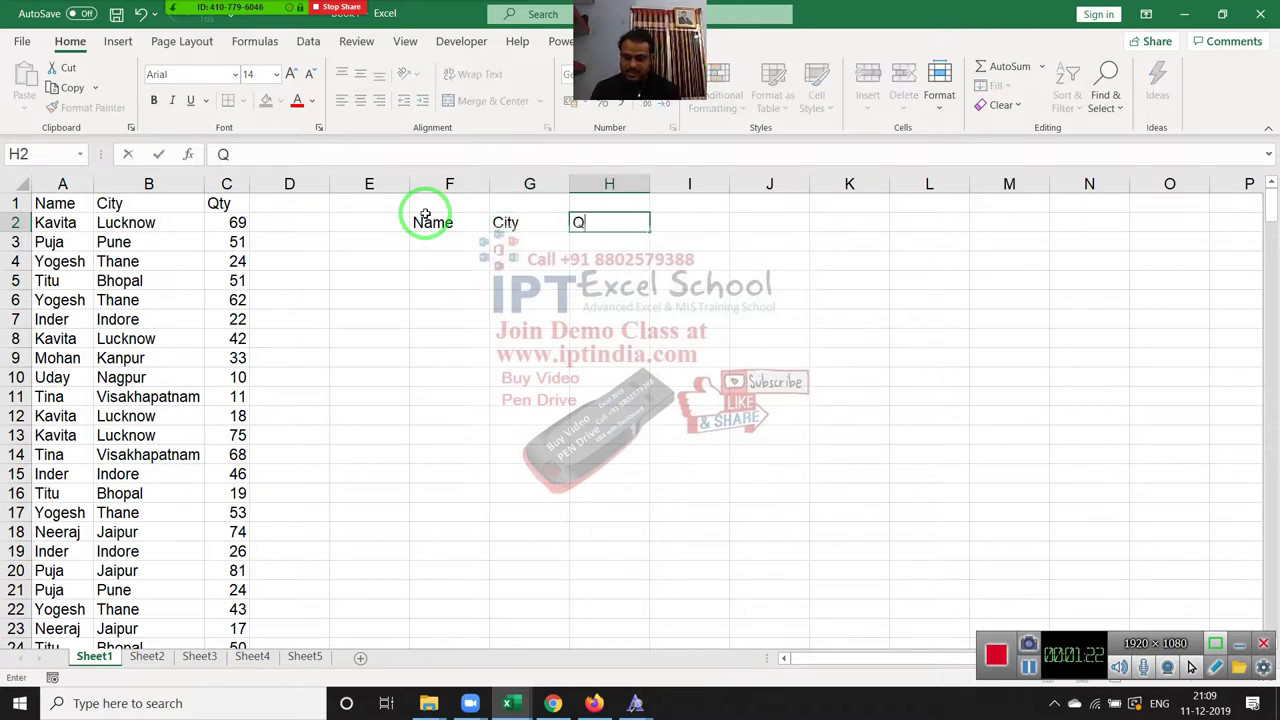
text(ty)
key(Return)
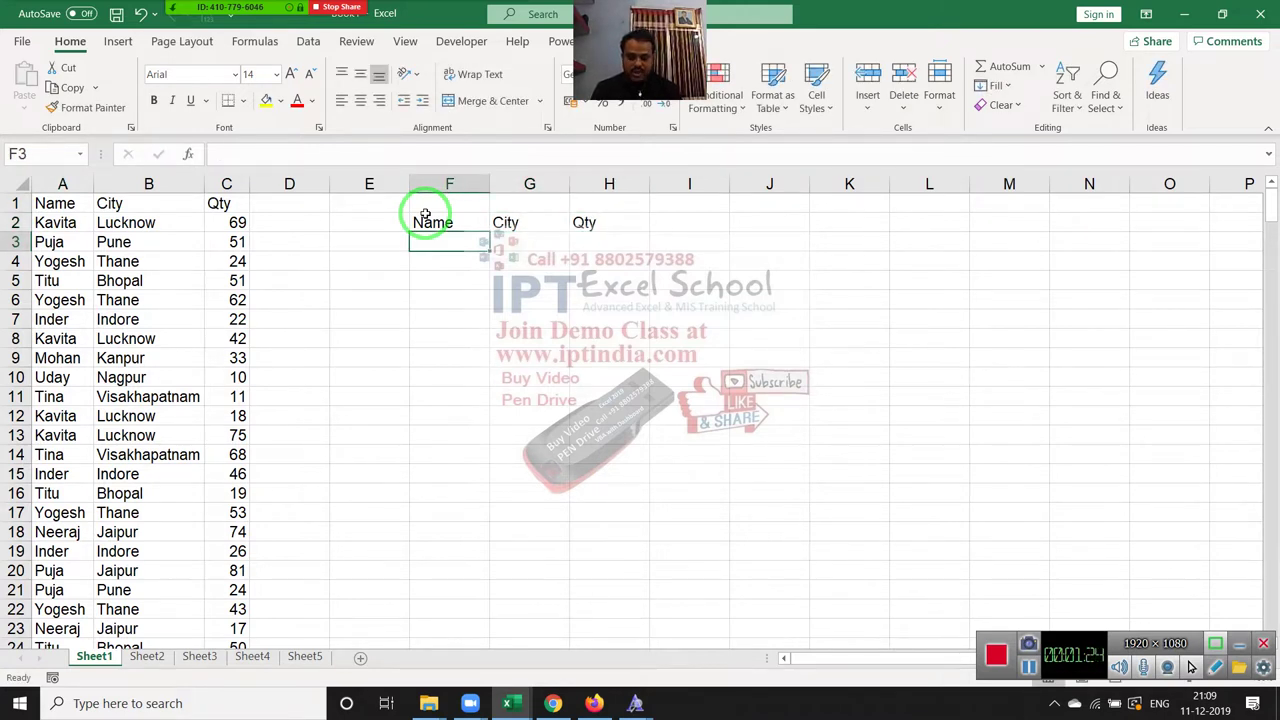
text(Puja)
key(Tab)
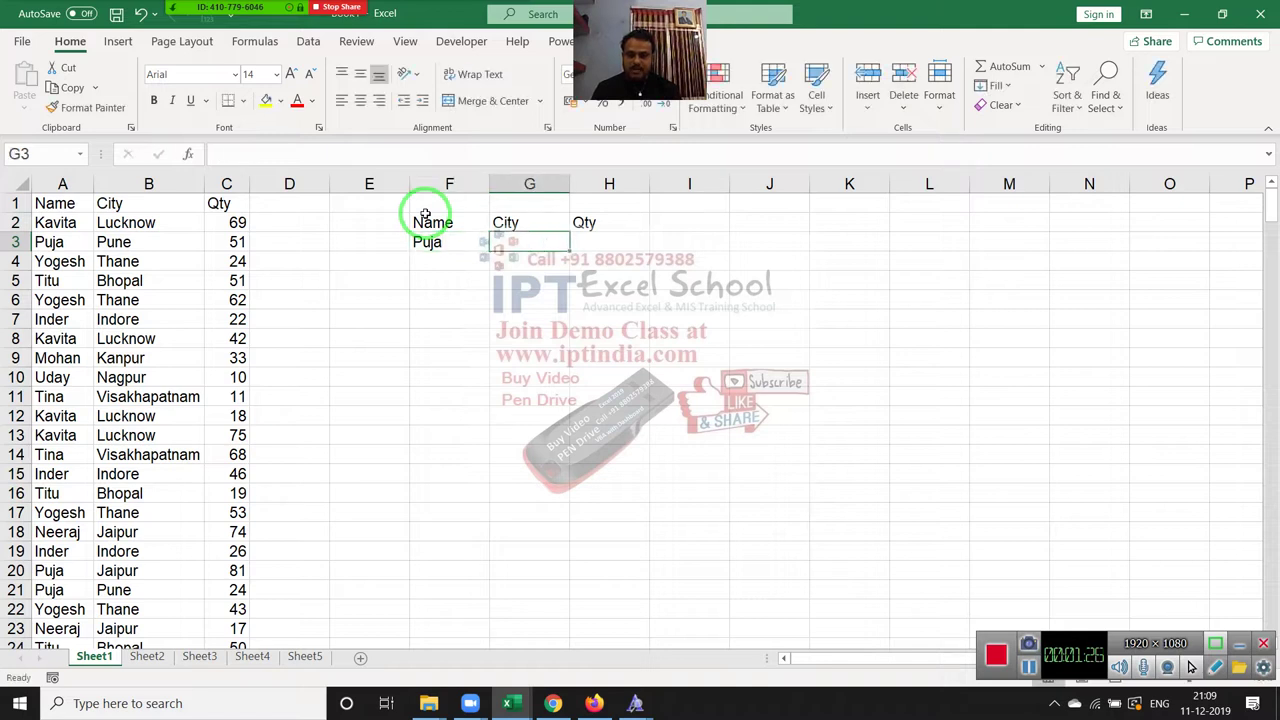
text(Pune)
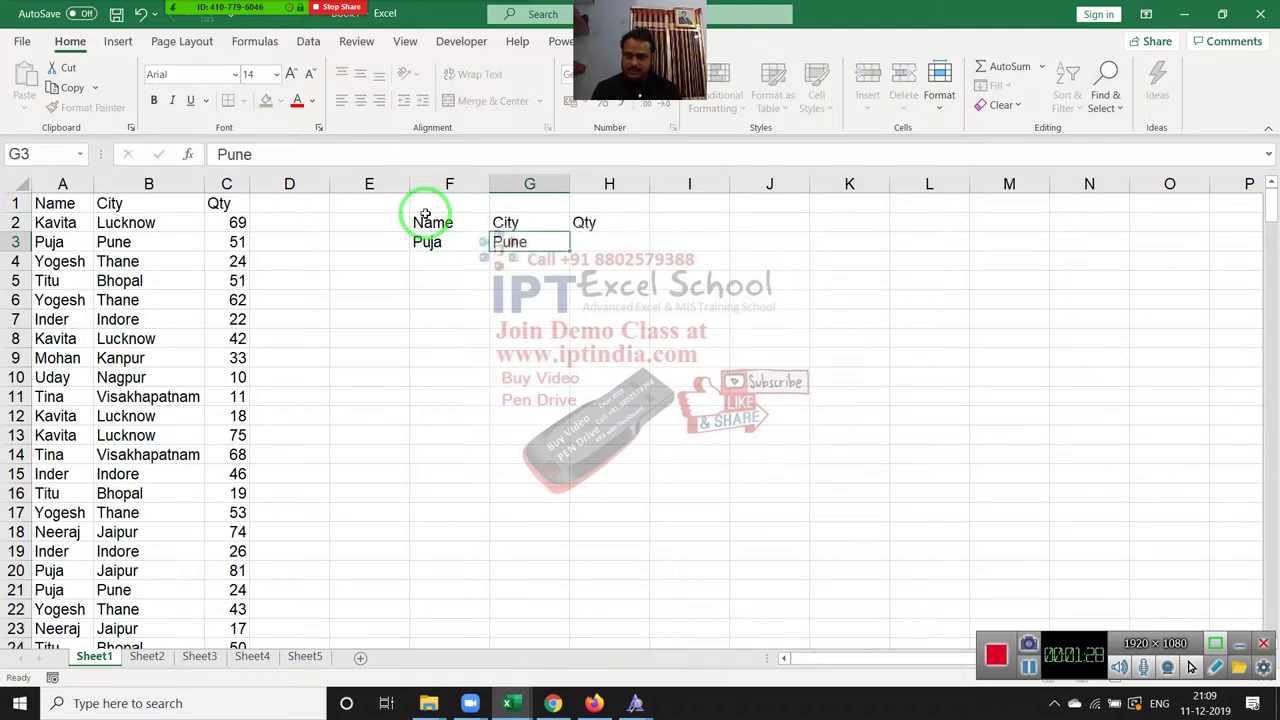
key(Left)
key(Left)
key(Left)
key(Left)
key(Left)
key(Left)
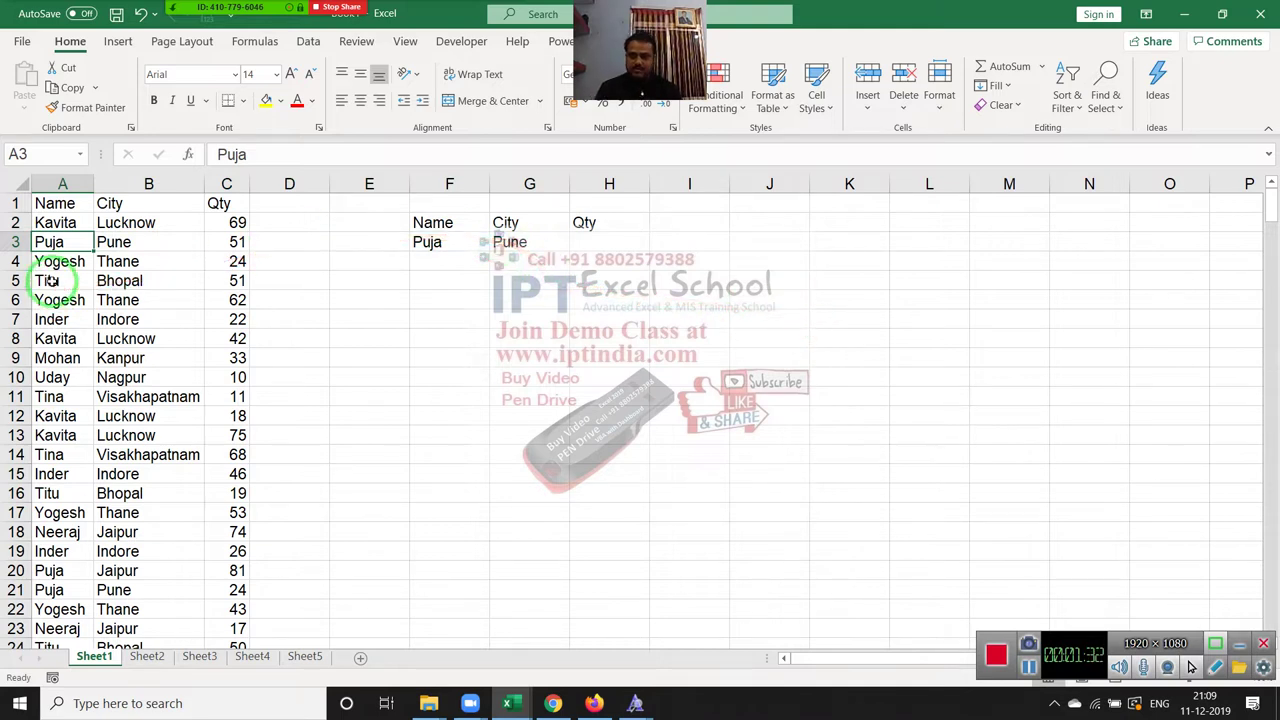
Insert a blank column A before the Name column.
key(shift+Right)
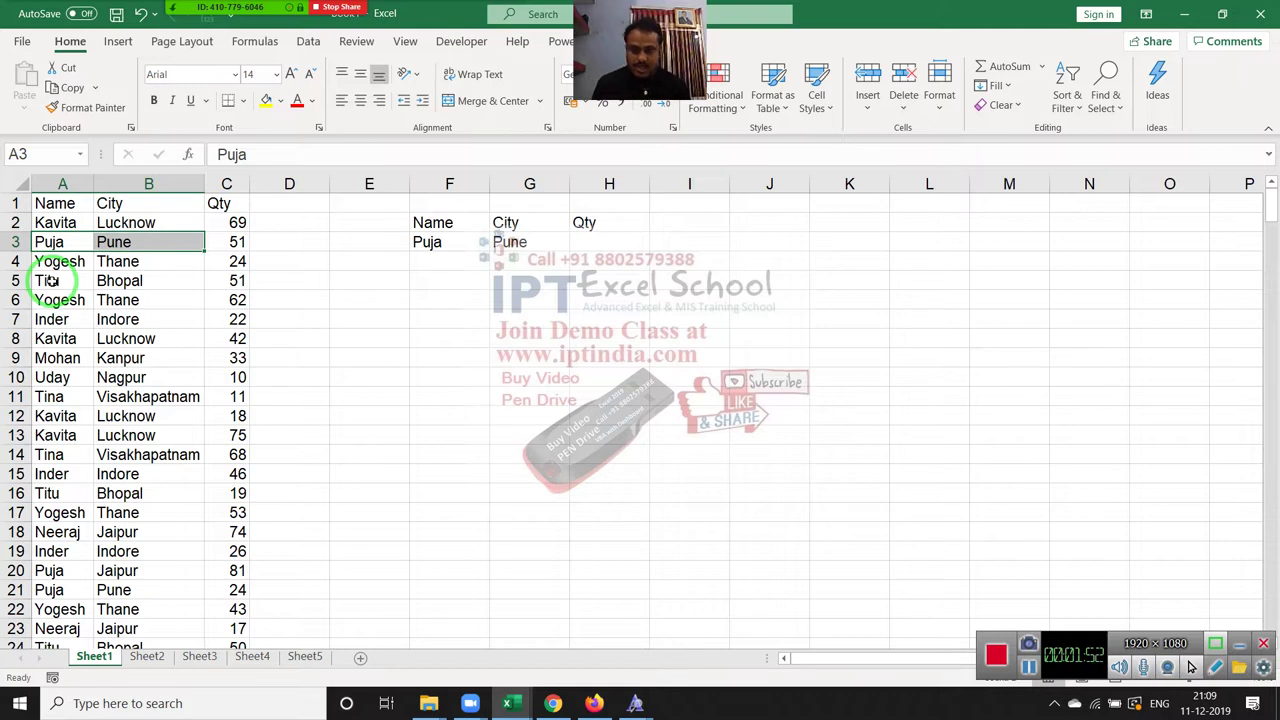
key(Right)
key(Right)
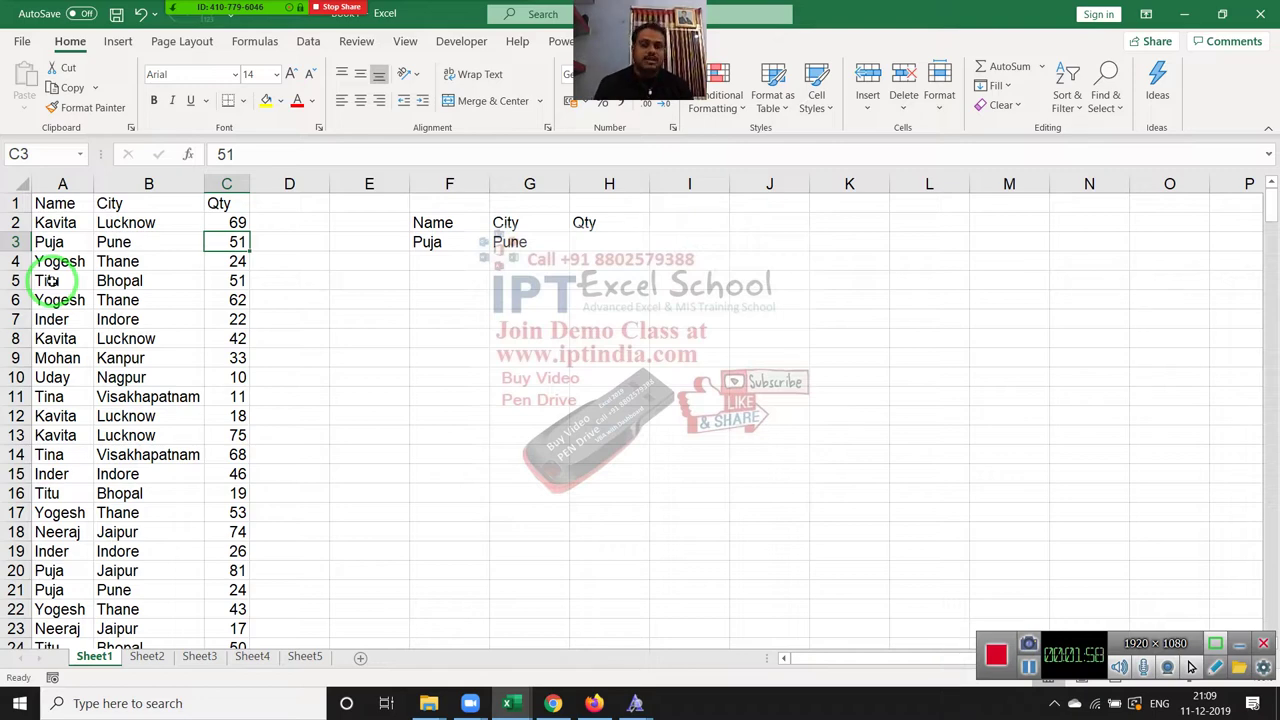
key(Left)
key(Left)
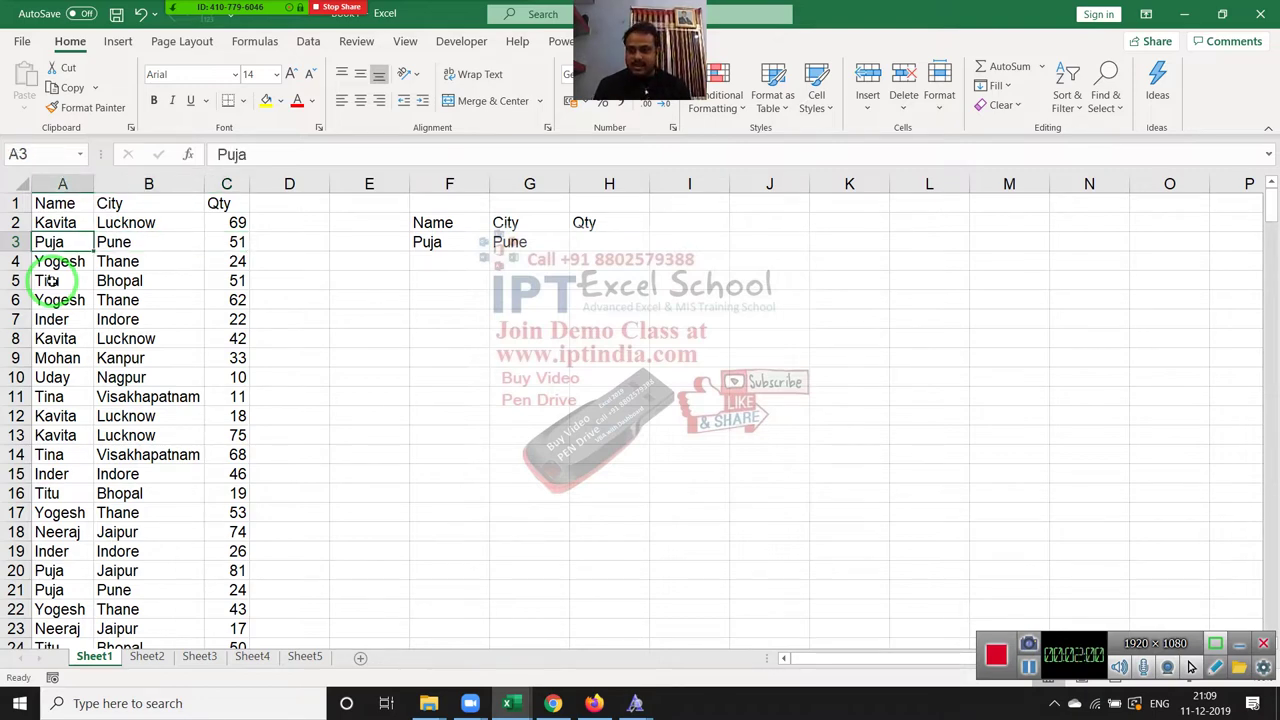
key(ctrl+space)
key(ctrl+shift+plus)
key(ctrl+Home)
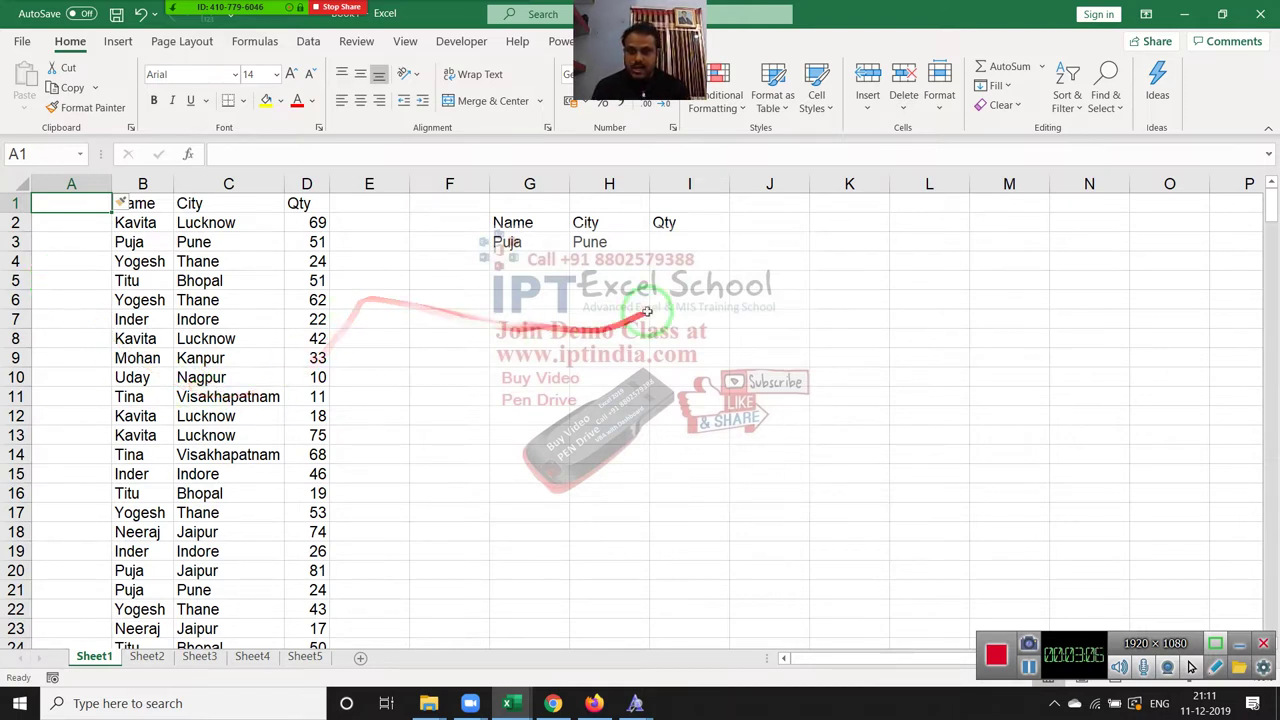
Enter =B2&"-"&C2 in A2 and fill it down the whole table.
click(46, 222)
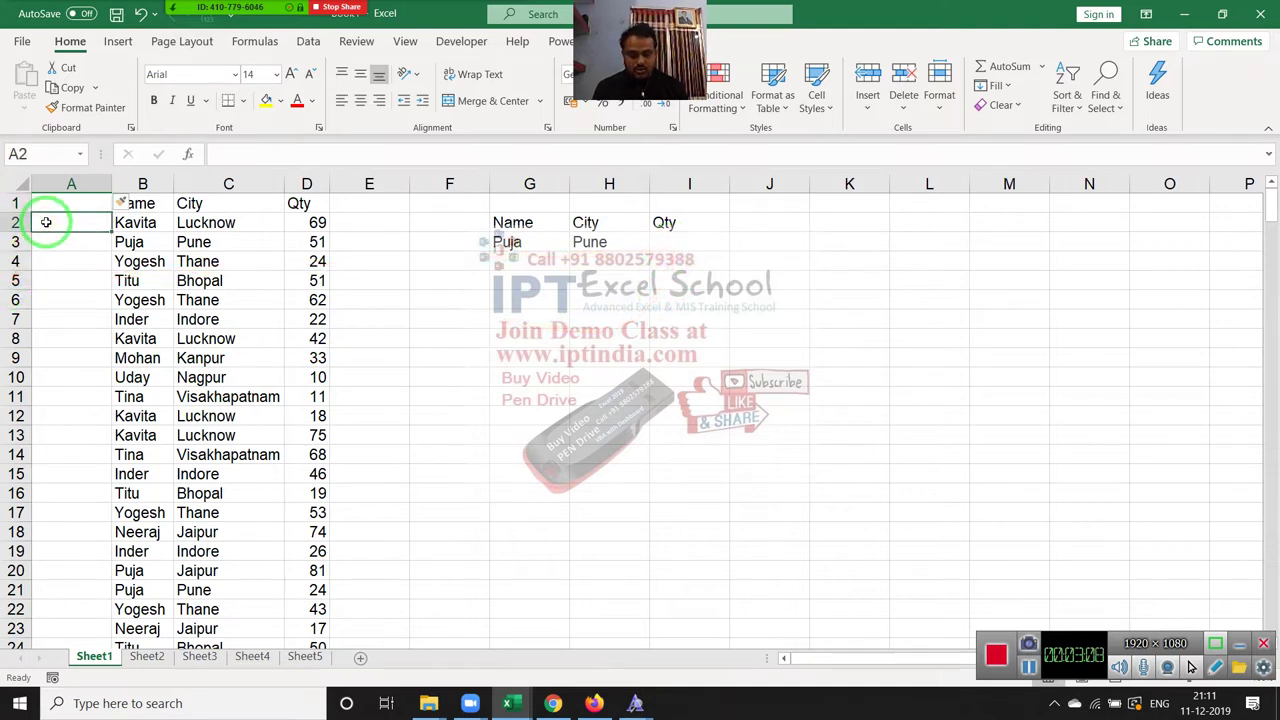
text(=)
key(Right)
text(&)
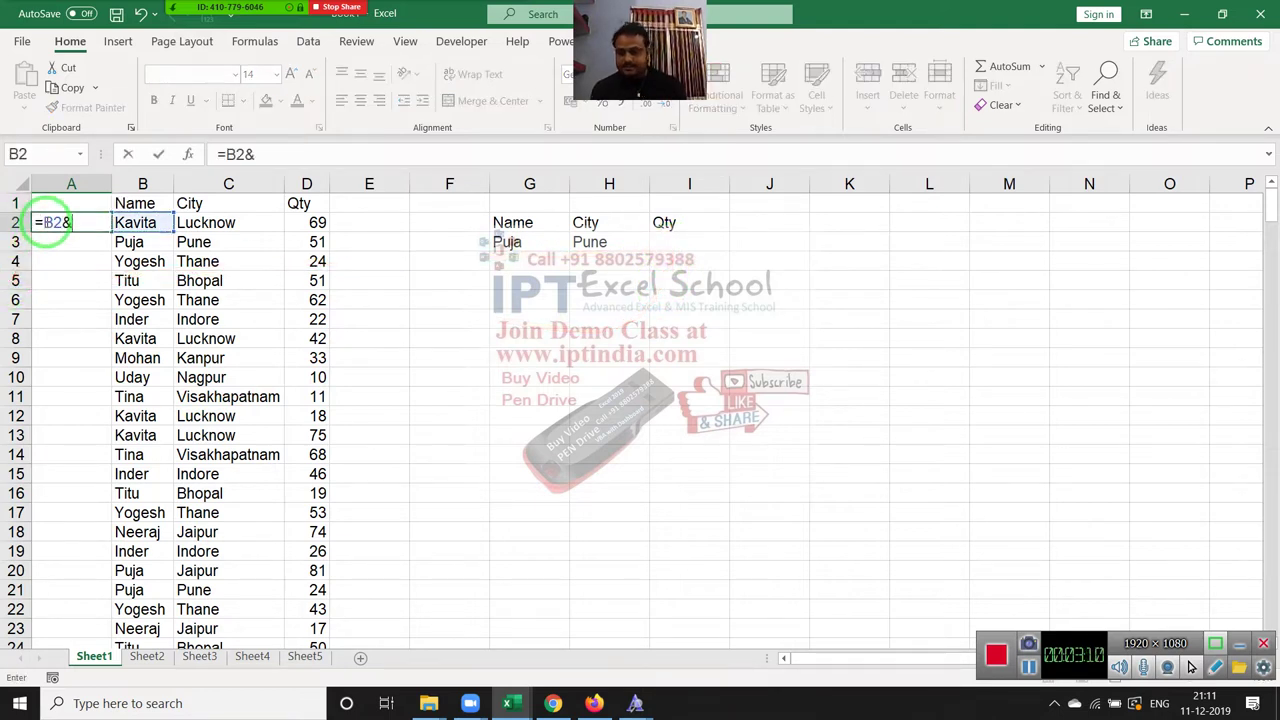
text("-")
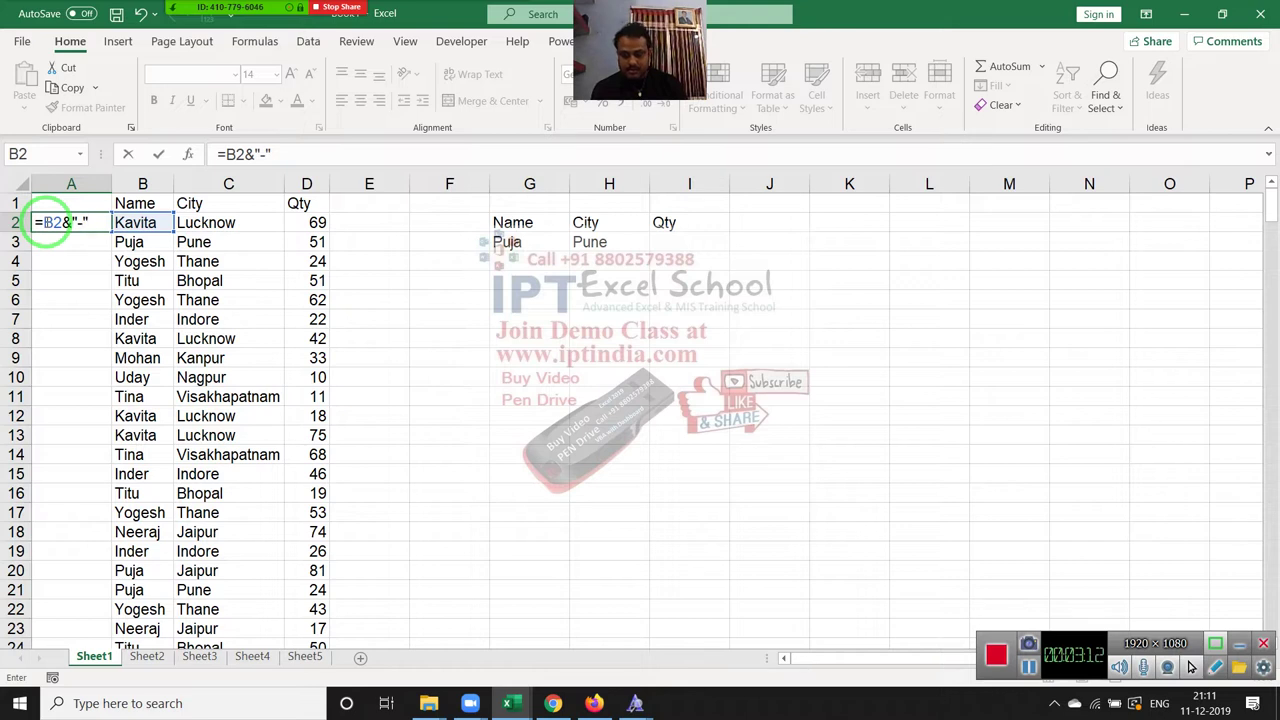
text(&)
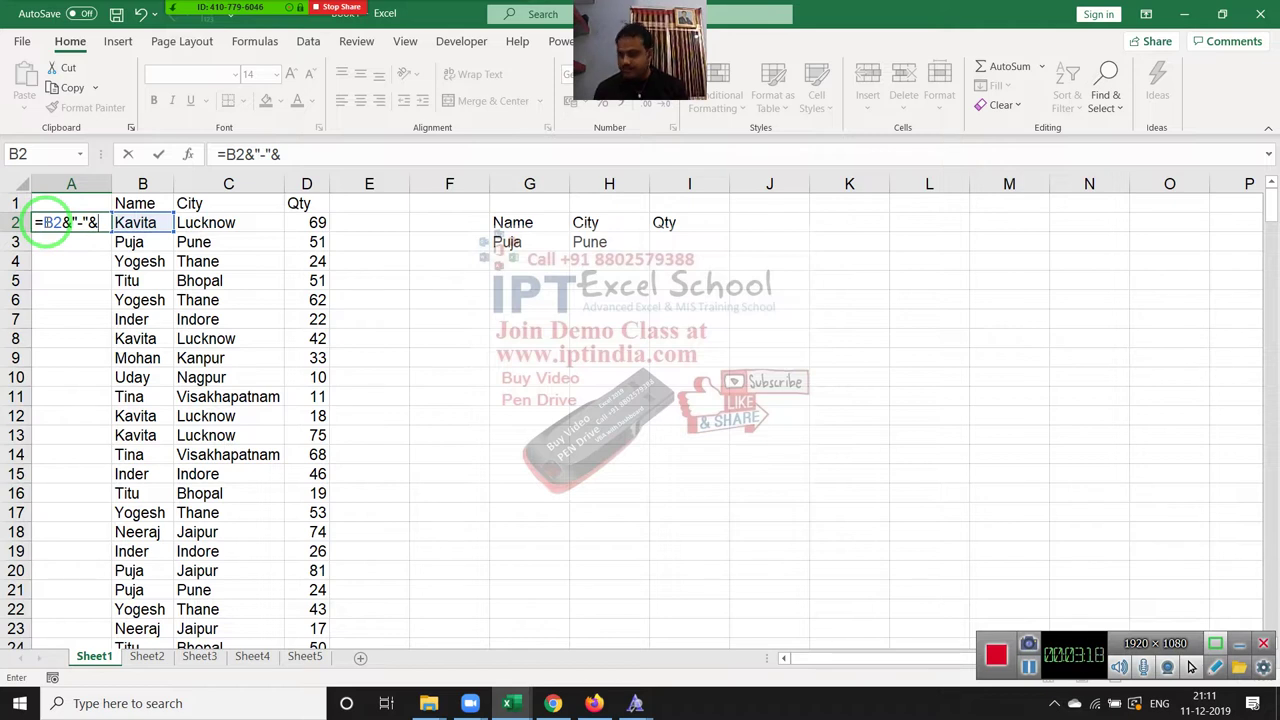
key(Right)
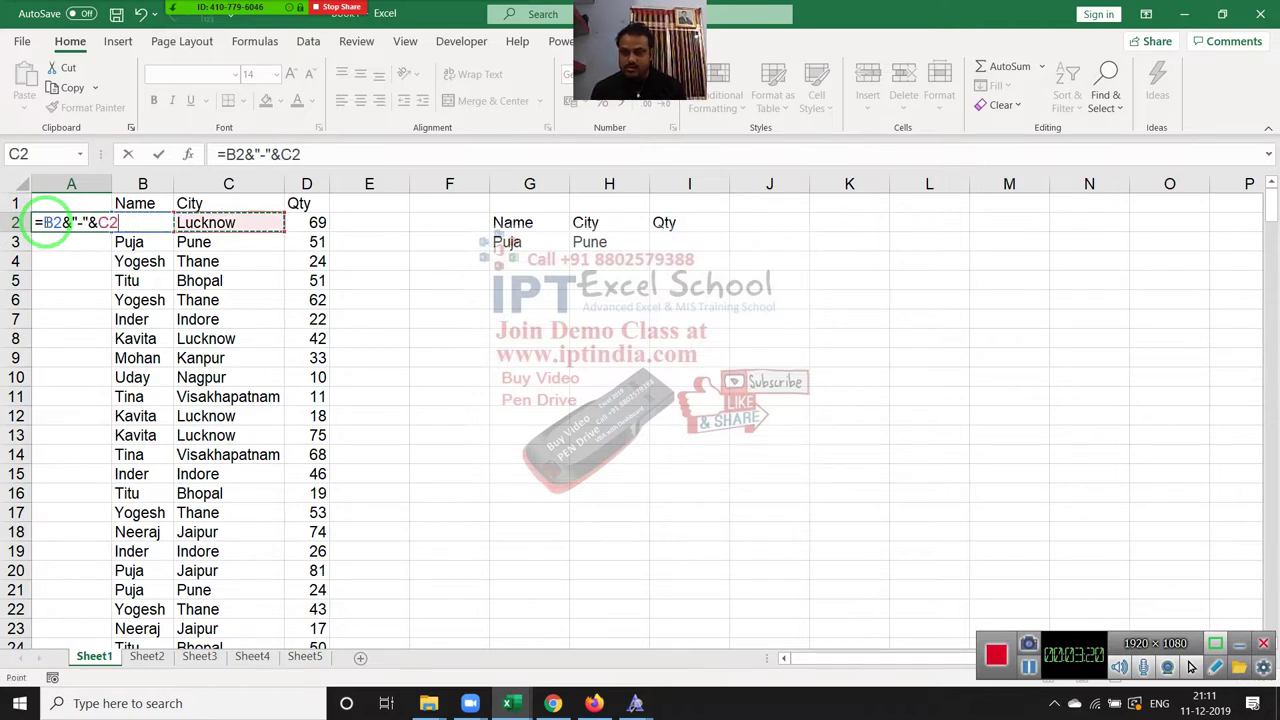
key(ctrl+Return)
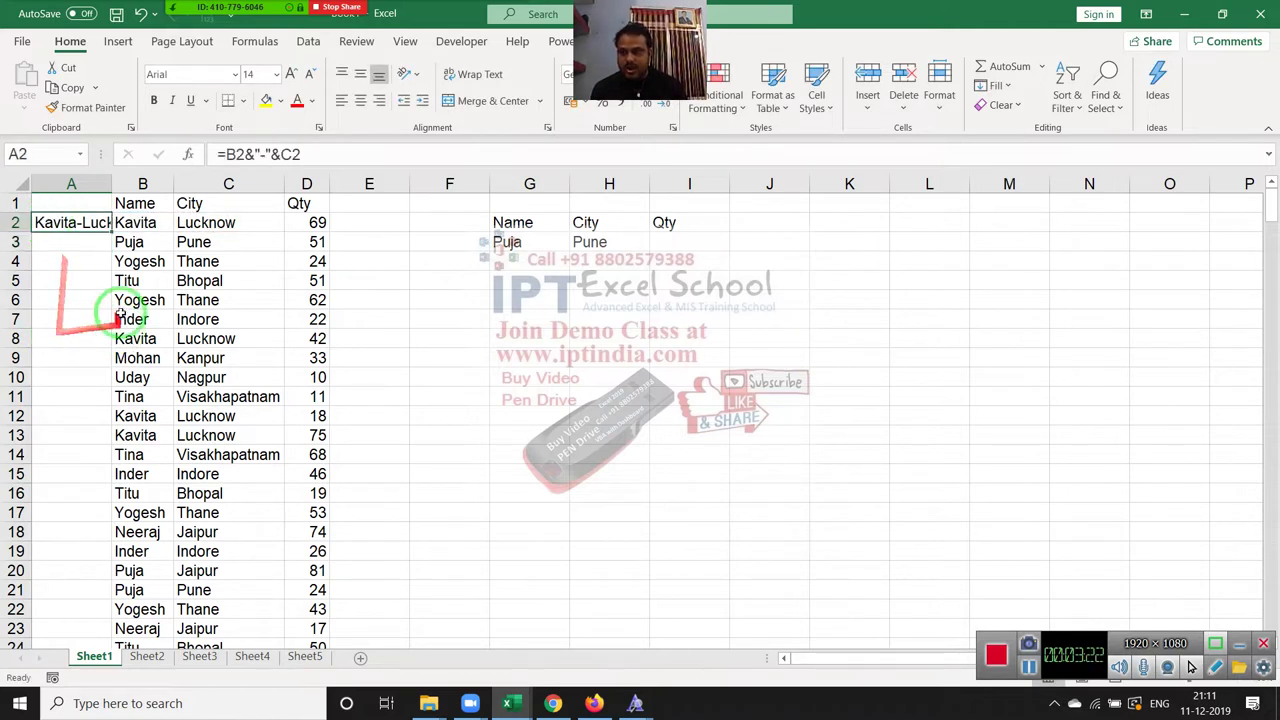
double_click(111, 232)
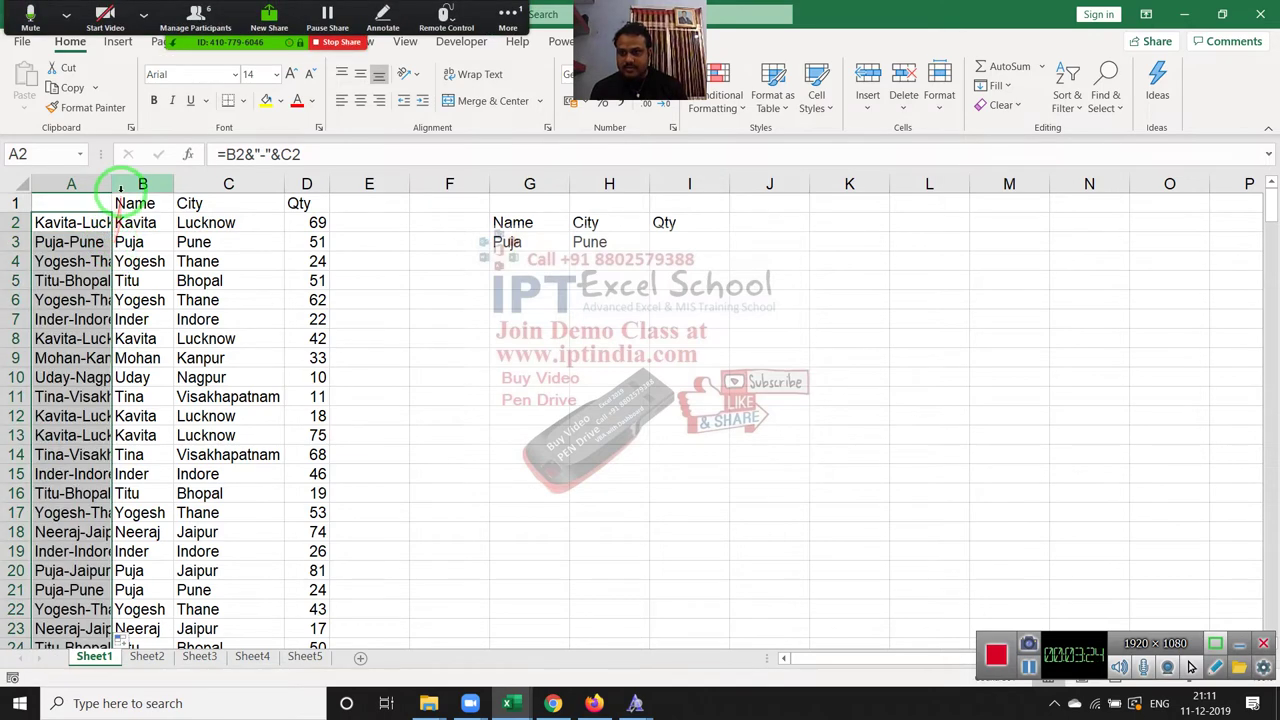
Autofit column A to the full Name-City keys and open Zoom's Participants list.
double_click(112, 184)
click(510, 12)
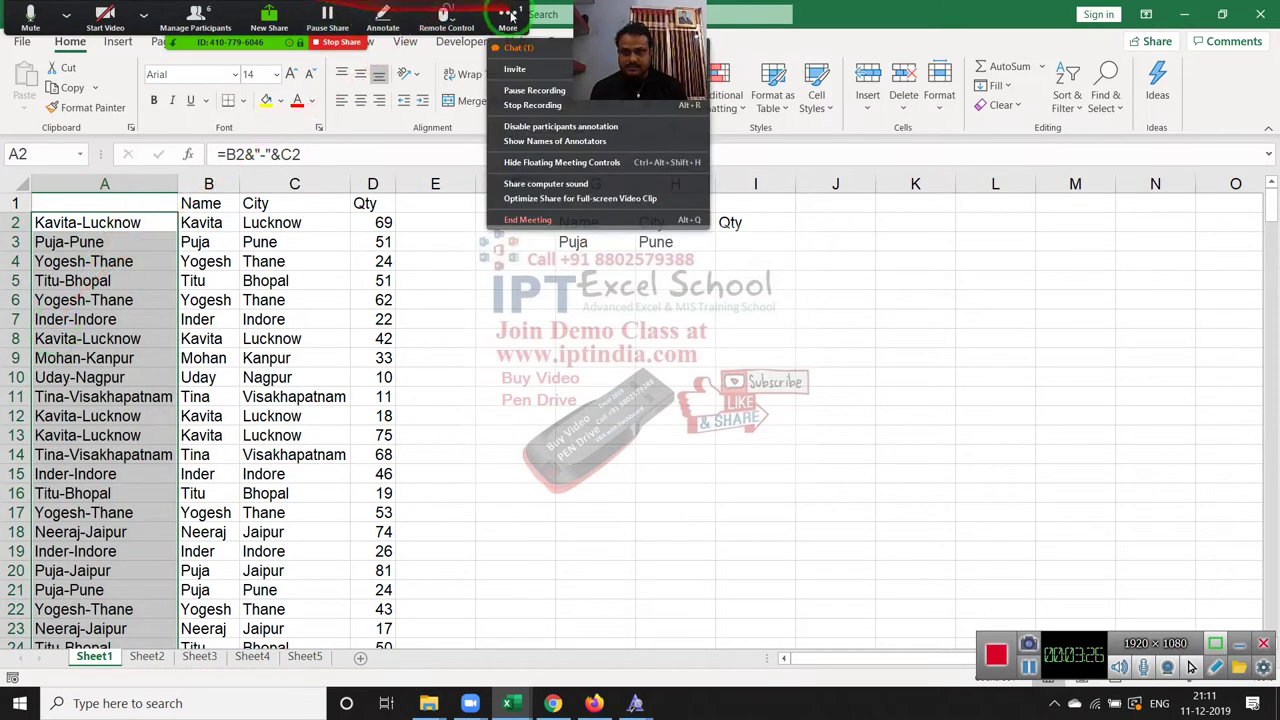
click(196, 15)
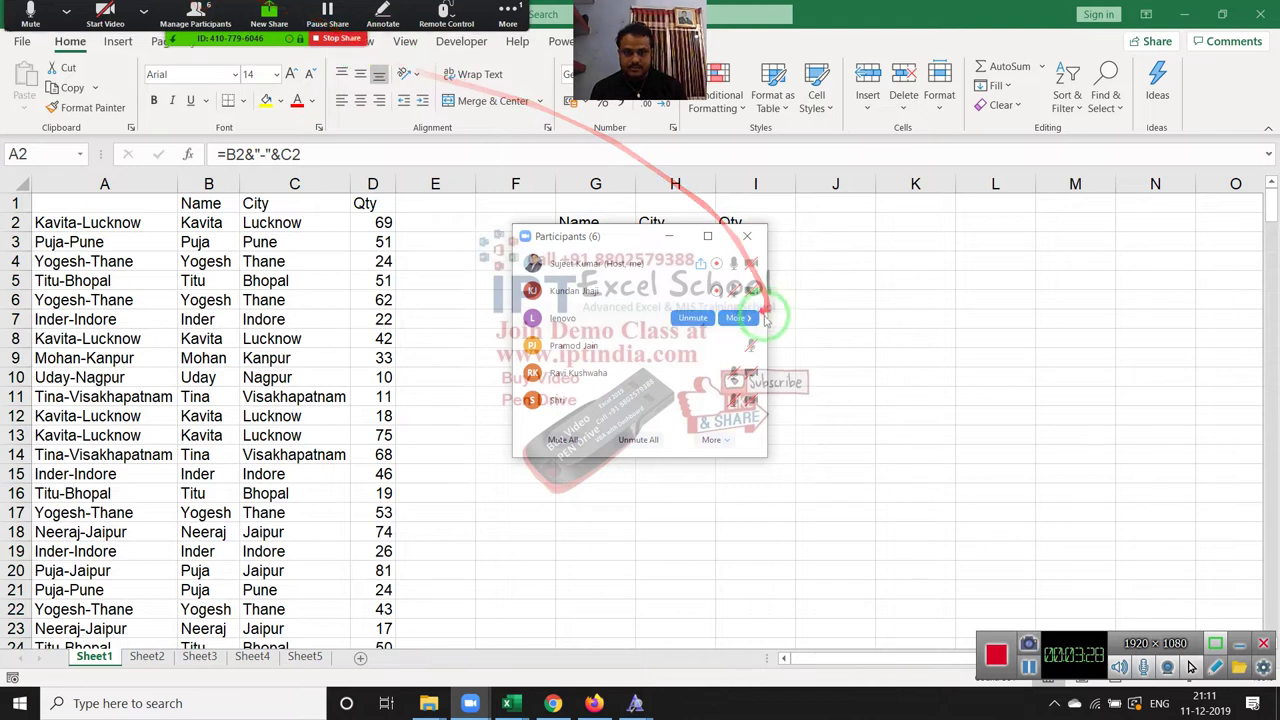
Open and dismiss each participant's options menu without making changes.
click(740, 318)
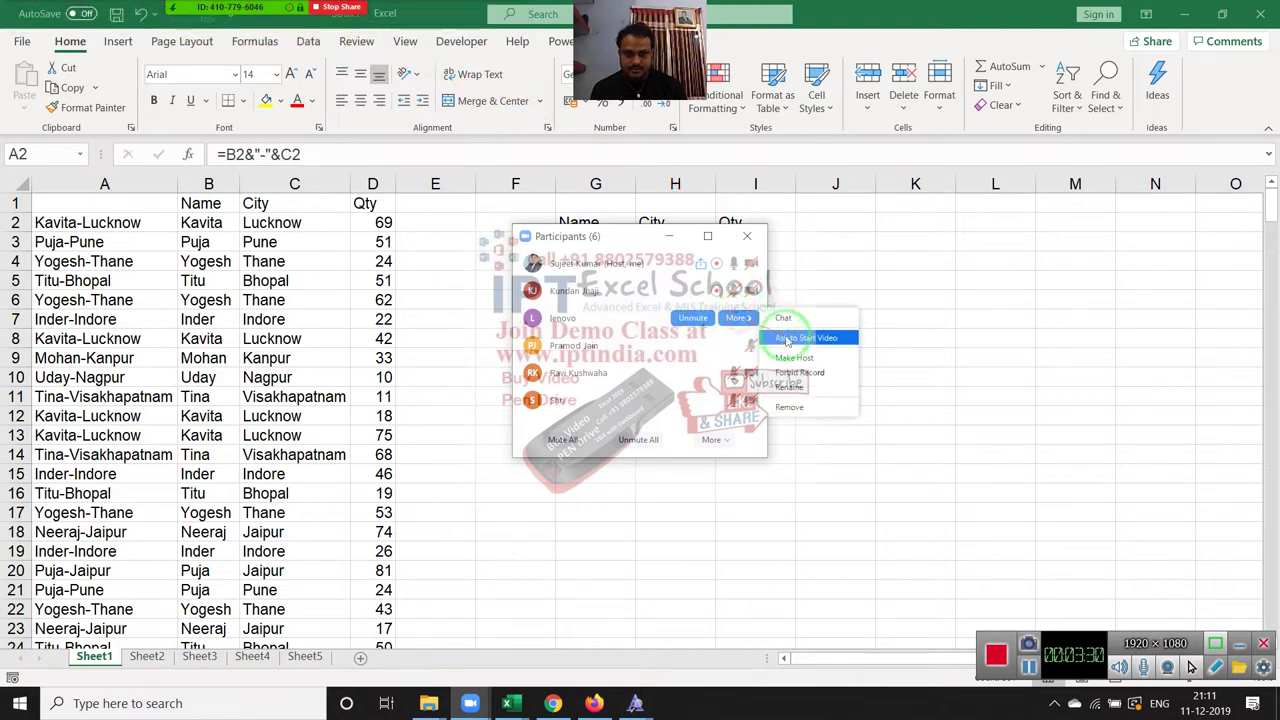
click(777, 366)
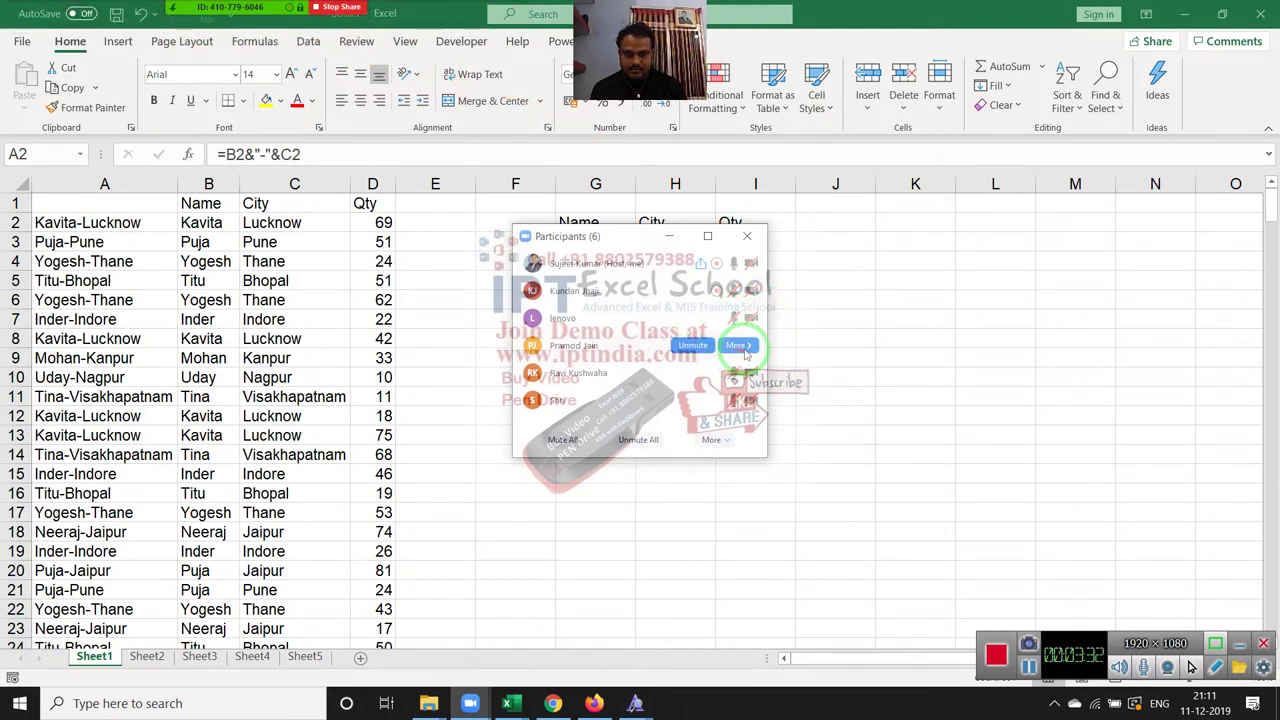
click(735, 345)
click(740, 345)
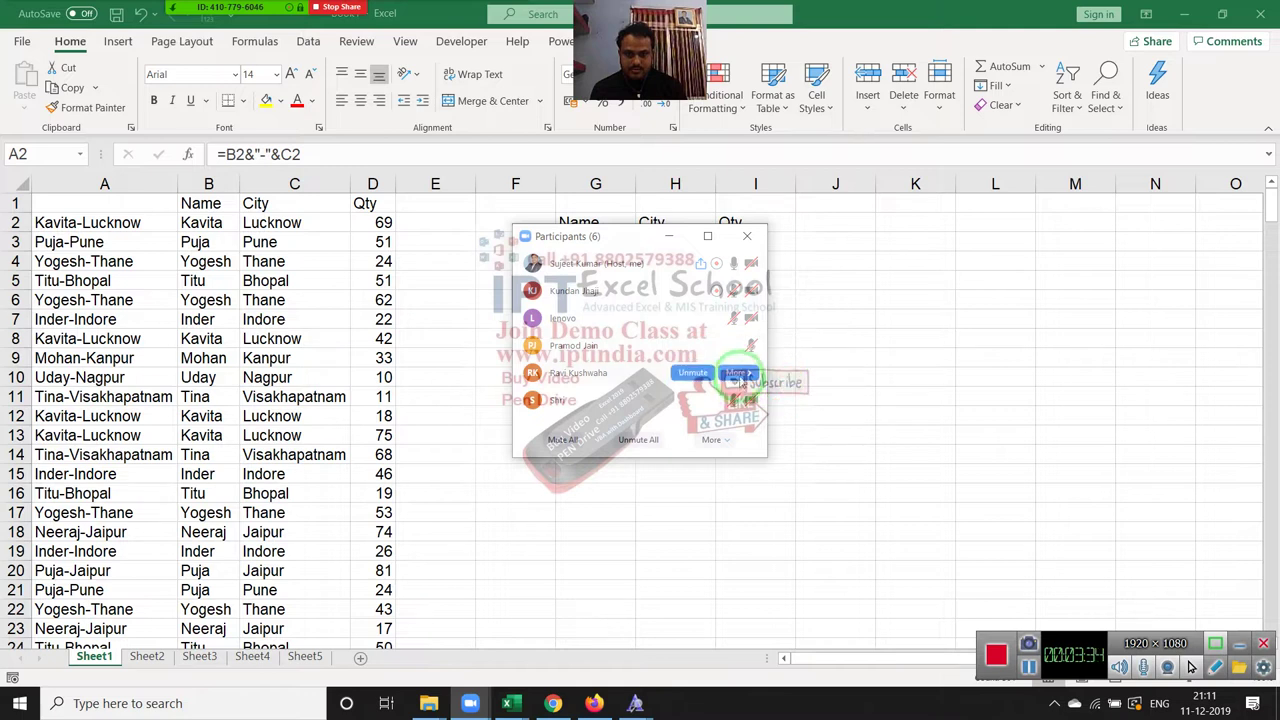
click(740, 378)
click(793, 430)
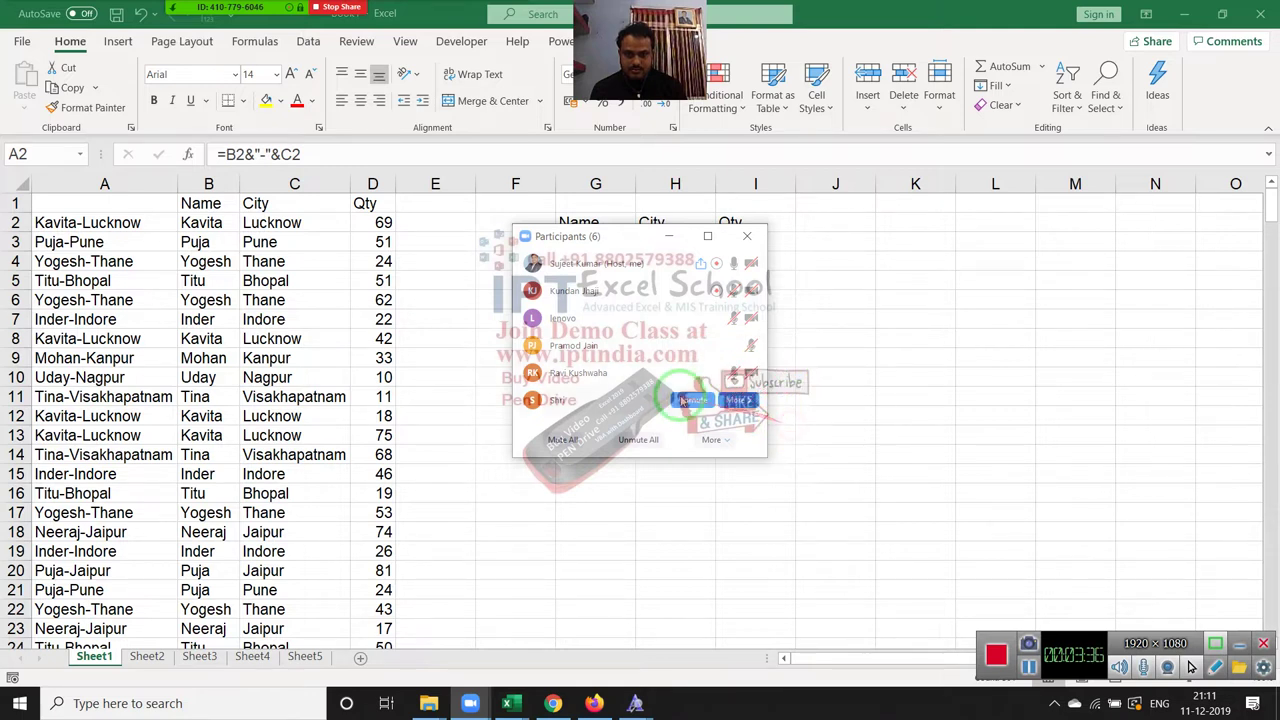
click(738, 400)
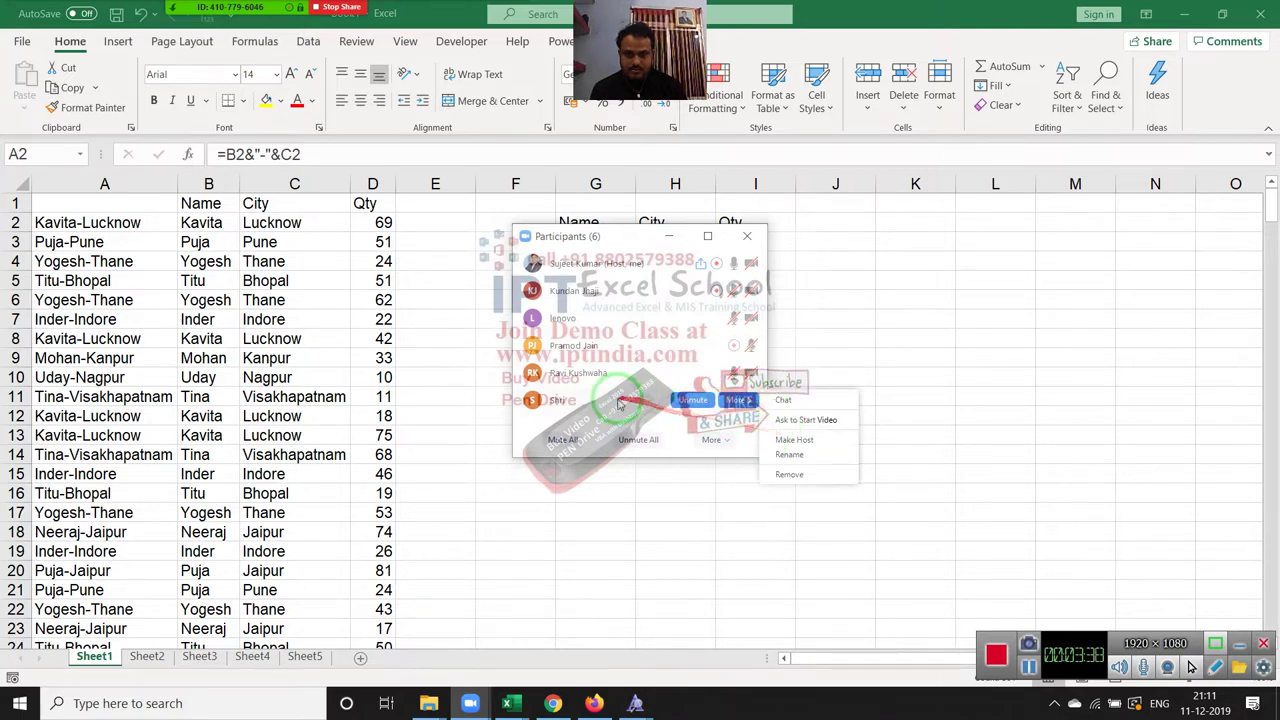
click(530, 432)
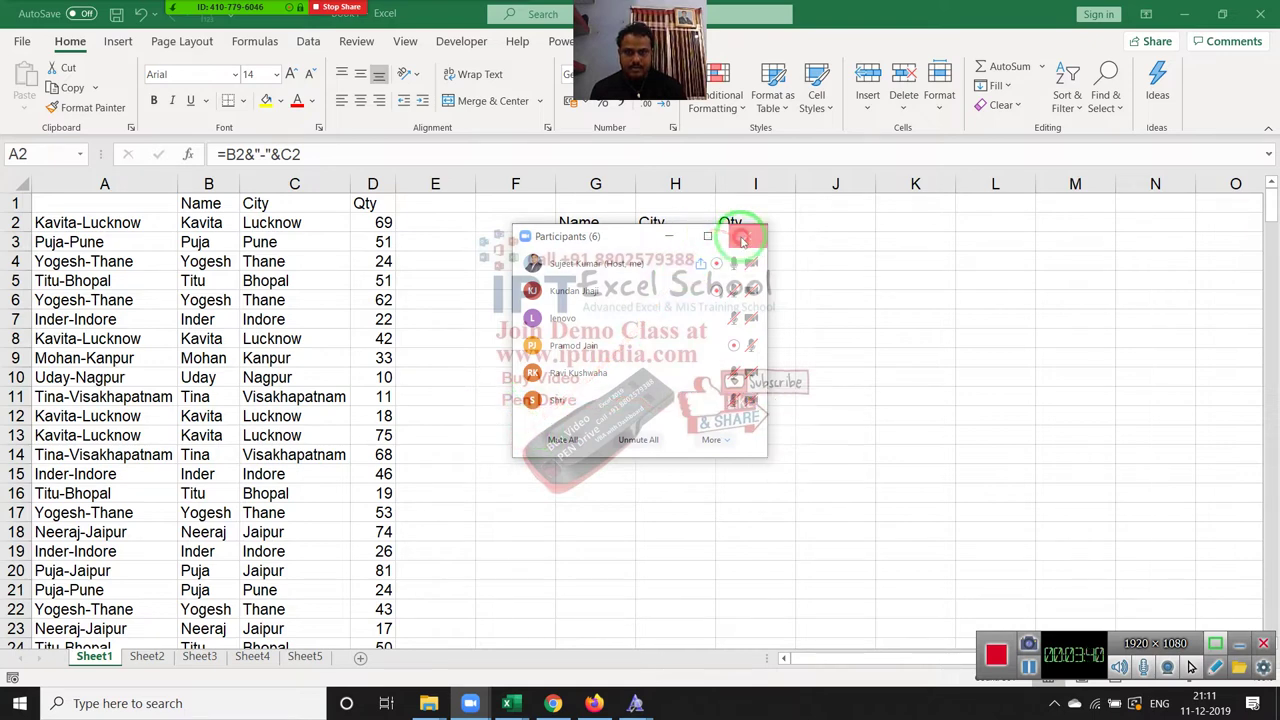
Re-confirm the A2 key formula unchanged.
key(ctrl+space)
key(F2)
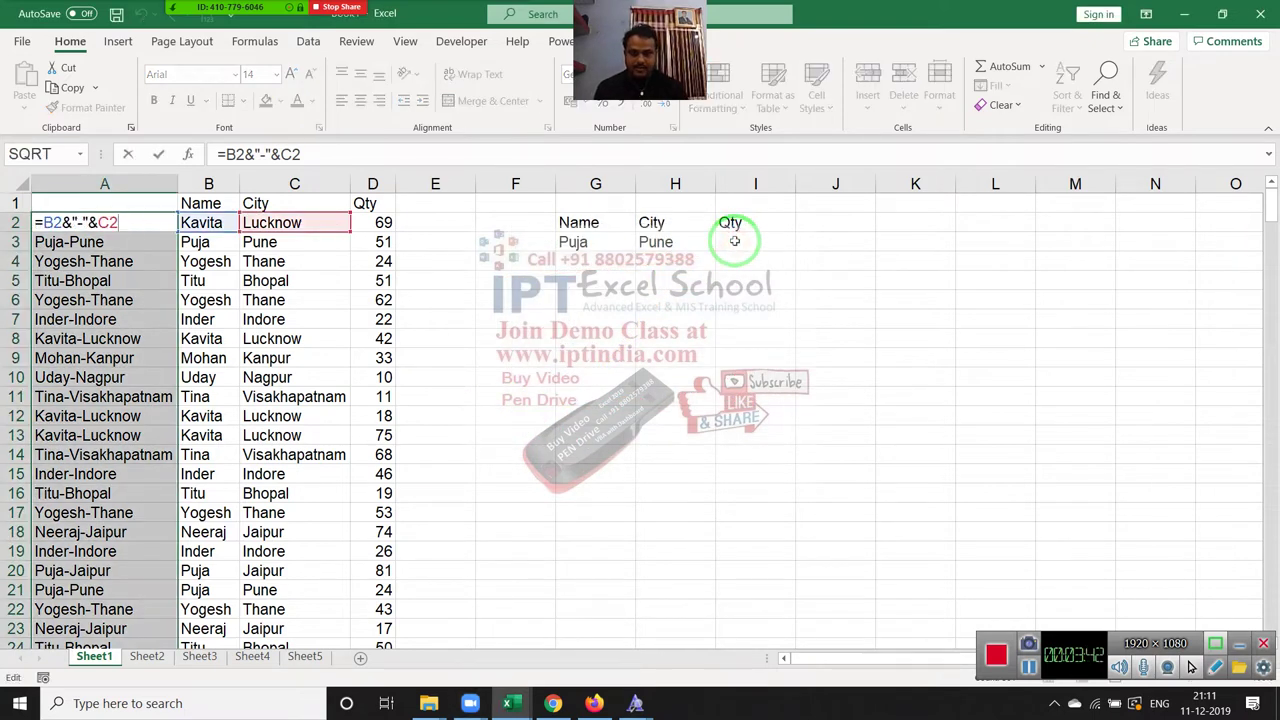
key(ctrl+Return)
Enter =VLOOKUP(G3&"-"&H3,A:D,4,0) in I3, returning 51 for Puja in Pune.
click(734, 241)
text(=)
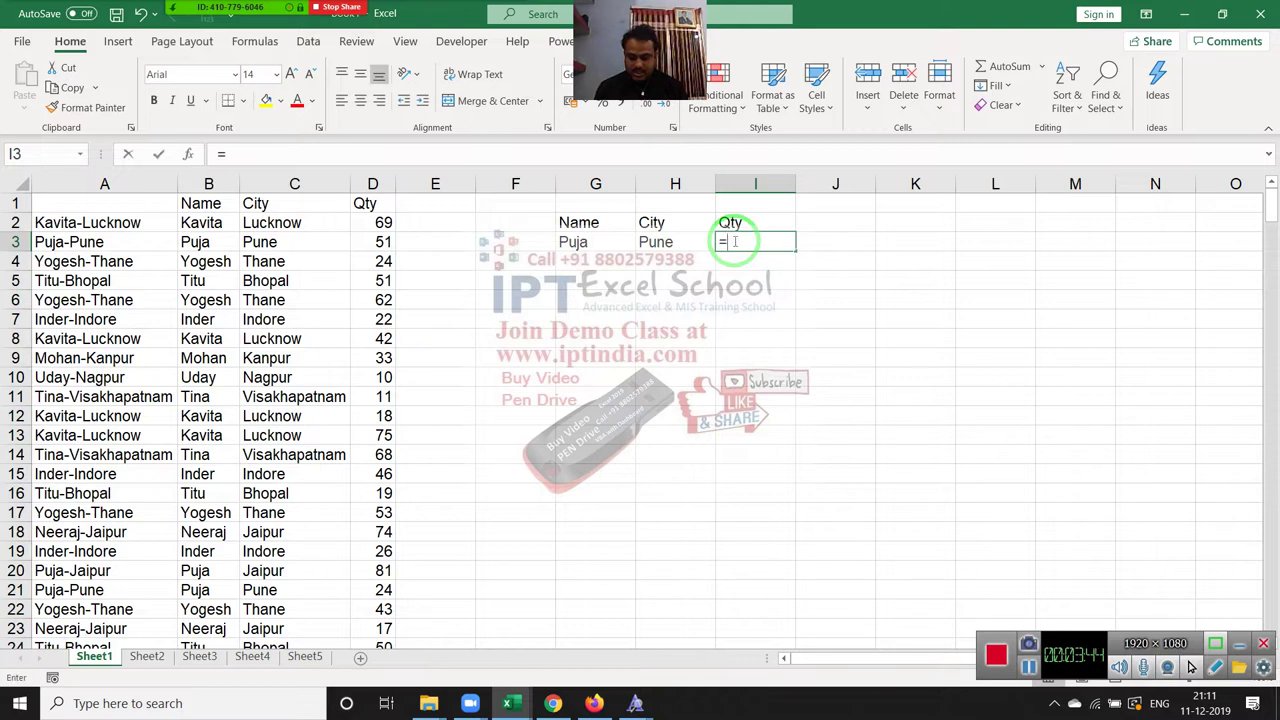
text(vl)
key(Tab)
key(Left)
key(Left)
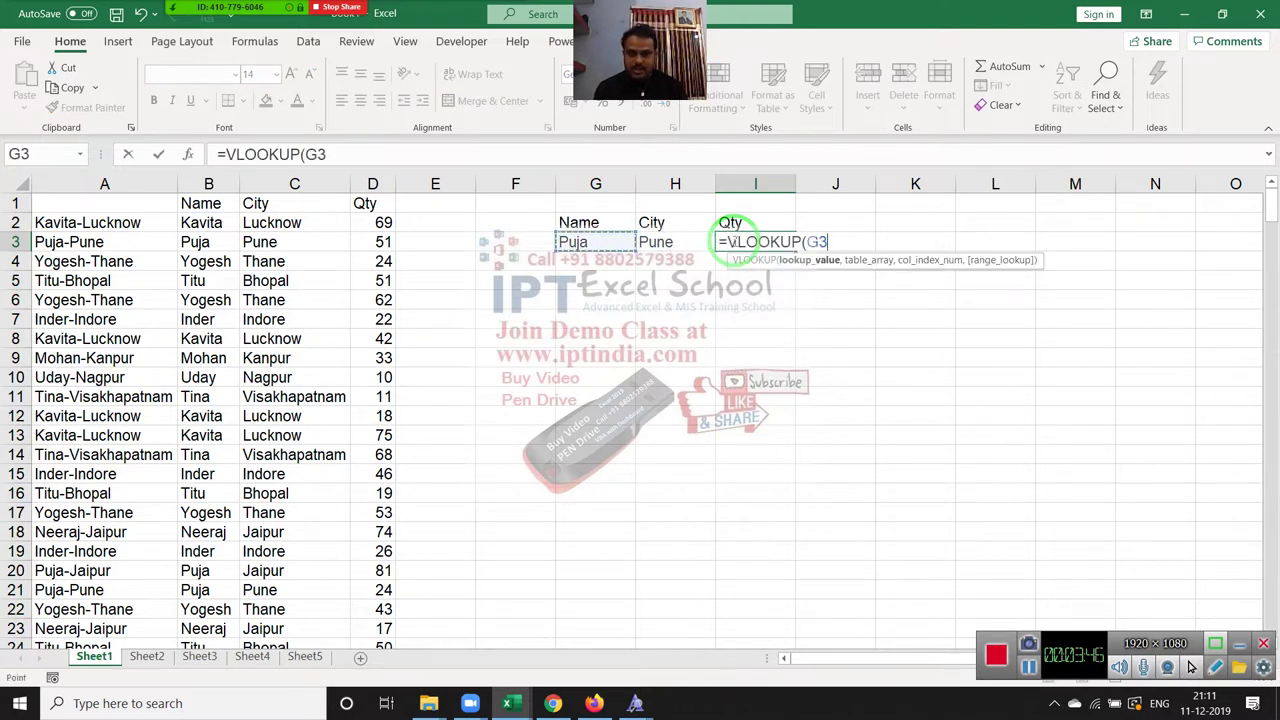
text(&"-)
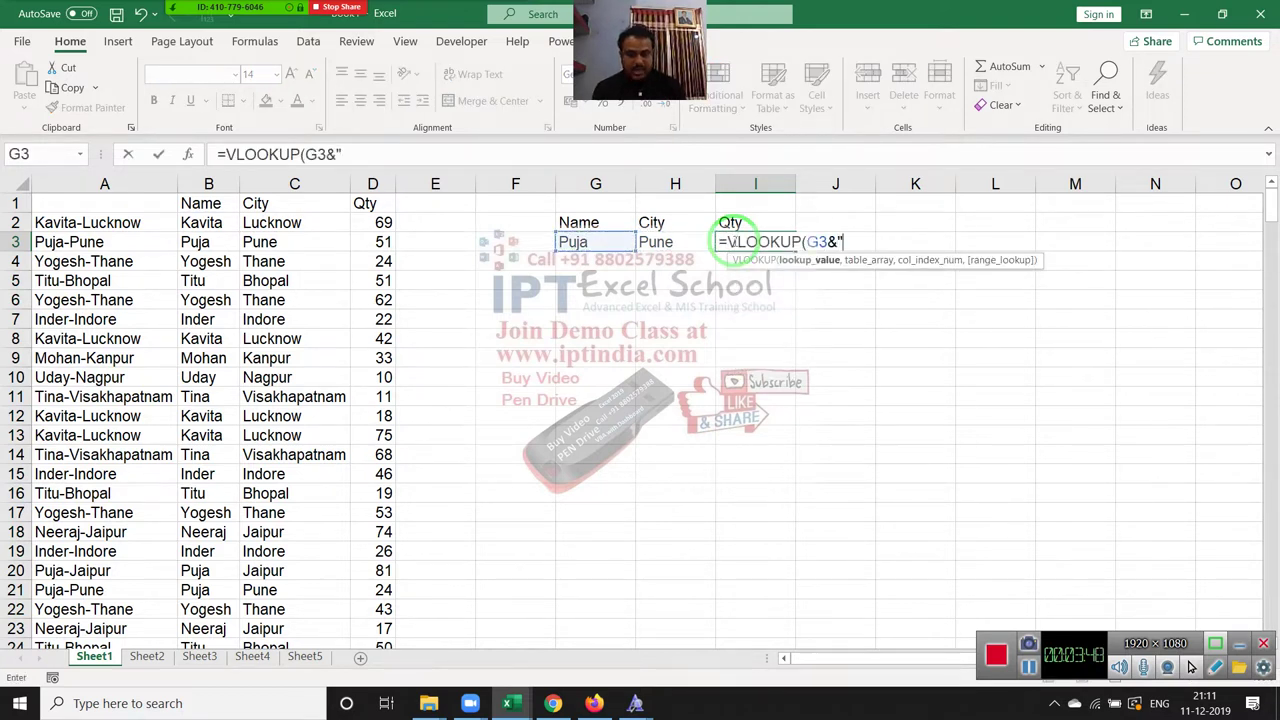
text("&)
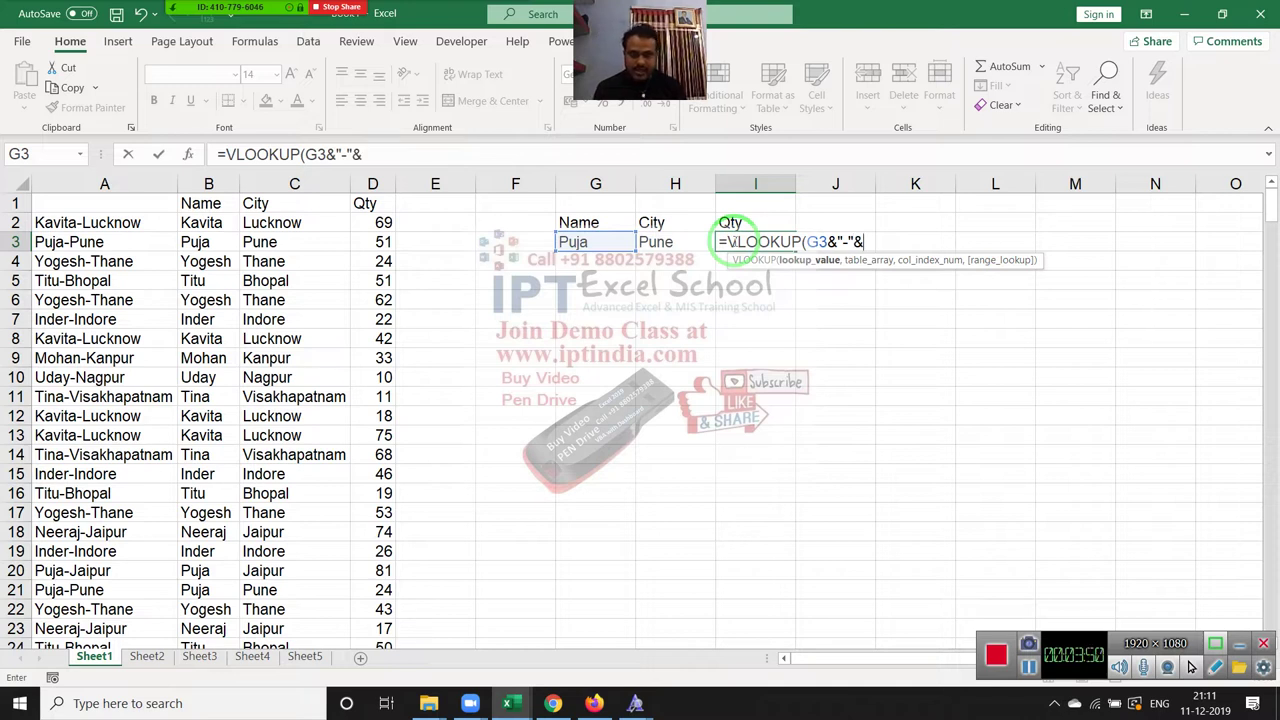
key(Left)
text(,)
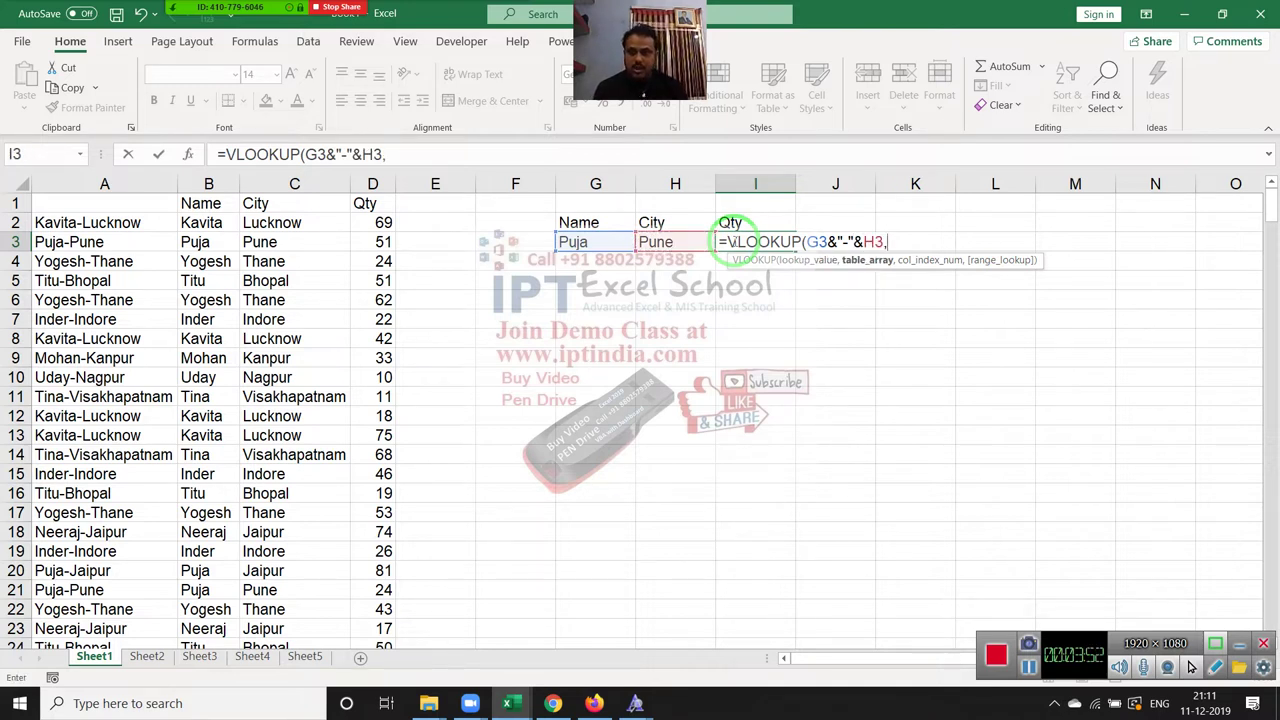
key(Left)
key(Left)
key(Left)
key(Left)
key(Left)
key(Left)
key(Left)
key(Left)
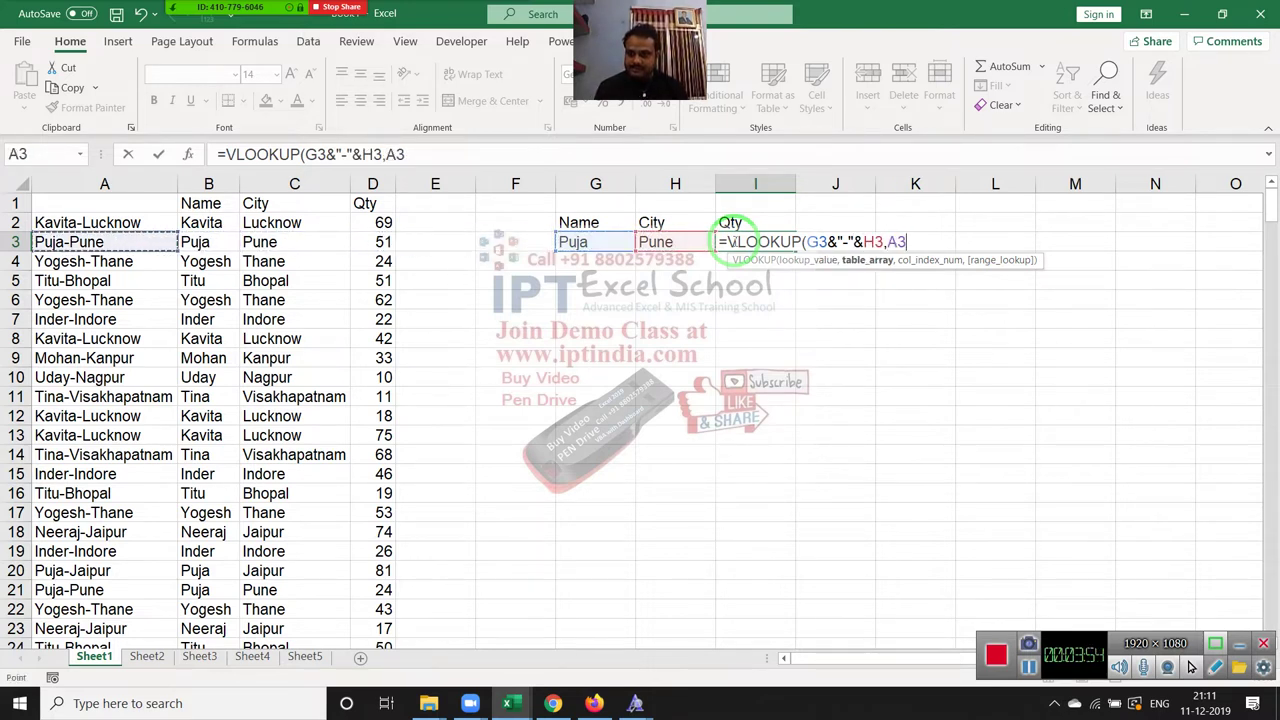
key(ctrl+space)
key(shift+Right)
key(shift+Right)
key(shift+Right)
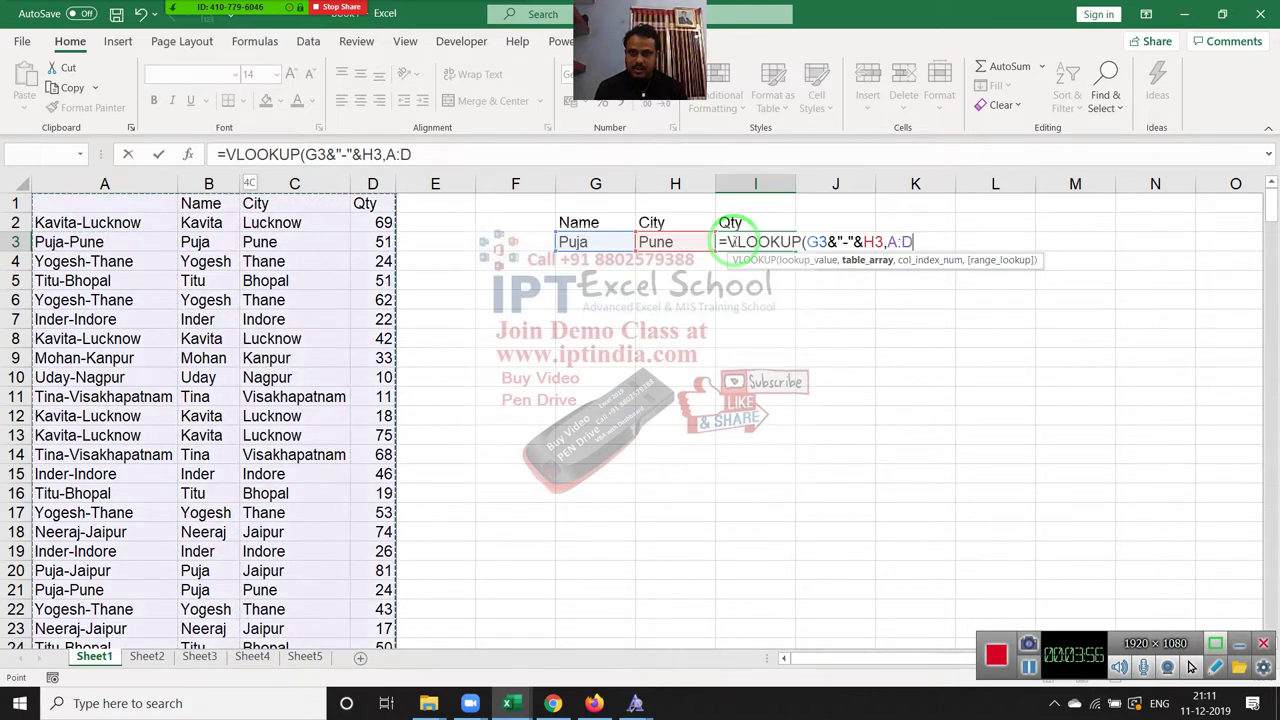
text(,)
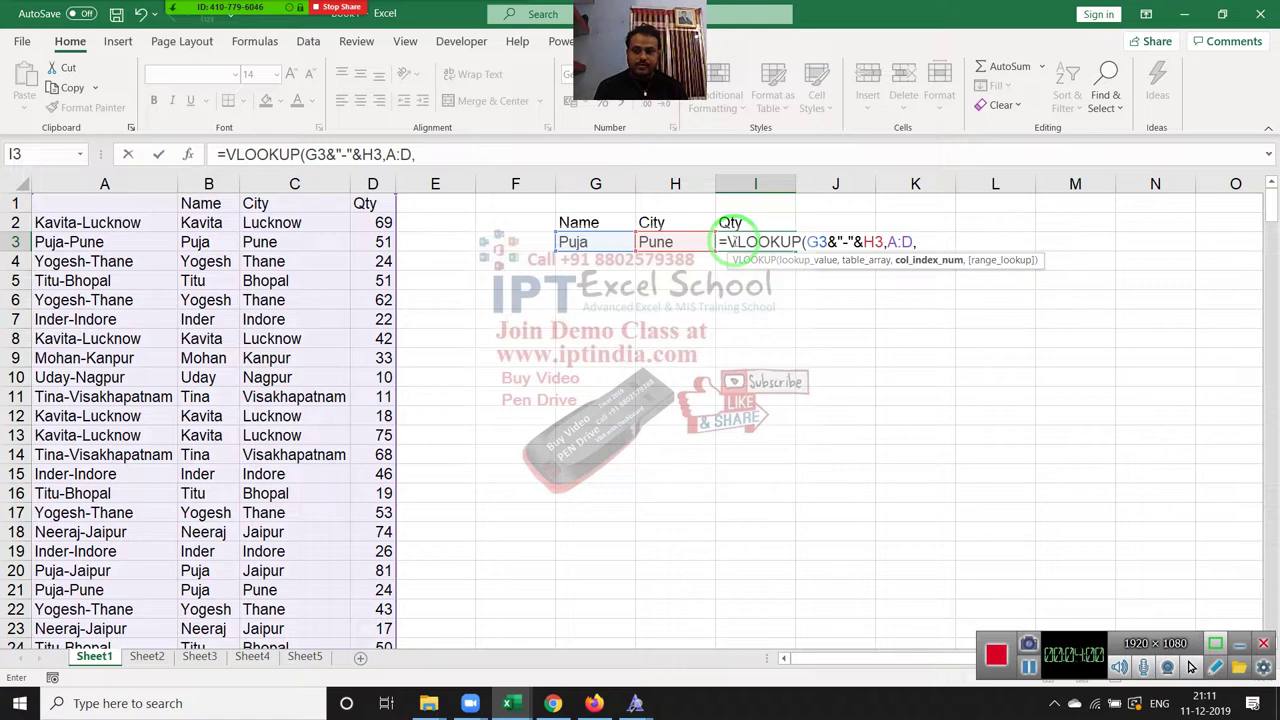
text(4,0)
key(Return)
click(733, 241)
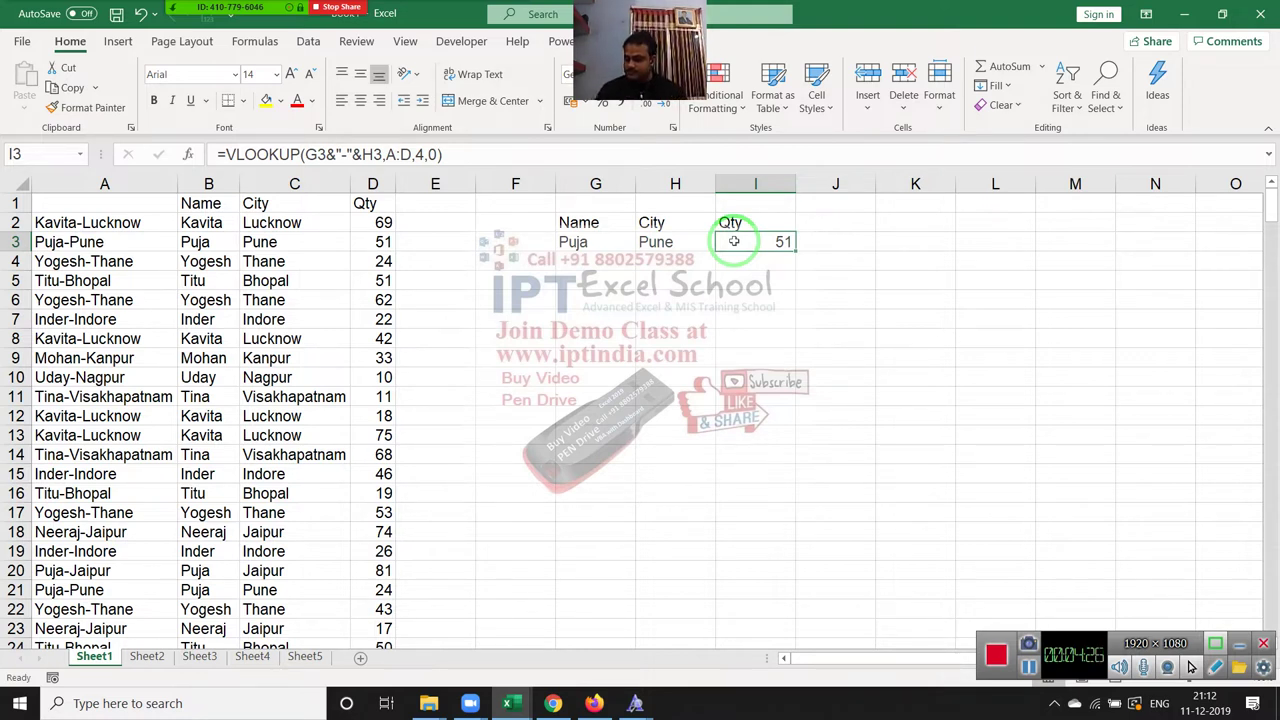
Revisit the I3 result and re-confirm the =B2&"-"&C2 key formula in A2.
click(704, 319)
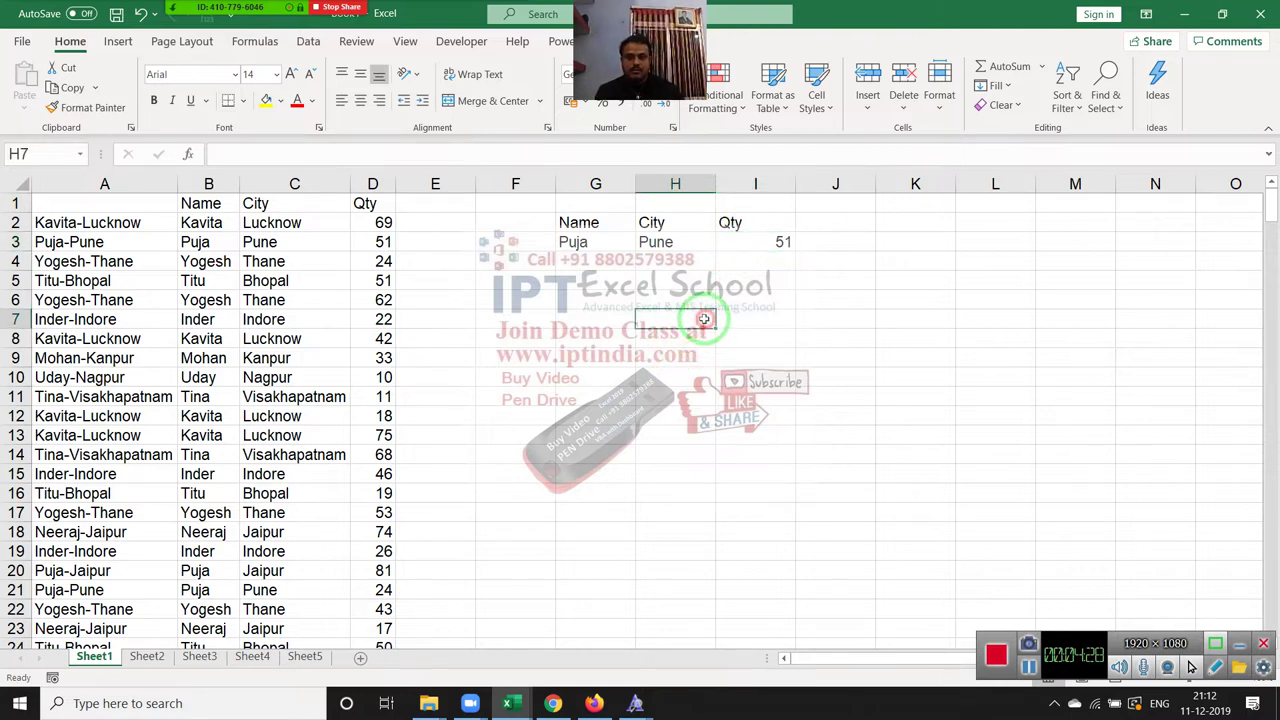
click(751, 249)
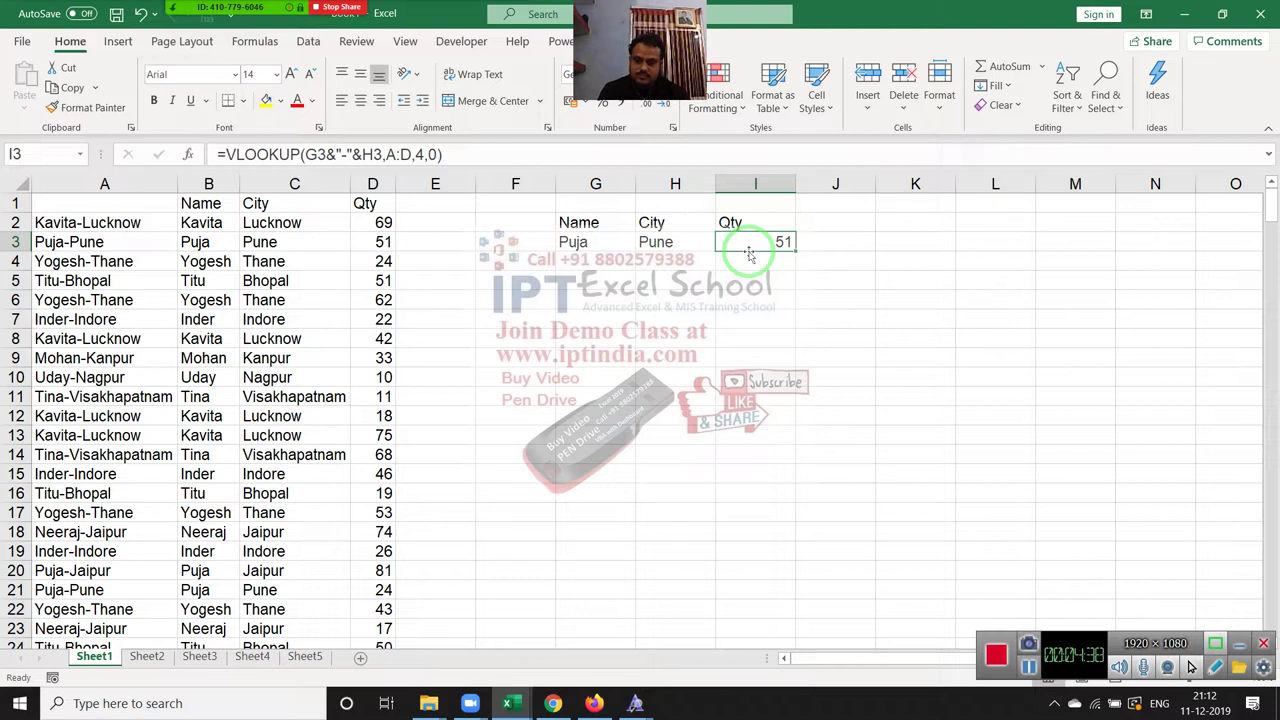
key(Left)
key(Left)
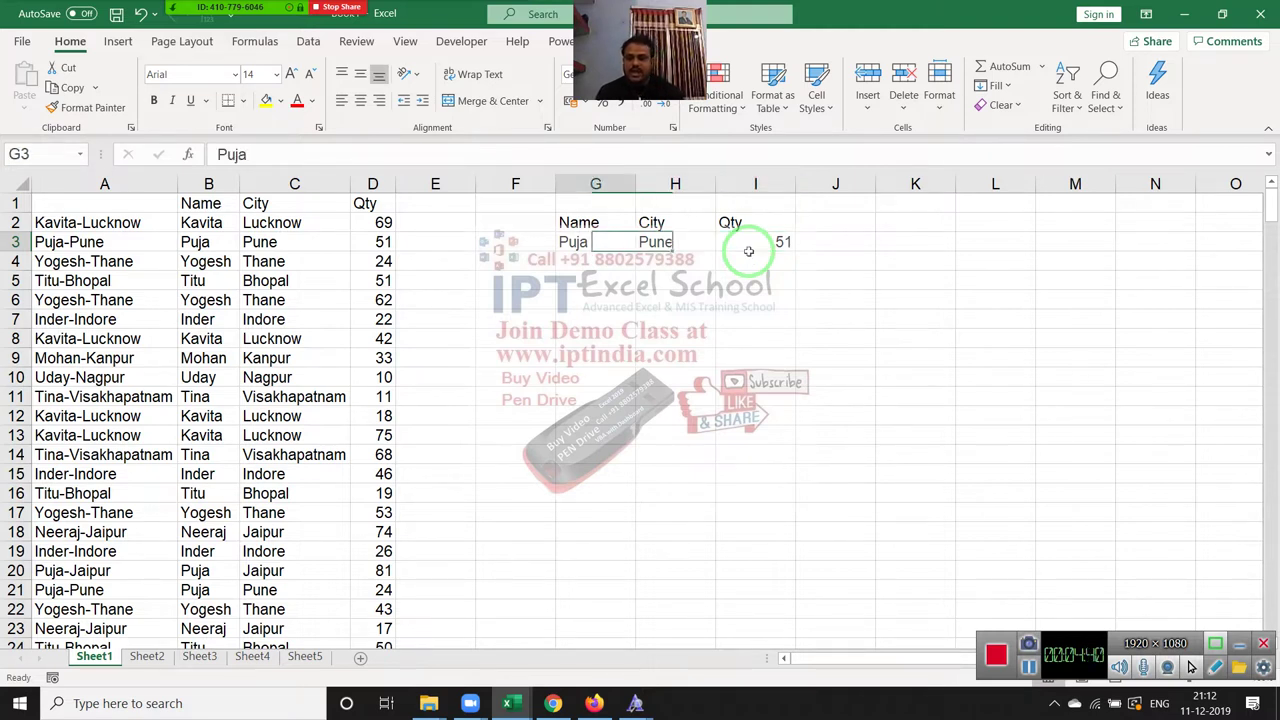
key(Left)
key(Left)
key(Left)
key(Left)
key(Left)
key(Left)
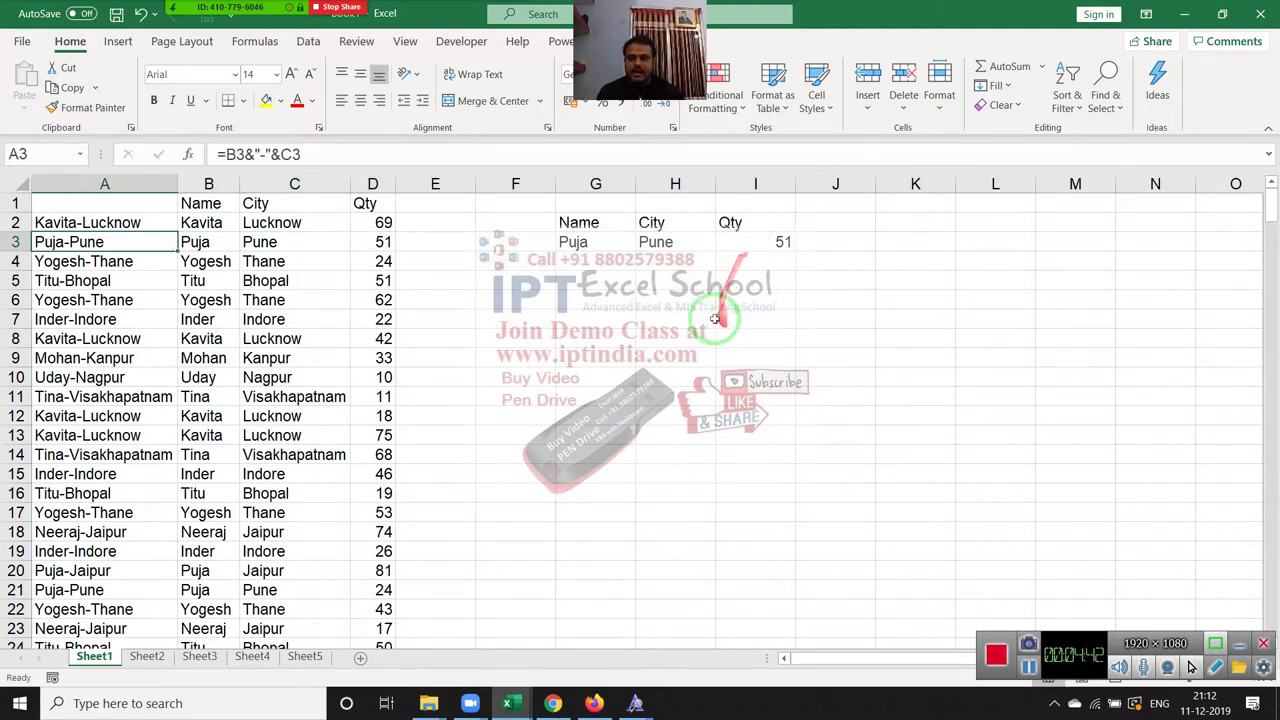
click(187, 222)
drag(187, 222, 257, 222)
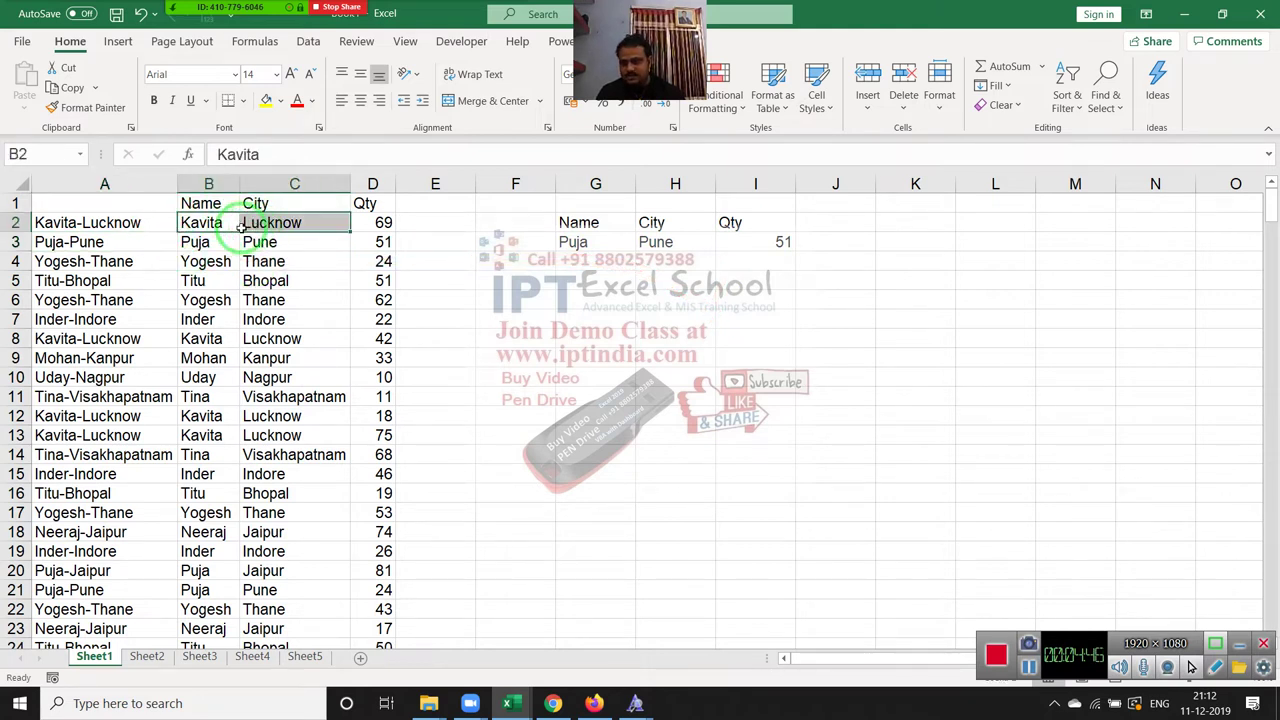
click(165, 222)
double_click(168, 222)
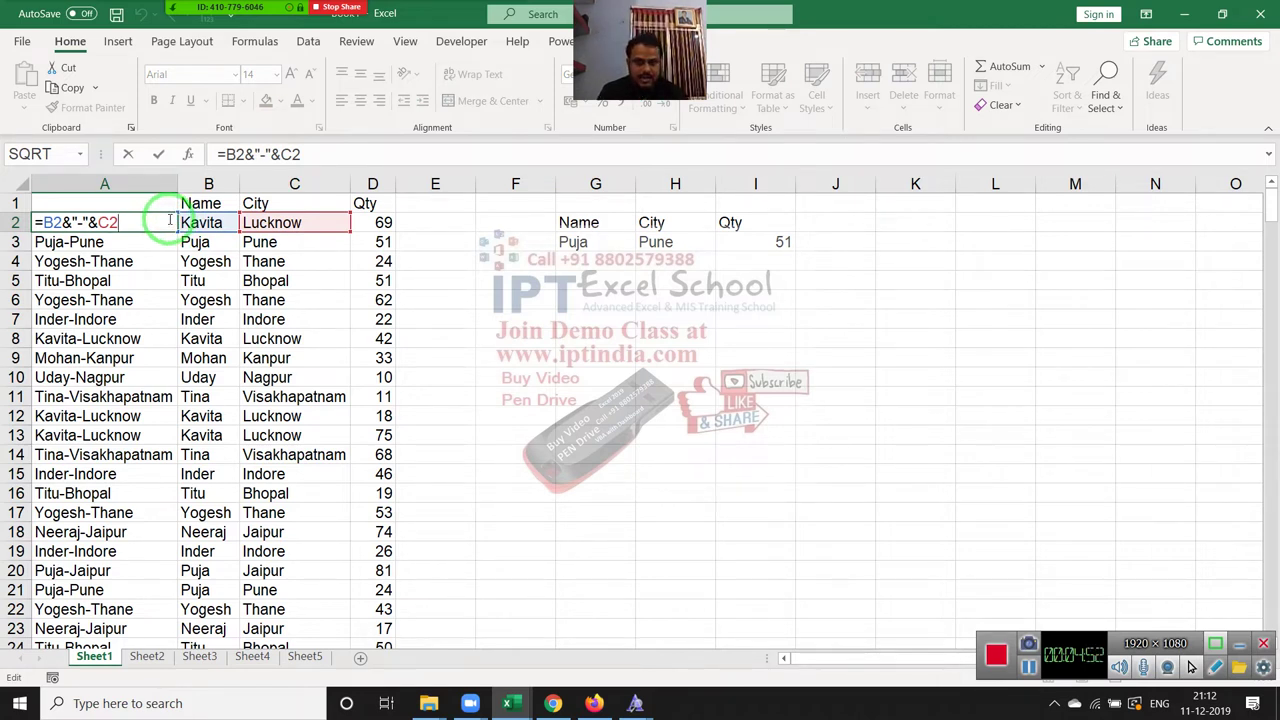
key(ctrl+Return)
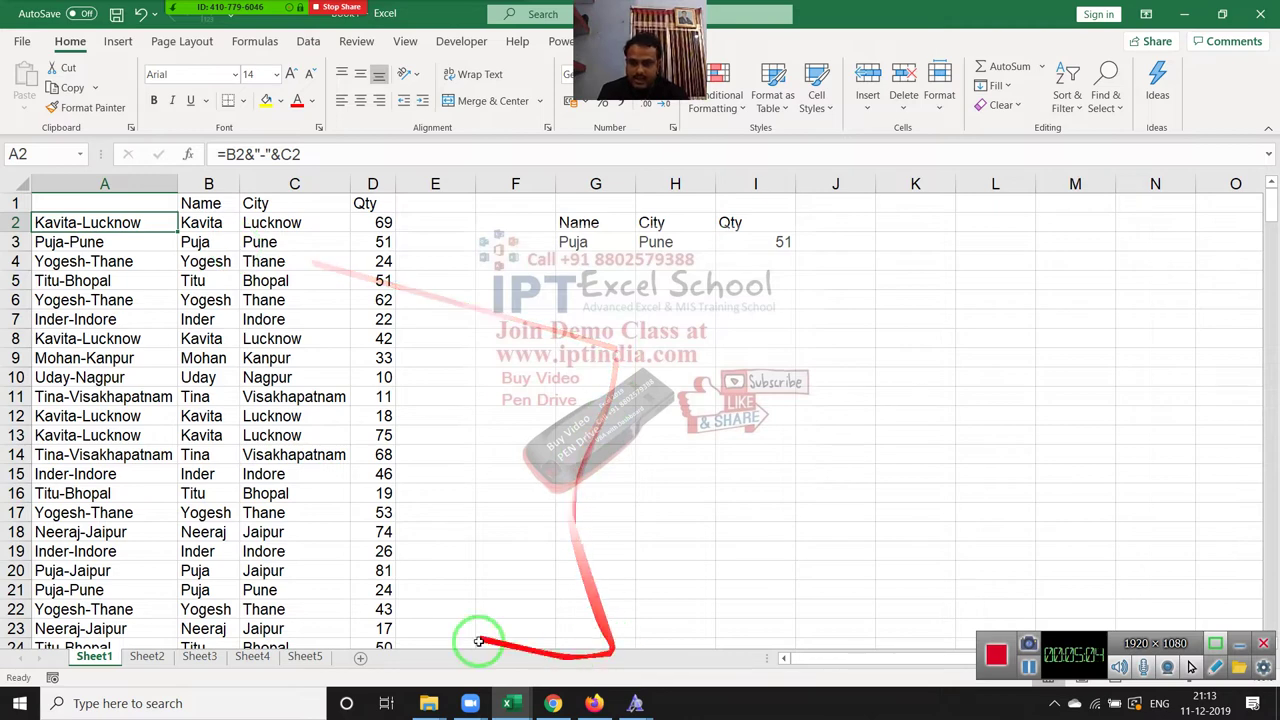
Copy Sheet1's Name, City and Qty columns into Sheet2 at A1.
click(225, 180)
drag(225, 180, 346, 186)
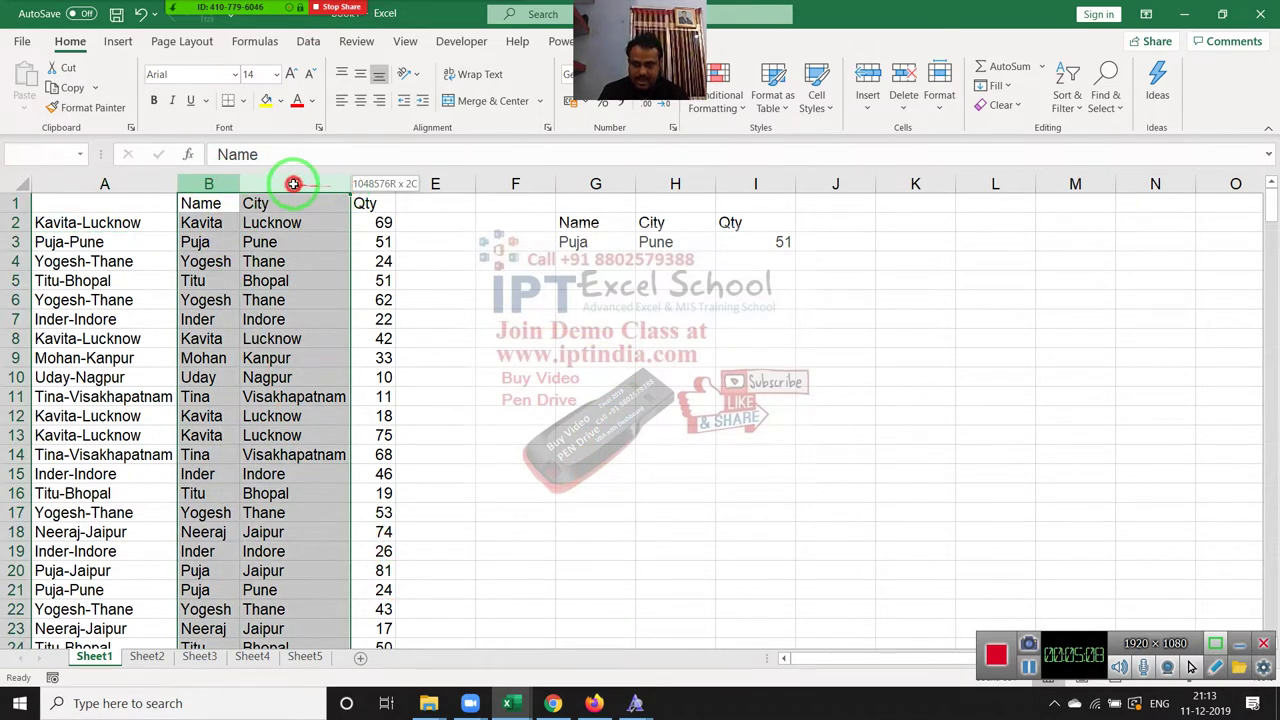
mouse_move(346, 186)
mouse_down()
mouse_move(237, 180)
mouse_move(208, 261)
mouse_up()
mouse_move(208, 203)
mouse_down()
mouse_move(212, 344)
mouse_move(206, 243)
mouse_up()
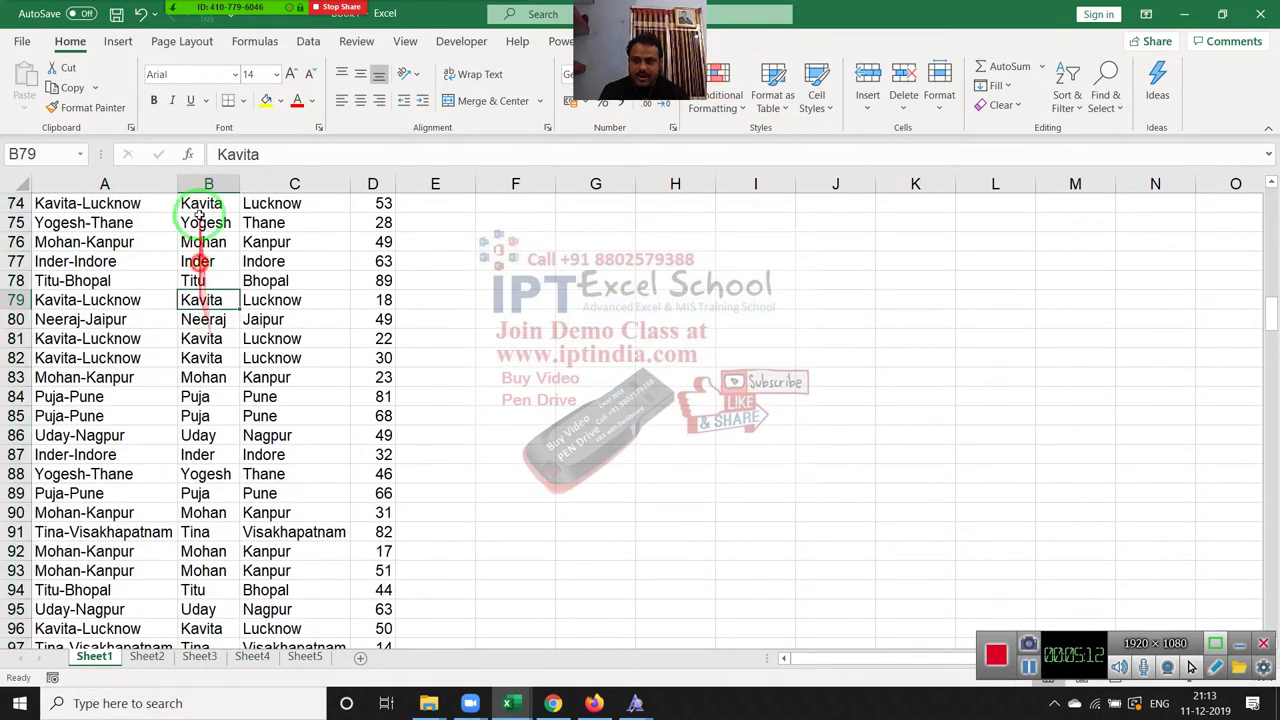
click(202, 180)
shift+click(365, 183)
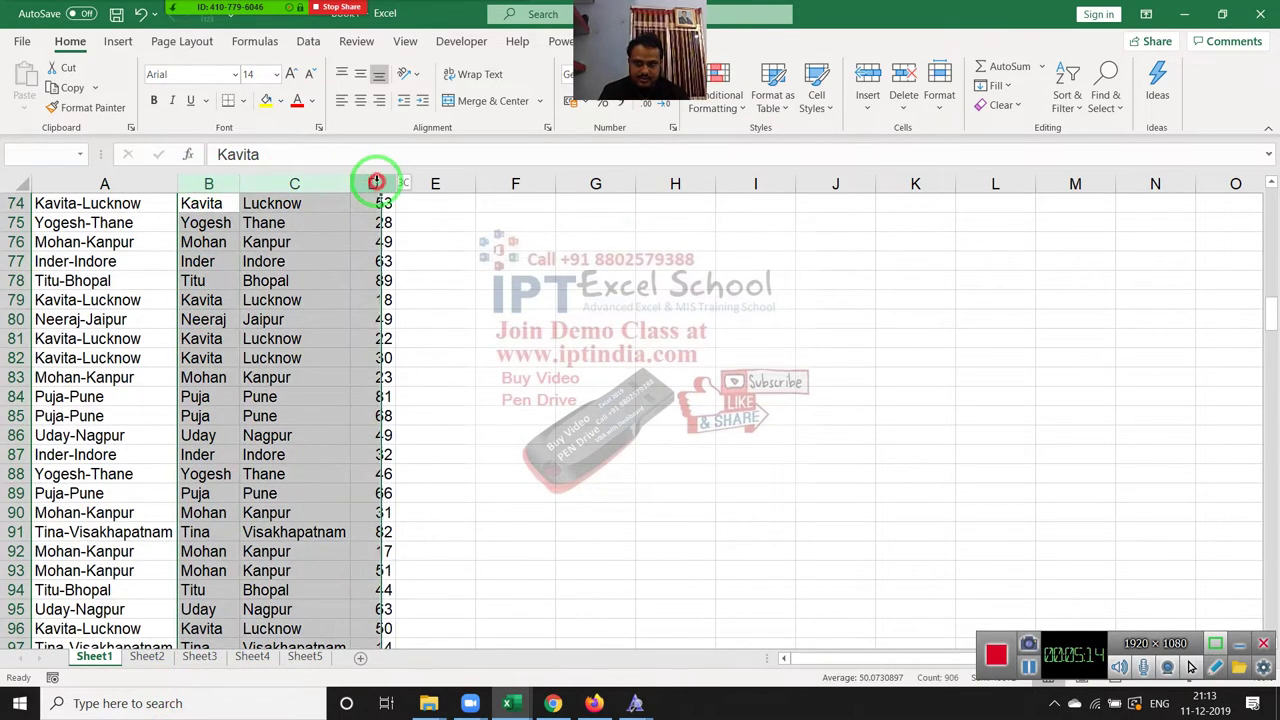
key(ctrl+c)
drag(340, 250, 185, 655)
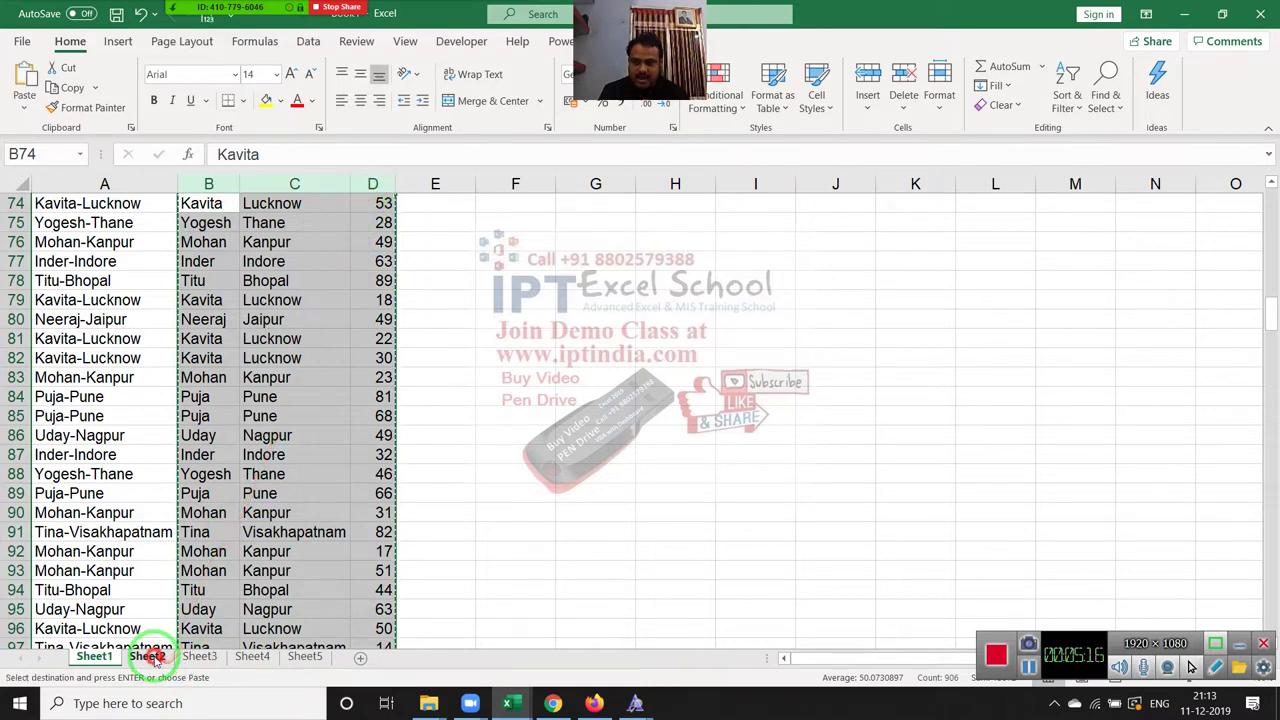
click(150, 656)
key(ctrl+v)
Delete the City column on Sheet2 and check the list runs to row 302.
mouse_move(163, 549)
mouse_down()
mouse_move(148, 157)
mouse_move(86, 505)
mouse_up()
click(146, 183)
key(ctrl+minus)
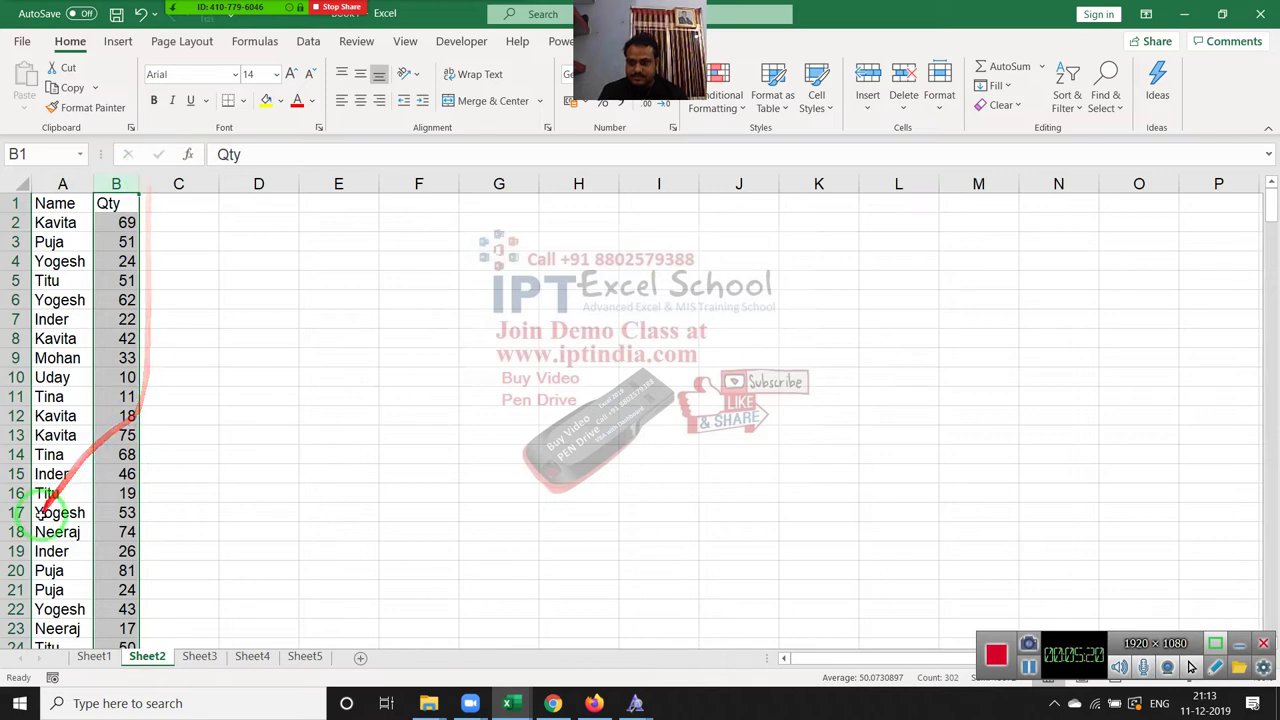
click(42, 512)
key(ctrl+Down)
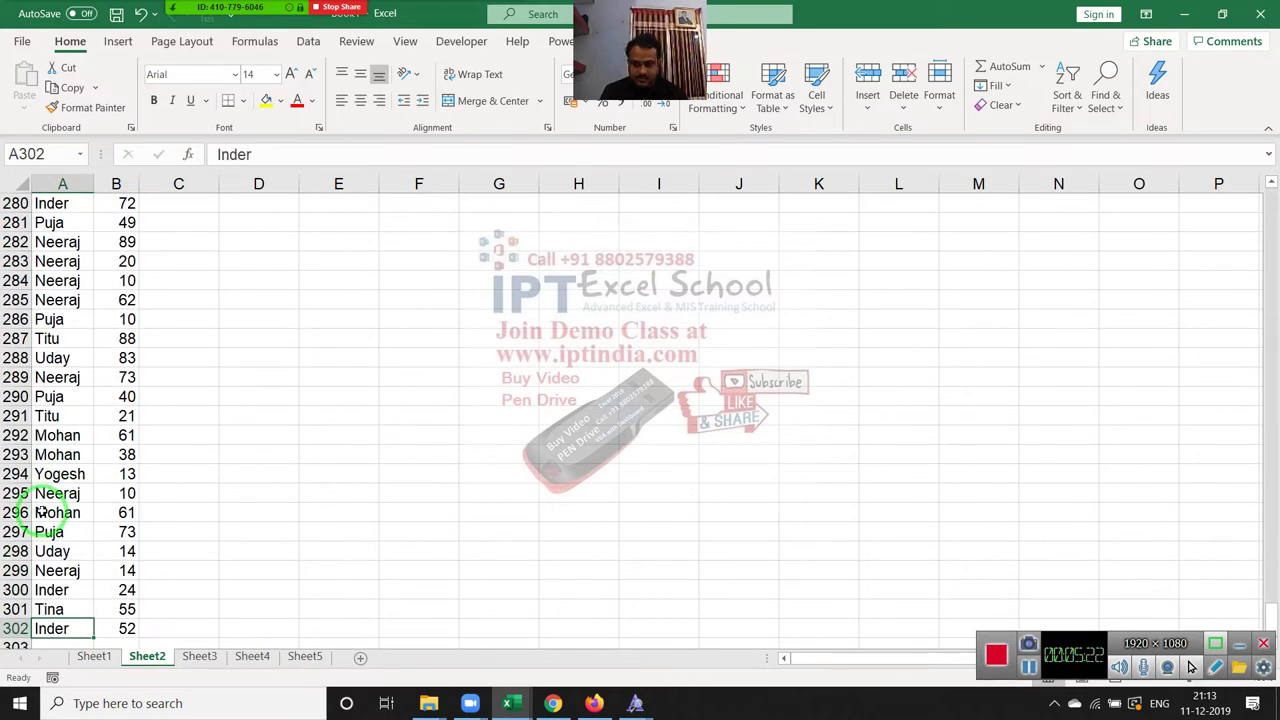
key(shift+Right)
key(shift+Page_Up)
key(shift+Page_Up)
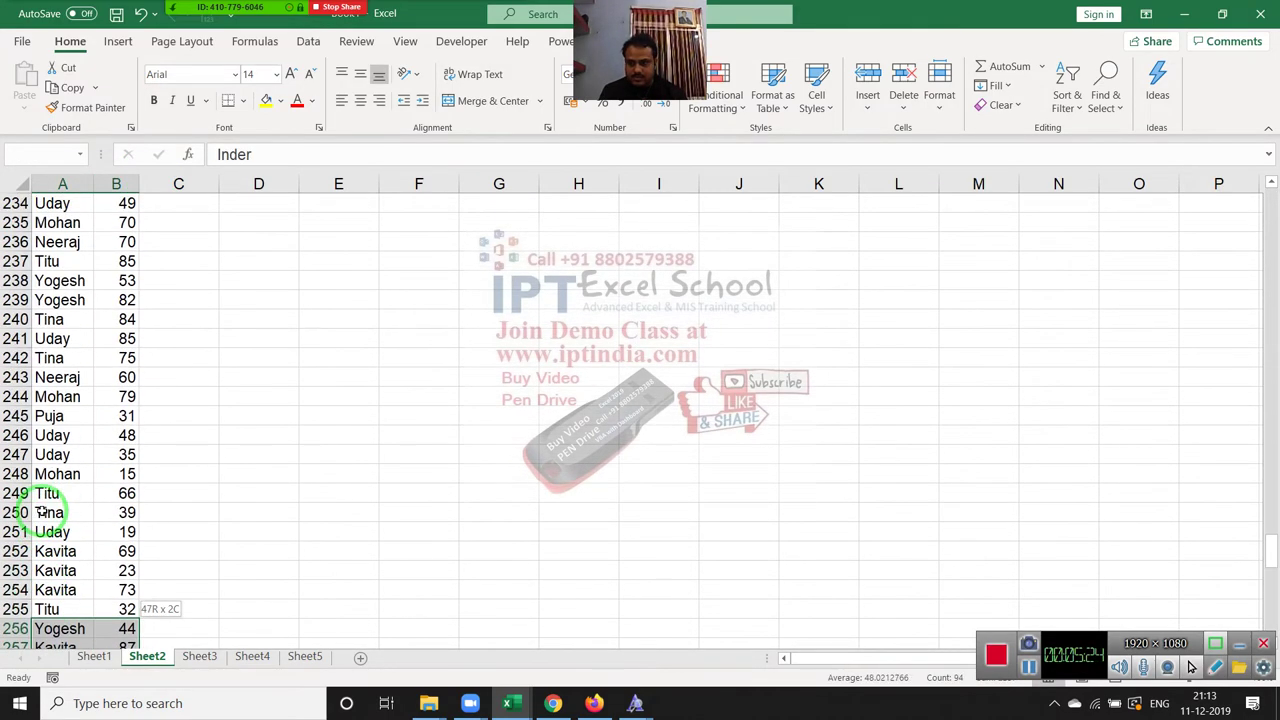
key(shift+Page_Up)
key(shift+Page_Up)
key(shift+Page_Up)
key(shift+Page_Up)
key(shift+Page_Up)
key(shift+Page_Up)
key(shift+Page_Up)
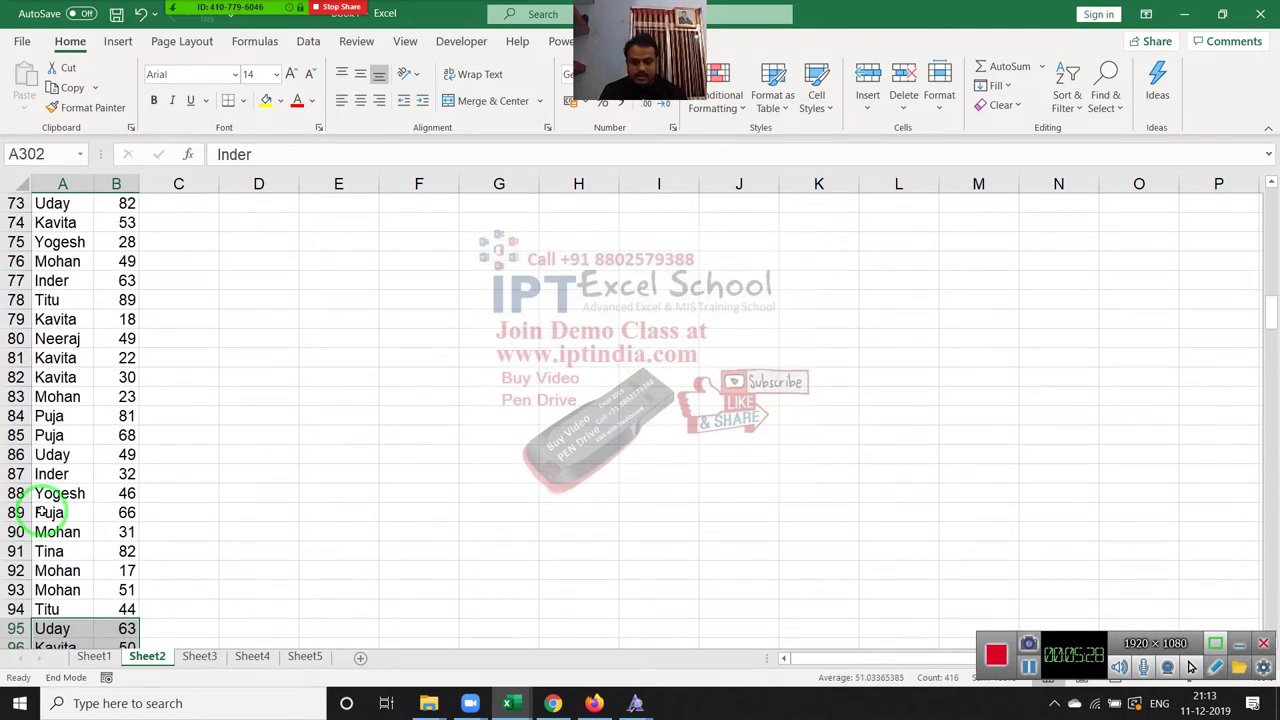
key(ctrl+BackSpace)
key(ctrl+Home)
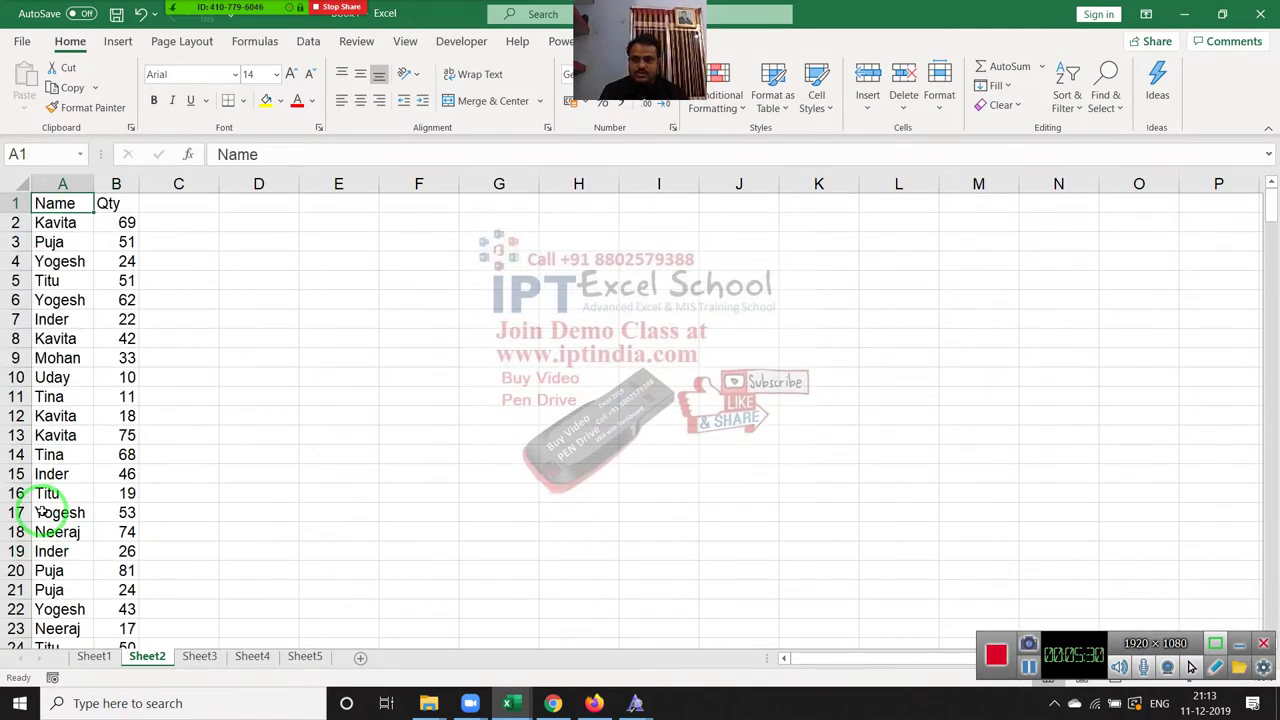
key(Down)
key(Down)
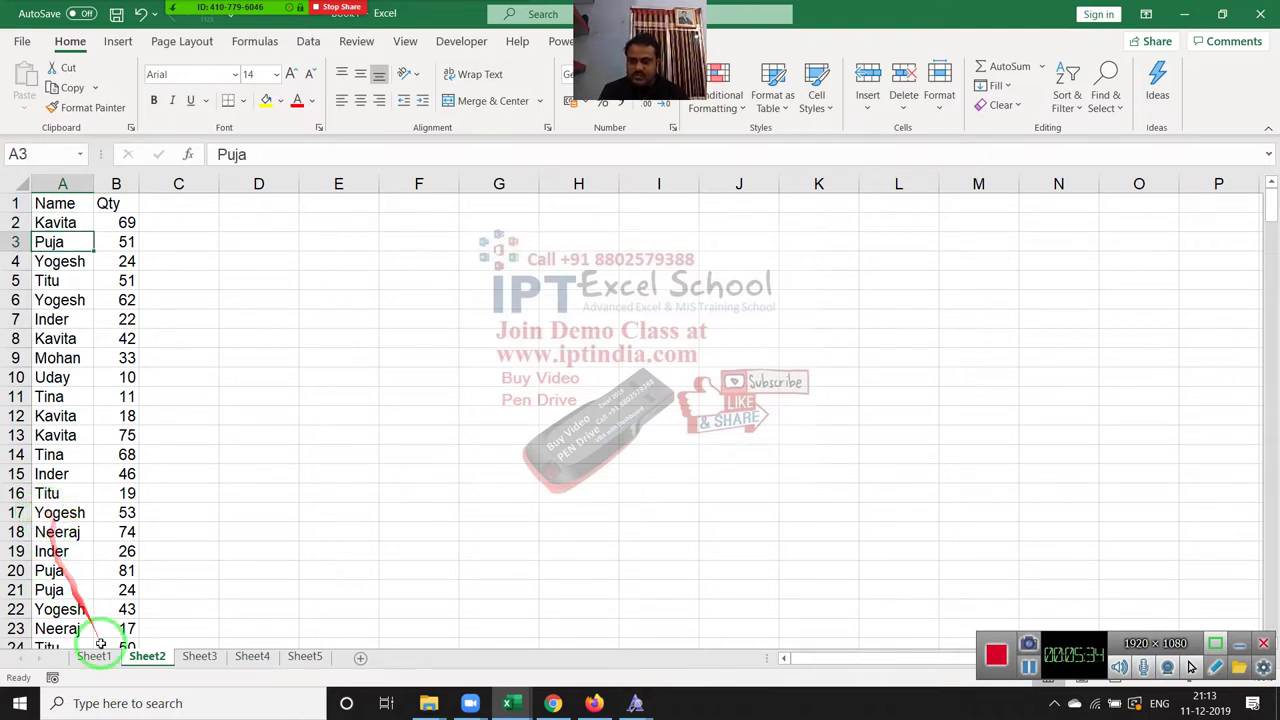
drag(94, 640, 380, 338)
Enter Puja as the lookup name in E3.
click(332, 246)
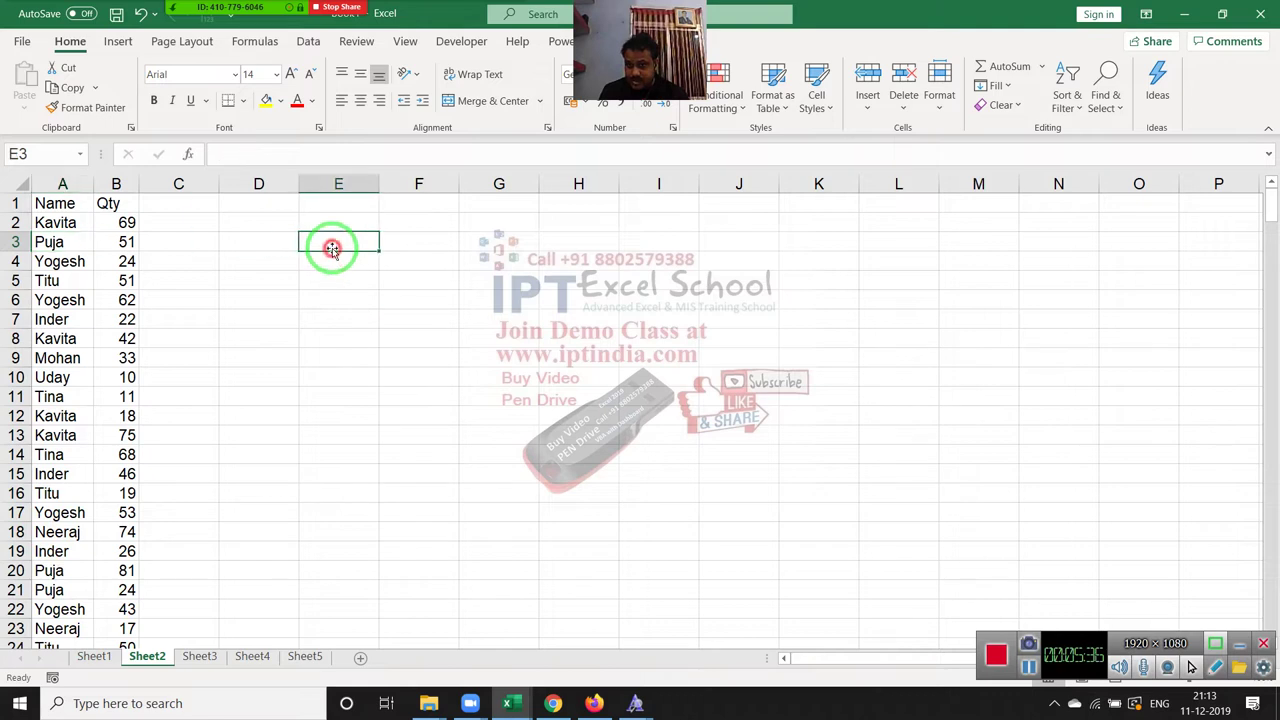
text(Puja)
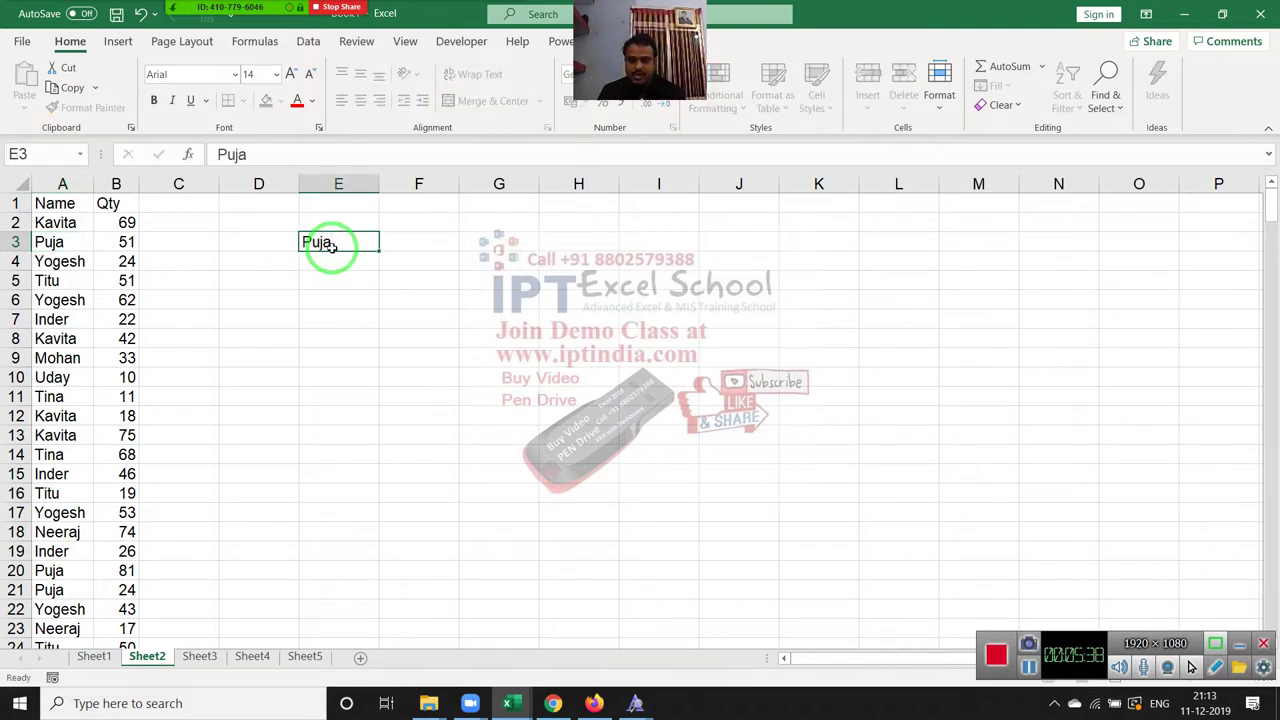
key(Tab)
Enter =VLOOKUP(E3,A:B,2,0) in F3 to fetch Puja's Qty, 51.
text(=v)
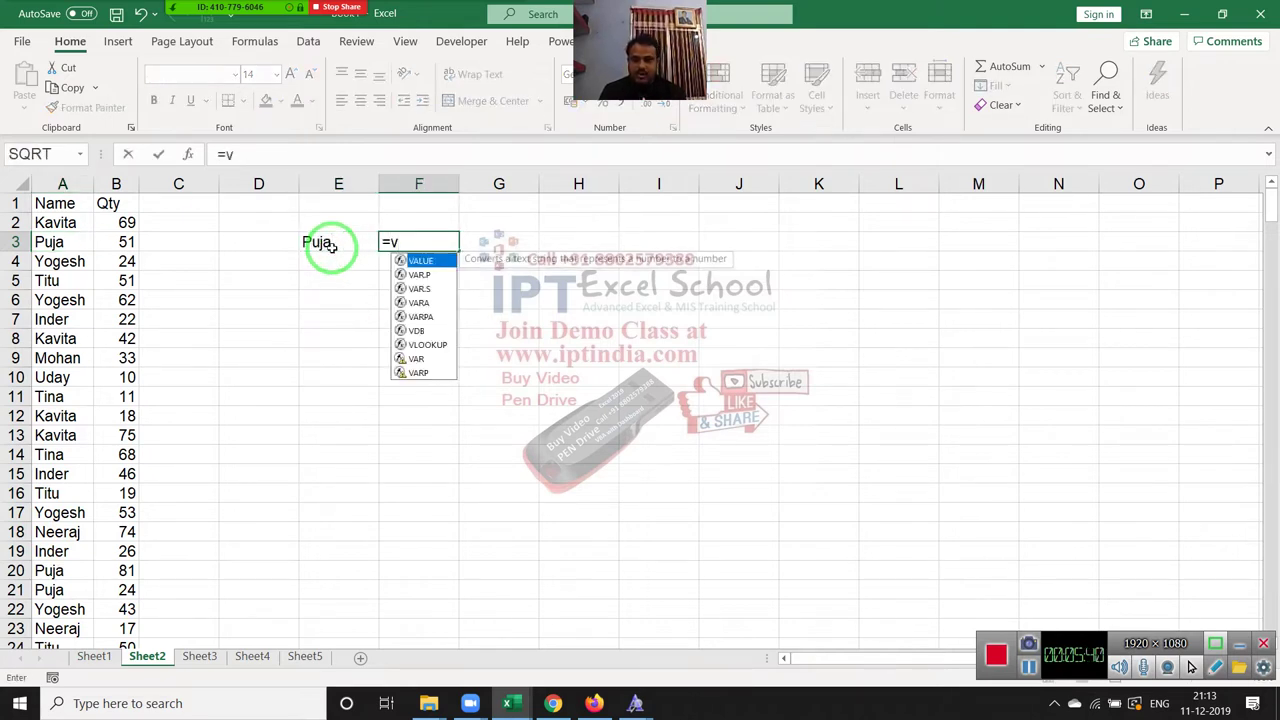
text(;)
key(BackSpace)
text(l)
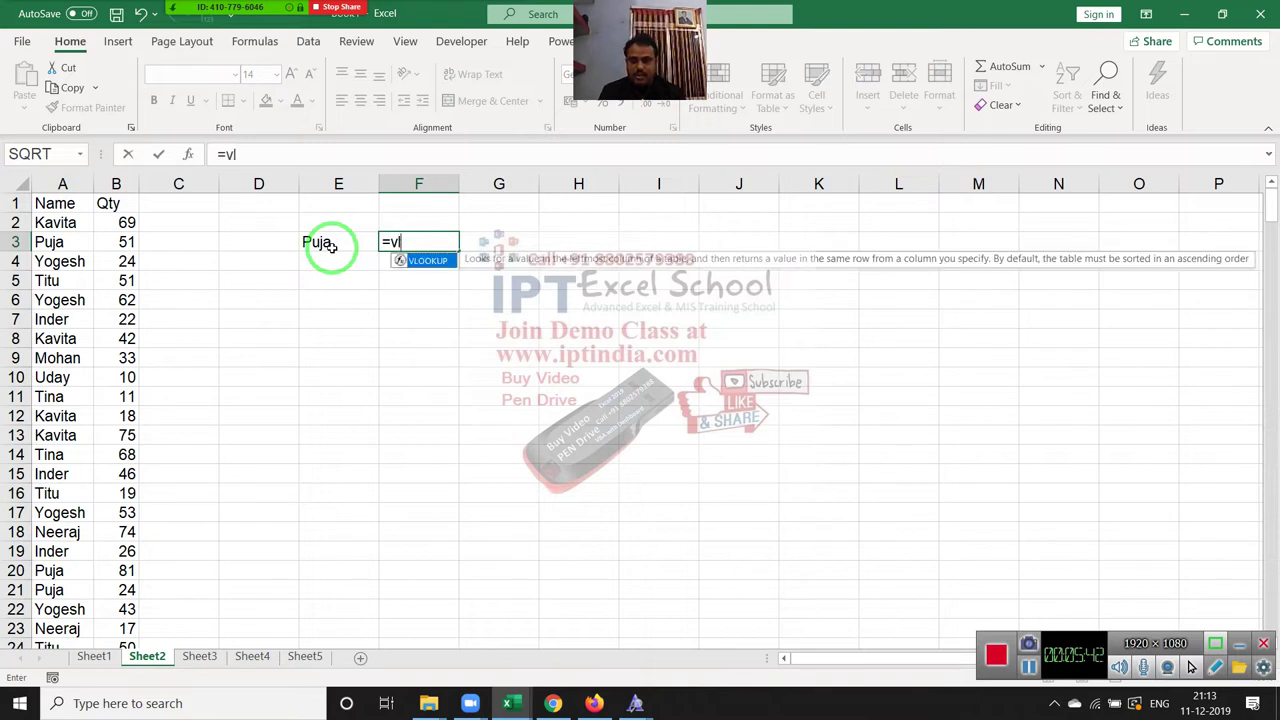
key(Tab)
click(332, 246)
text(,)
key(Left)
key(Left)
key(Left)
key(Left)
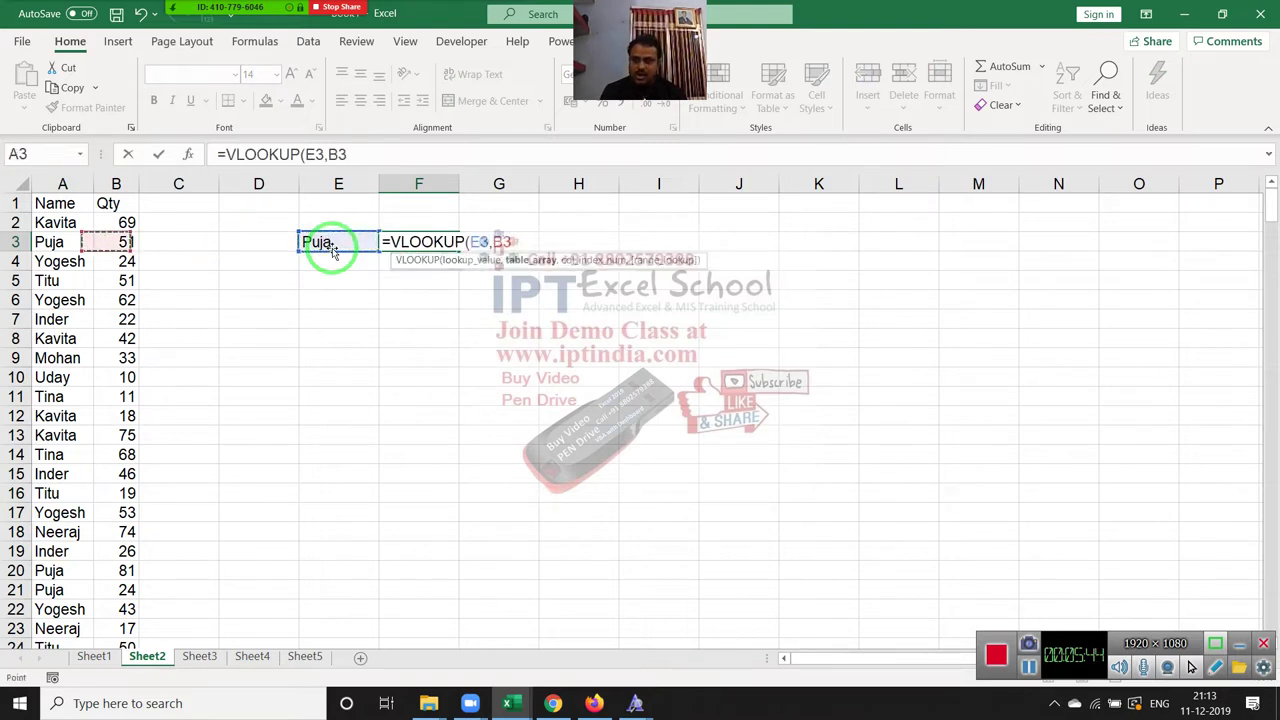
key(Left)
key(ctrl+space)
key(shift+Right)
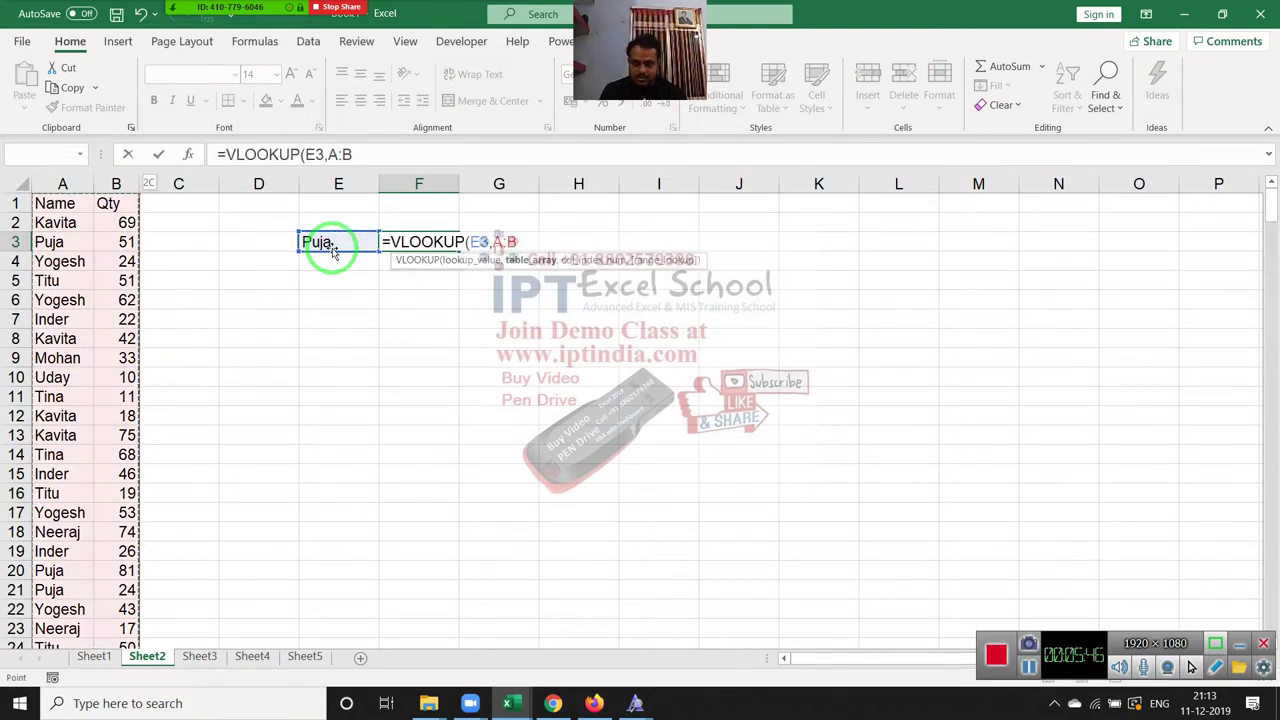
text(,2,0)
key(Return)
Scan the Name/Qty data for other Puja rows, finding Qty 66 in row 89.
key(Up)
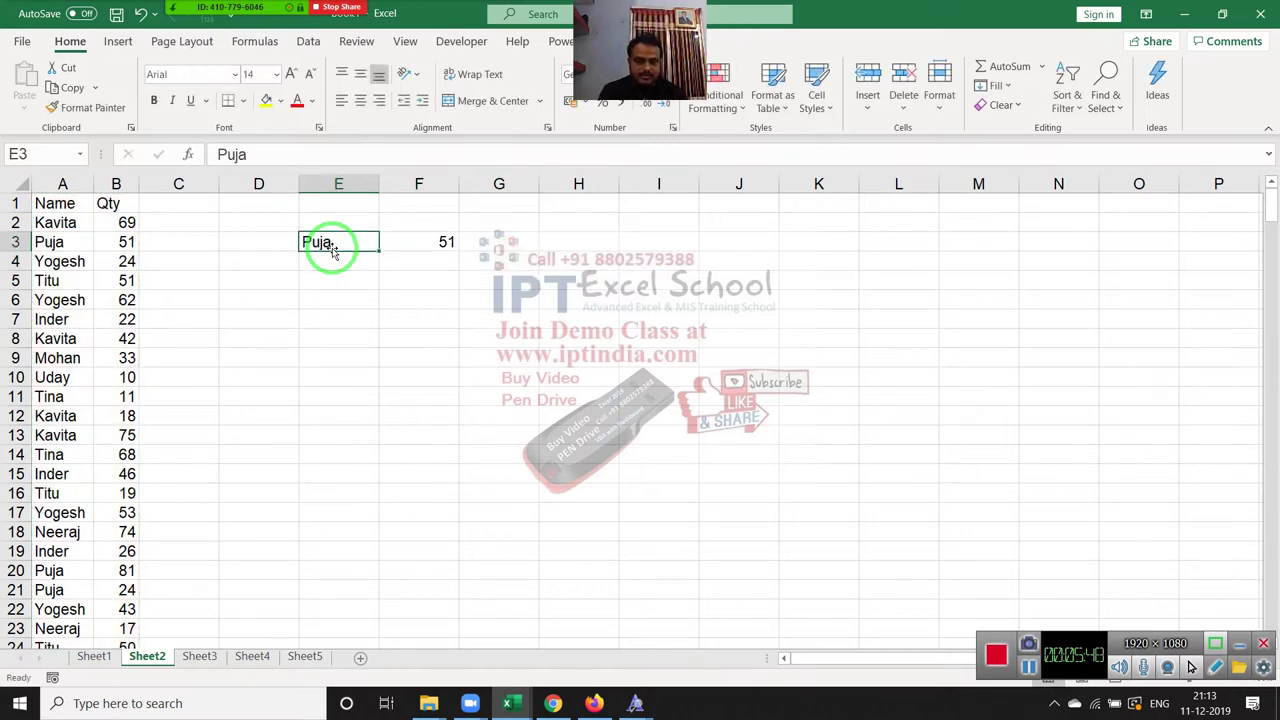
key(Right)
click(58, 338)
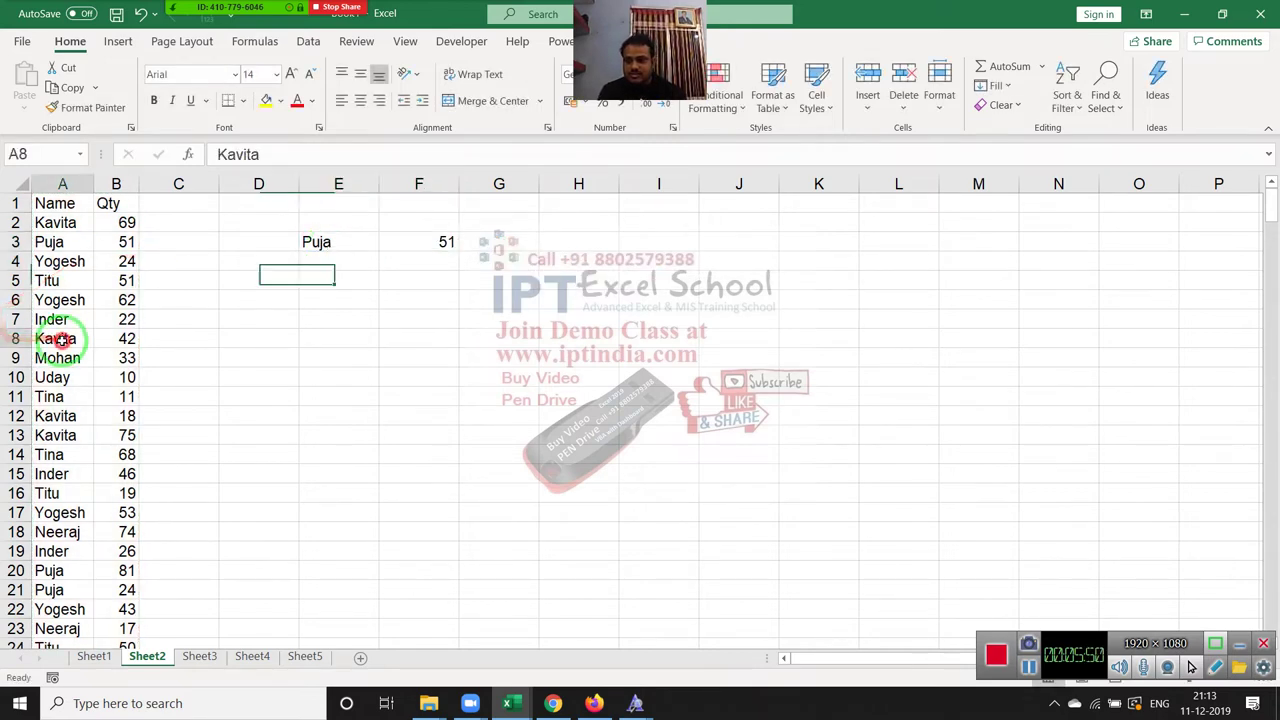
key(ctrl+Down)
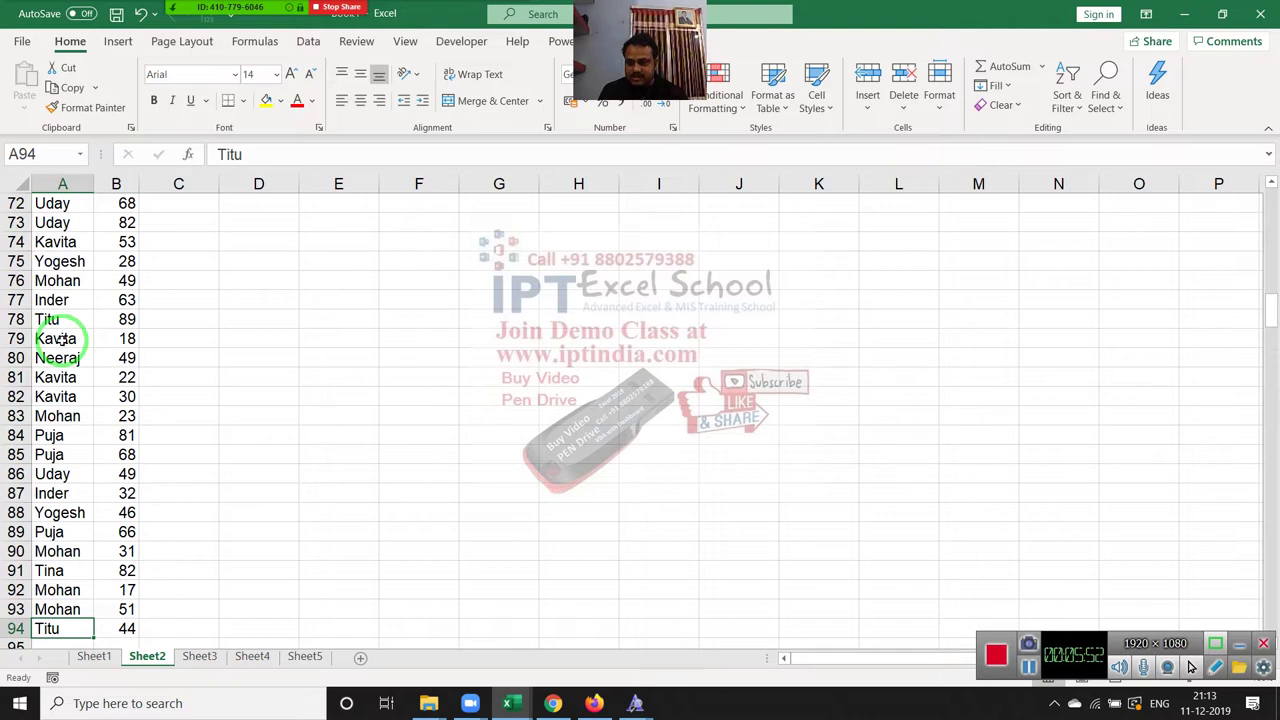
key(Up)
key(Up)
key(Up)
key(Up)
key(Up)
key(Up)
key(Up)
key(Up)
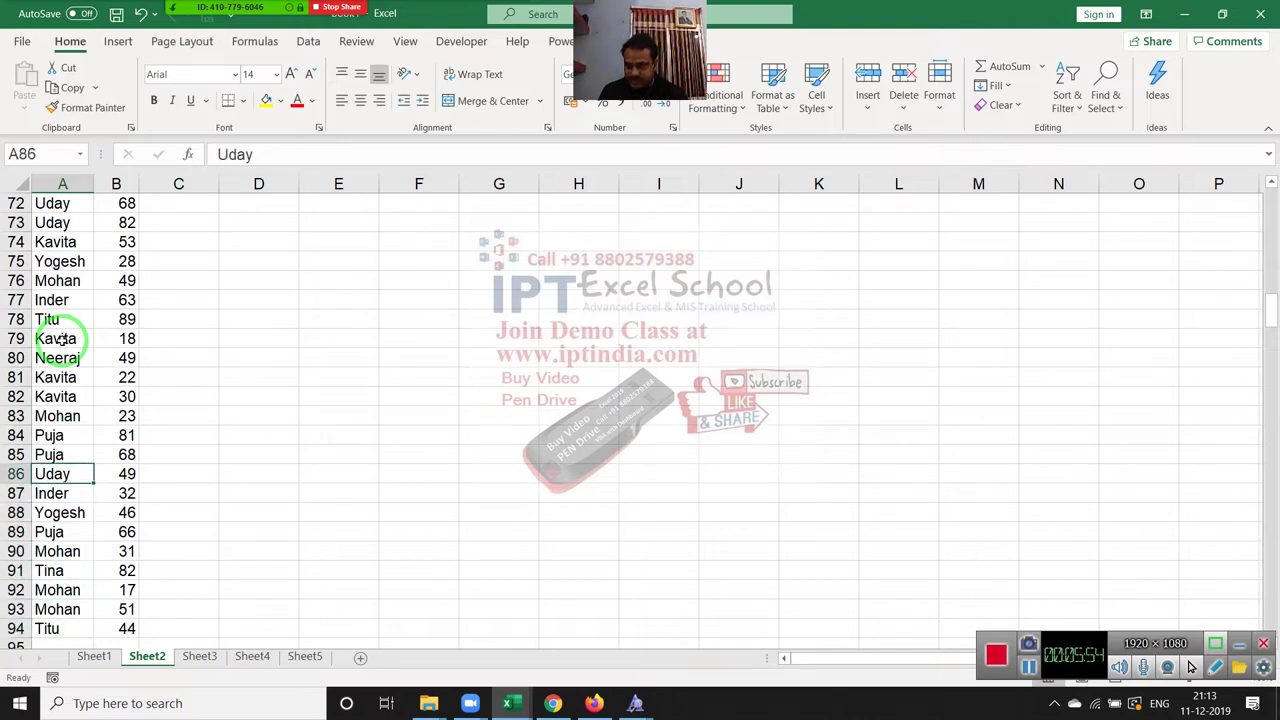
key(Up)
key(Right)
key(Down)
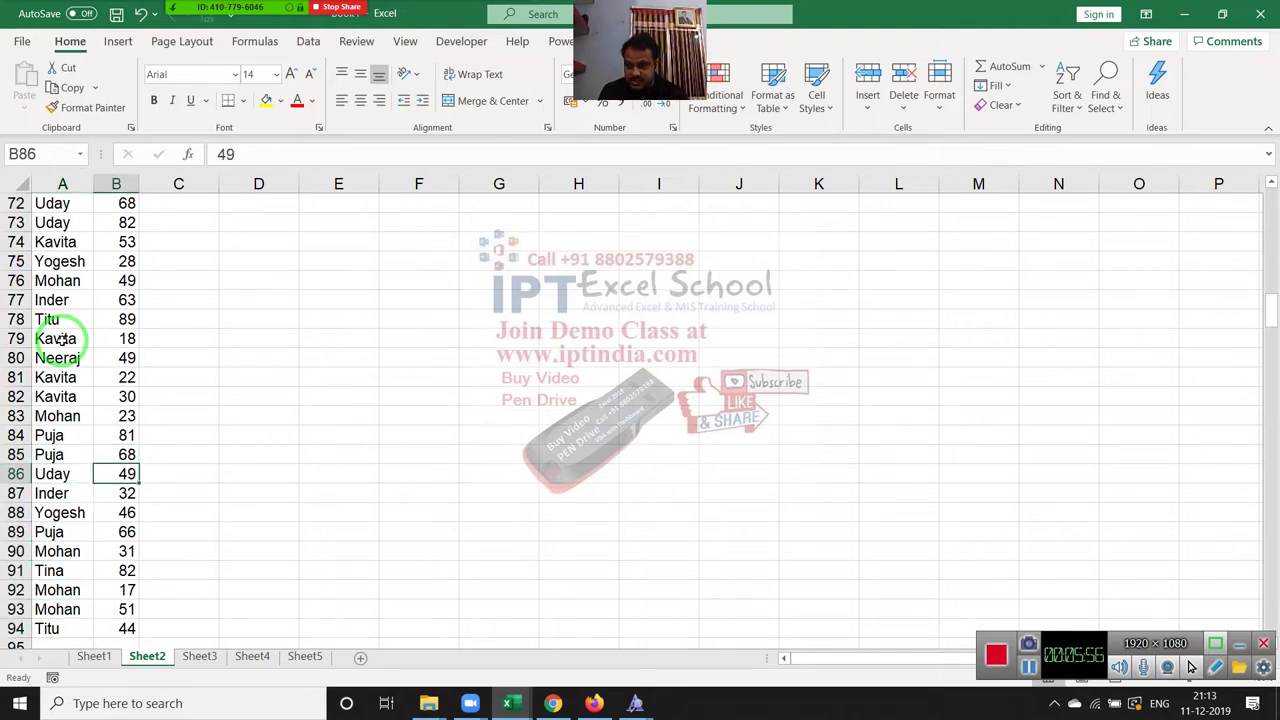
key(Down)
key(Down)
key(Down)
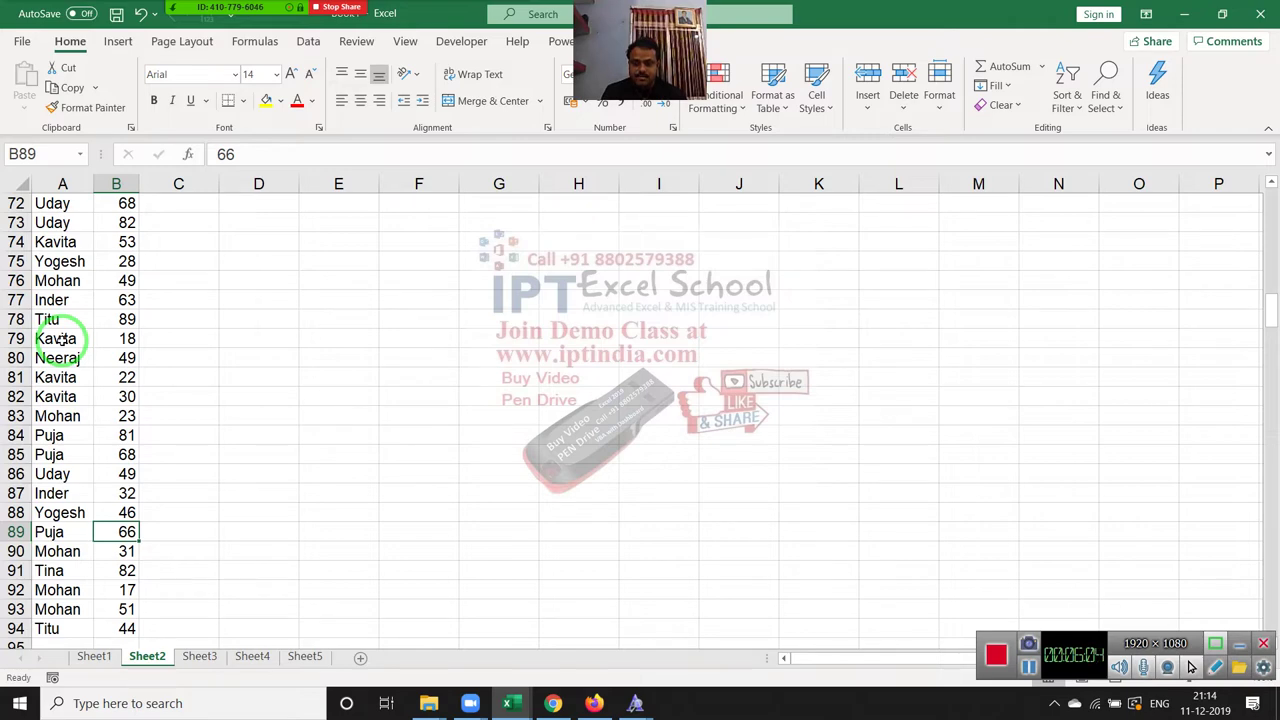
key(ctrl+Up)
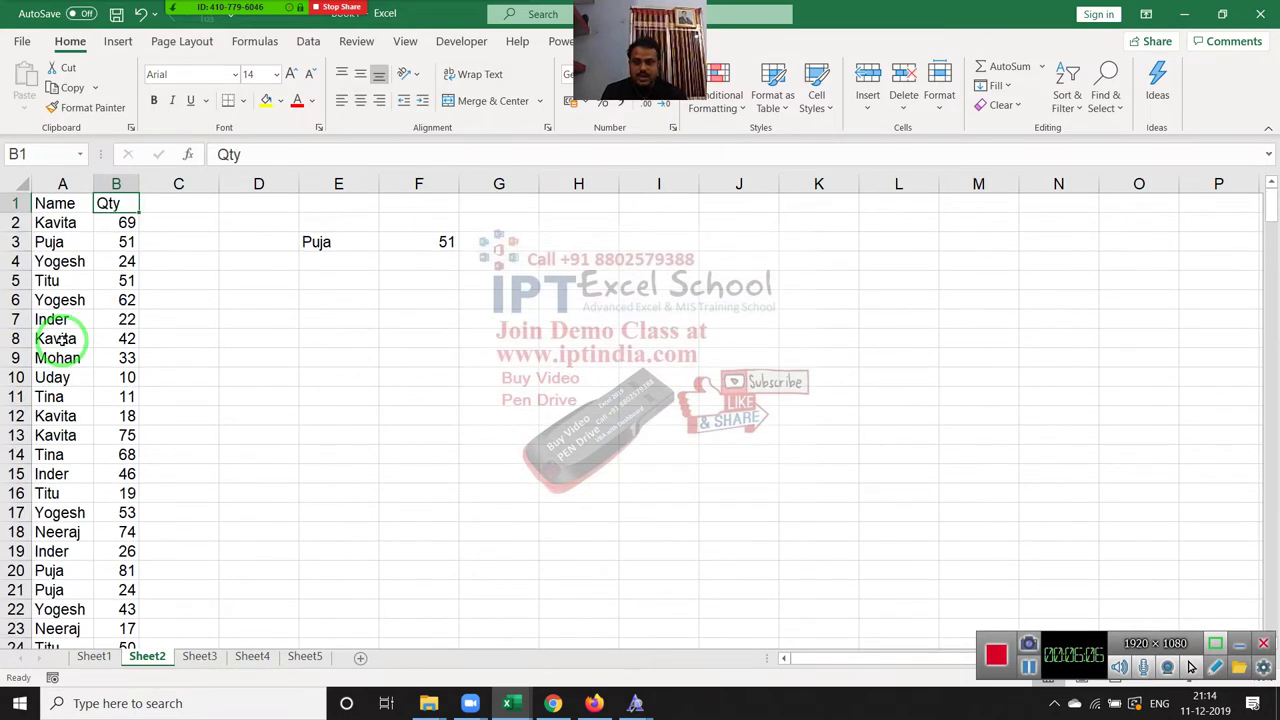
key(Right)
key(Right)
key(Right)
key(Down)
key(Down)
key(Down)
key(F2)
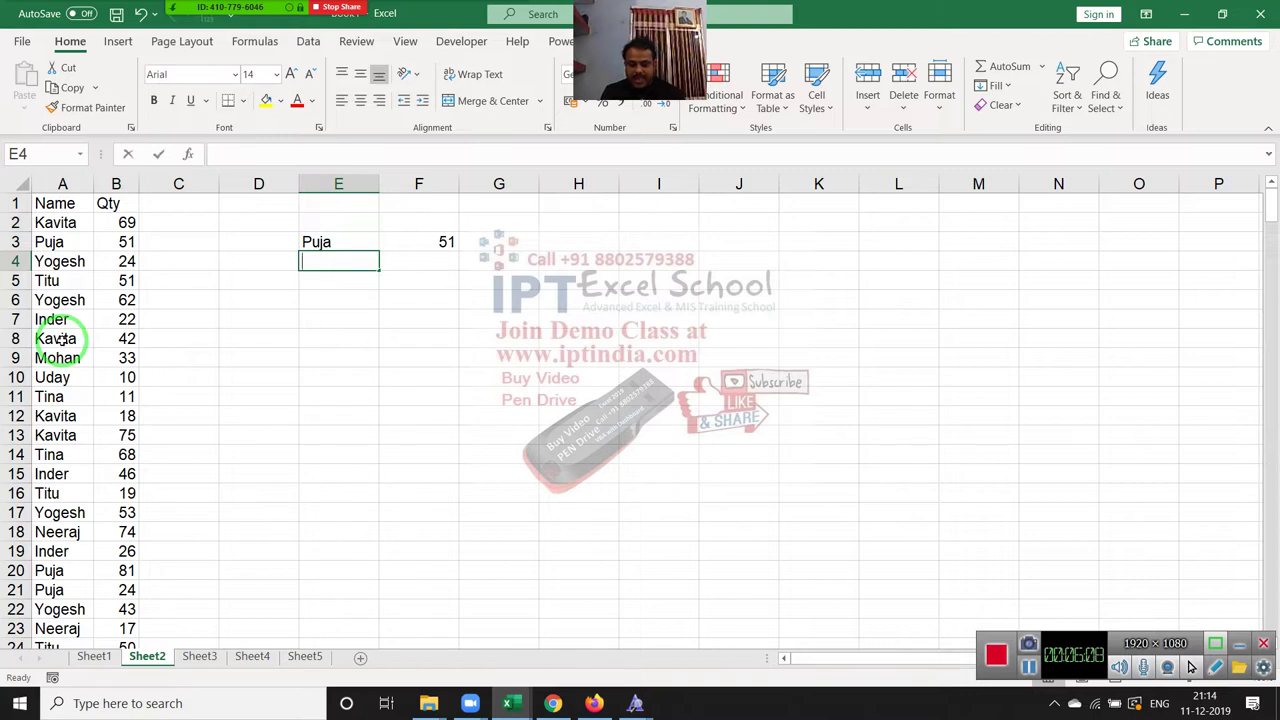
text(=max)
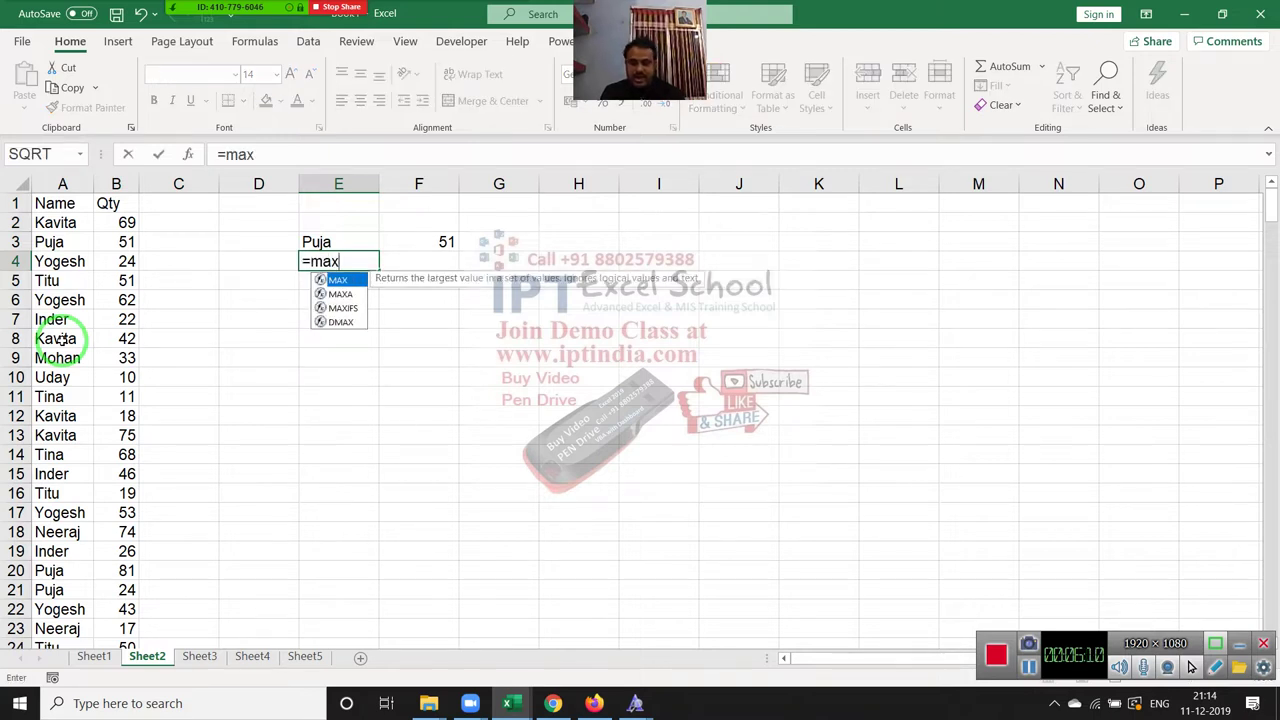
text(i)
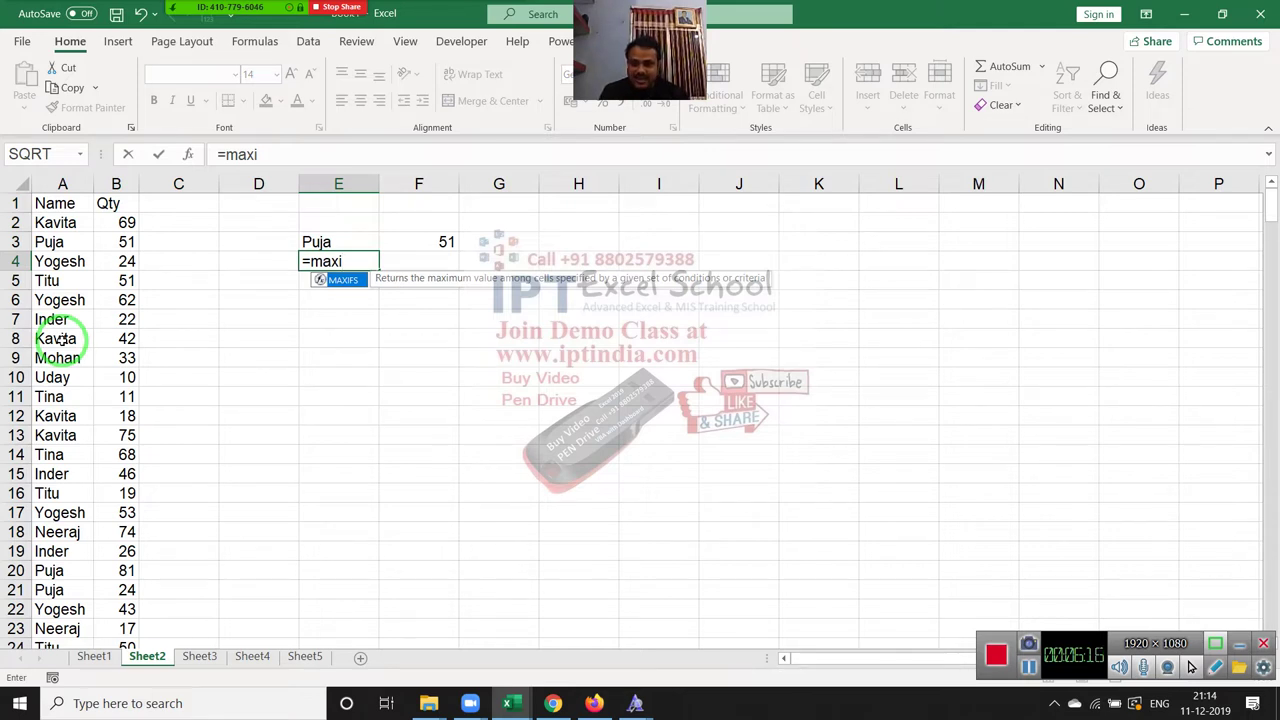
key(Escape)
key(Escape)
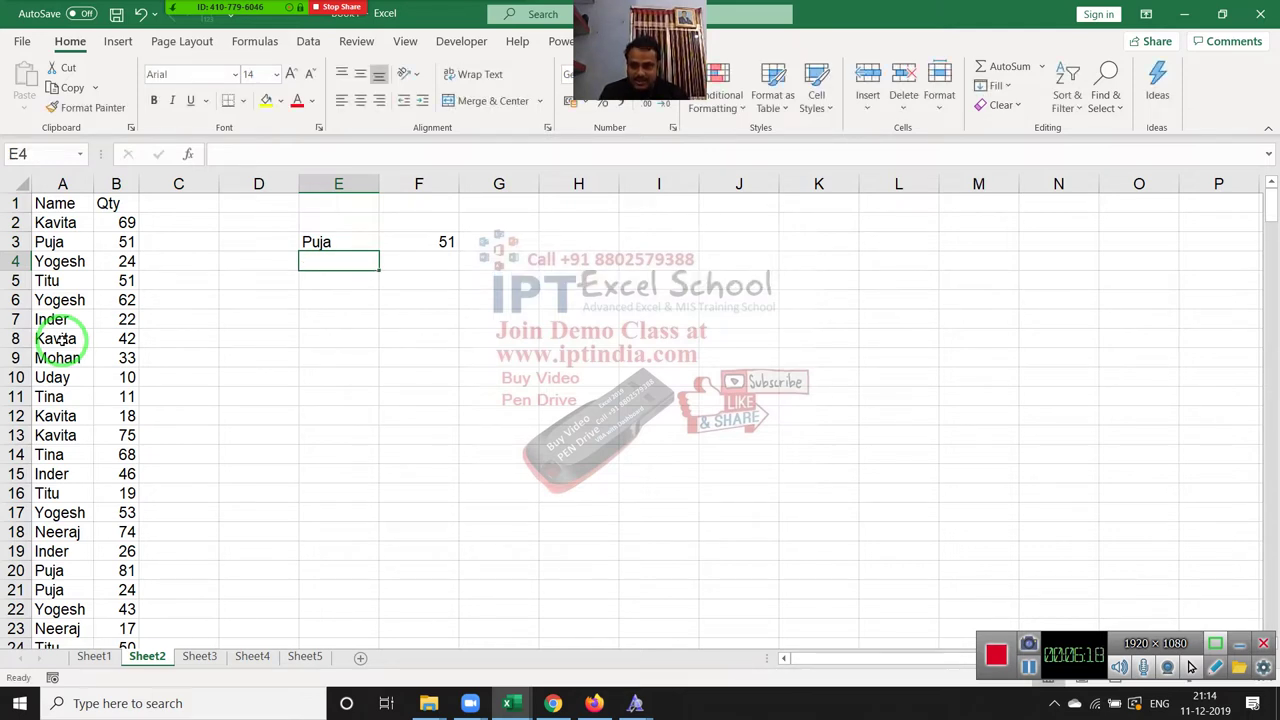
key(Up)
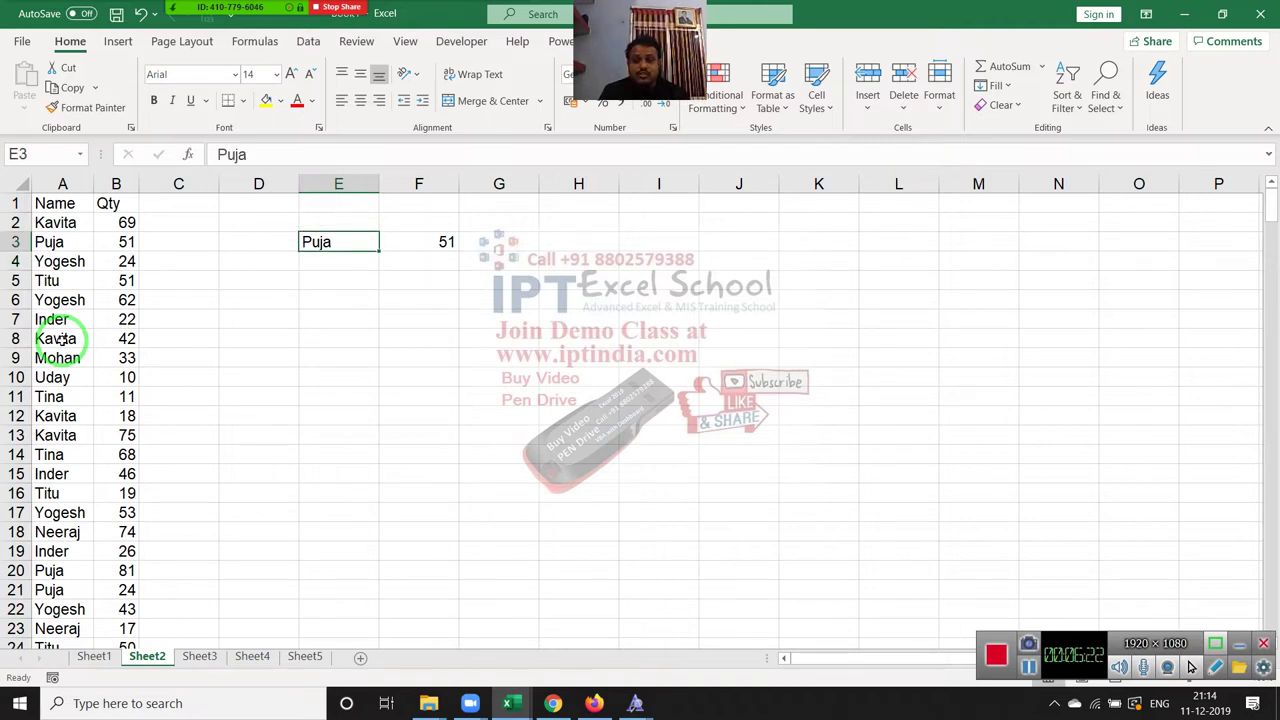
key(Left)
key(Left)
key(Left)
key(Left)
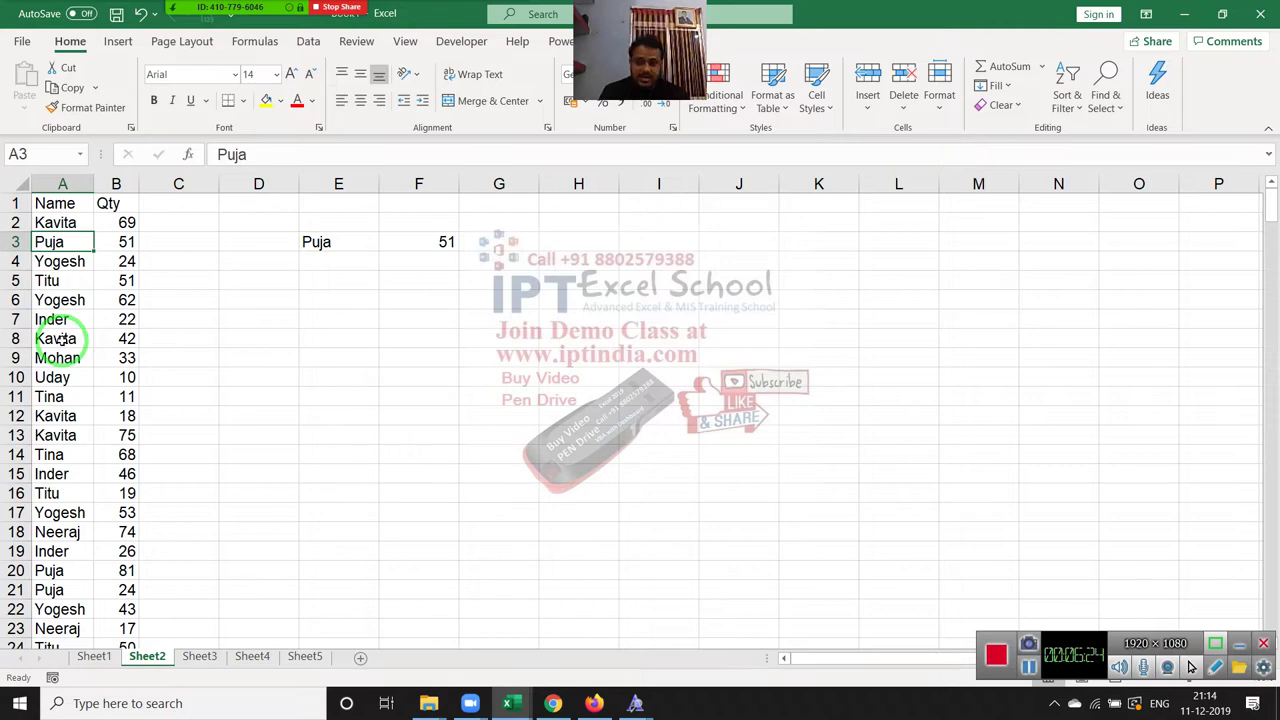
key(ctrl+space)
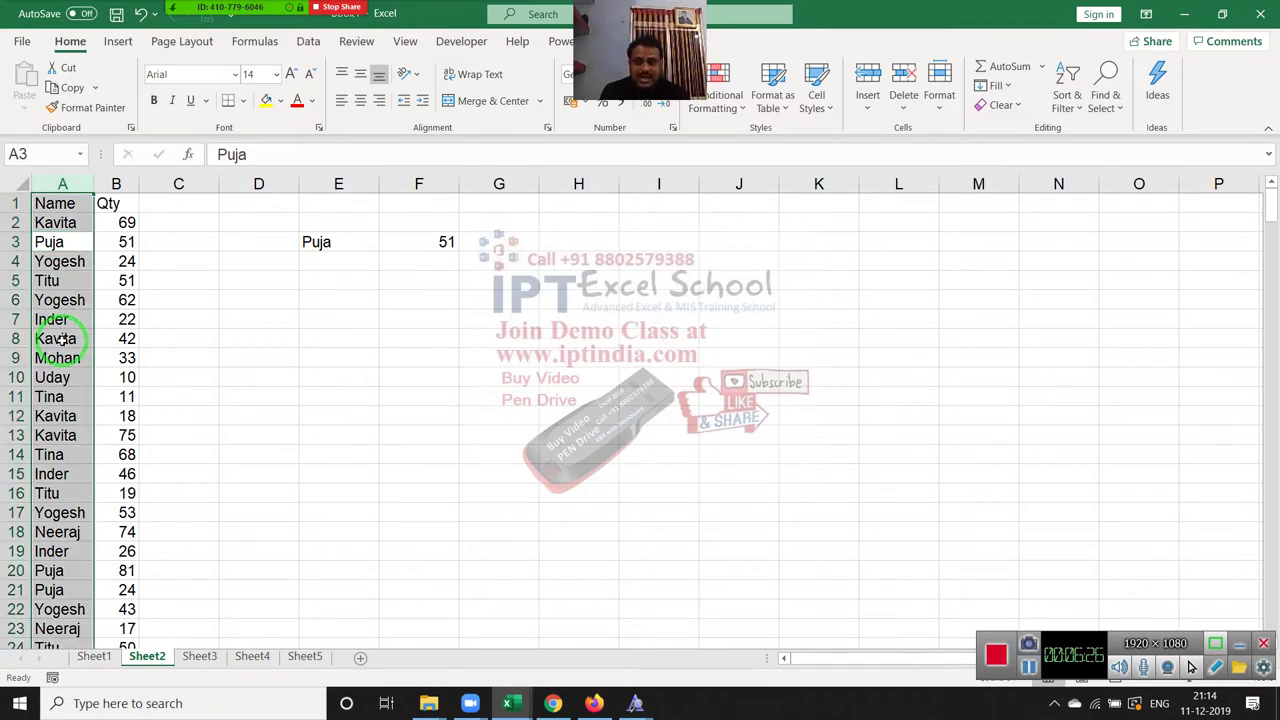
key(ctrl+shift+plus)
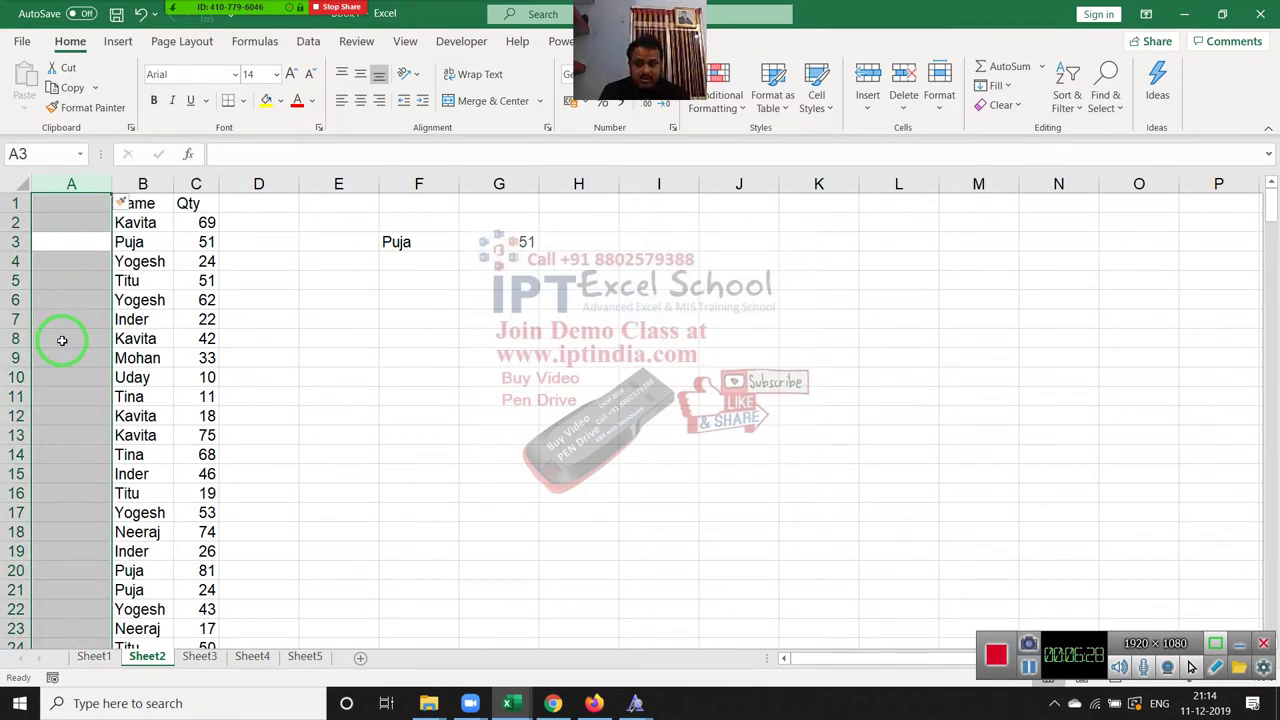
key(Right)
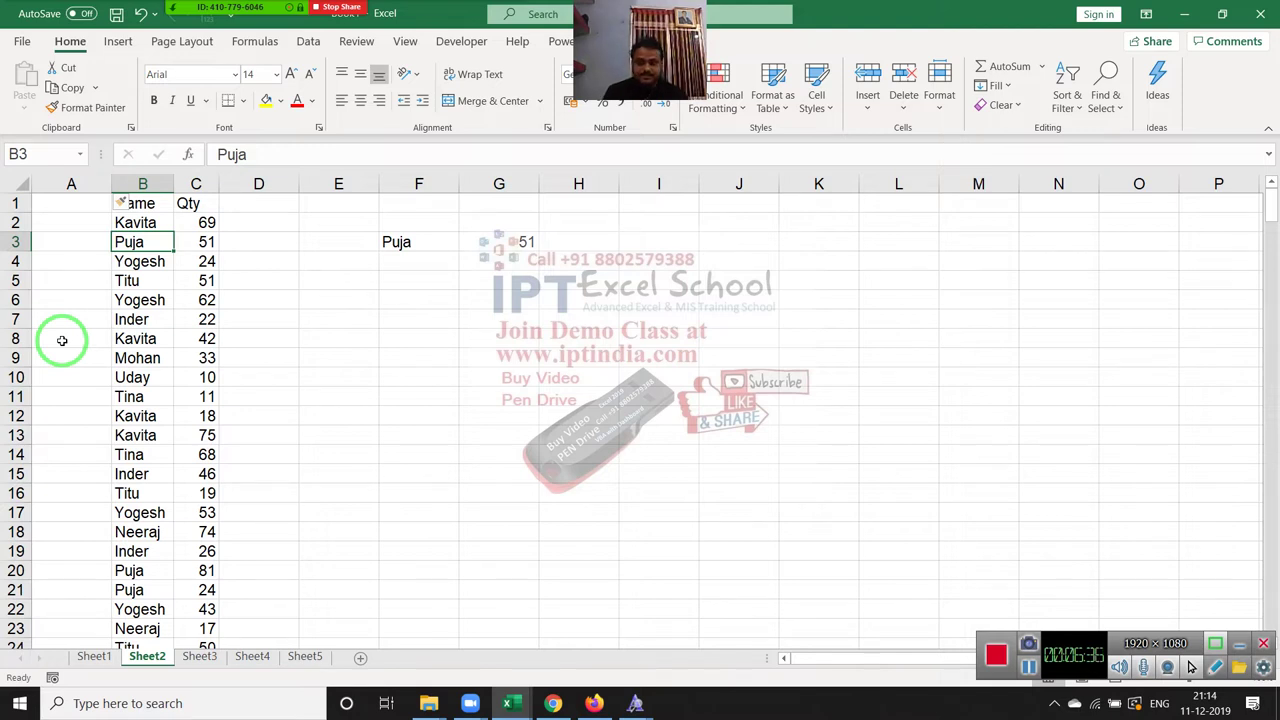
key(Up)
key(Up)
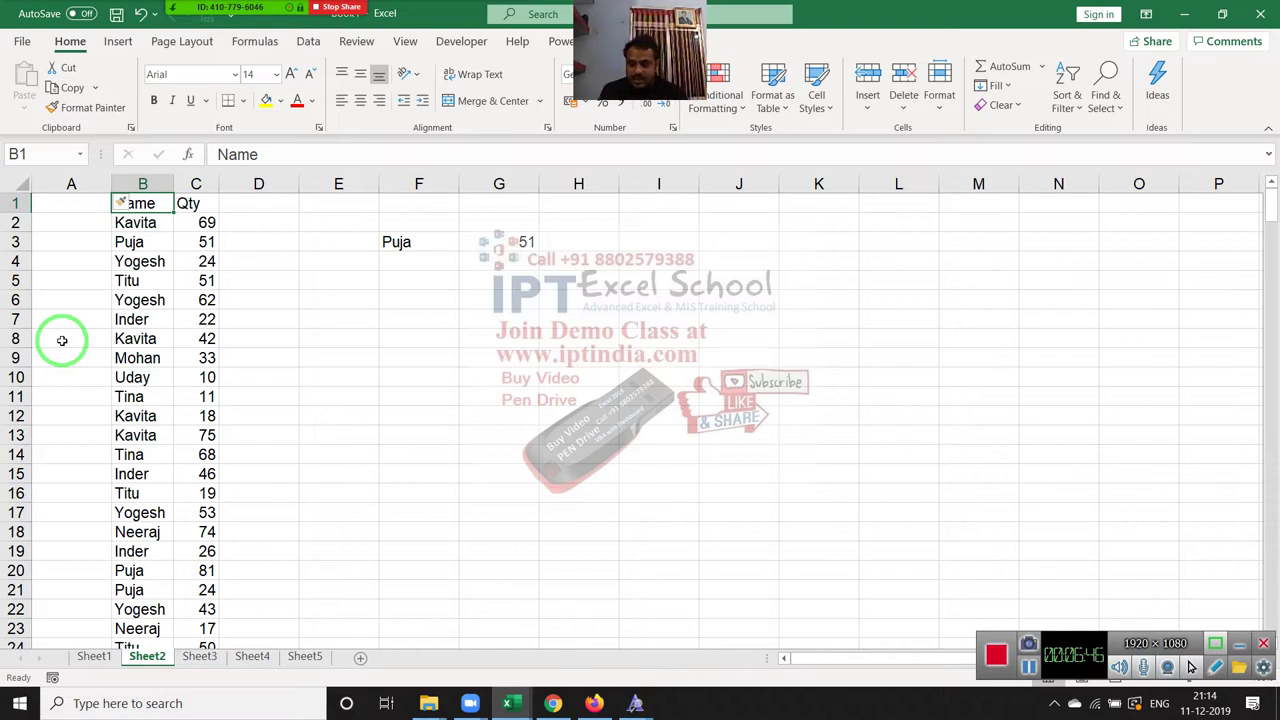
key(Down)
key(Left)
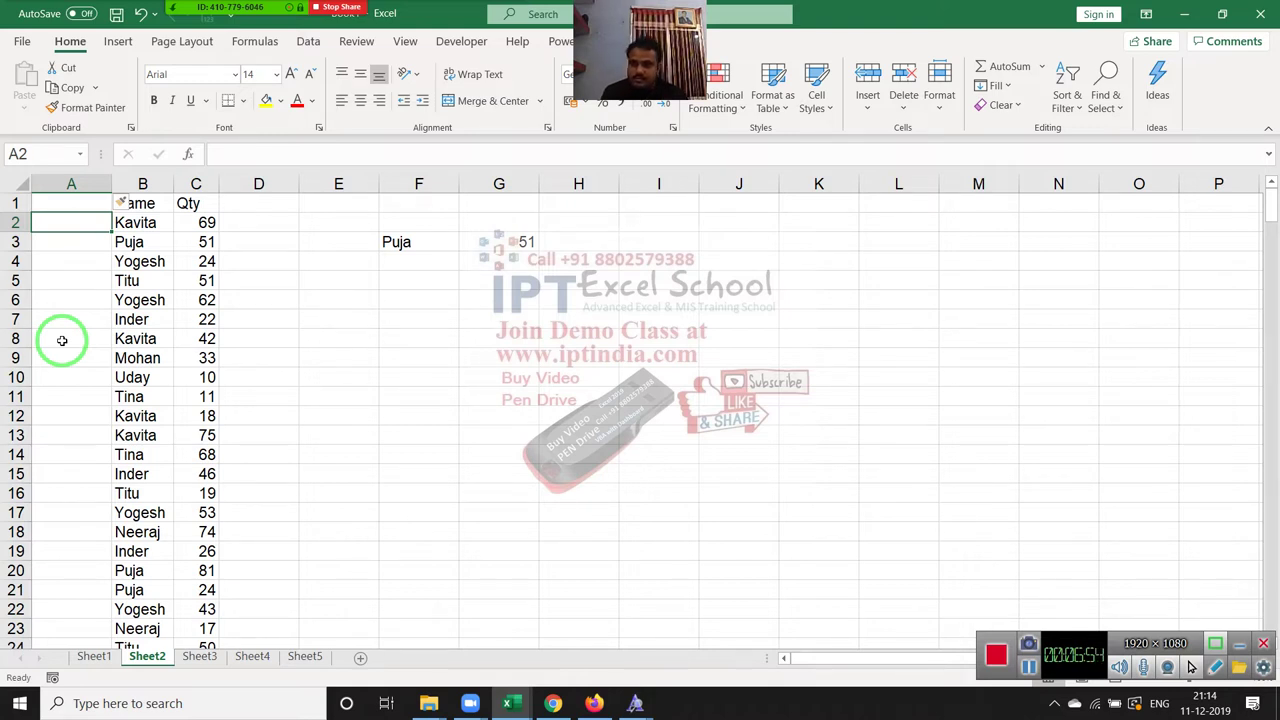
key(Up)
key(Down)
Enter =COUNTIF(B2:B2,B2) in A2.
text(=)
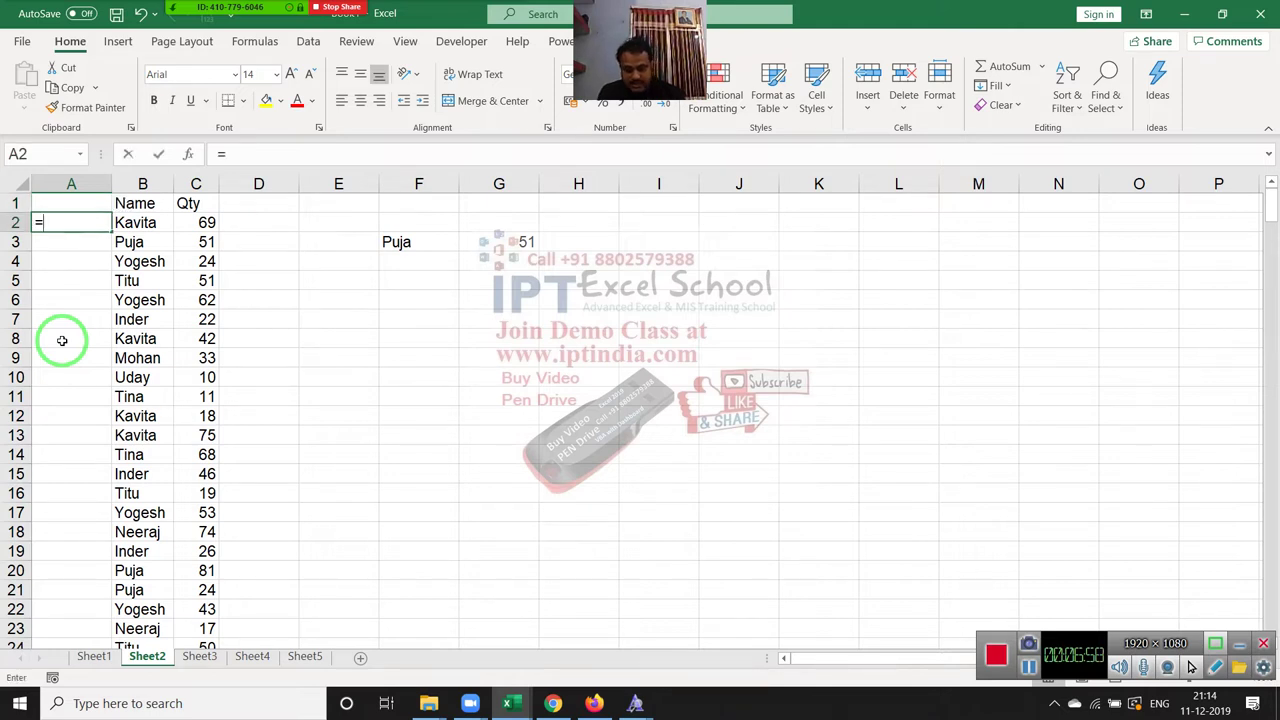
text(cou)
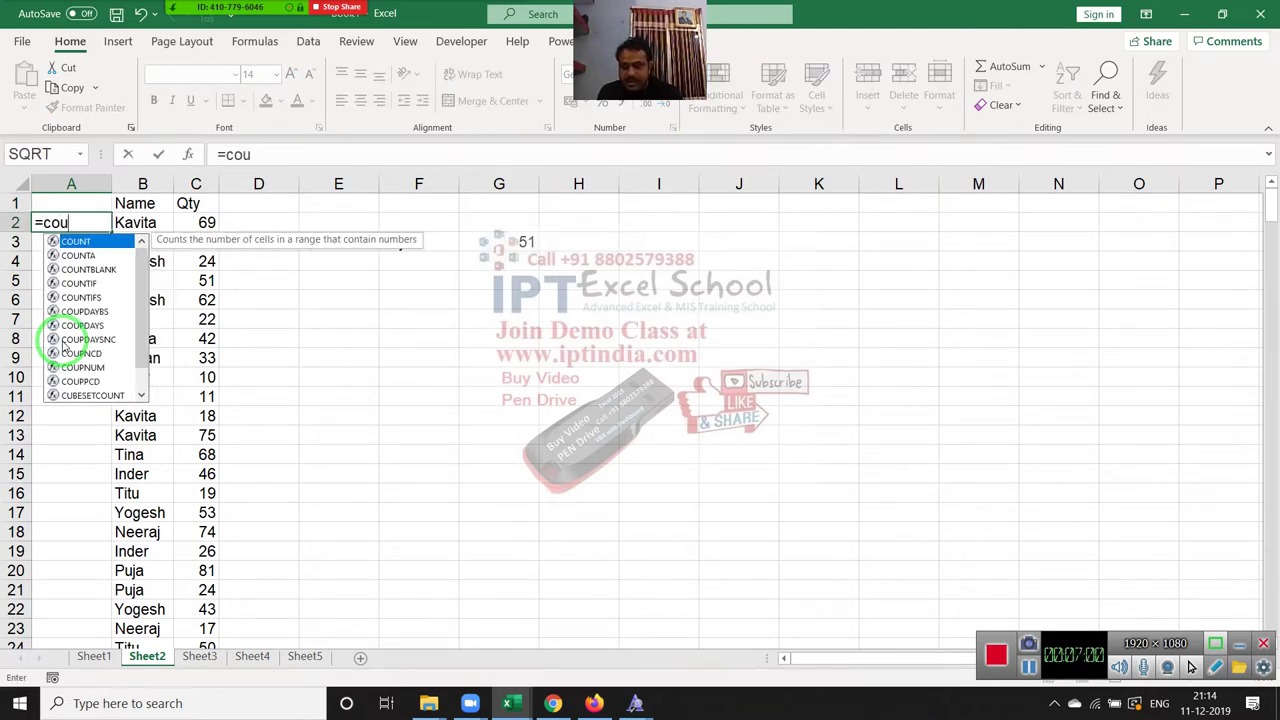
key(Down)
key(Down)
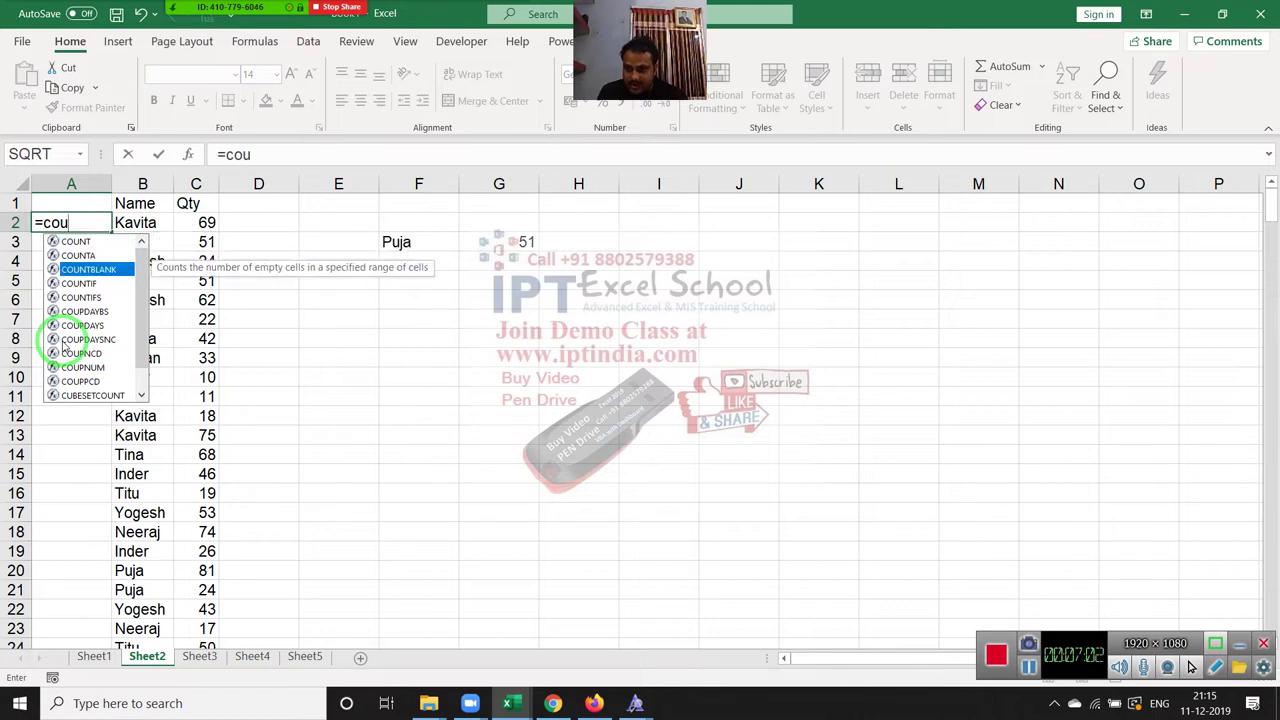
key(Down)
key(Tab)
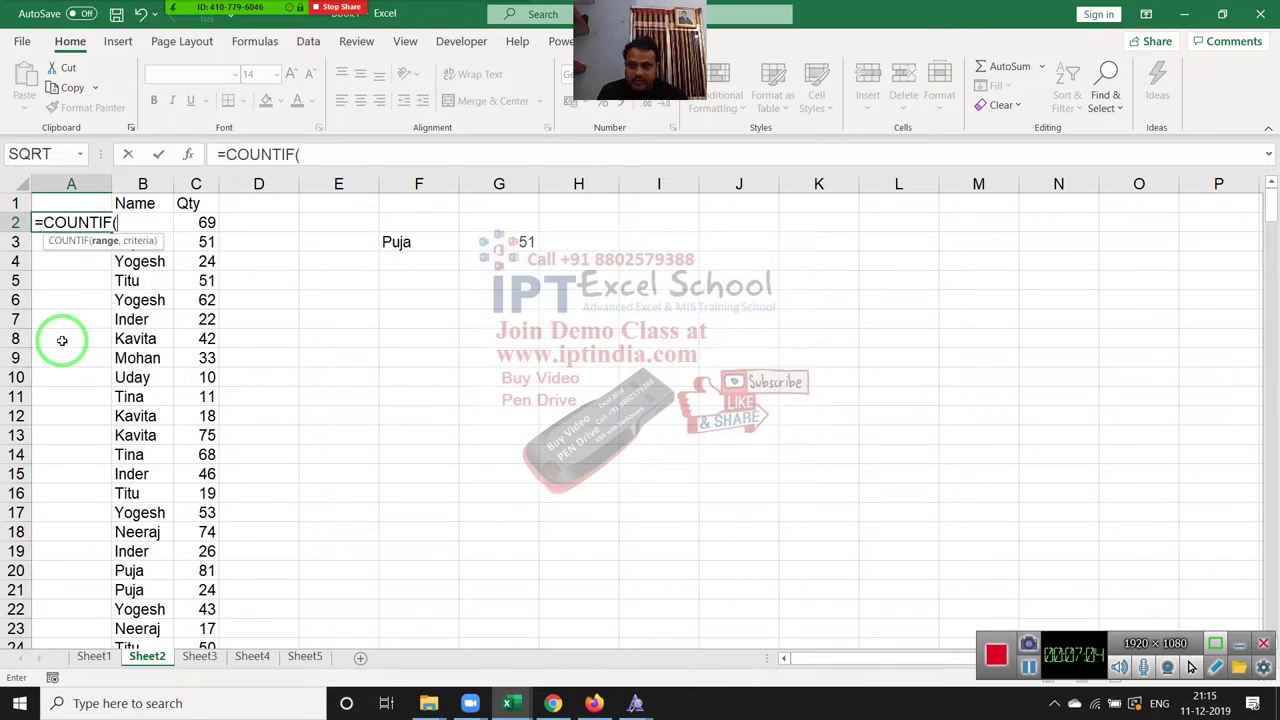
key(Right)
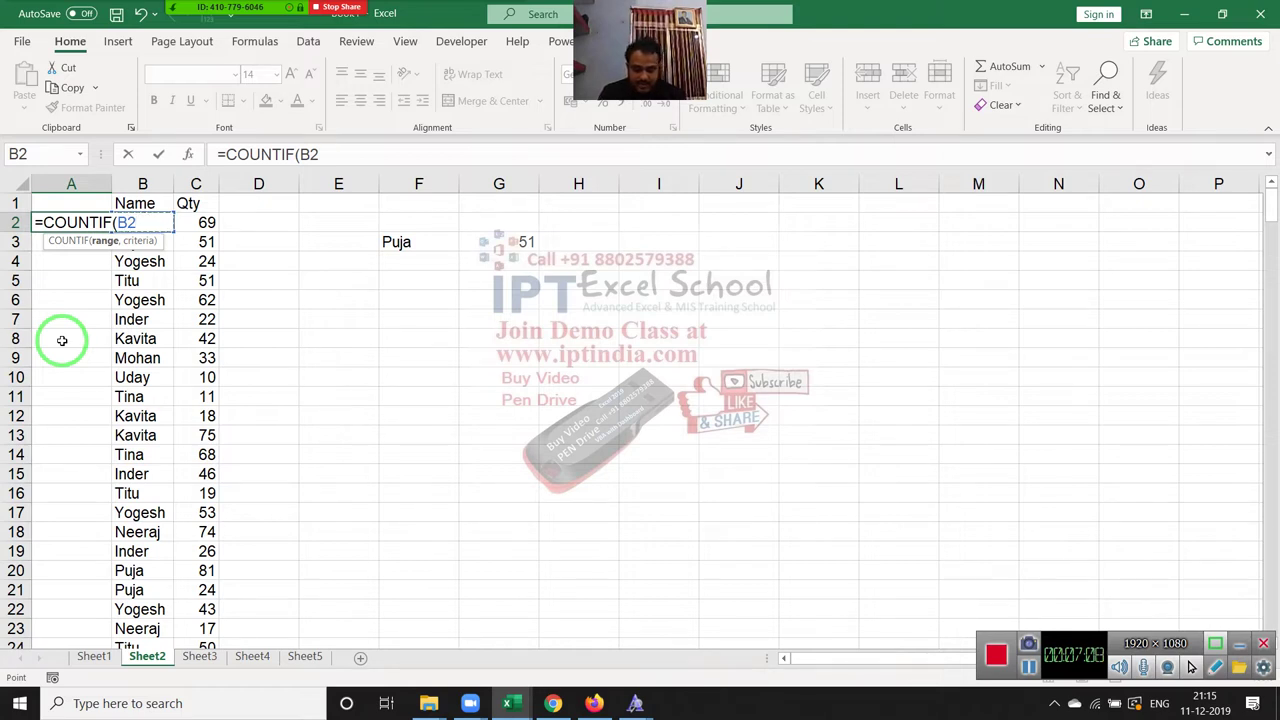
text(:B2b2,)
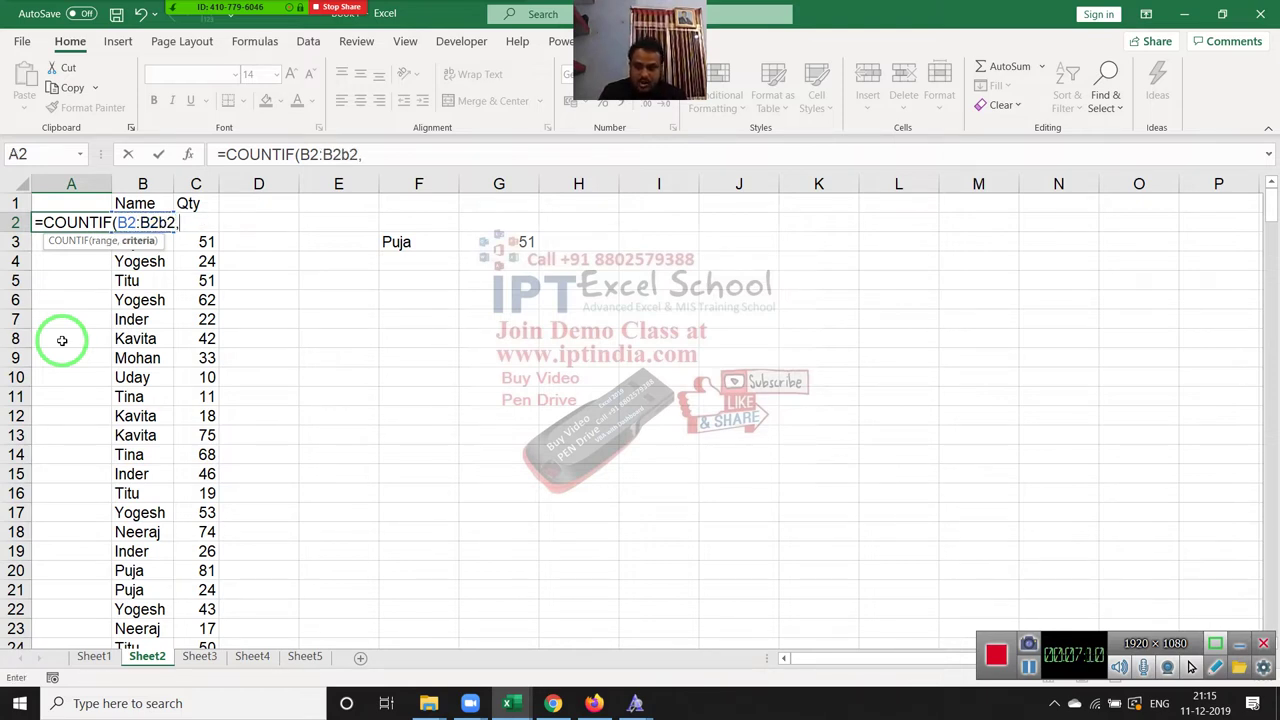
key(BackSpace)
key(BackSpace)
key(BackSpace)
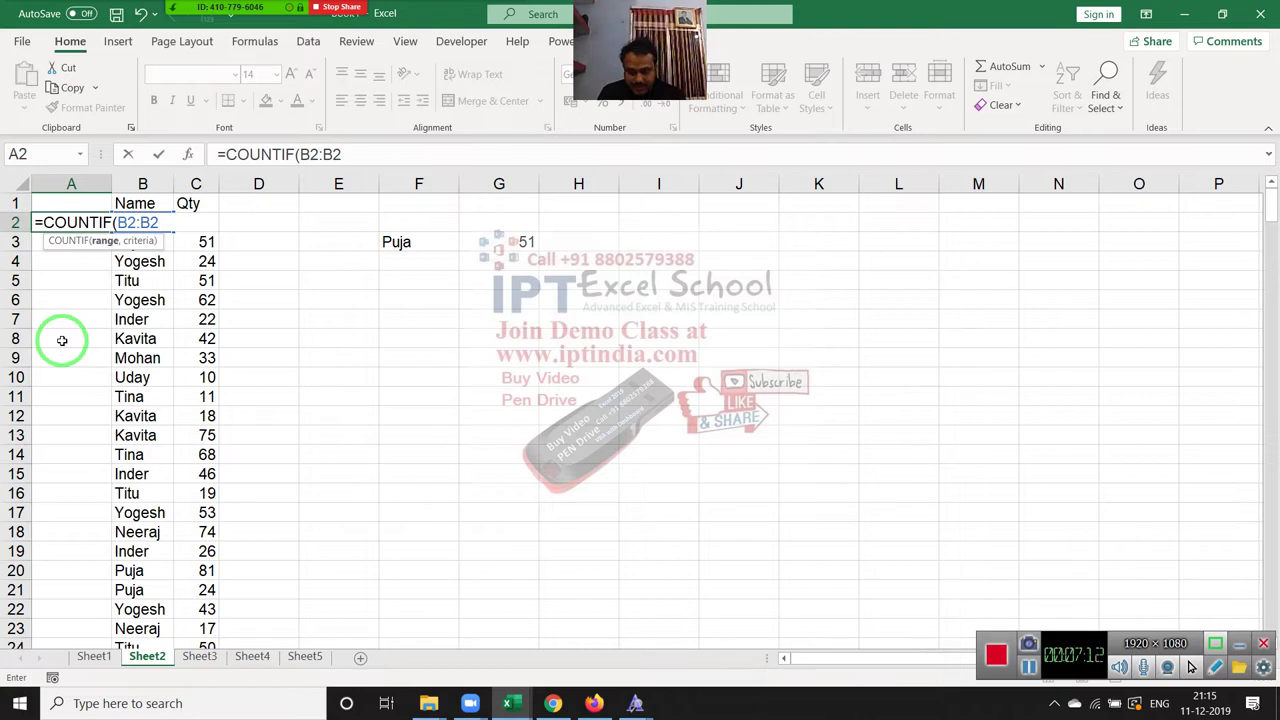
text(,b2))
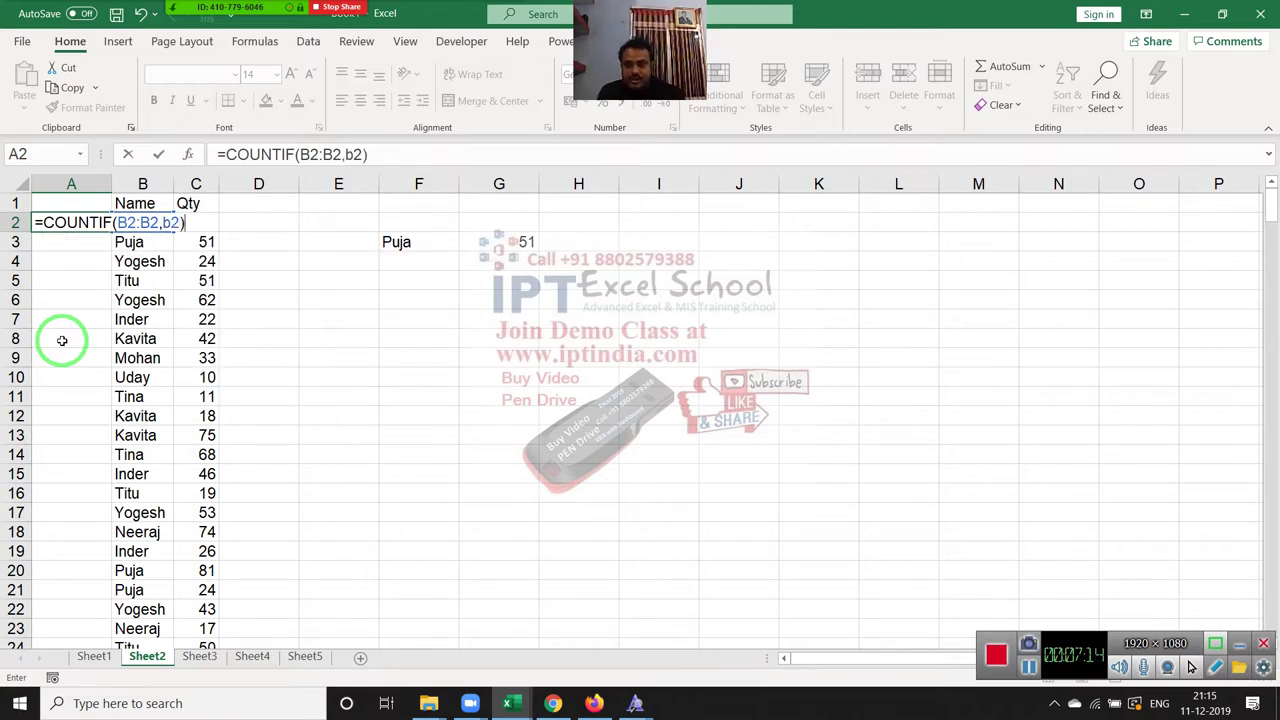
key(ctrl+Return)
Lock the range start as $B$2 and fill the COUNTIF down column A.
drag(62, 341, 297, 214)
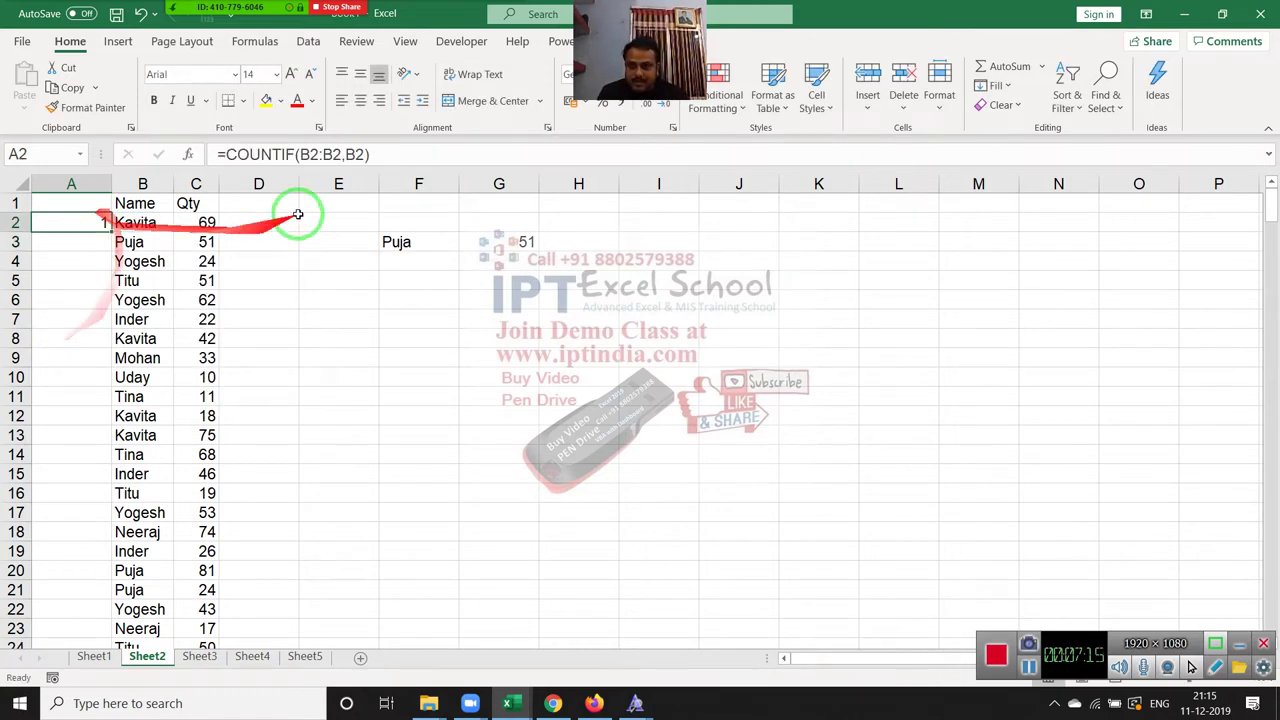
click(311, 156)
key(F4)
key(Return)
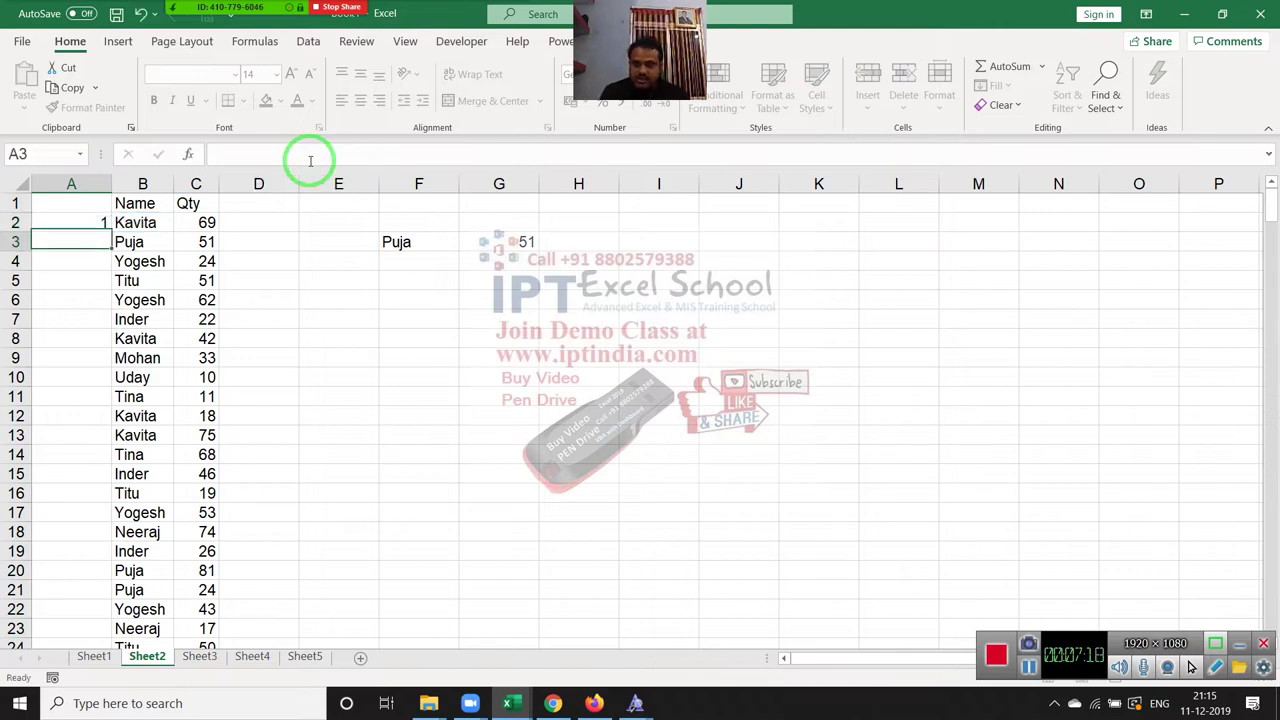
click(105, 222)
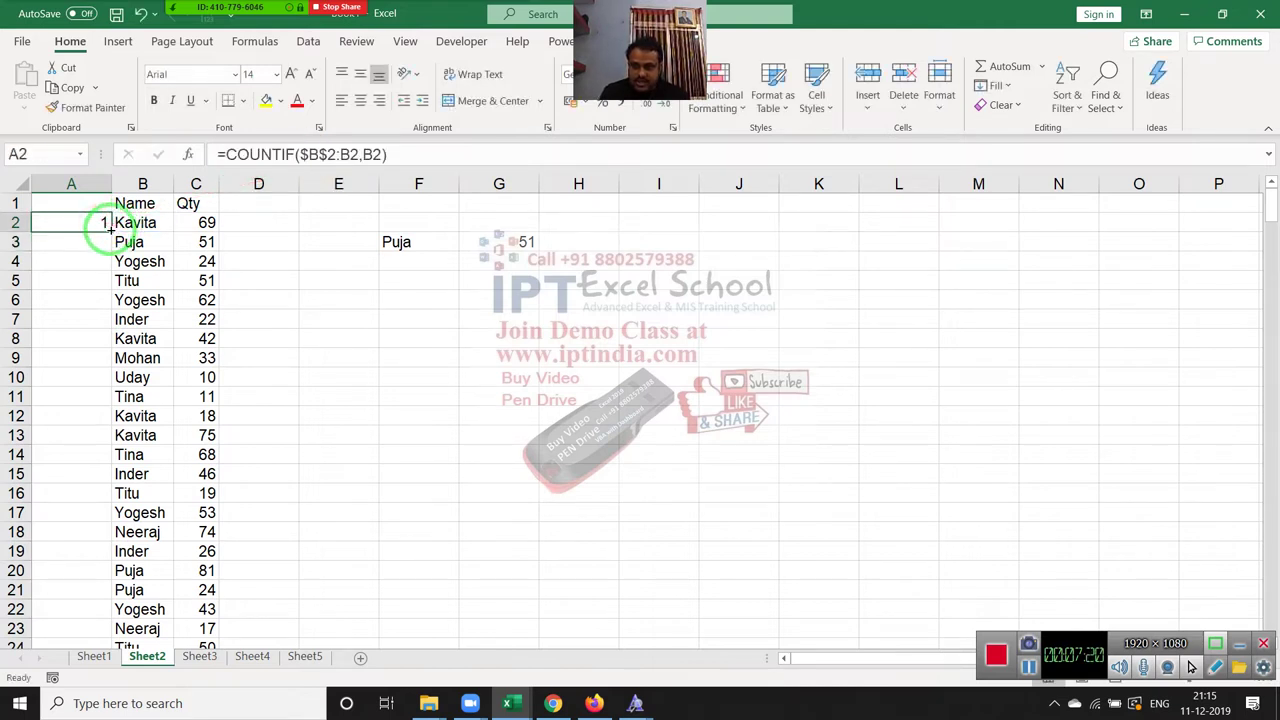
double_click(111, 231)
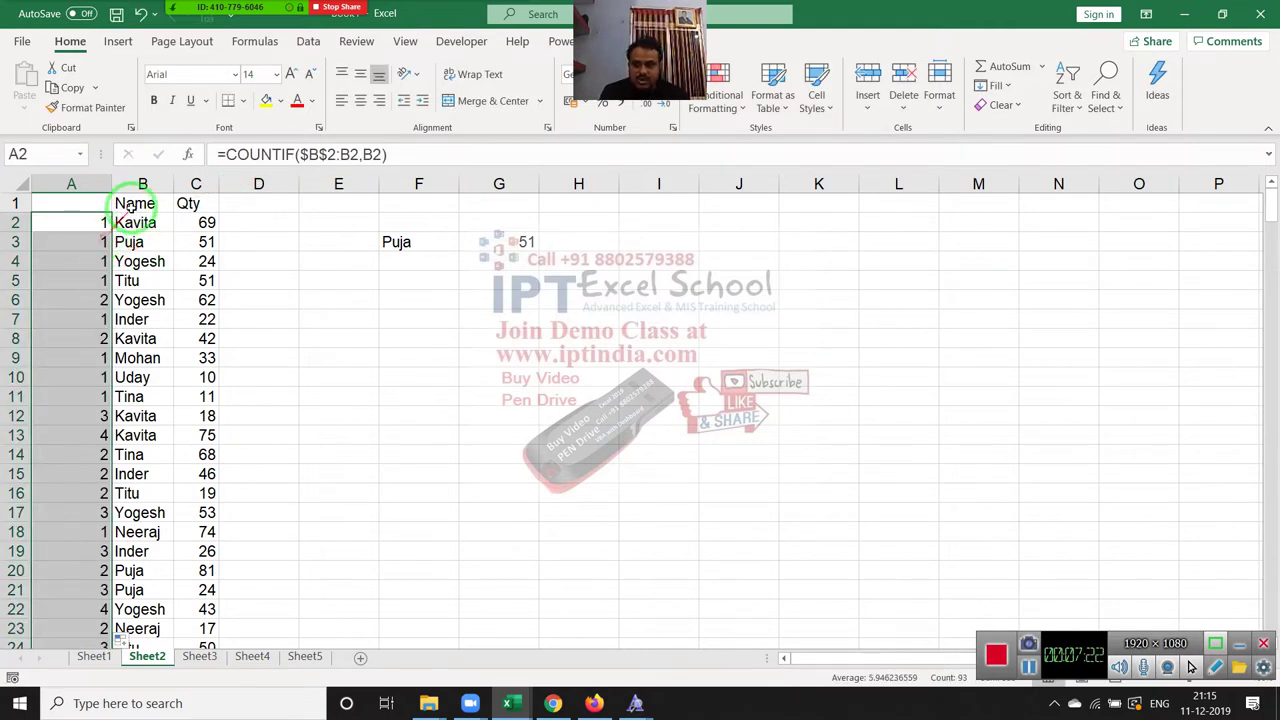
click(133, 203)
key(ctrl+shift+l)
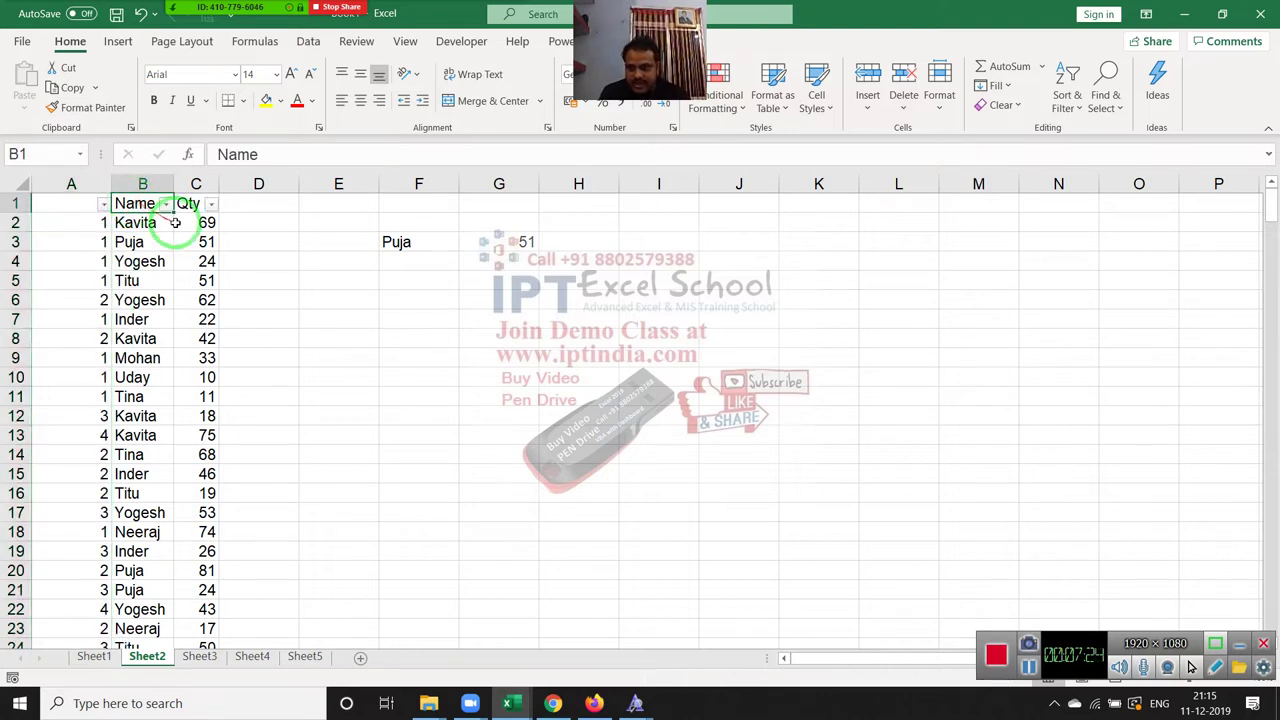
click(166, 203)
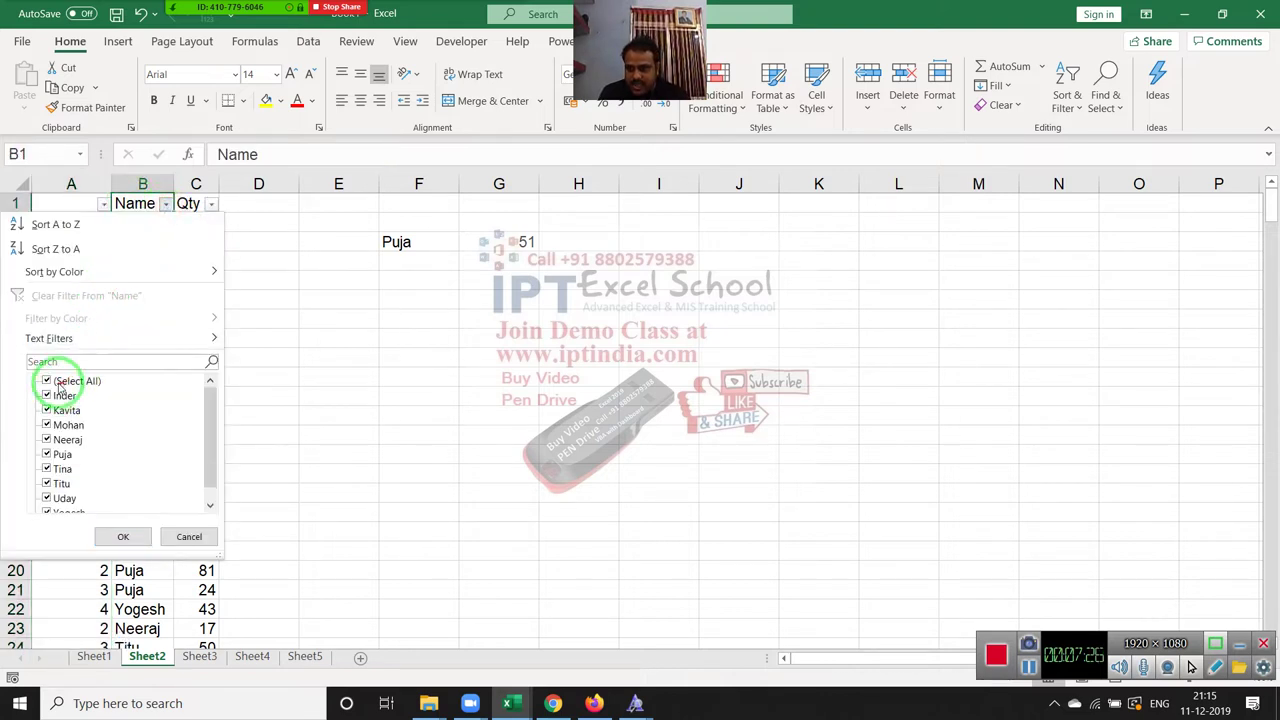
click(75, 381)
click(62, 396)
click(123, 537)
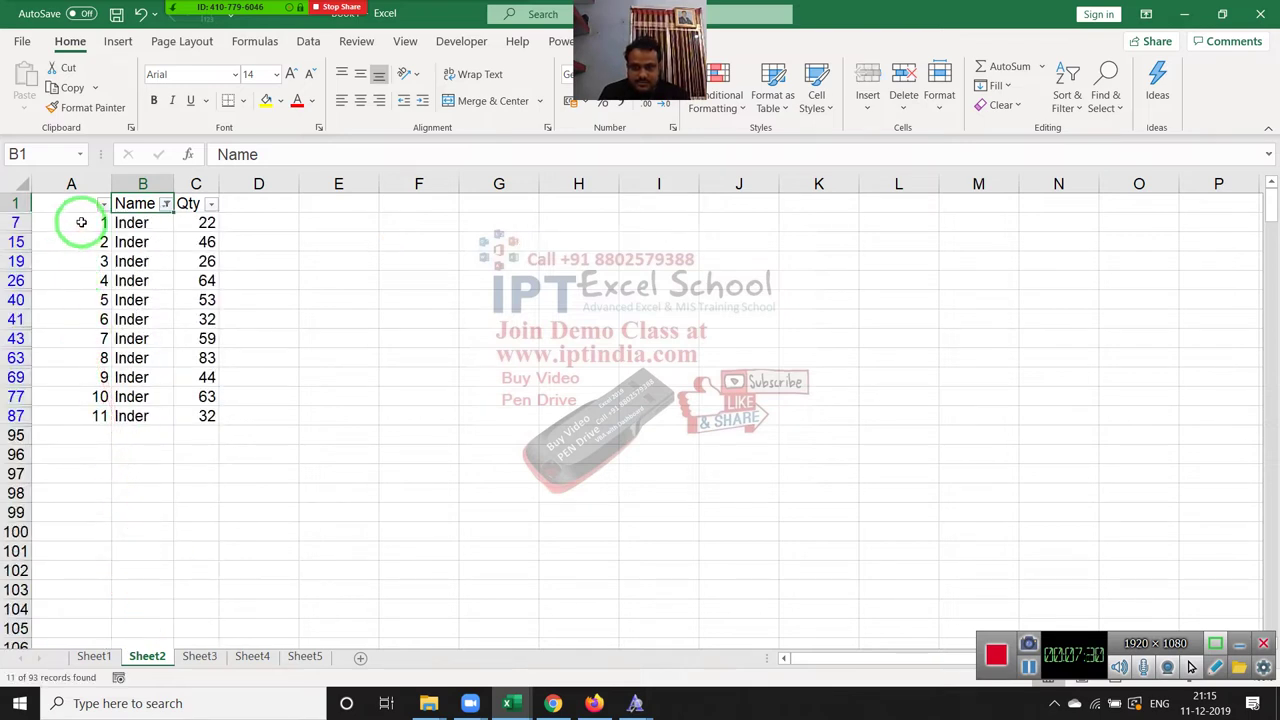
click(90, 416)
drag(128, 420, 180, 420)
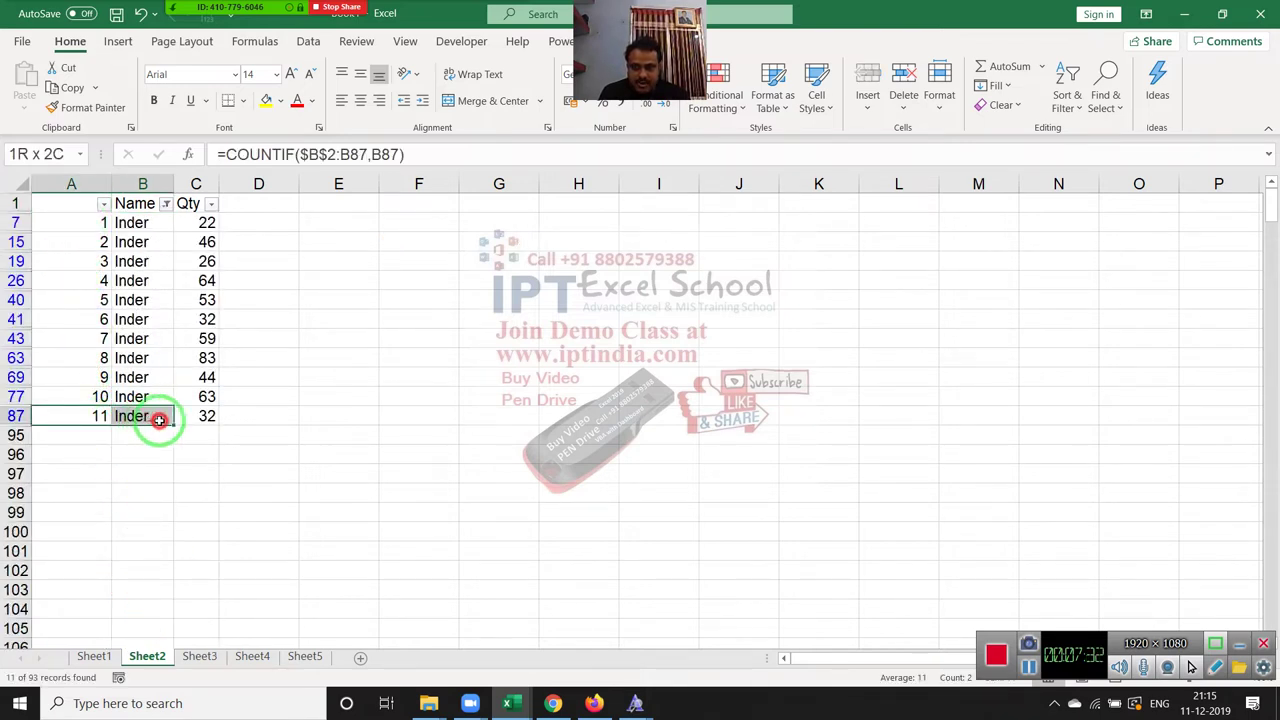
click(88, 280)
key(ctrl+shift+l)
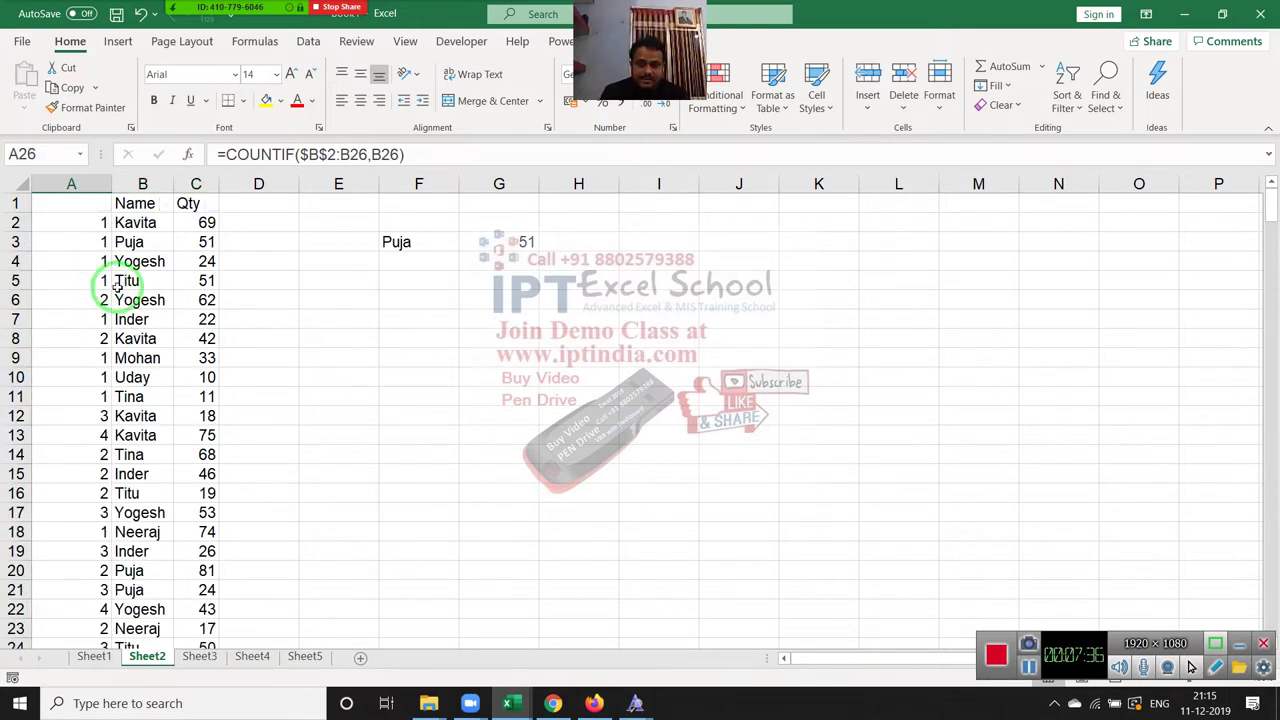
click(434, 262)
click(502, 242)
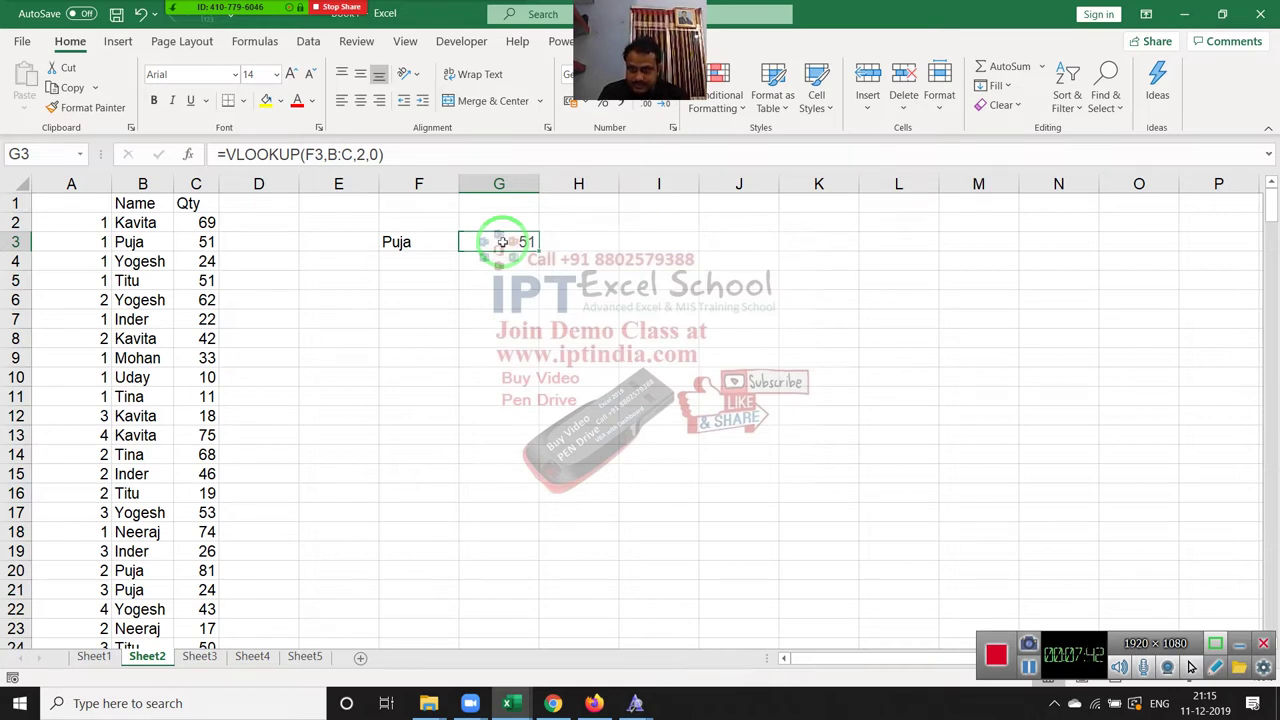
Clear the Puja lookup formula from G3.
key(Delete)
key(Left)
key(Right)
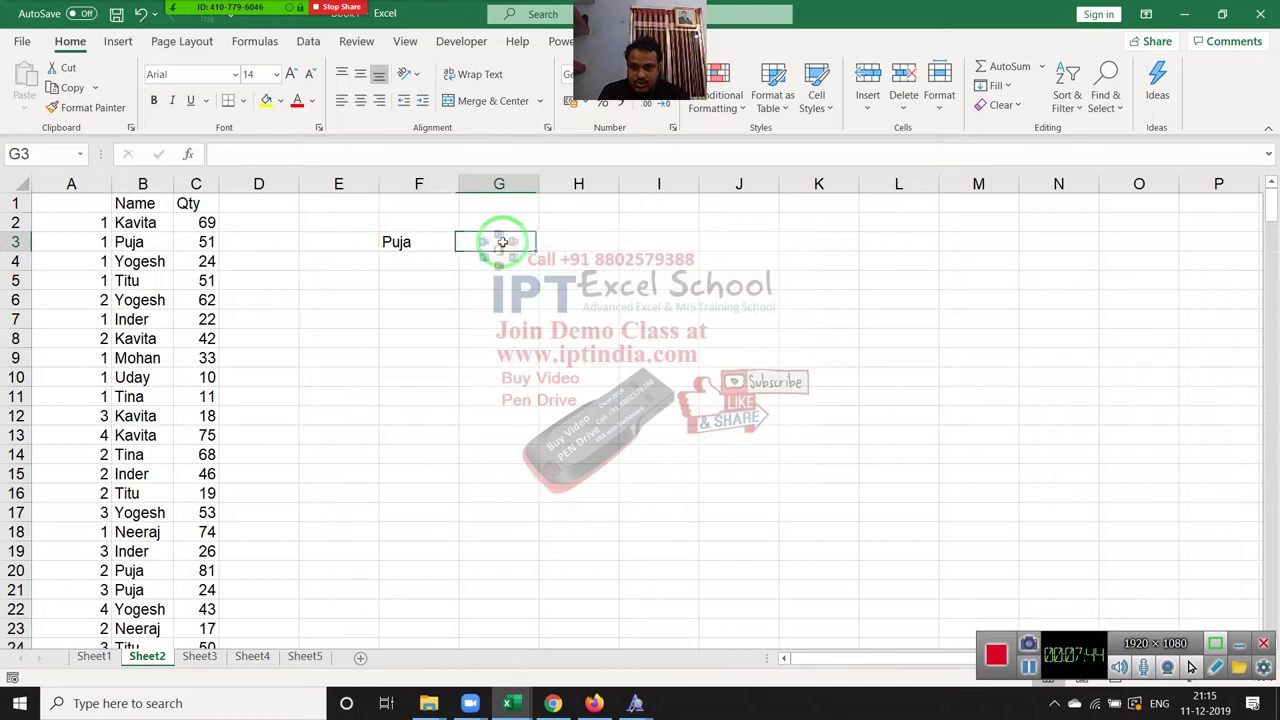
key(Left)
key(Left)
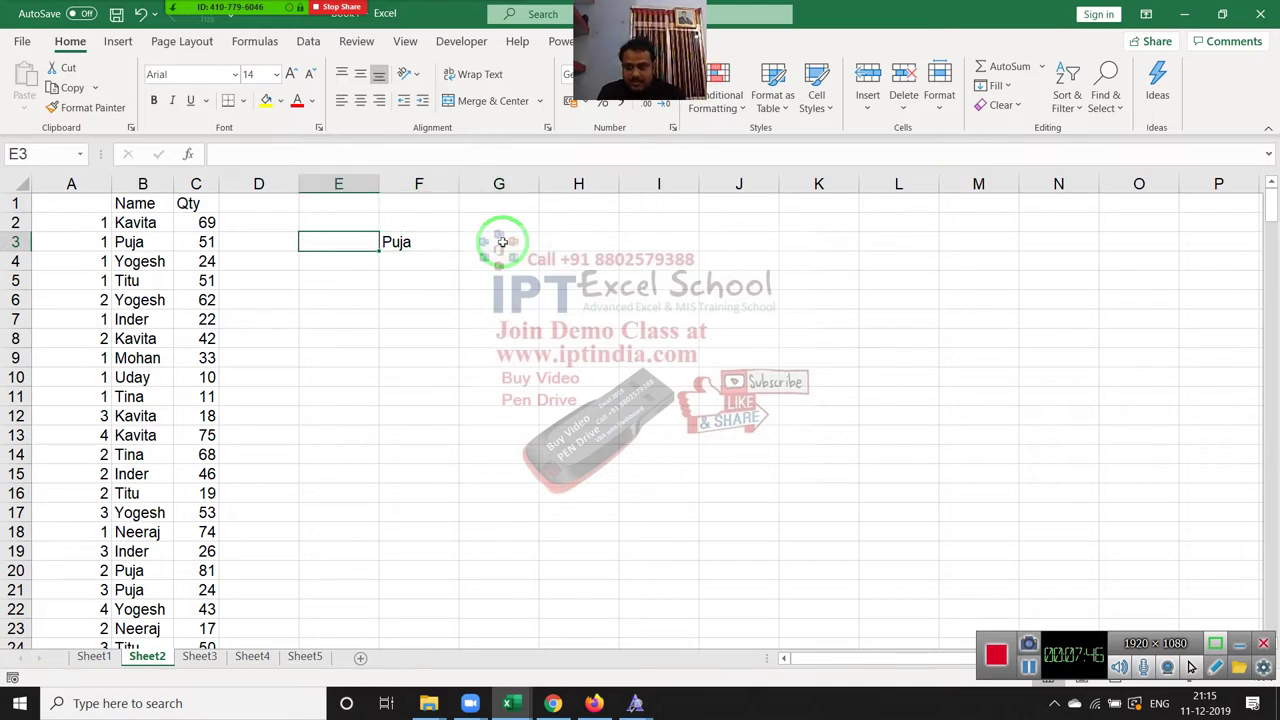
key(Left)
key(Up)
key(Left)
key(Left)
key(Left)
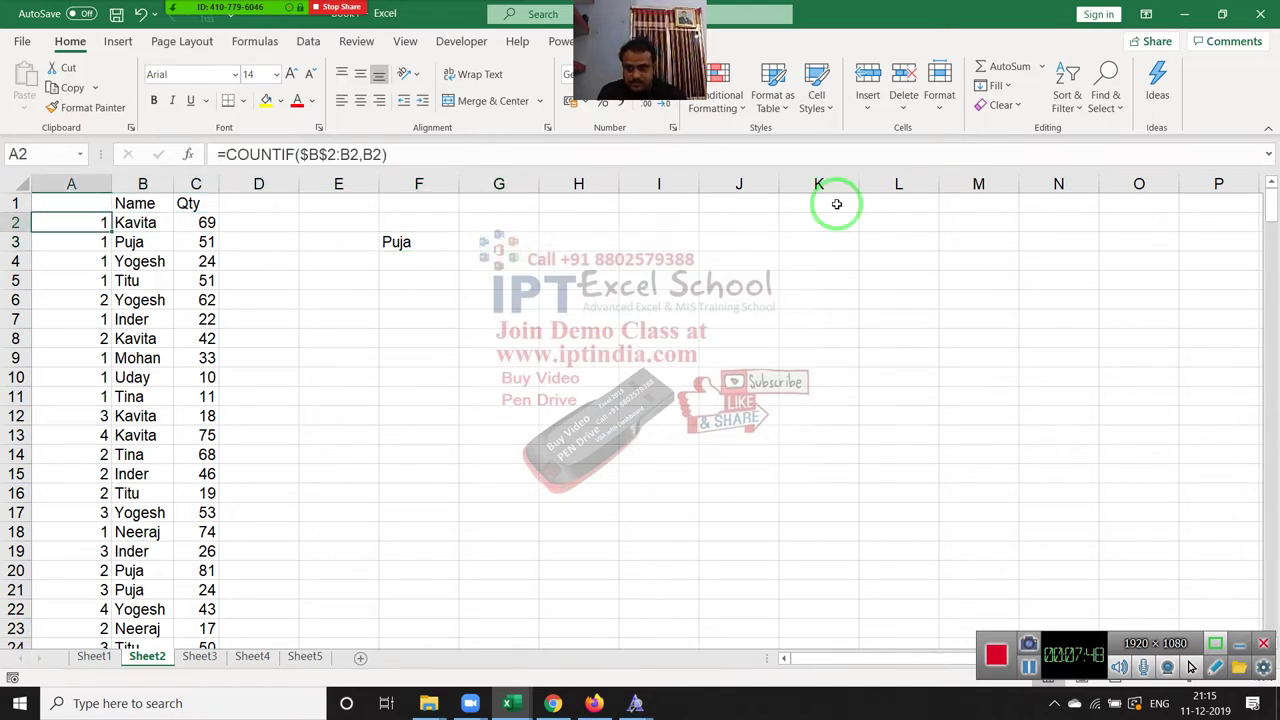
Change A2 to =COUNTIF($B$2:B2,B2)&"-"&B2 and fill it down column A.
click(546, 150)
text(&"-")
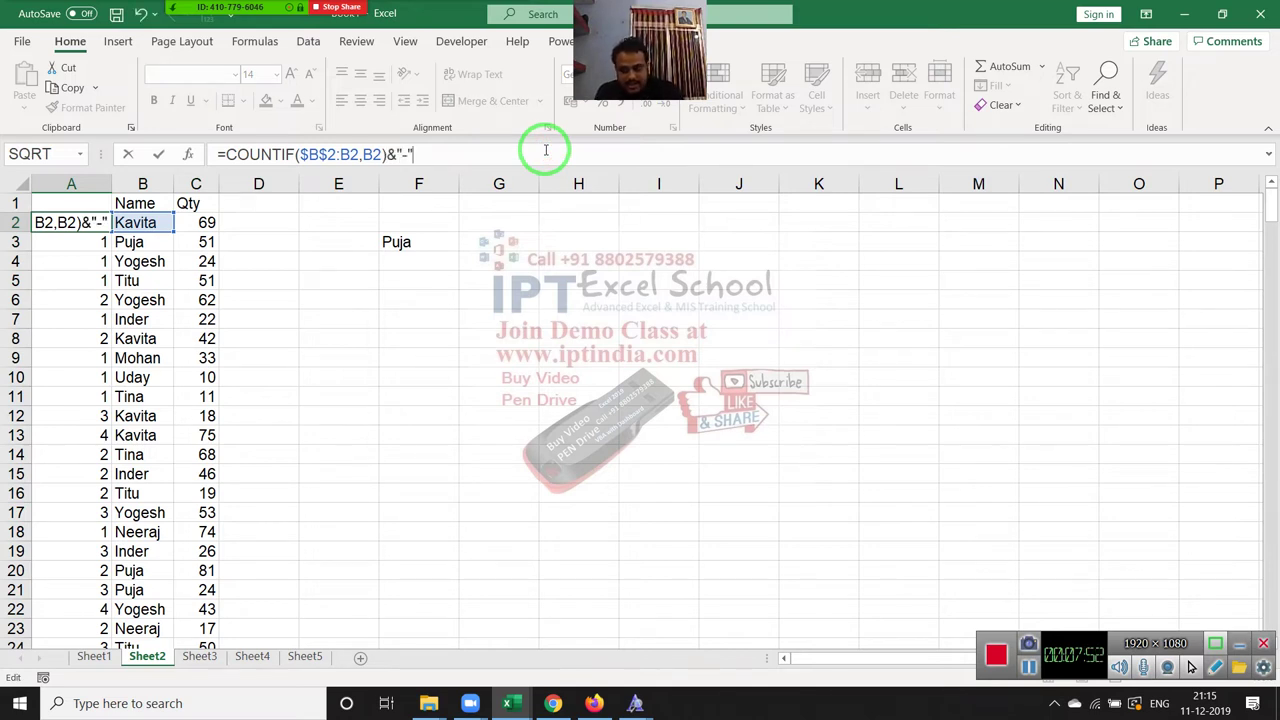
text(&)
click(145, 218)
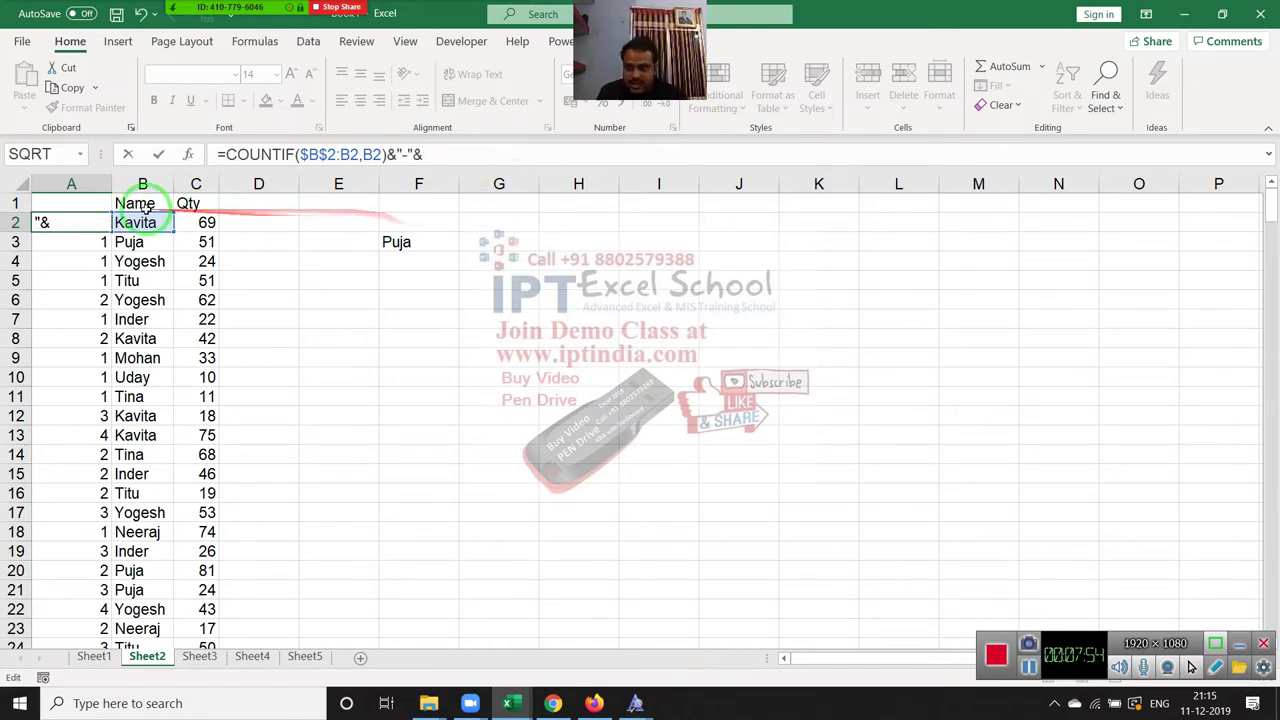
key(Return)
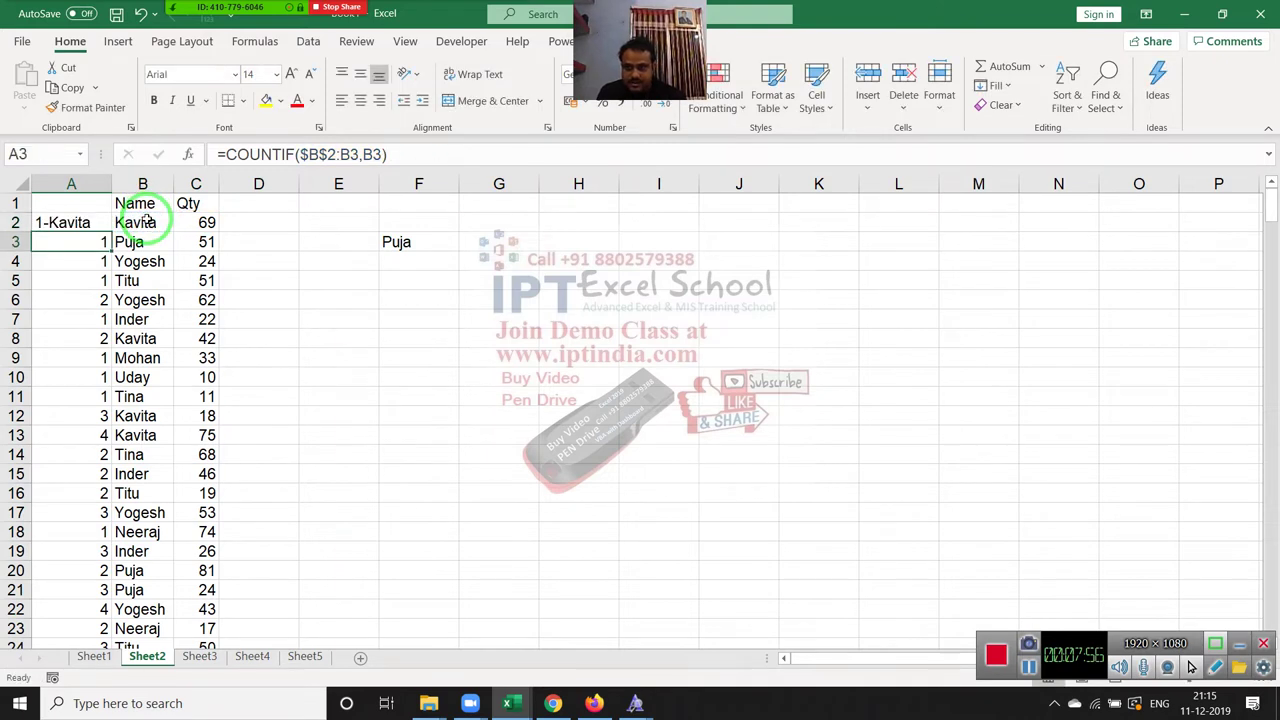
click(97, 223)
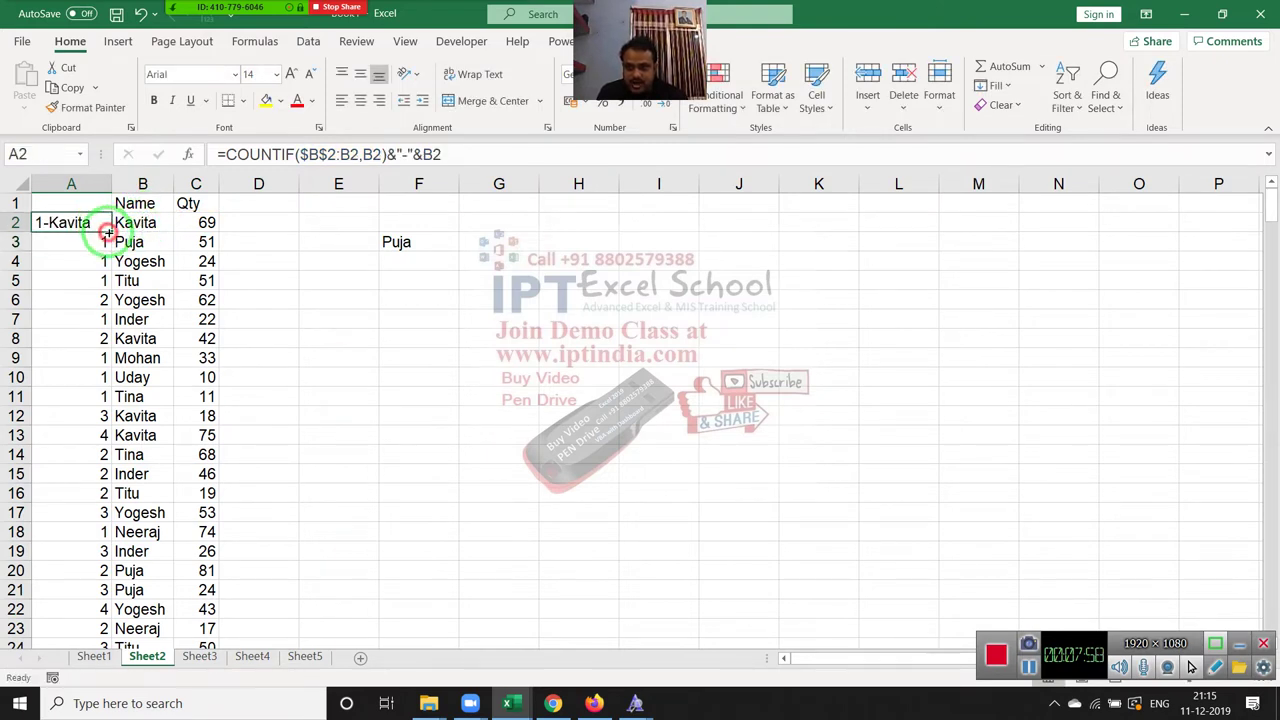
double_click(97, 223)
drag(210, 240, 493, 241)
click(493, 241)
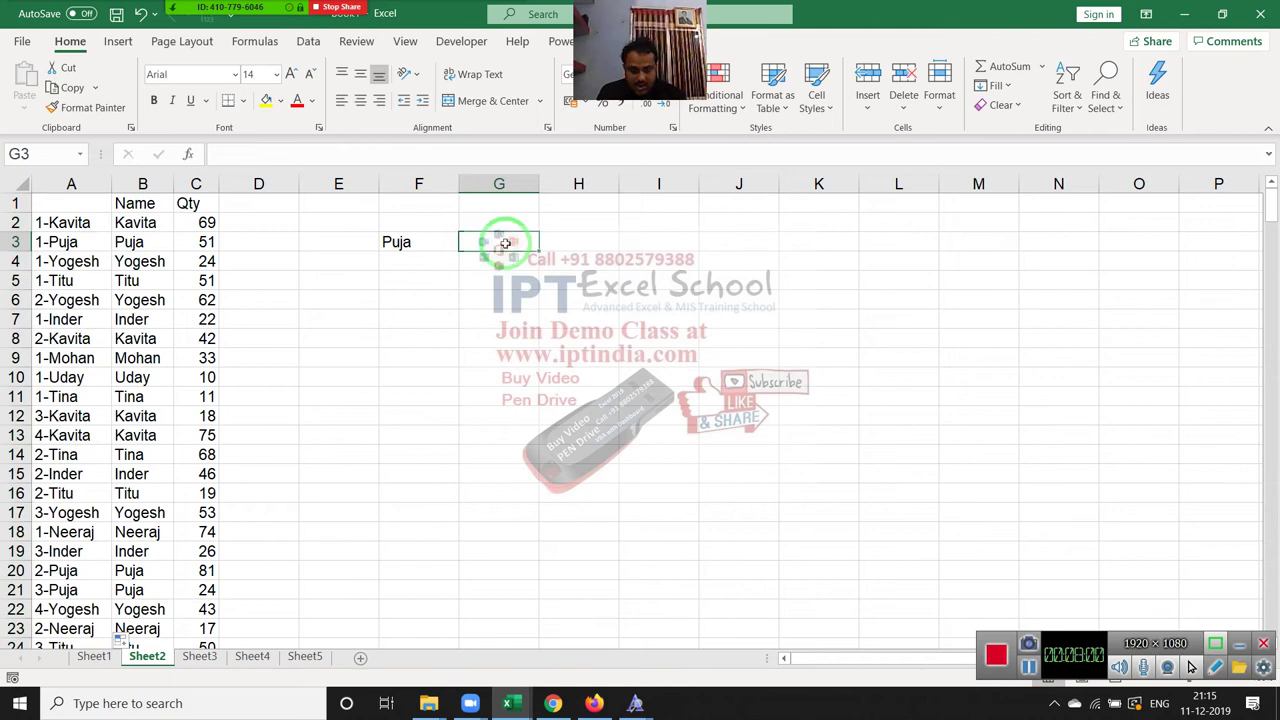
Start a VLOOKUP in G3 with COUNTIF(B:B,F3)&"-"&F3 as the lookup value.
text(=vl)
key(Tab)
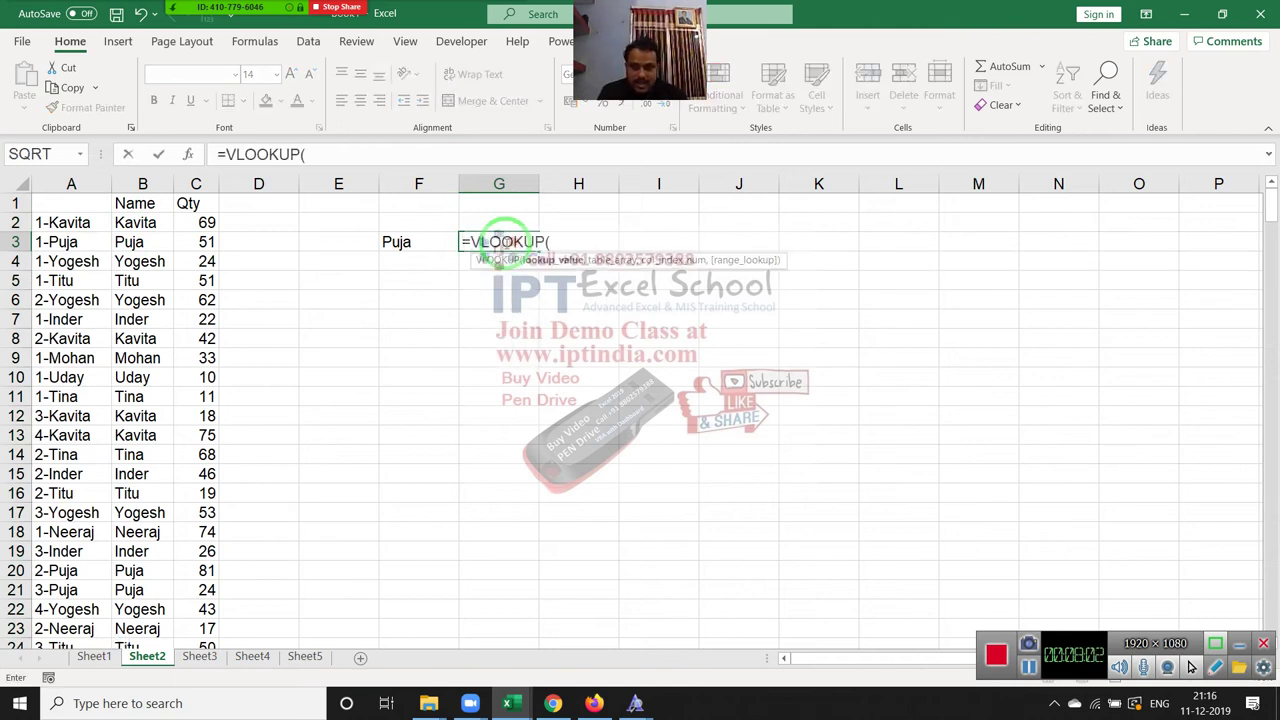
text(cou)
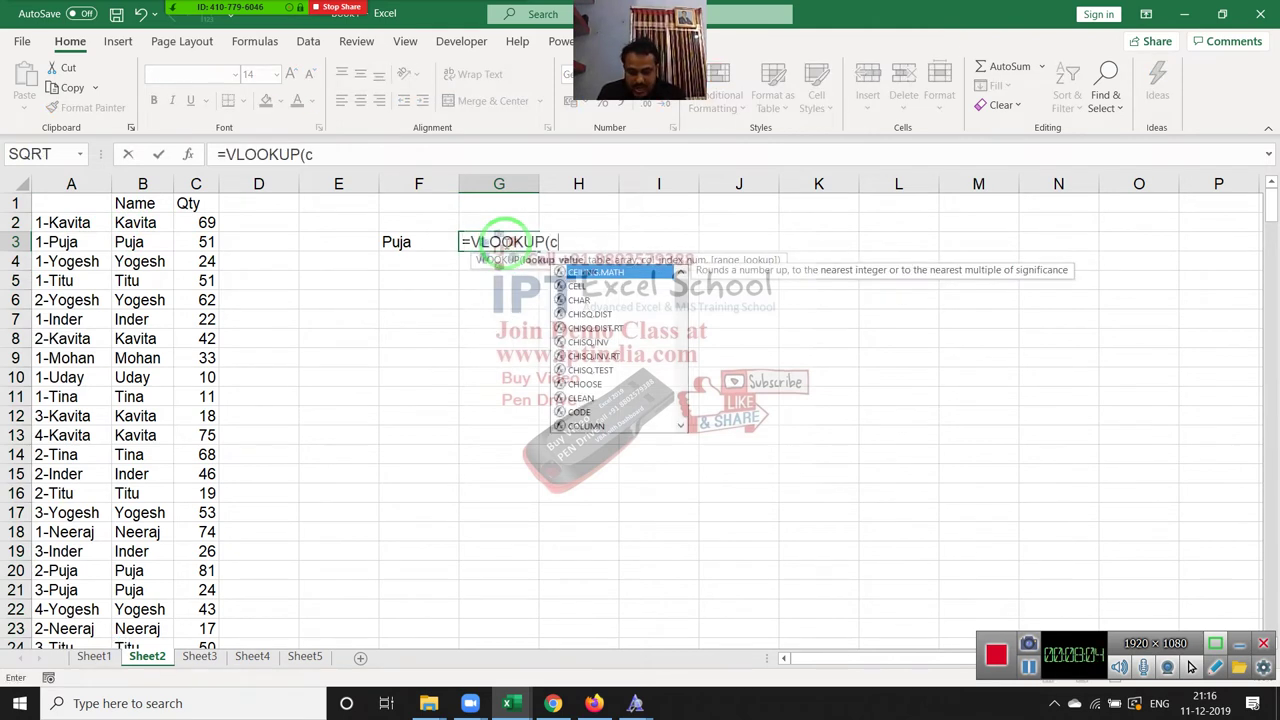
key(Down)
key(Down)
key(Down)
key(Tab)
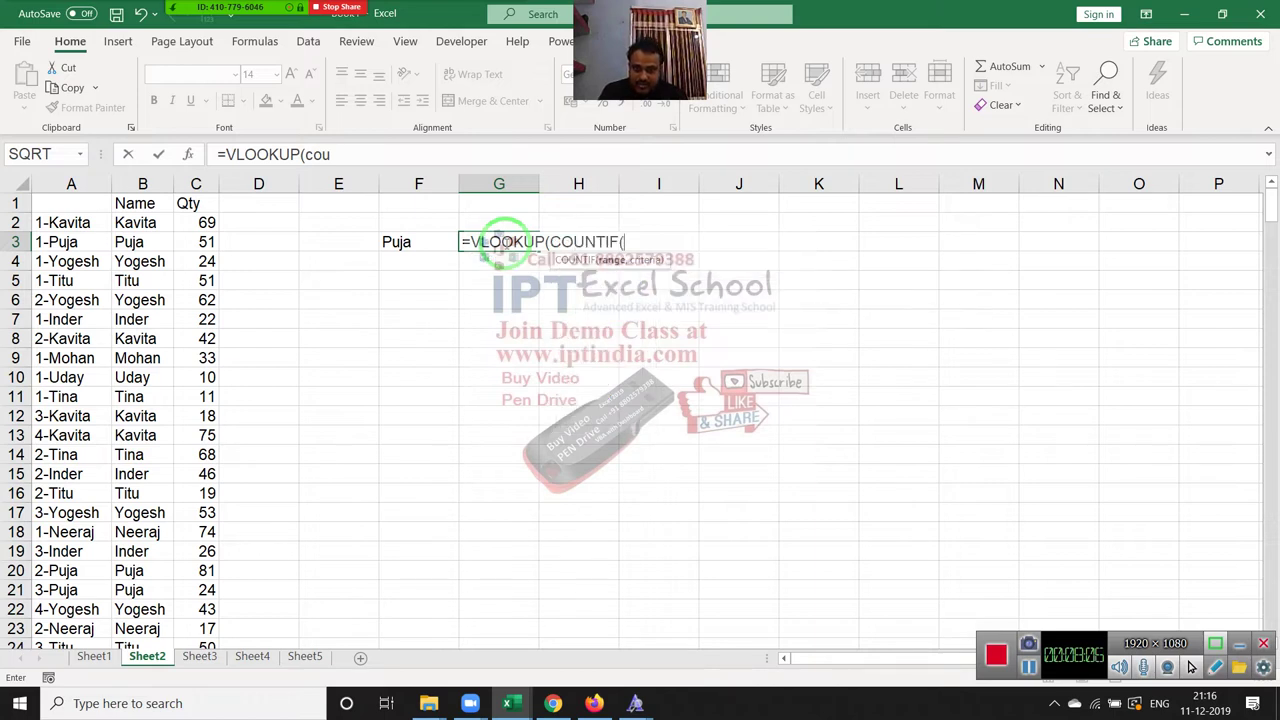
click(143, 183)
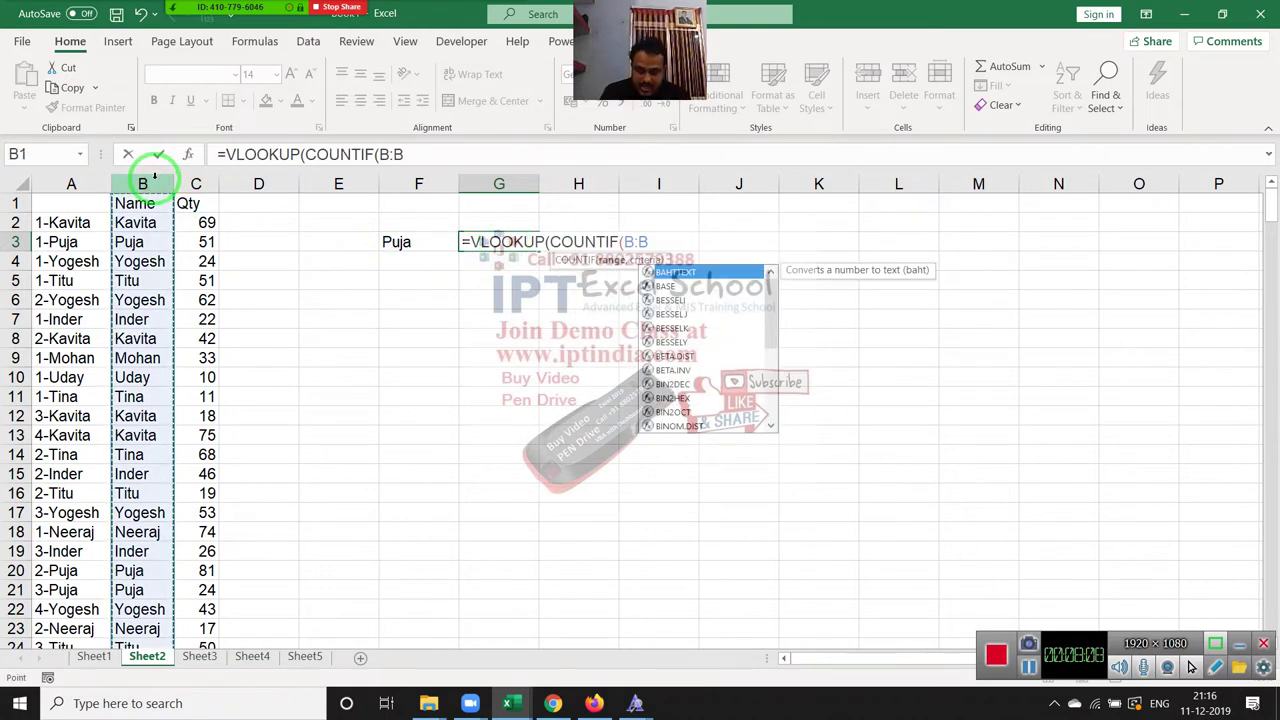
text(,)
click(398, 241)
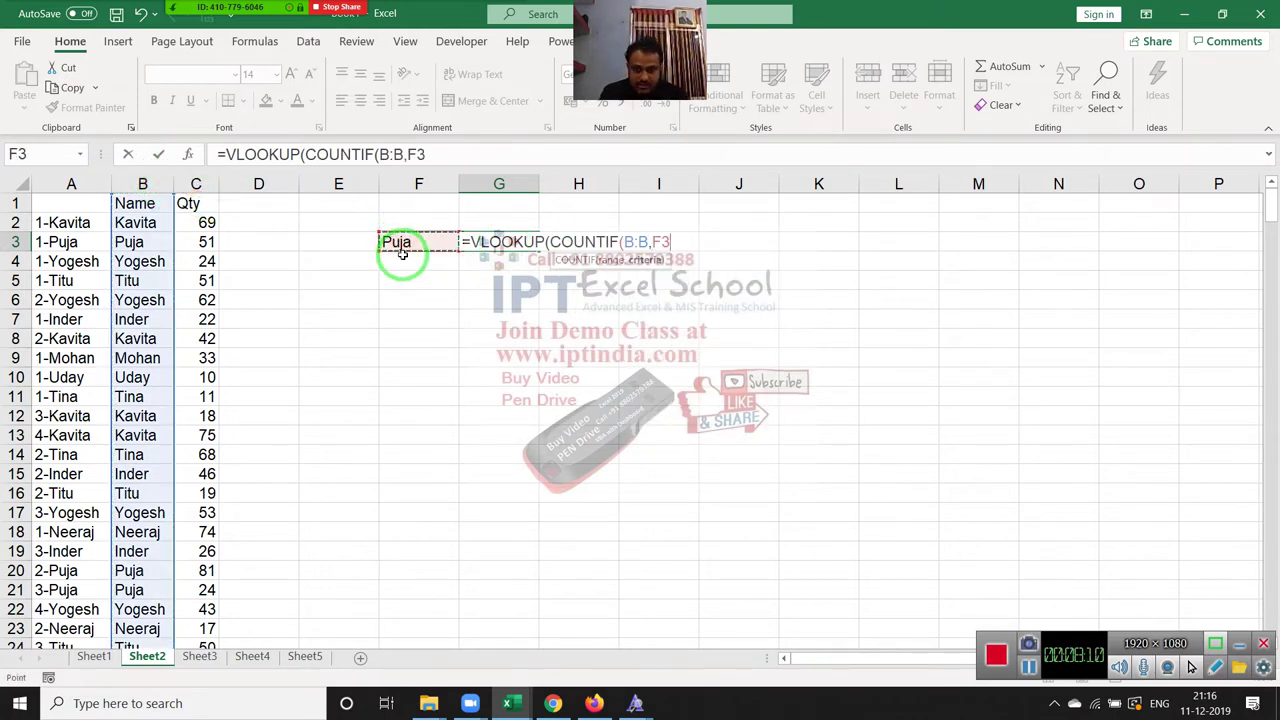
text()&"-"&)
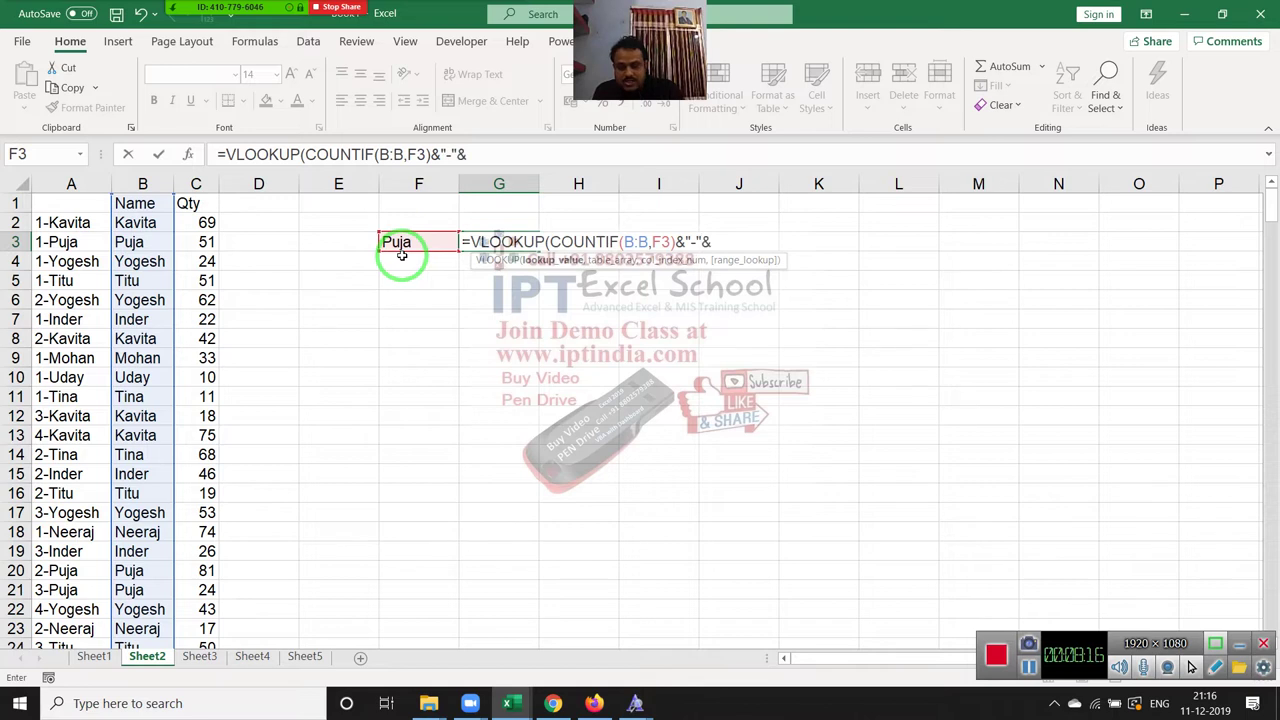
click(402, 240)
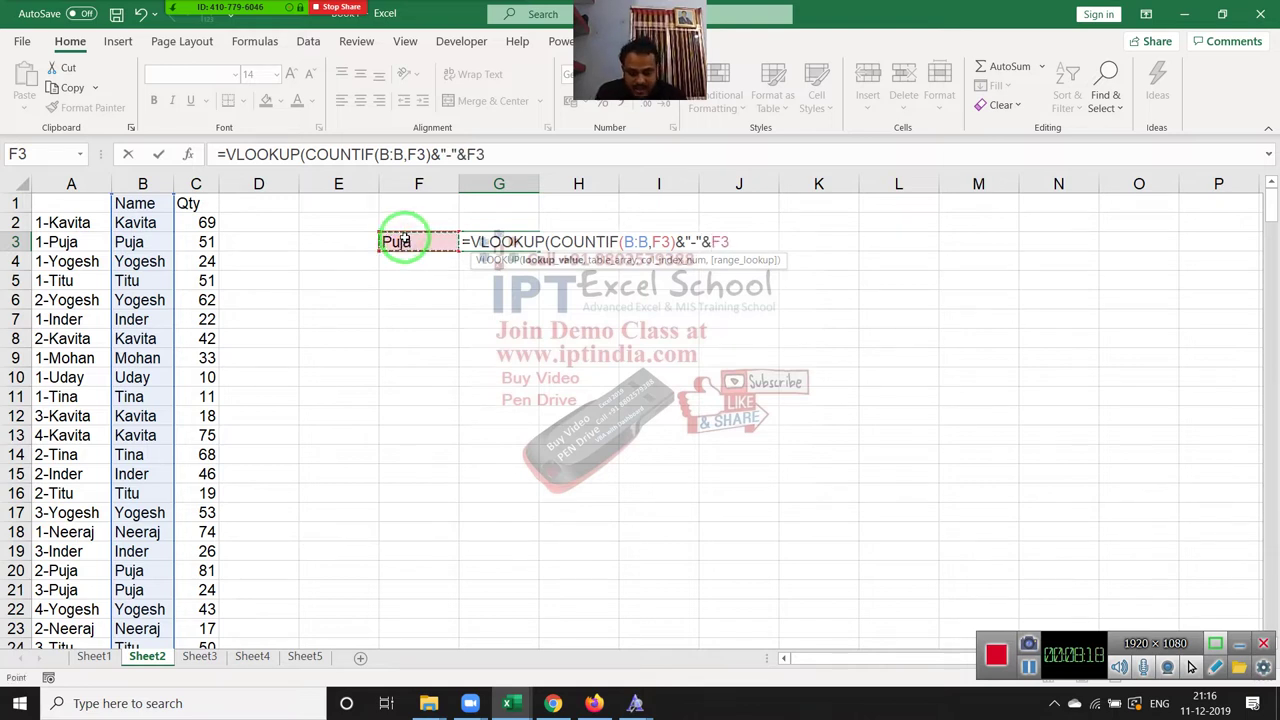
text(,)
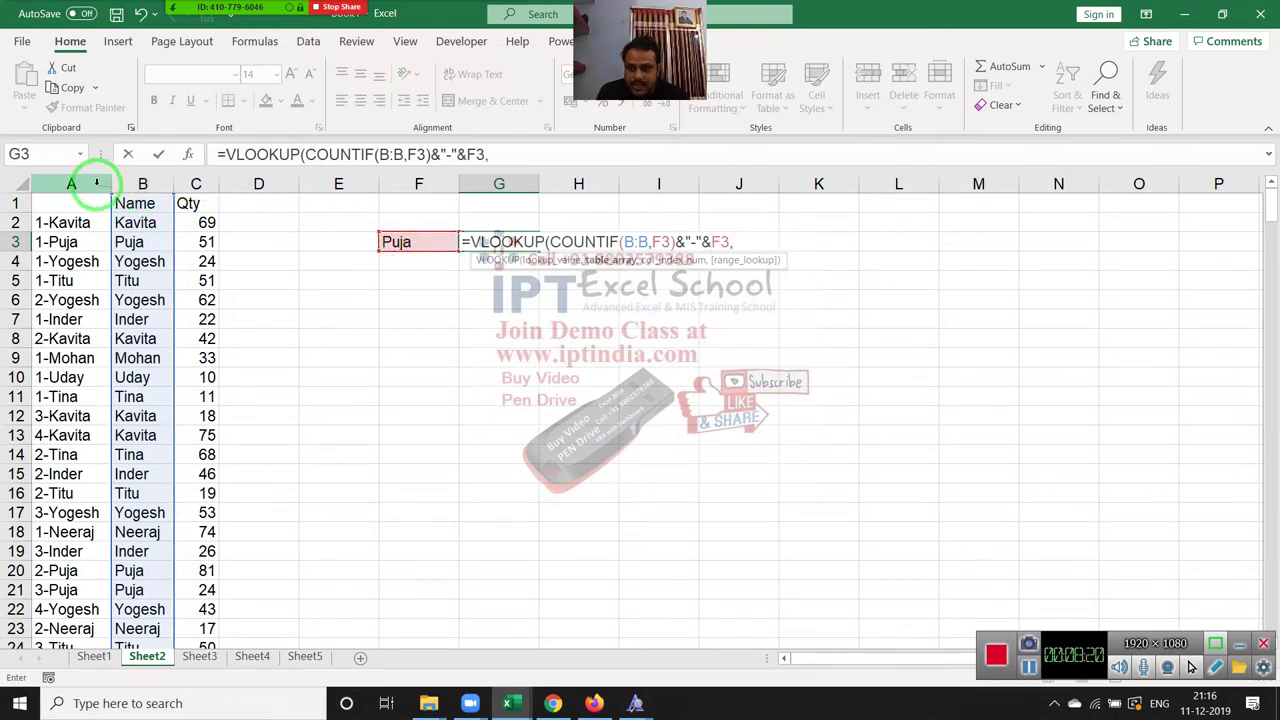
Complete the lookup with table A:C, column 3, exact match, returning 66.
click(104, 186)
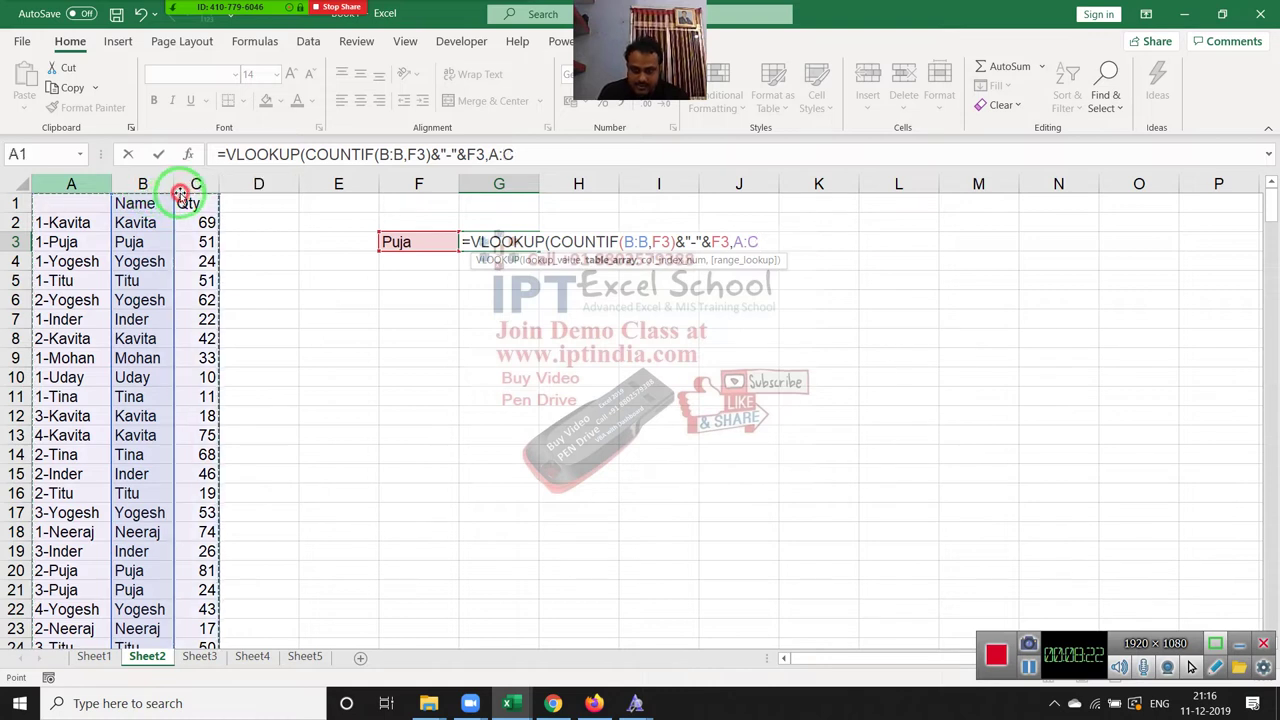
drag(129, 188, 180, 190)
text(,2,0)
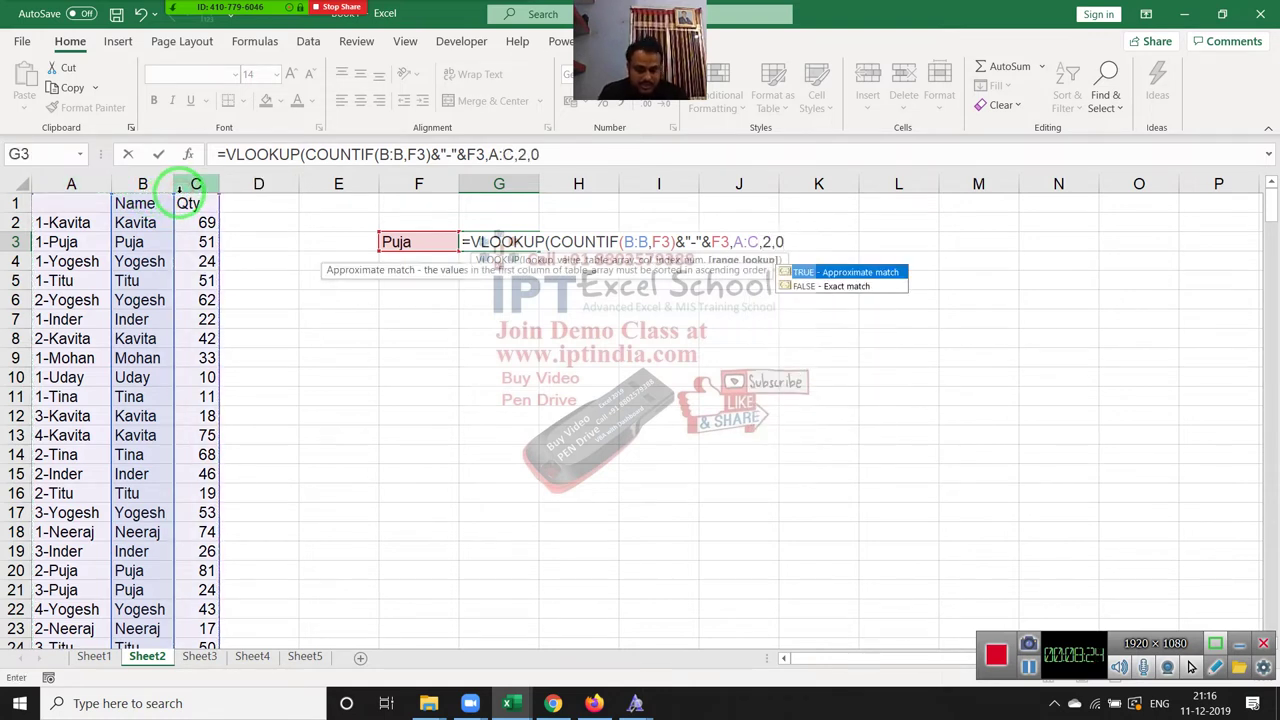
key(BackSpace)
key(BackSpace)
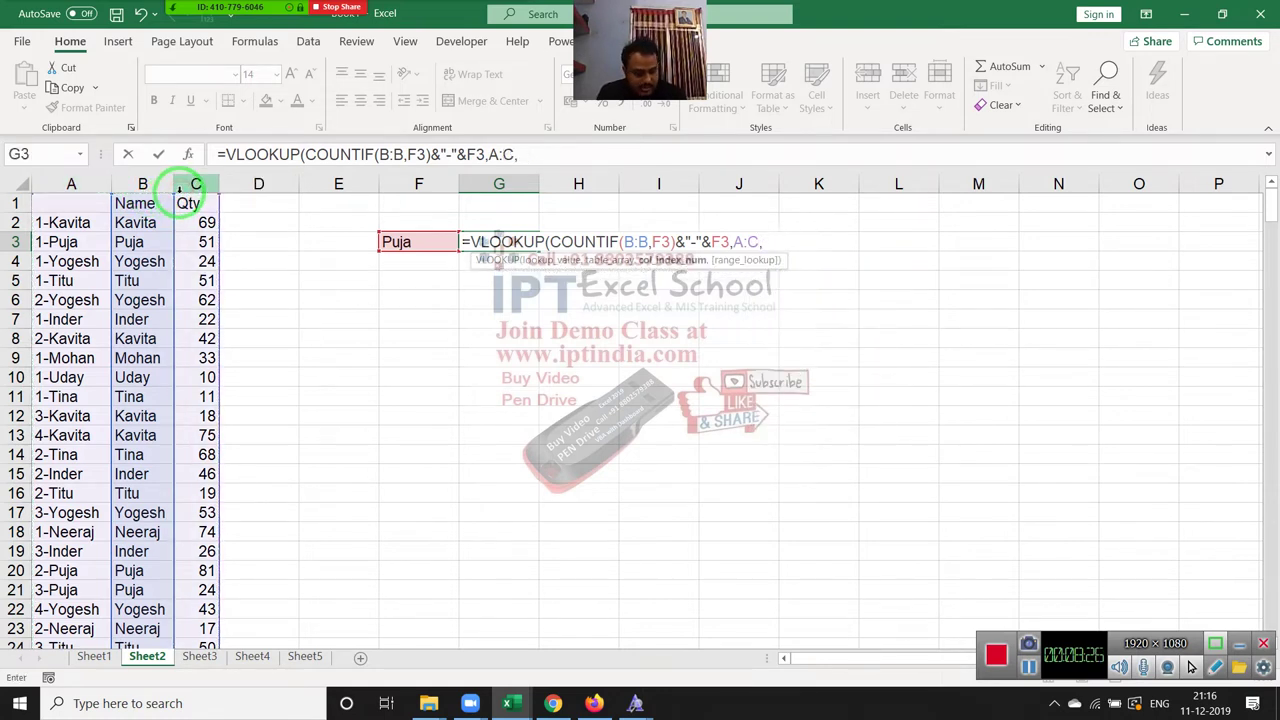
text(3,0)
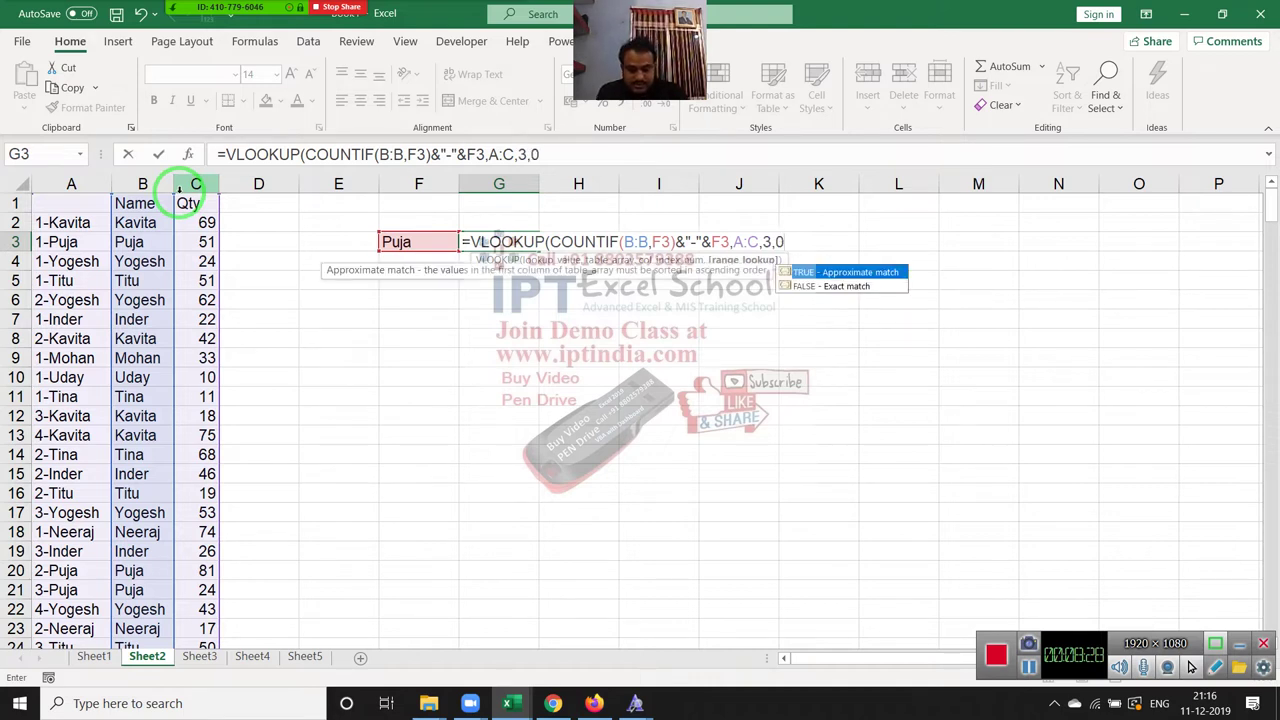
text())
key(Return)
key(Up)
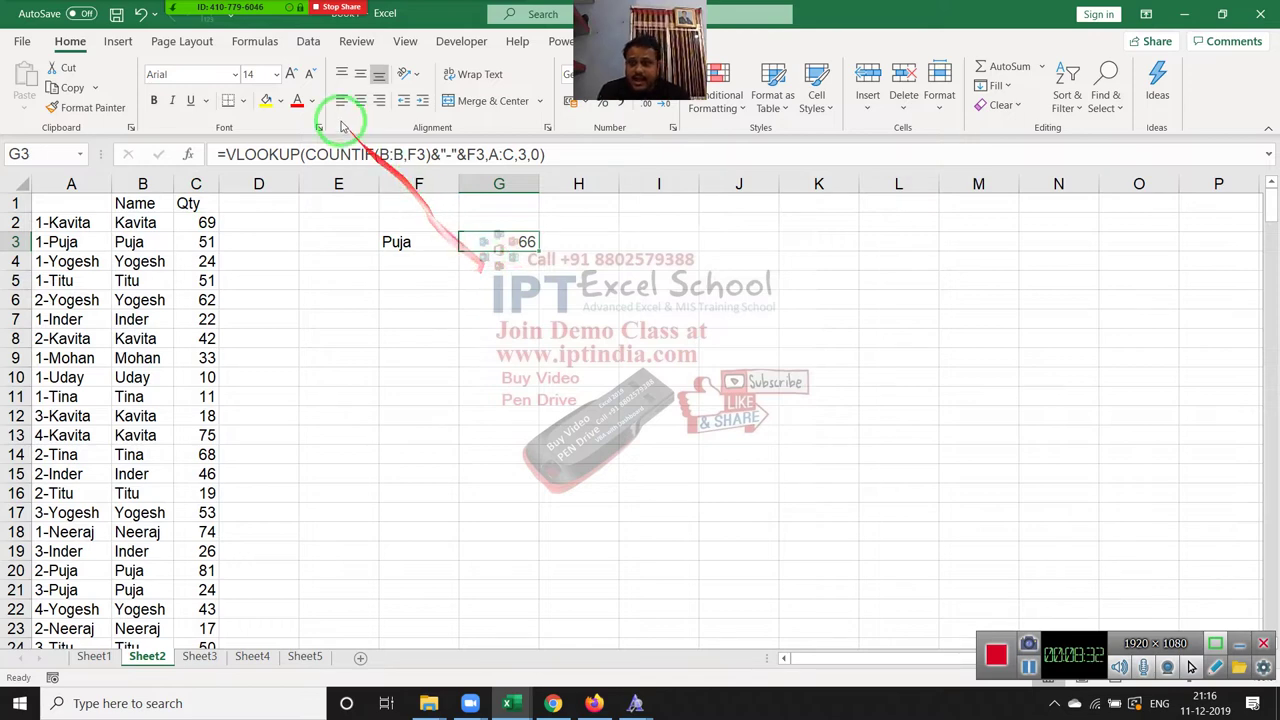
click(253, 42)
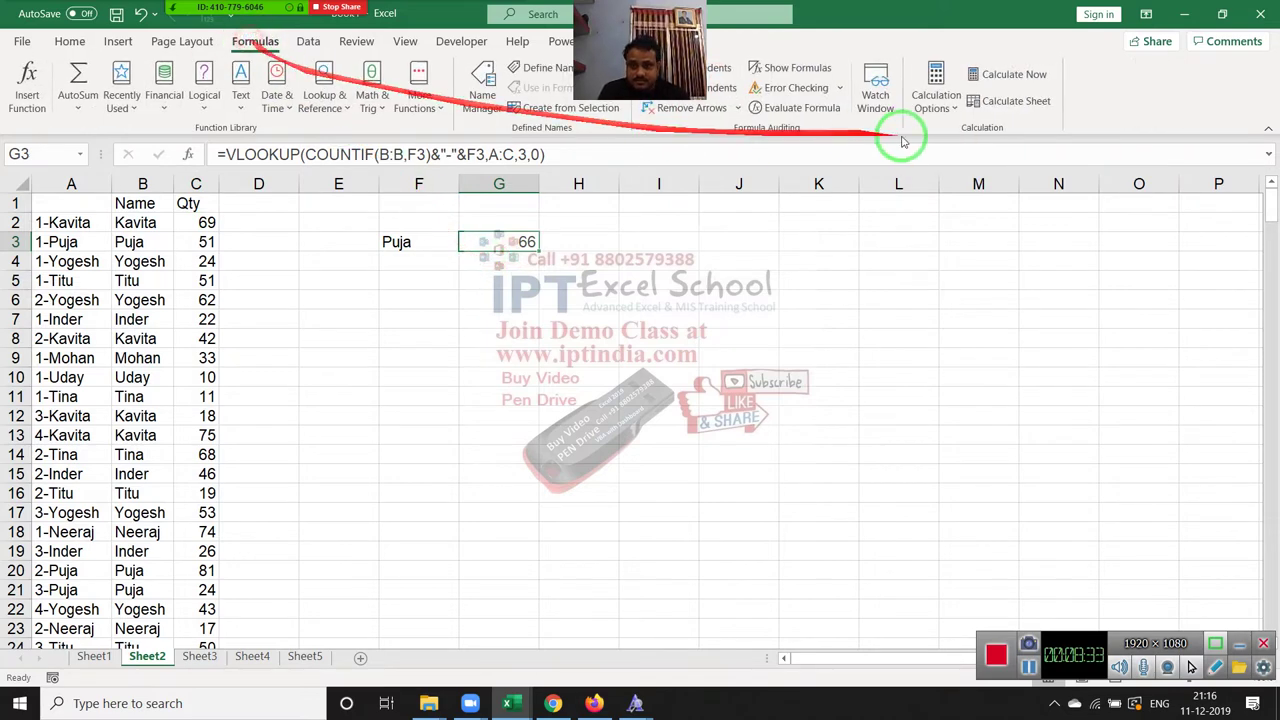
click(802, 107)
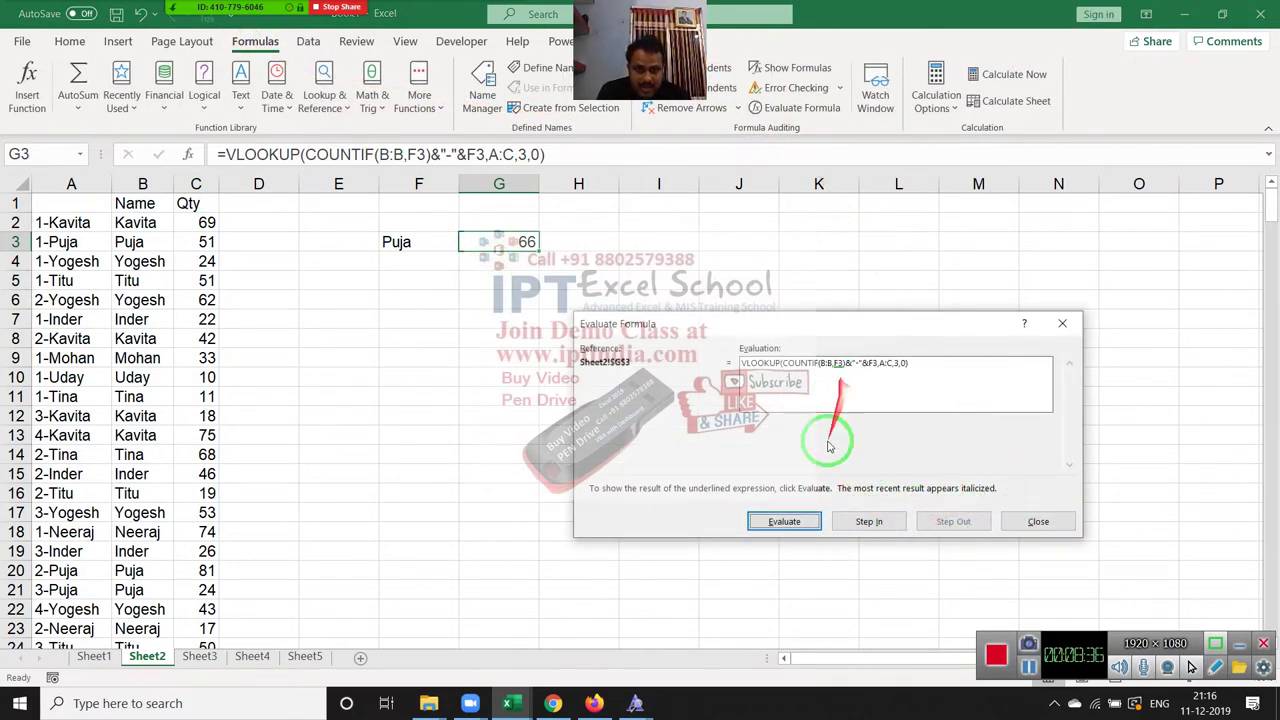
click(785, 521)
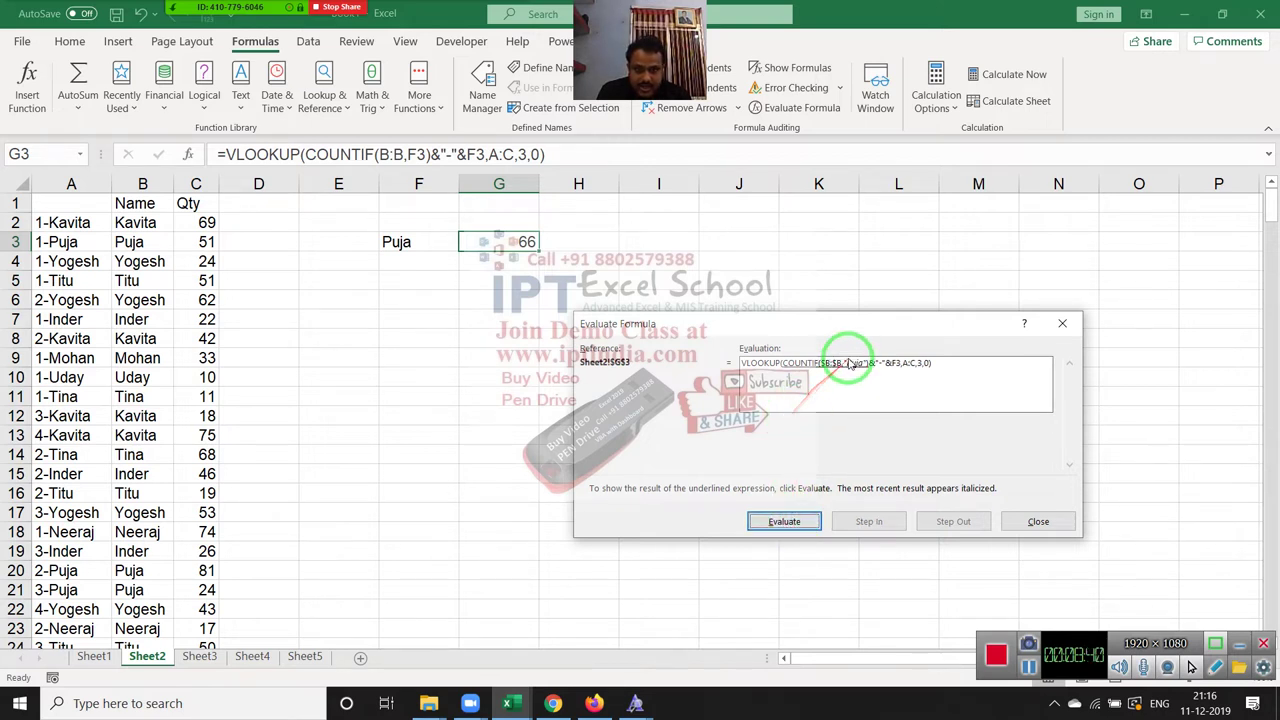
click(785, 521)
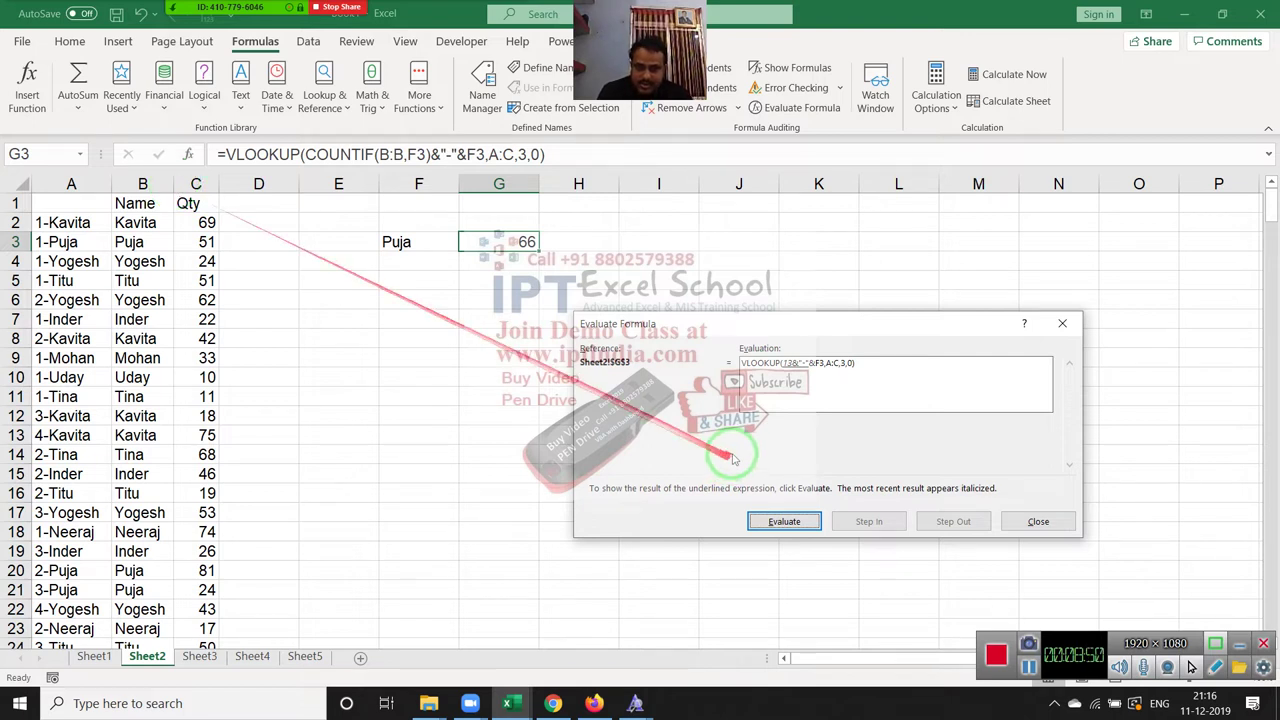
click(785, 521)
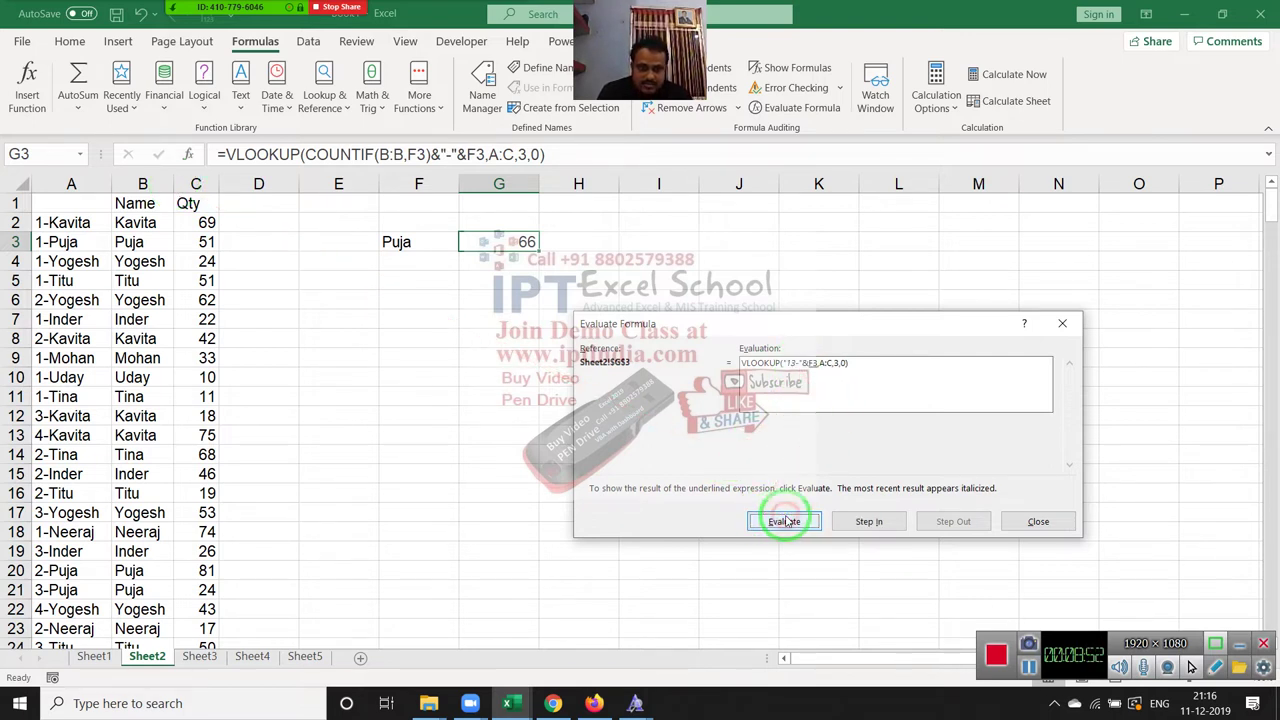
click(785, 521)
click(785, 519)
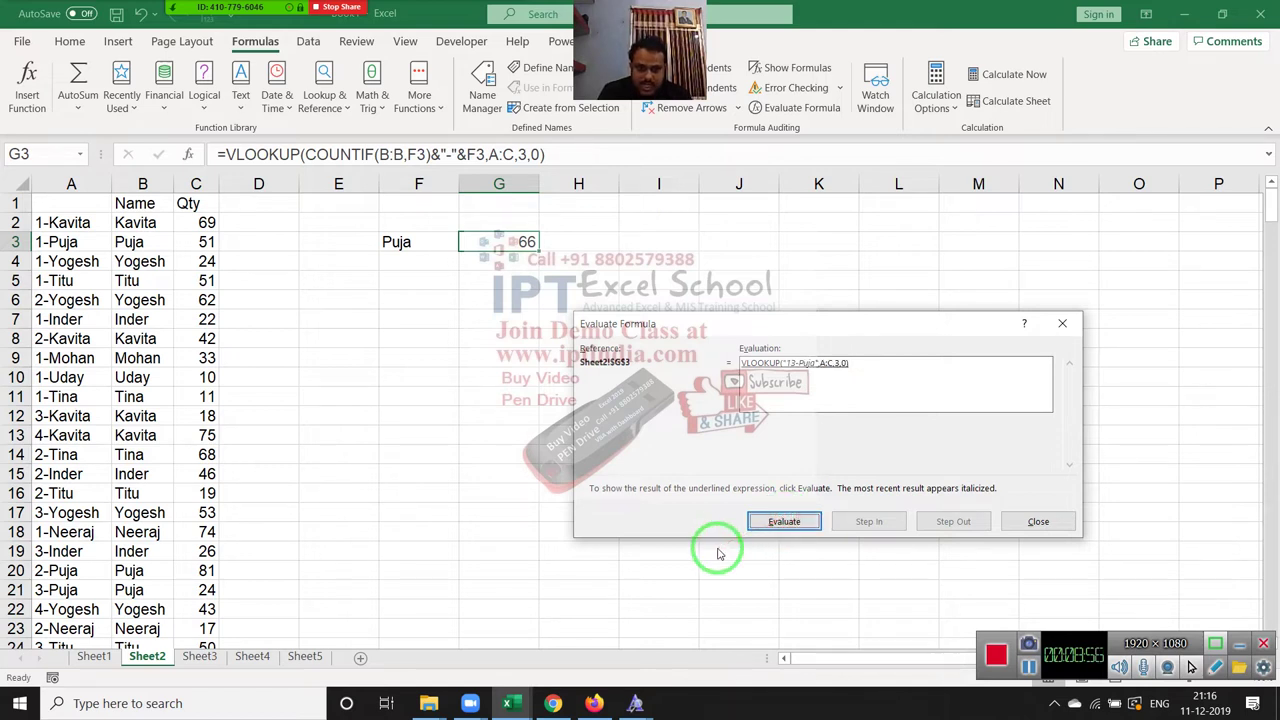
click(785, 526)
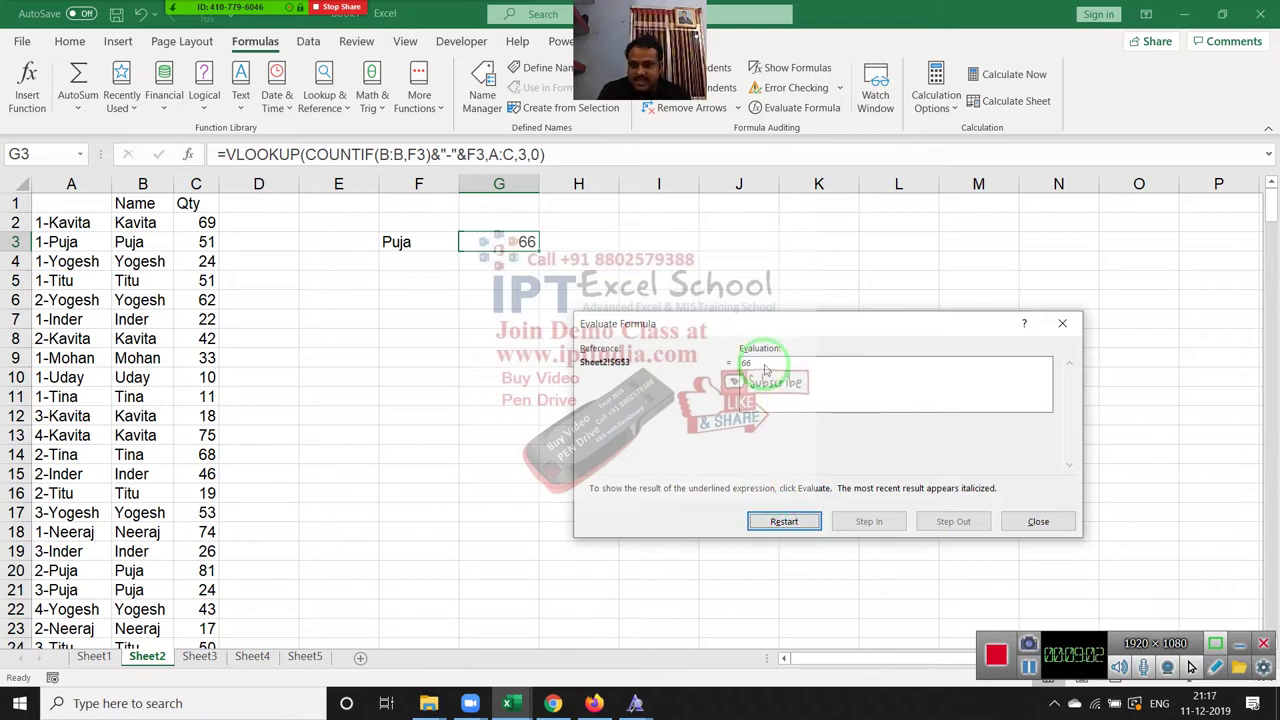
click(1037, 522)
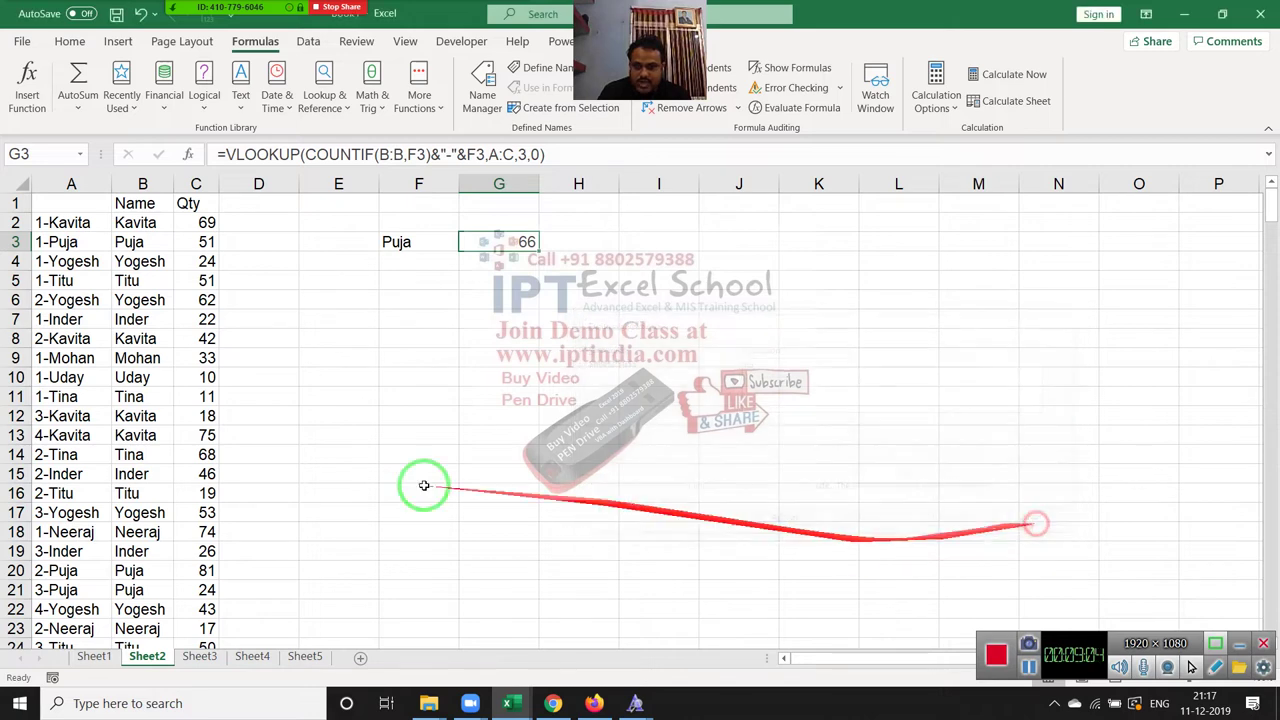
Verify the last Puja row's Qty at the table's end, then recheck the G3 VLOOKUP.
click(82, 450)
key(Down)
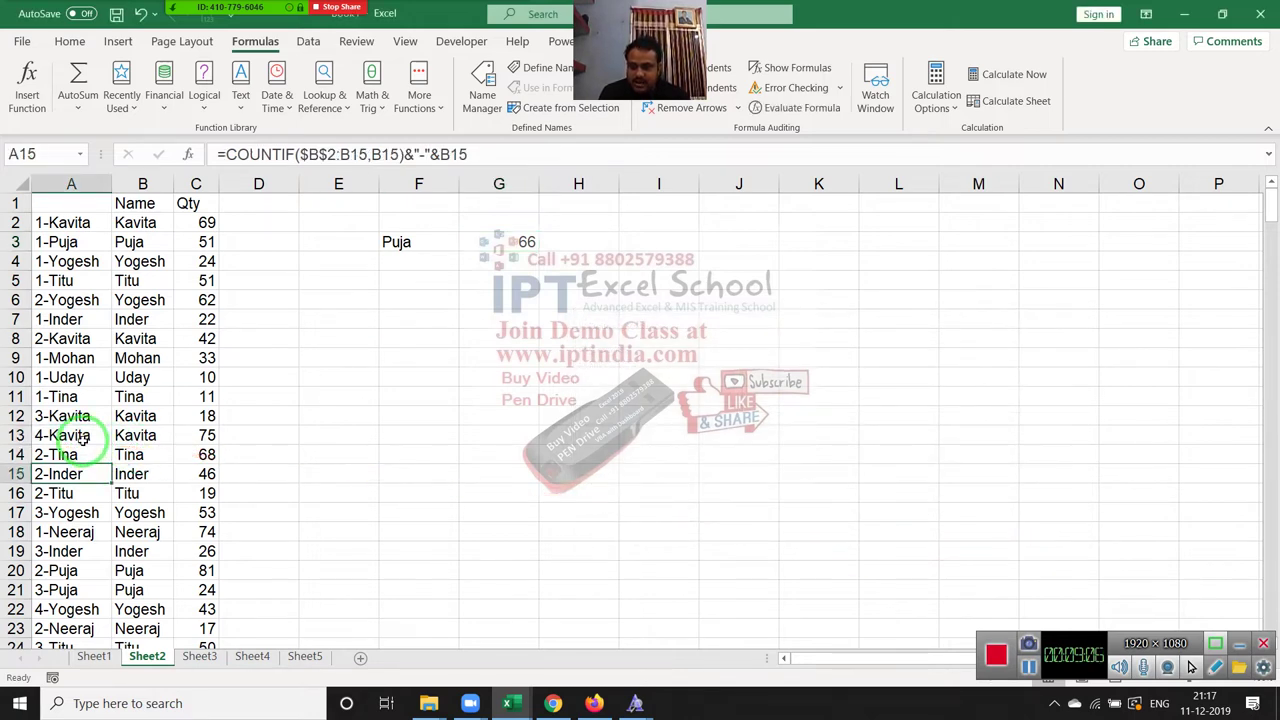
key(ctrl+Down)
key(Right)
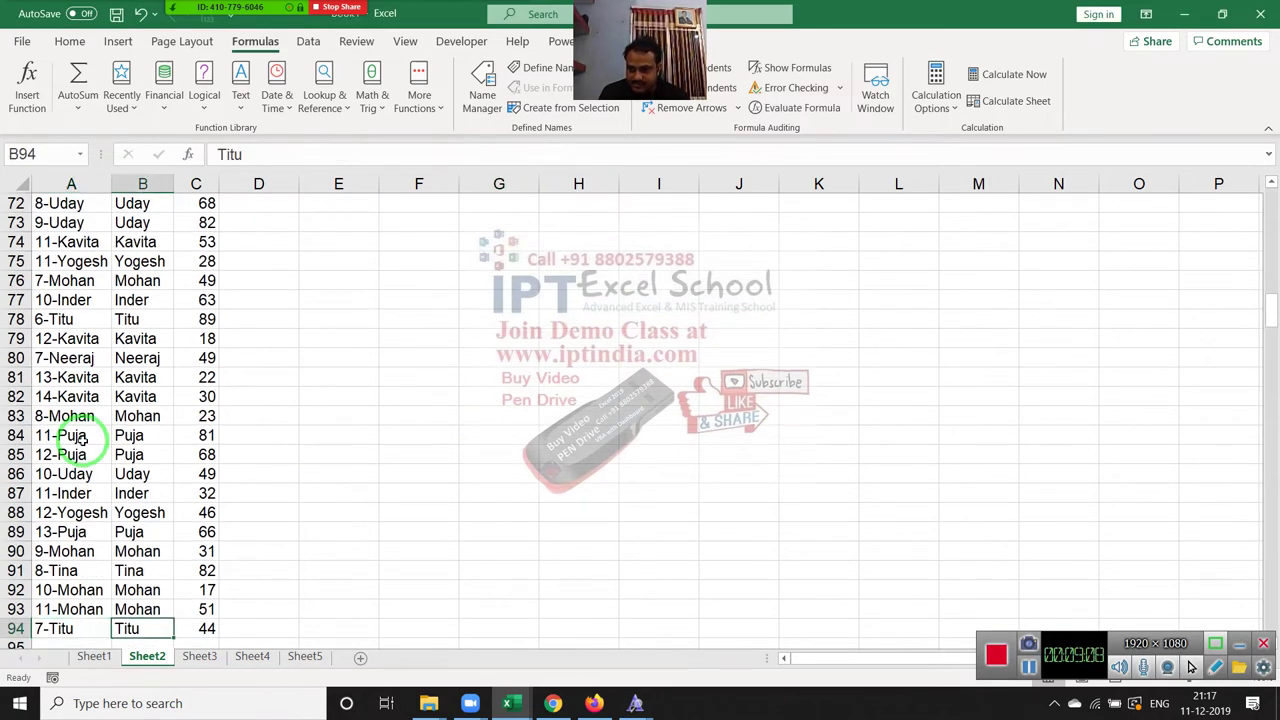
key(Up)
key(Up)
key(Up)
key(Up)
key(Up)
key(Right)
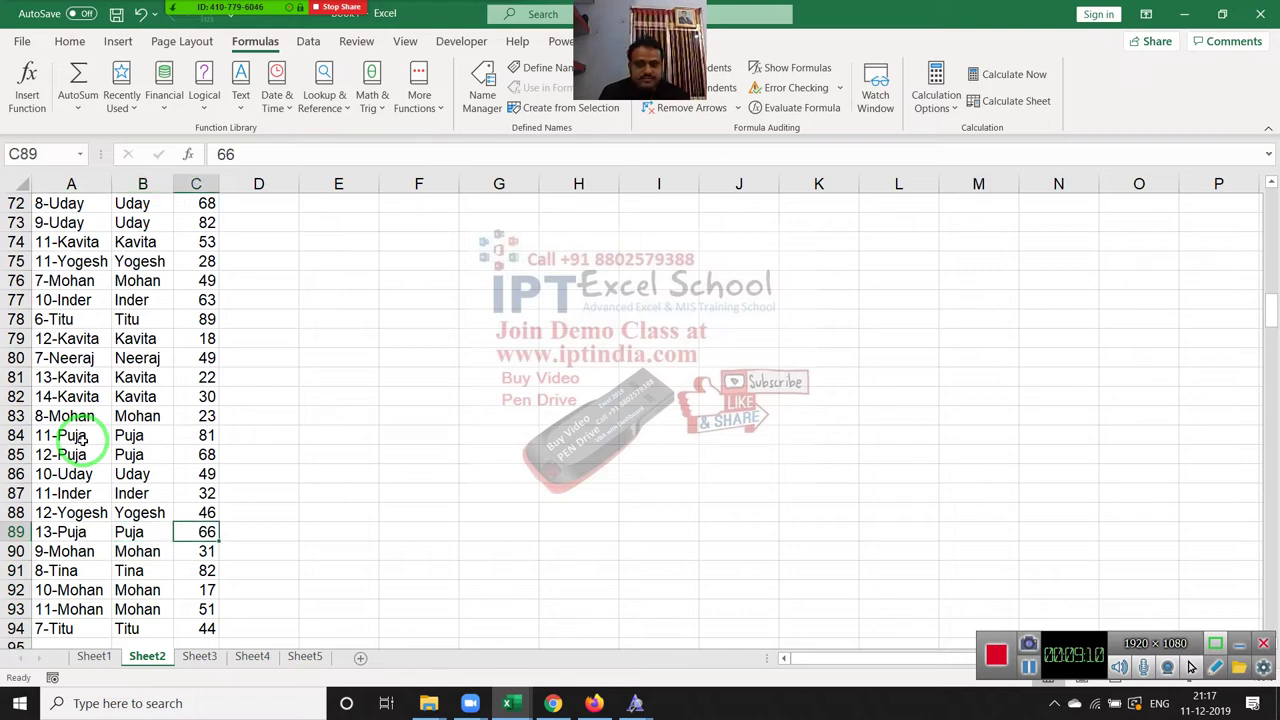
key(ctrl+Up)
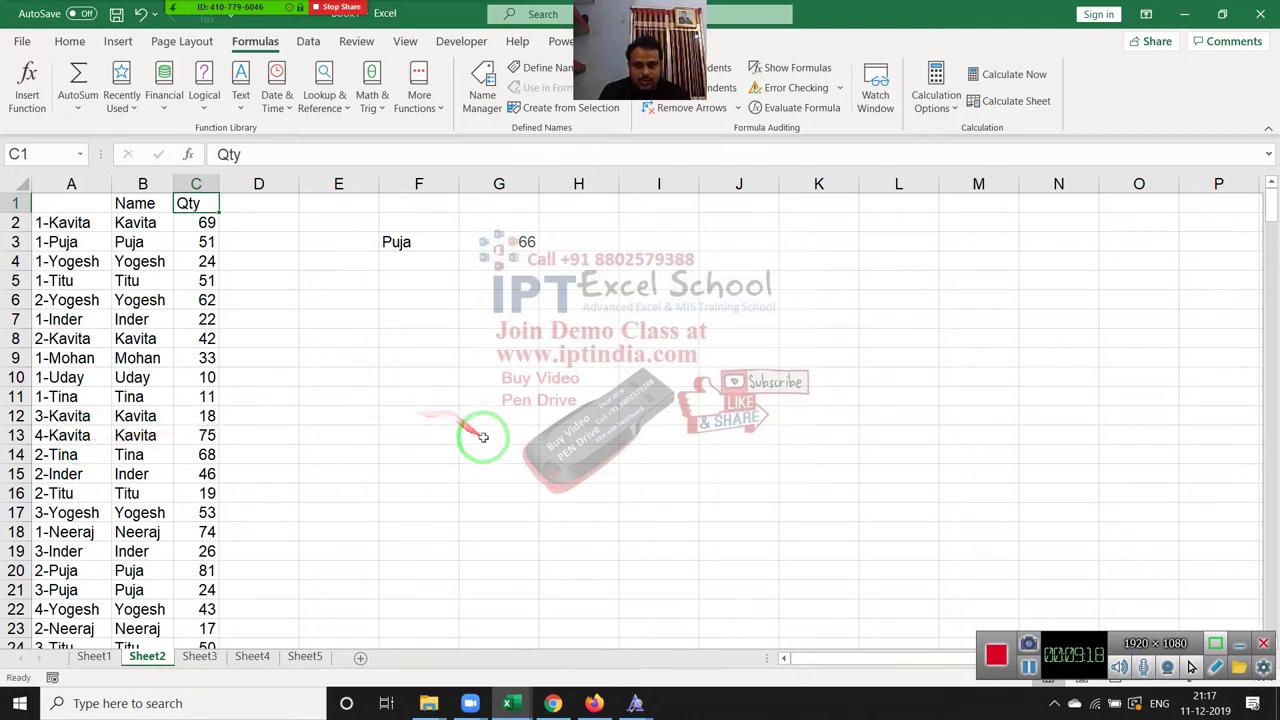
click(540, 242)
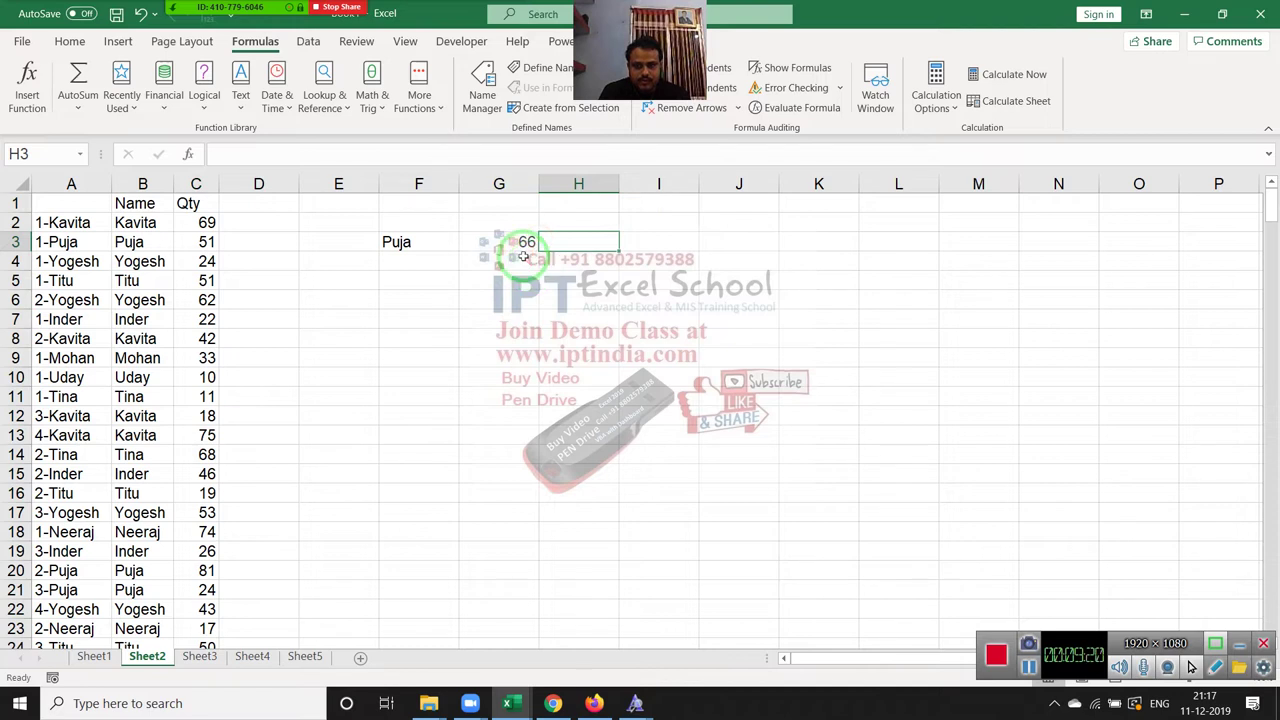
click(522, 243)
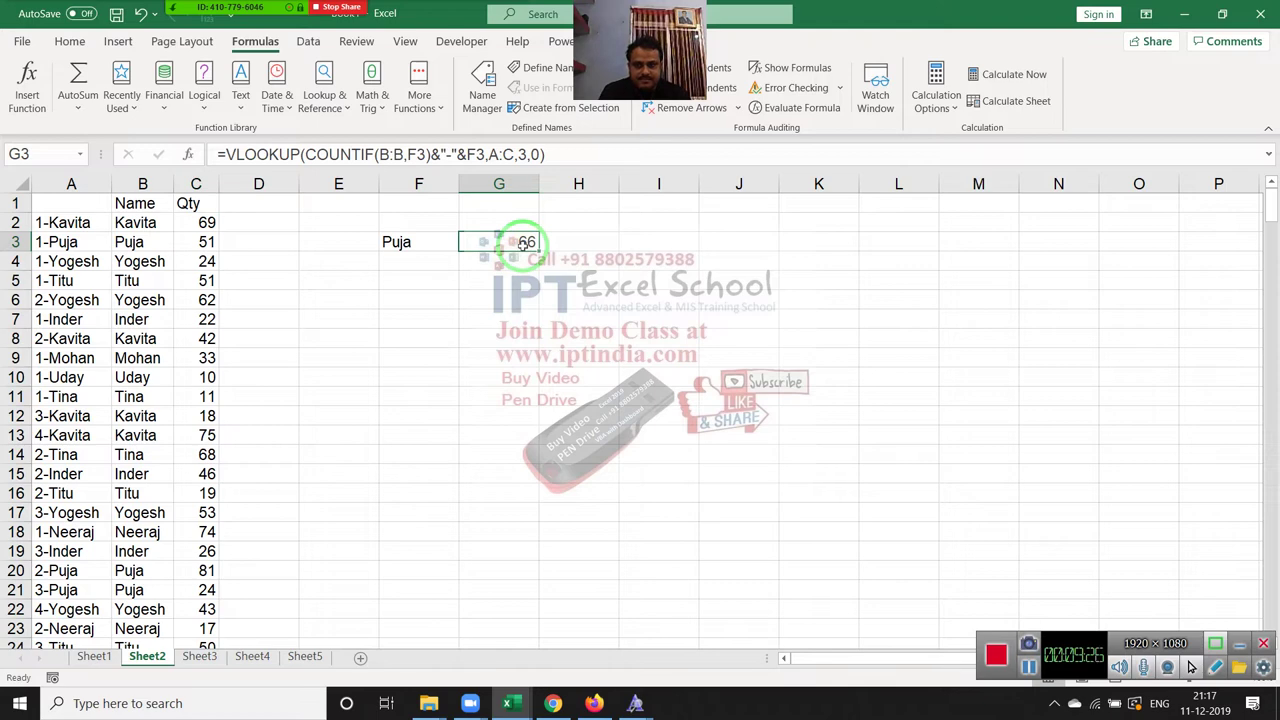
click(94, 656)
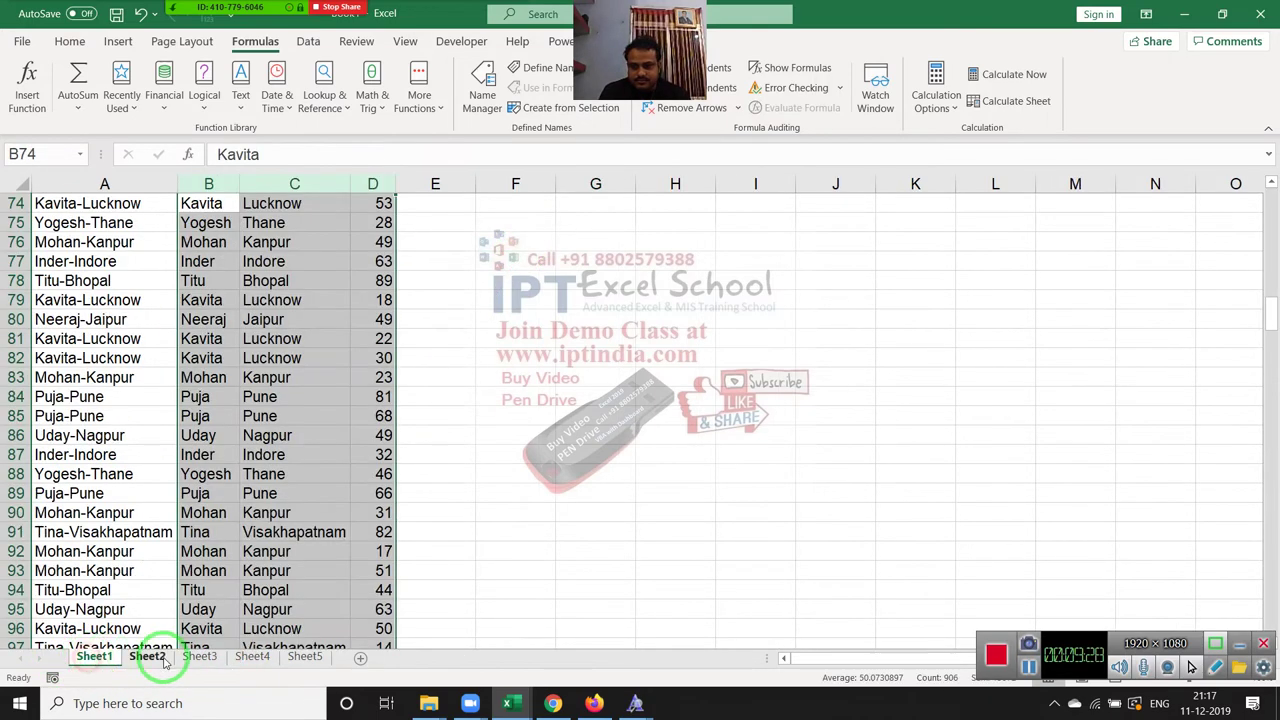
scroll(220, 590, up, 3)
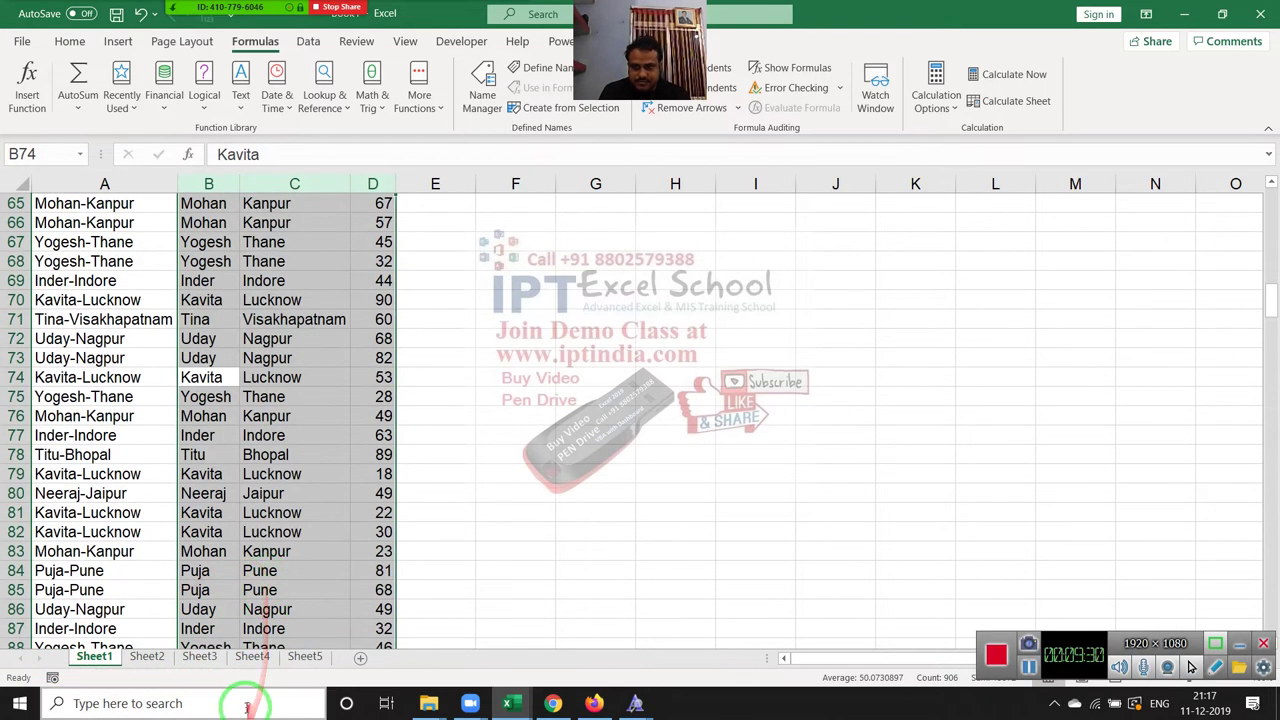
click(138, 656)
click(105, 656)
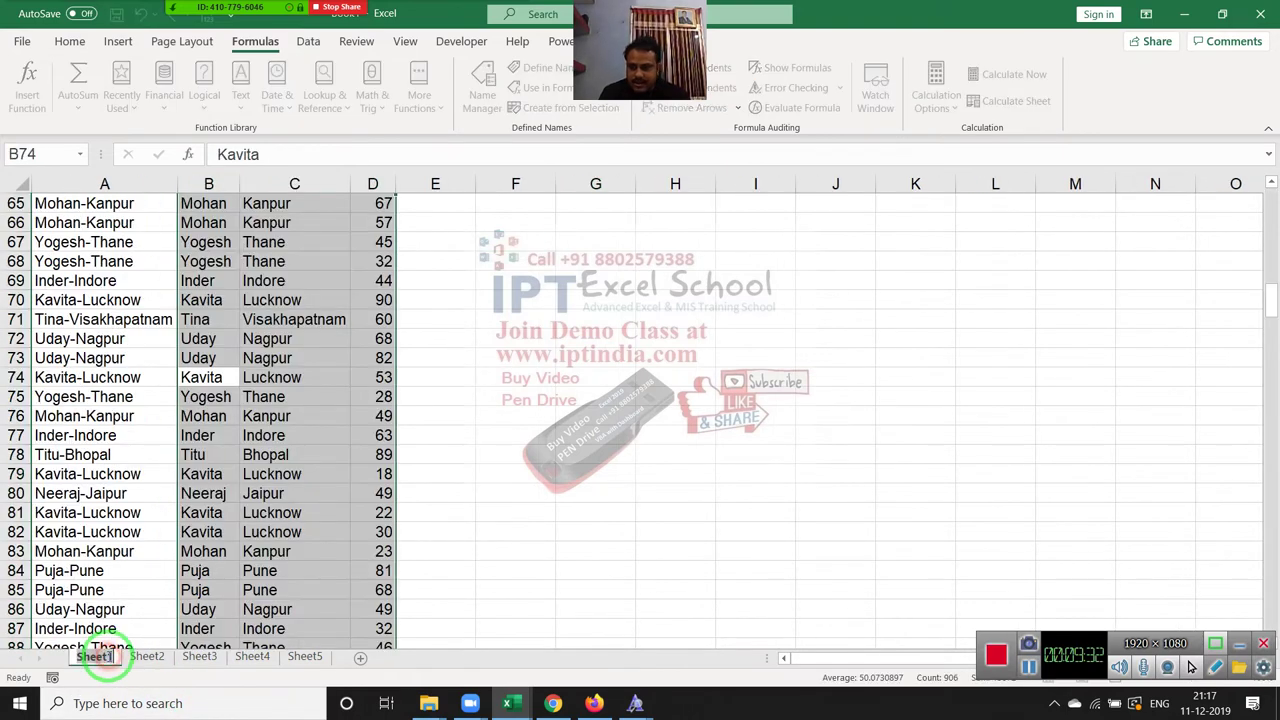
double_click(94, 656)
text(Q1)
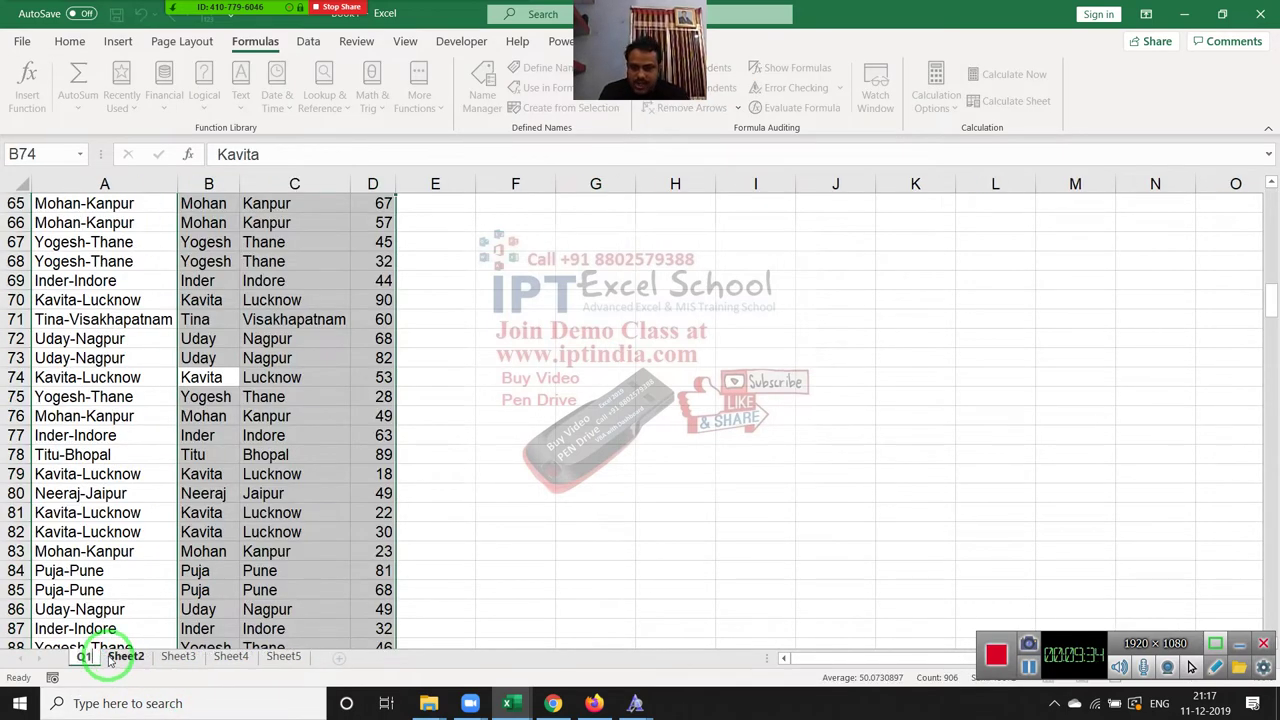
click(124, 657)
double_click(124, 658)
text(Q2)
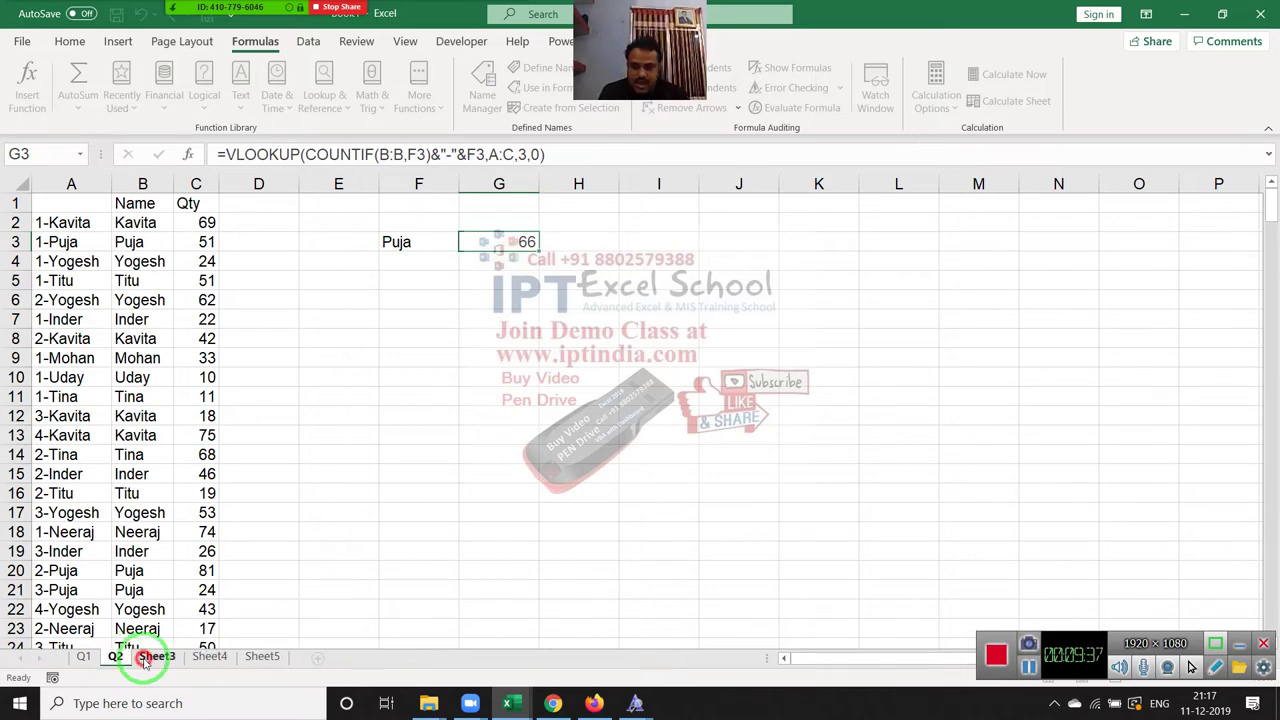
double_click(148, 656)
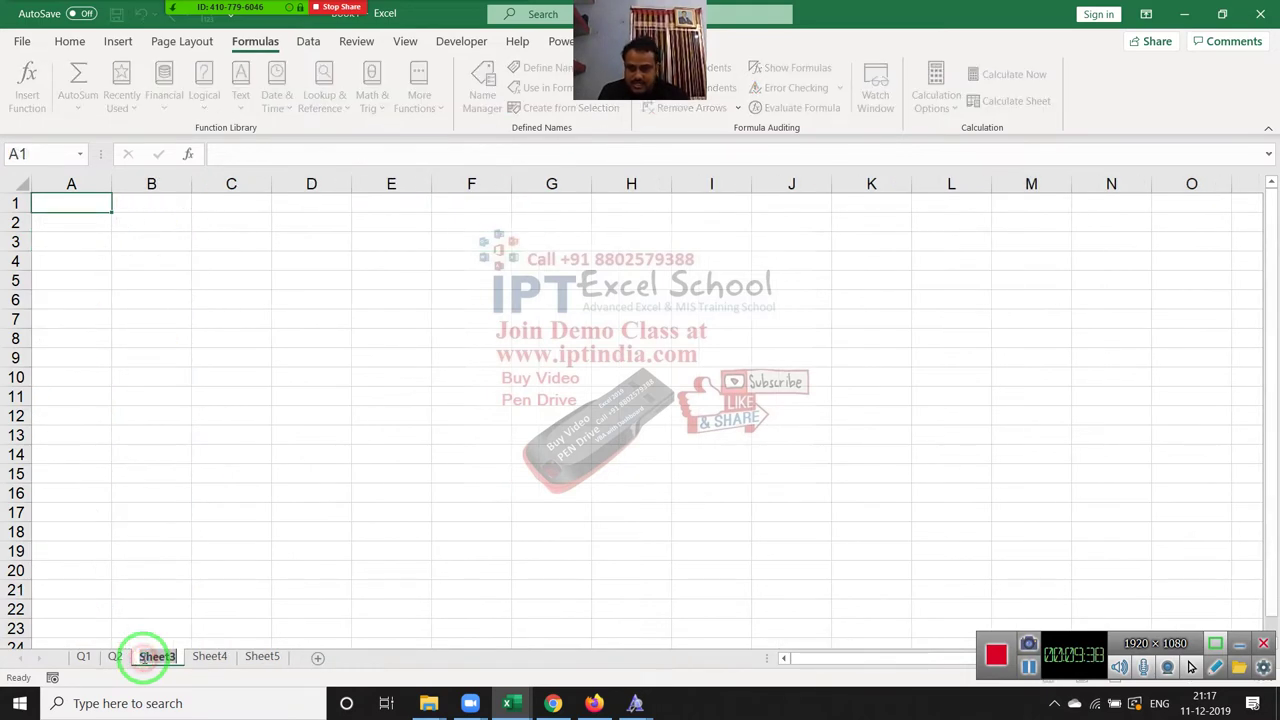
text(Q3)
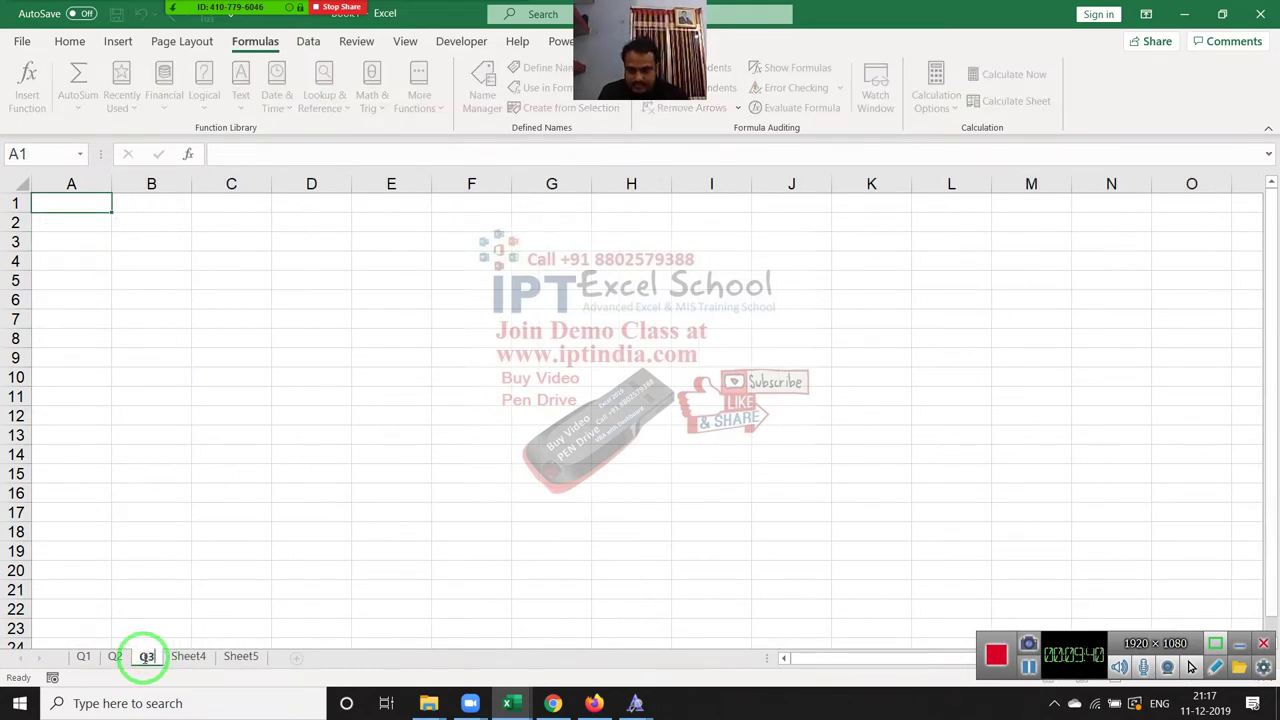
click(134, 588)
click(117, 656)
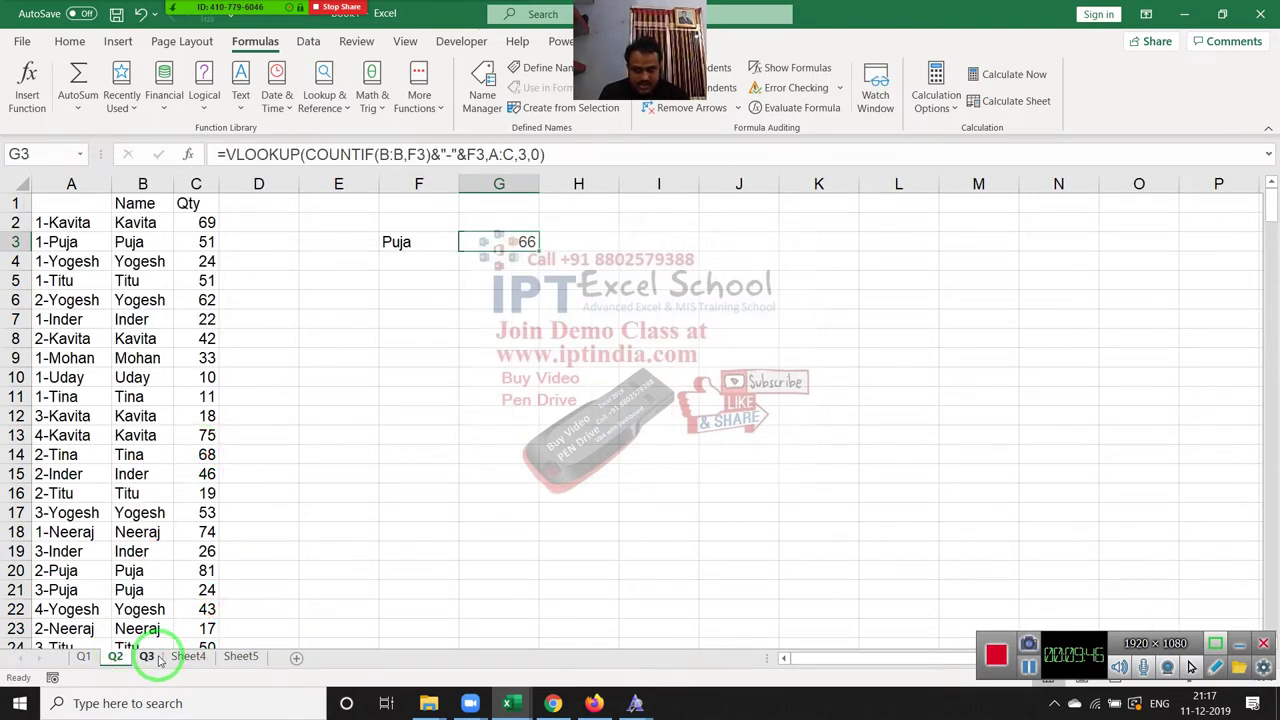
click(159, 658)
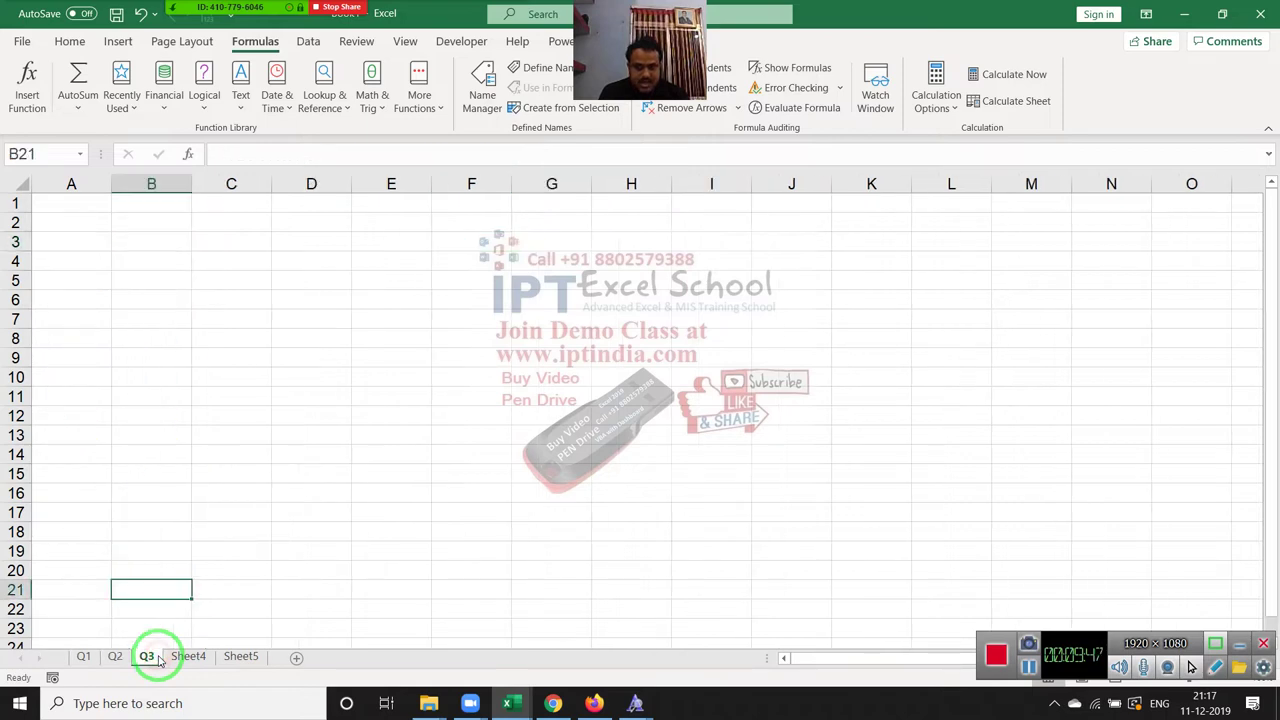
click(84, 658)
scroll(140, 397, up, 4)
scroll(140, 397, up, 6)
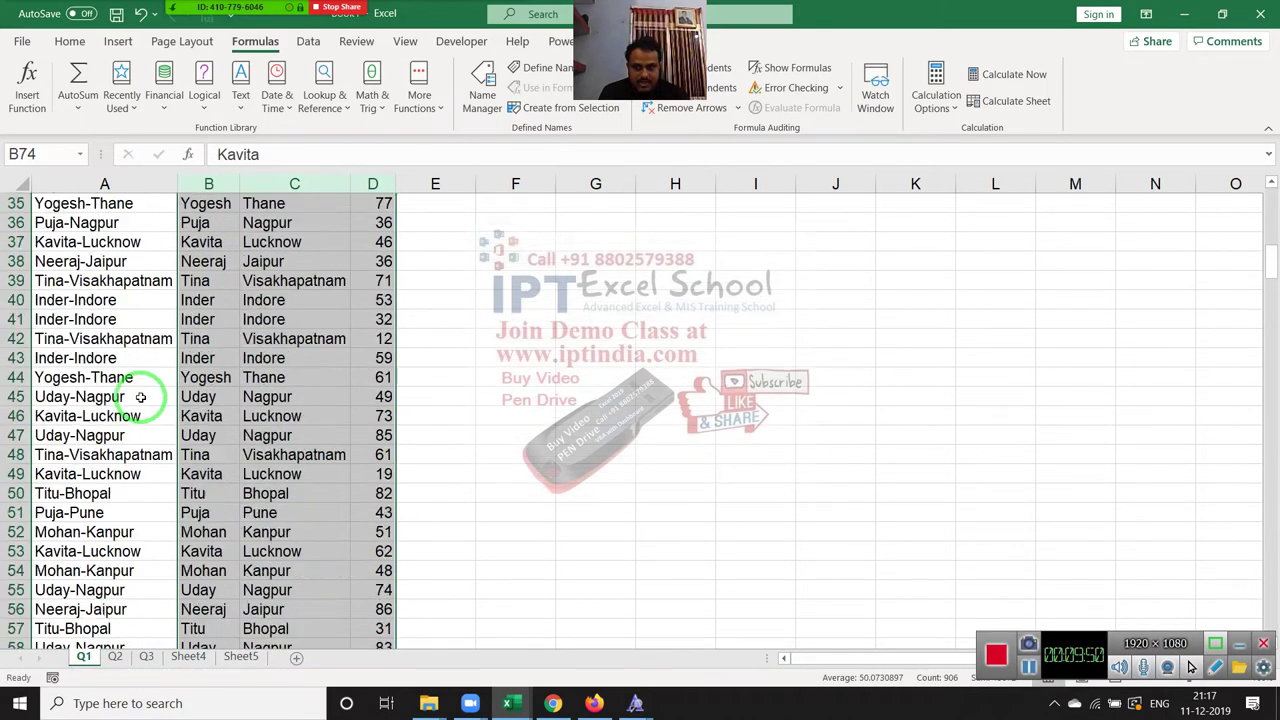
scroll(140, 397, up, 6)
scroll(140, 397, up, 5)
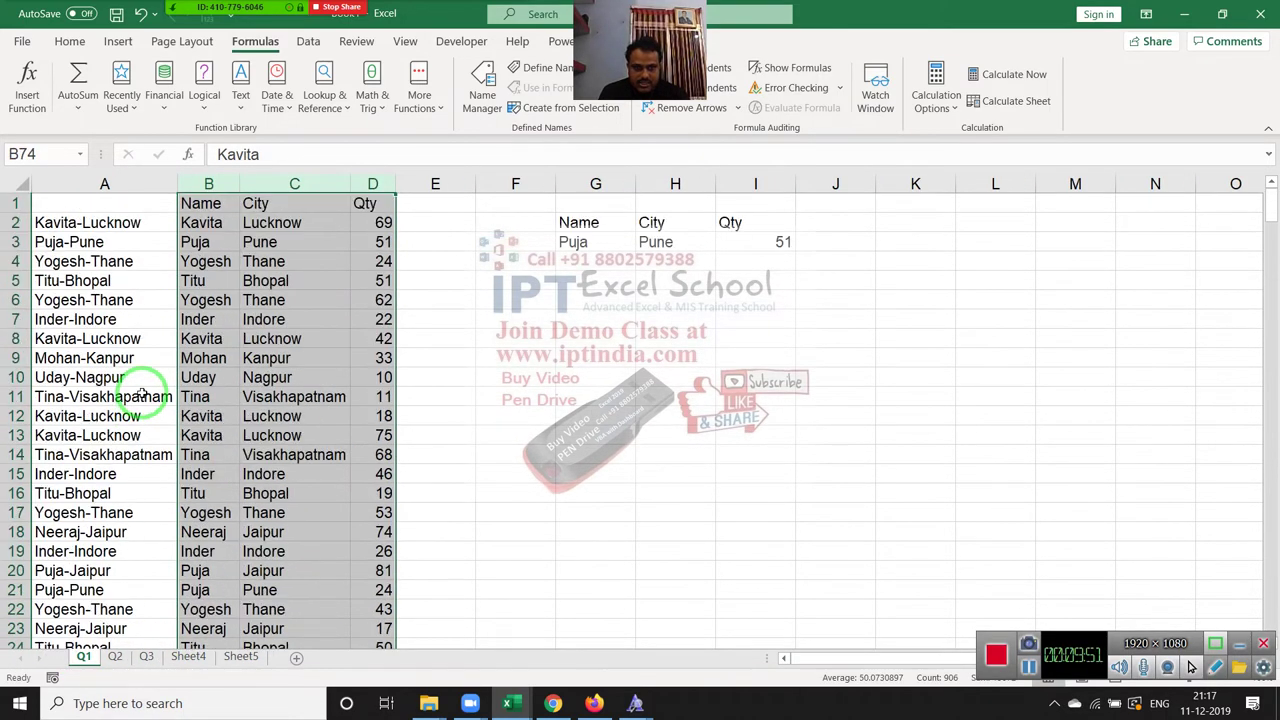
click(120, 657)
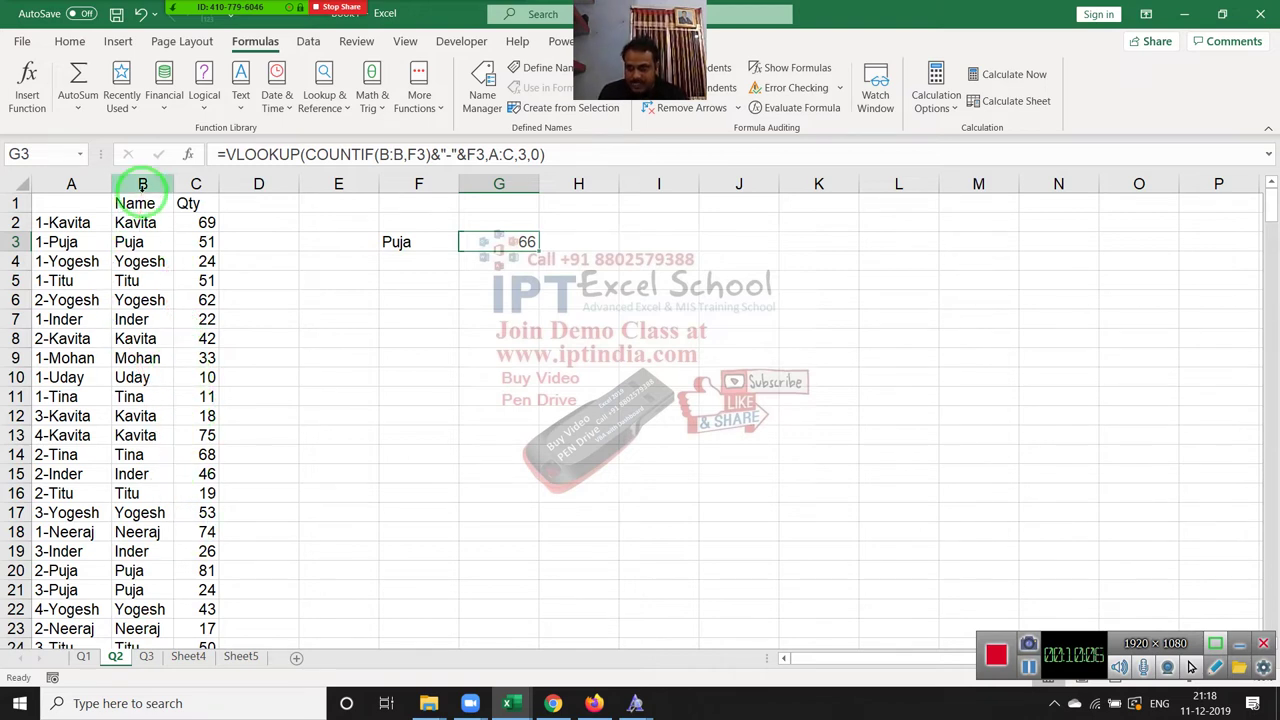
Copy the Name and Qty columns into sheet Q3 starting at A1.
click(143, 185)
drag(172, 187, 196, 185)
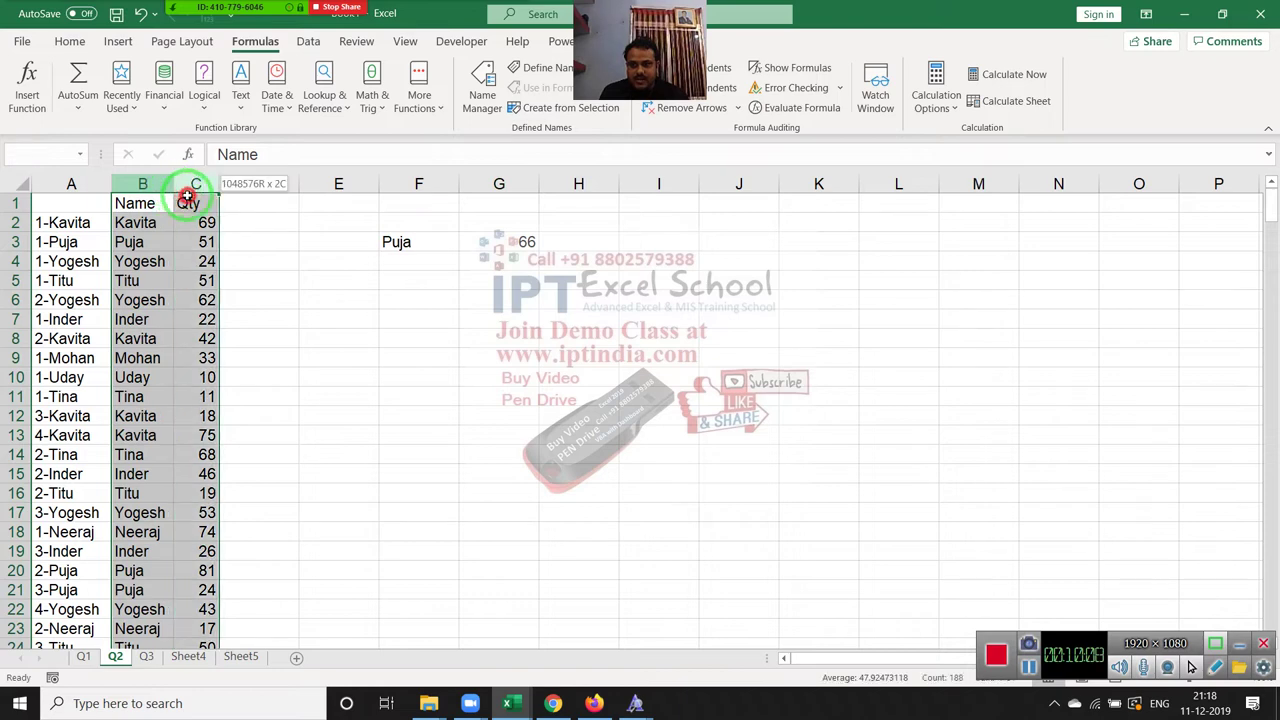
key(ctrl+c)
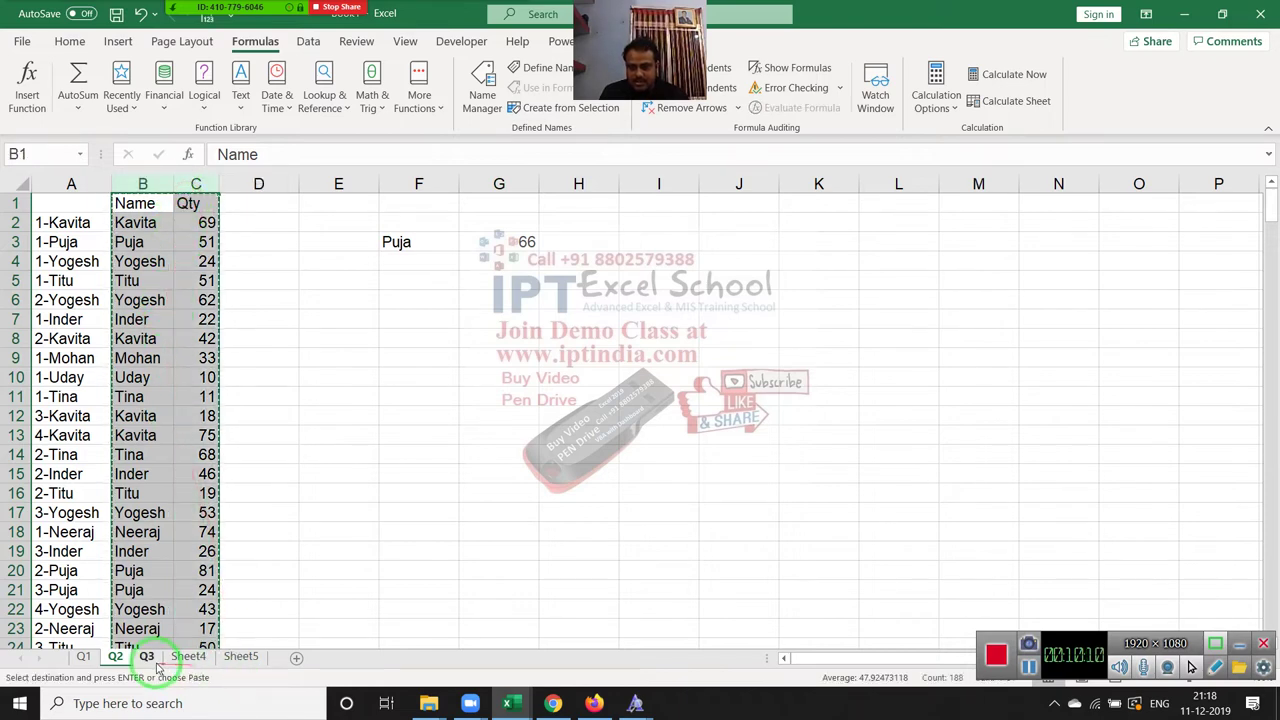
click(146, 657)
click(63, 205)
key(ctrl+v)
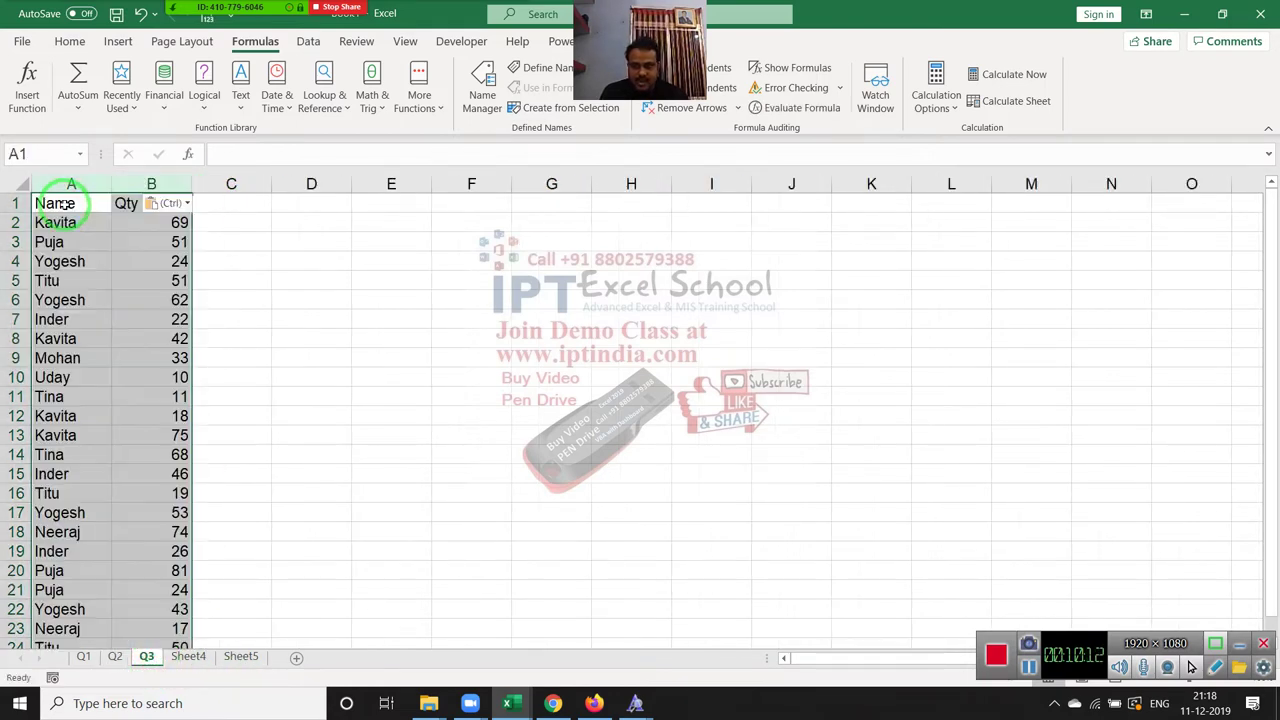
double_click(77, 376)
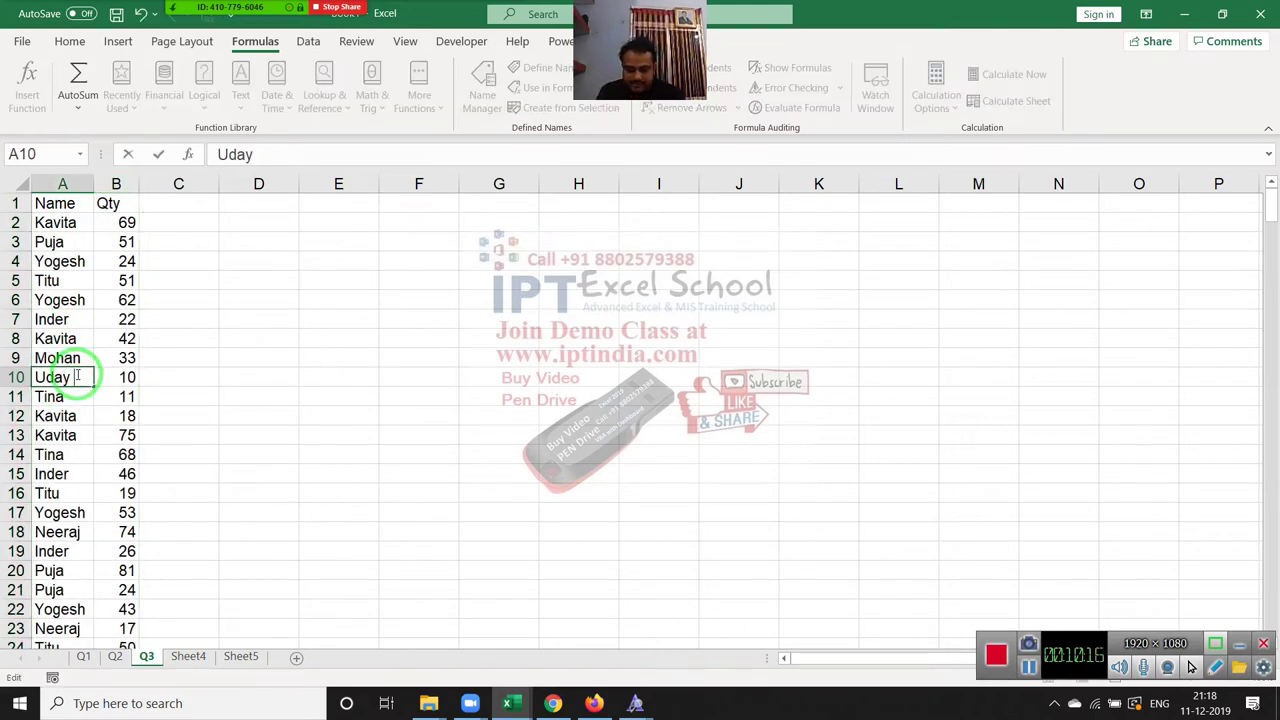
text(Kumar)
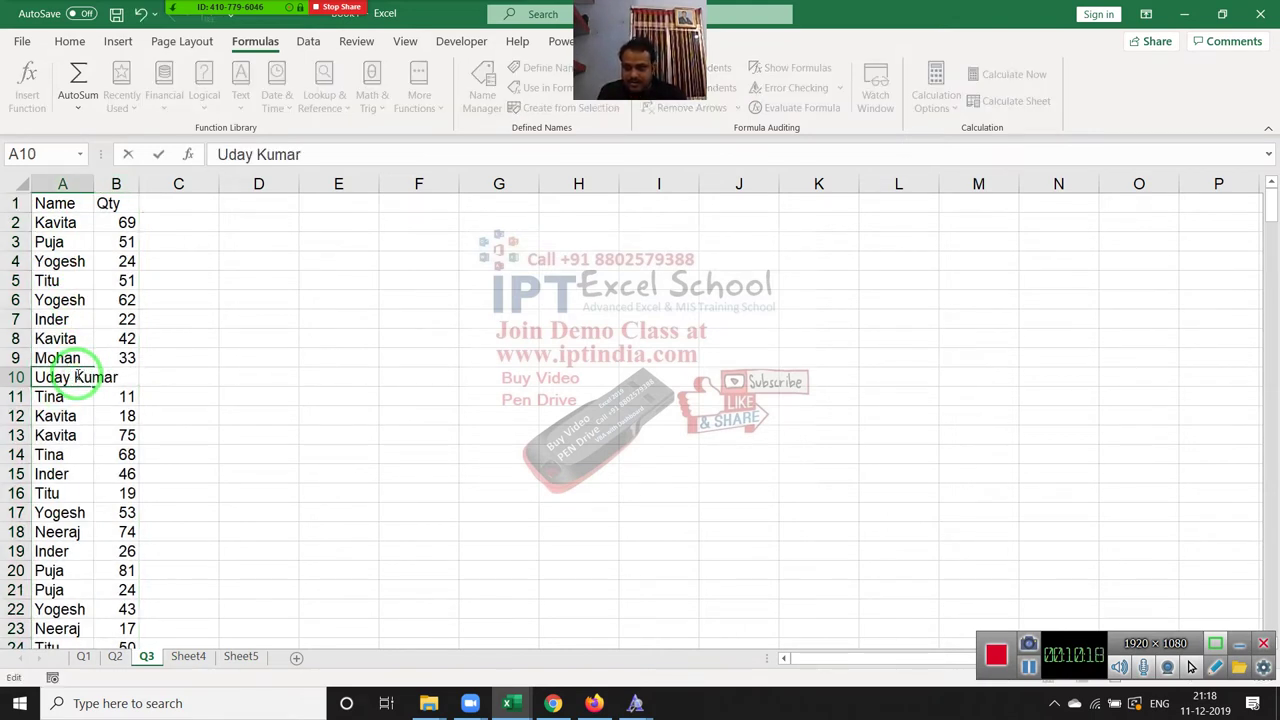
click(186, 372)
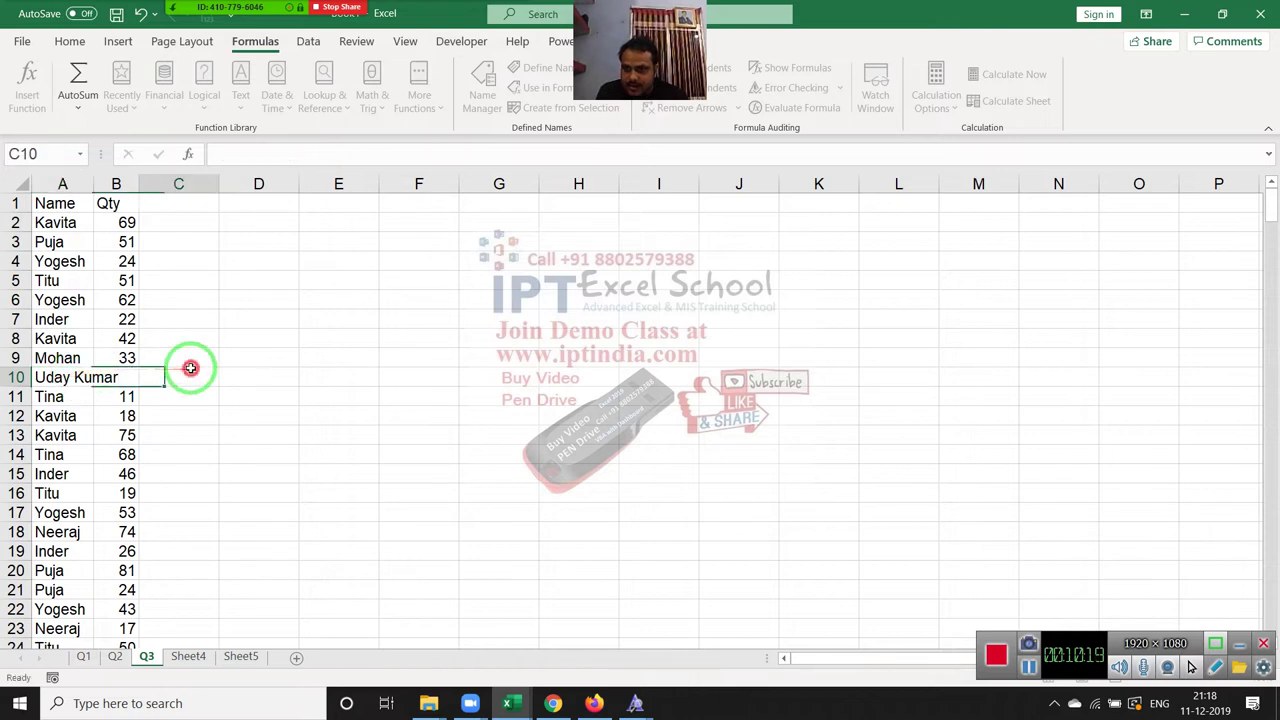
double_click(93, 184)
Clear all Name/Qty entries from row 11 downward.
click(48, 397)
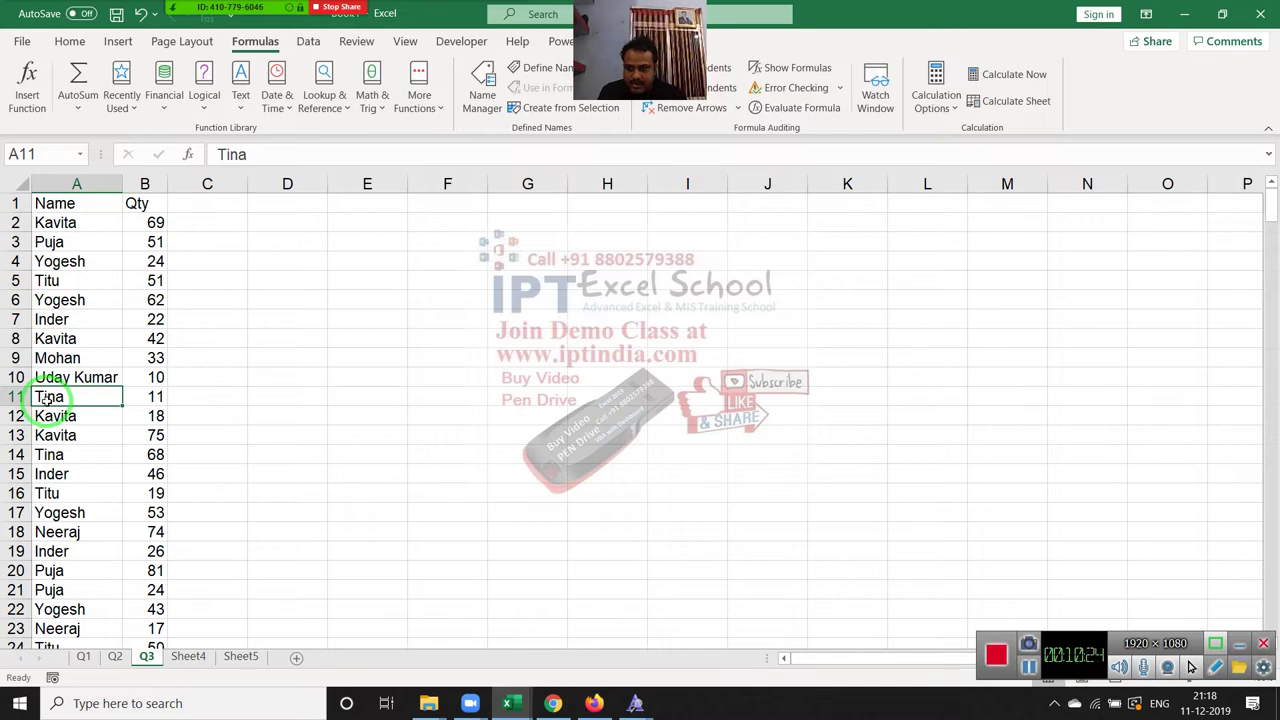
click(367, 416)
click(90, 397)
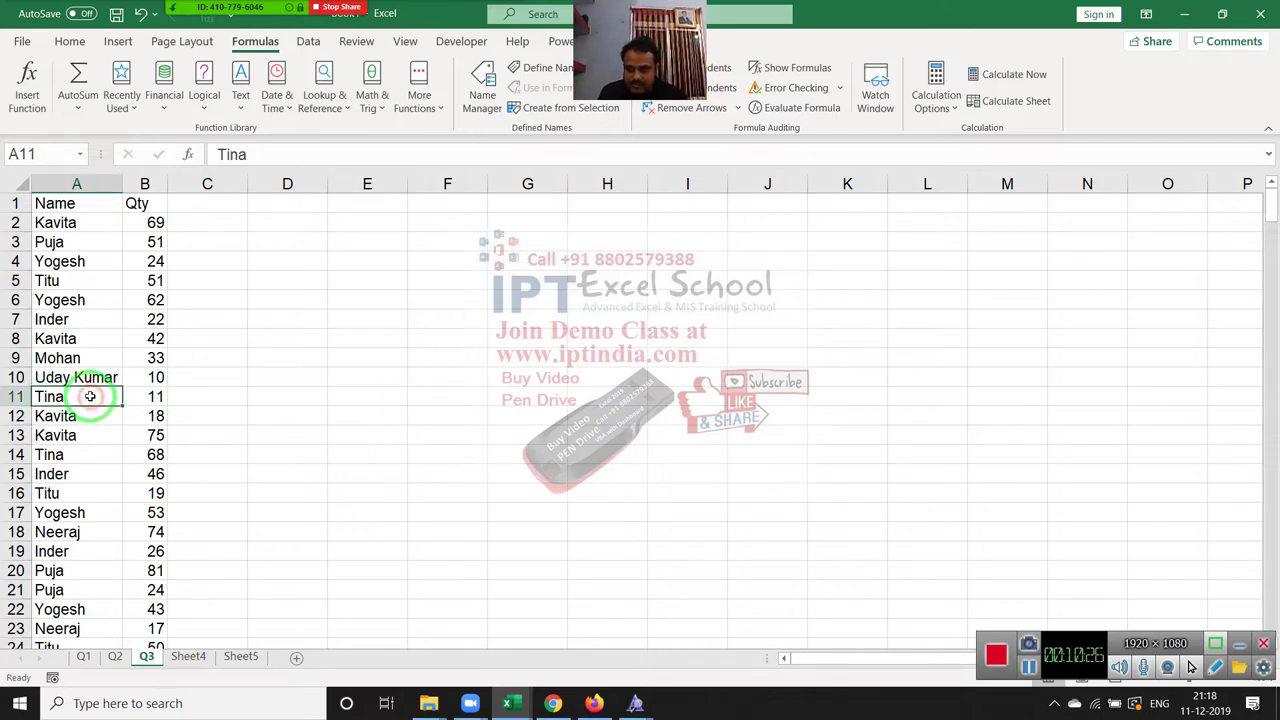
double_click(69, 398)
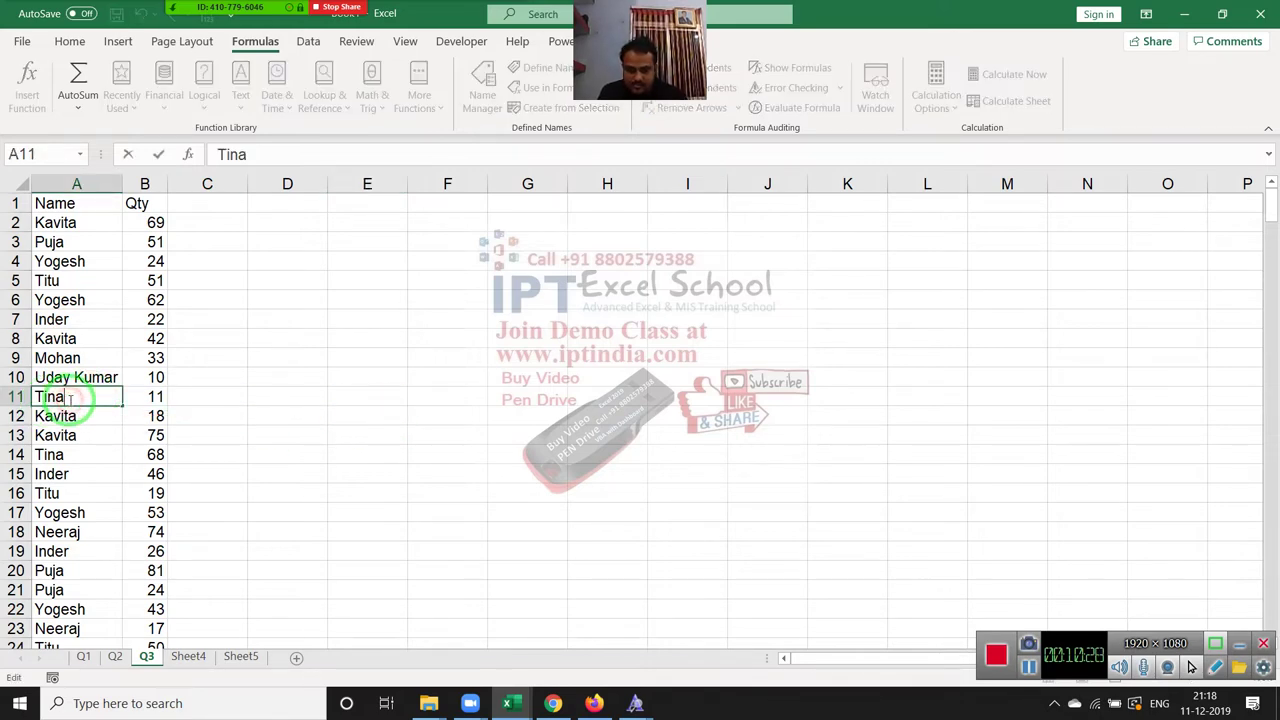
key(Escape)
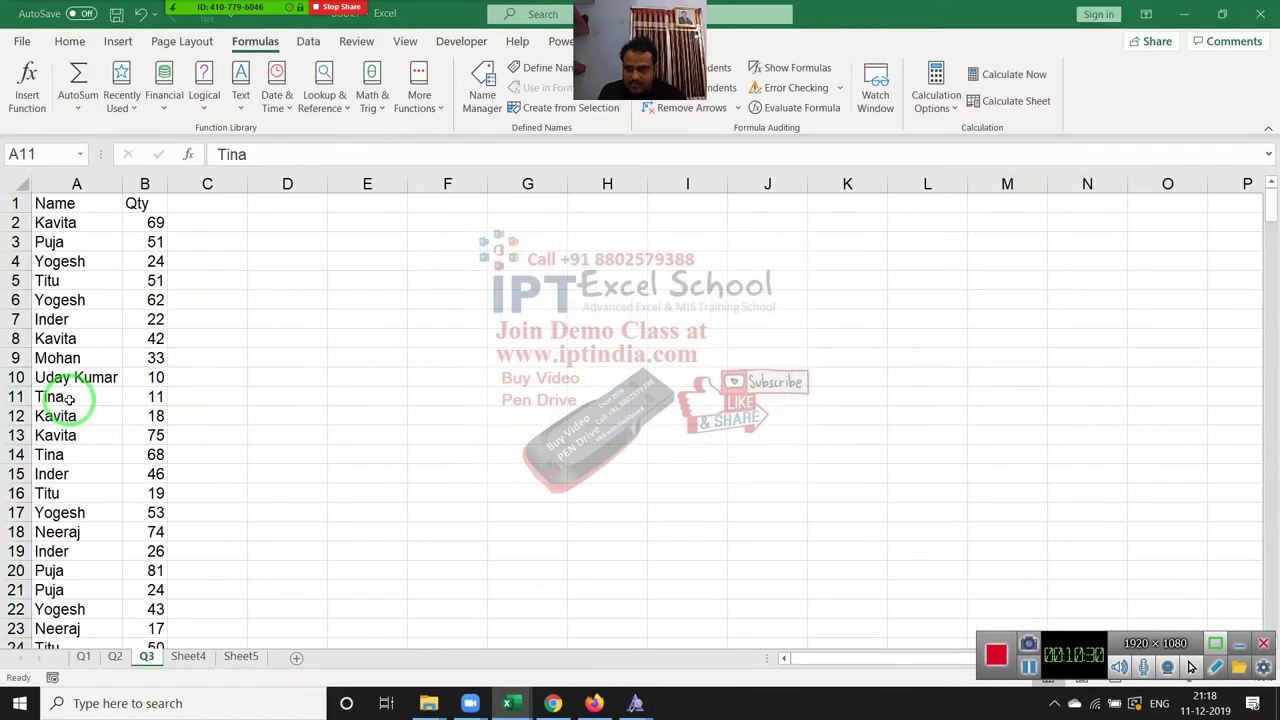
key(shift+Right)
key(ctrl+shift+Down)
key(Delete)
key(ctrl+BackSpace)
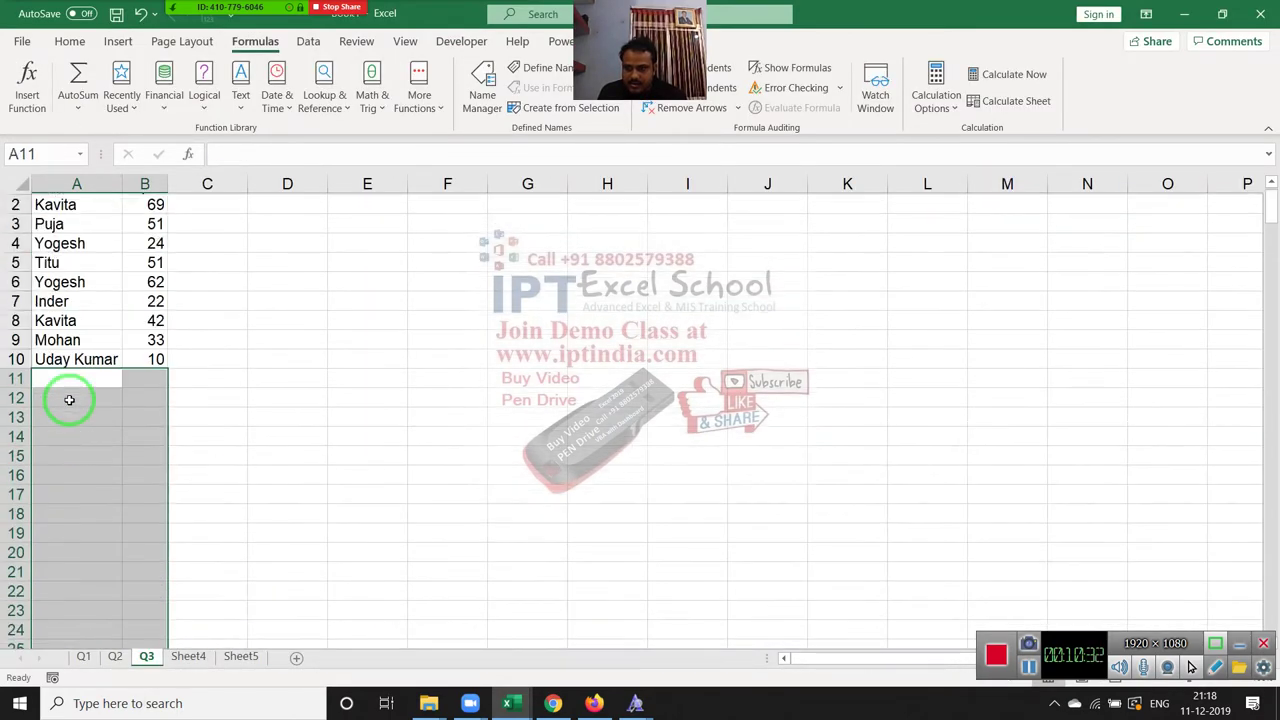
key(Up)
key(Up)
key(Up)
key(Up)
key(Up)
key(Up)
key(Up)
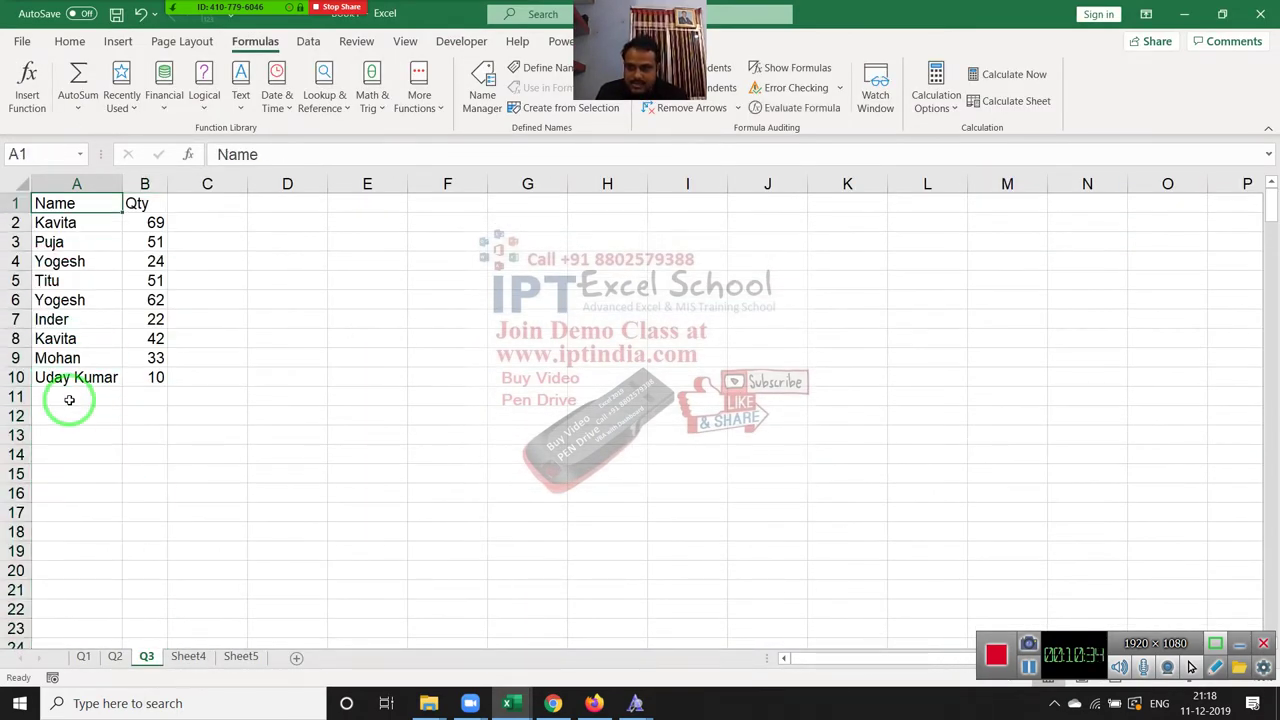
Enter Uday in E3 and the heading Qty in F2.
click(363, 240)
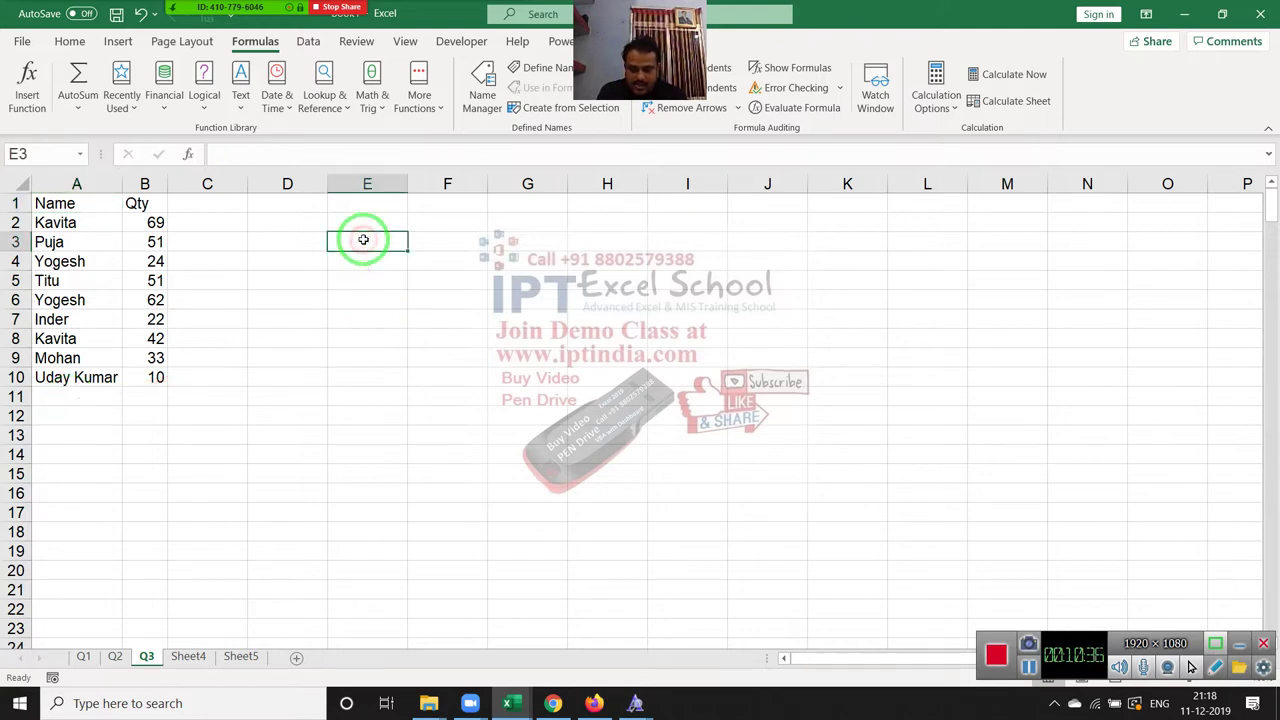
text(U)
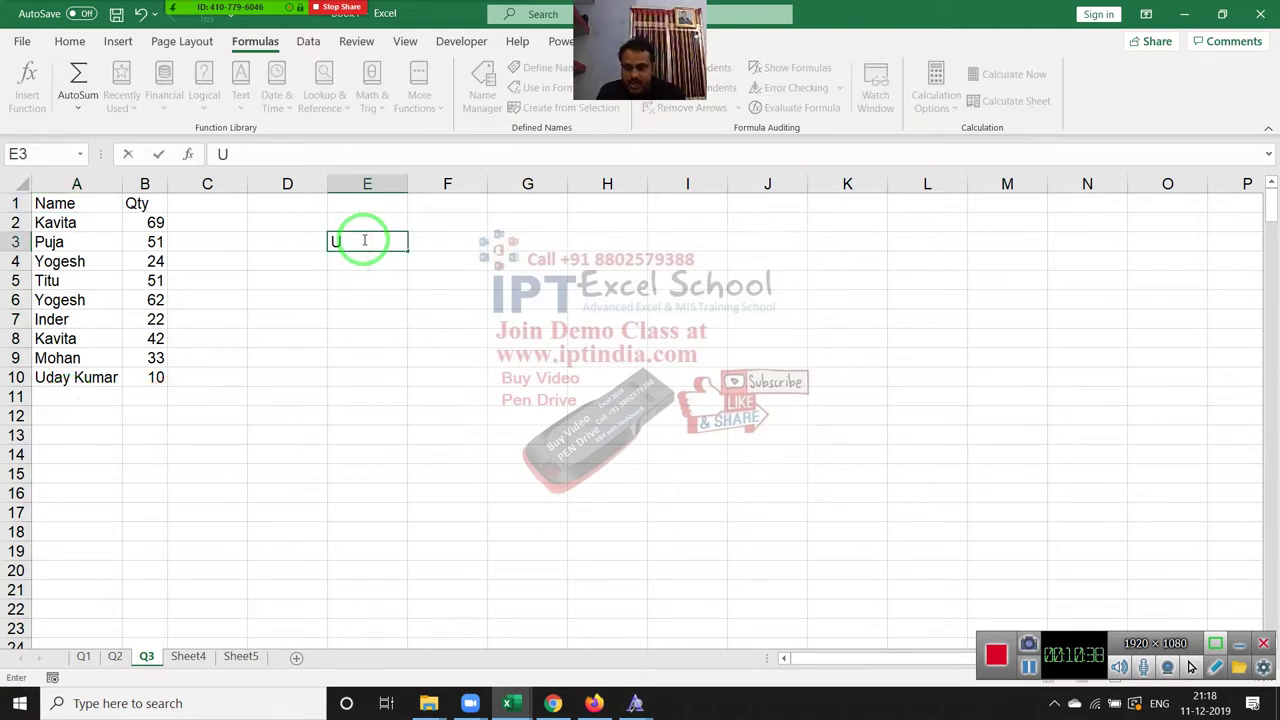
text(day)
key(Tab)
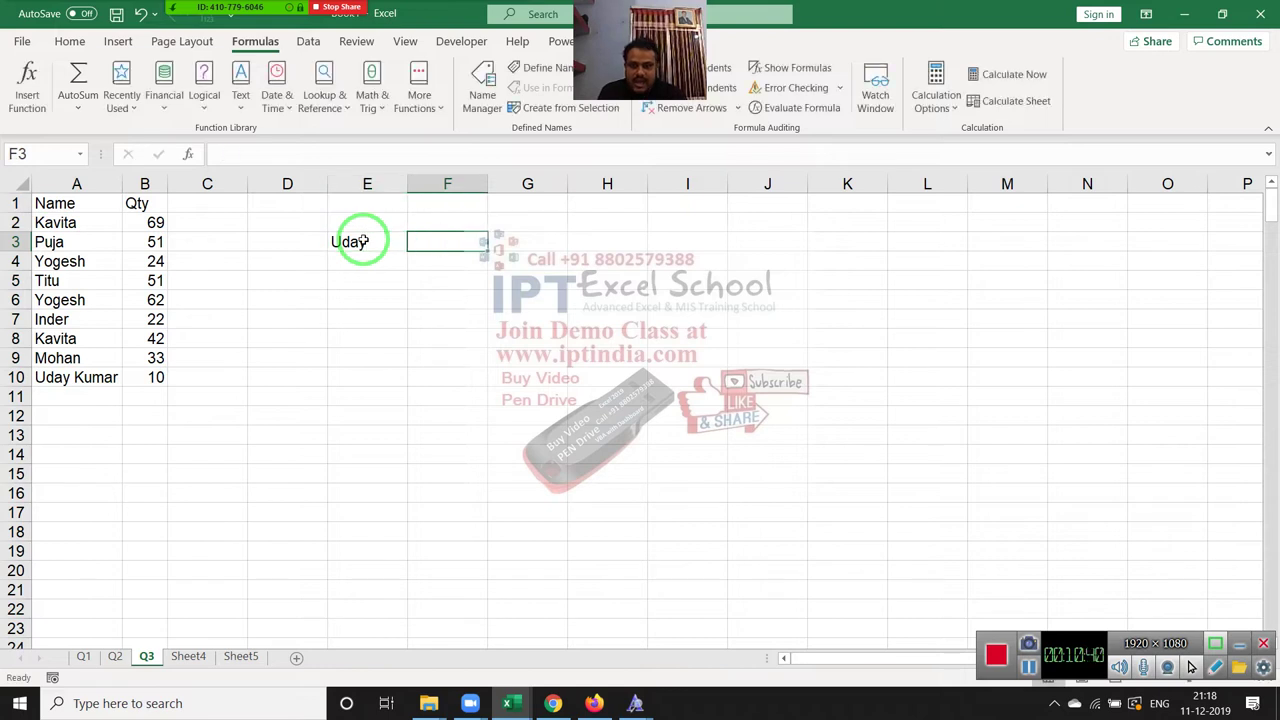
key(Up)
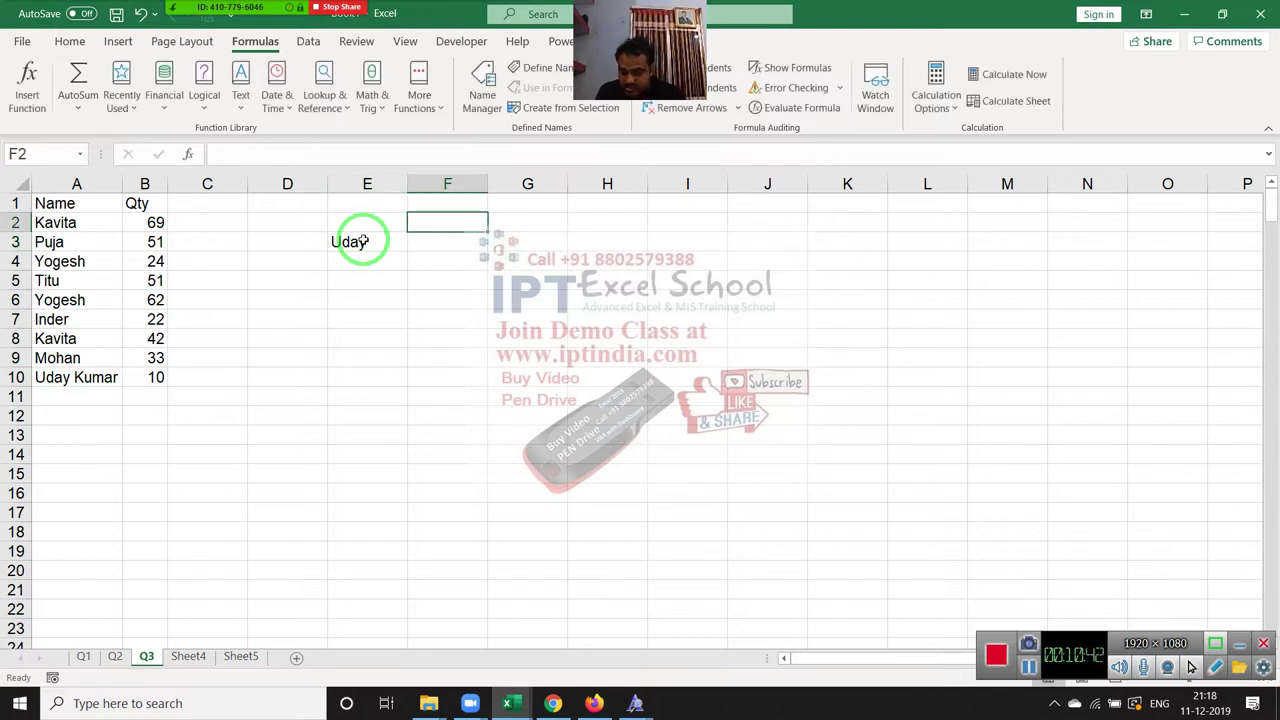
text(Qty)
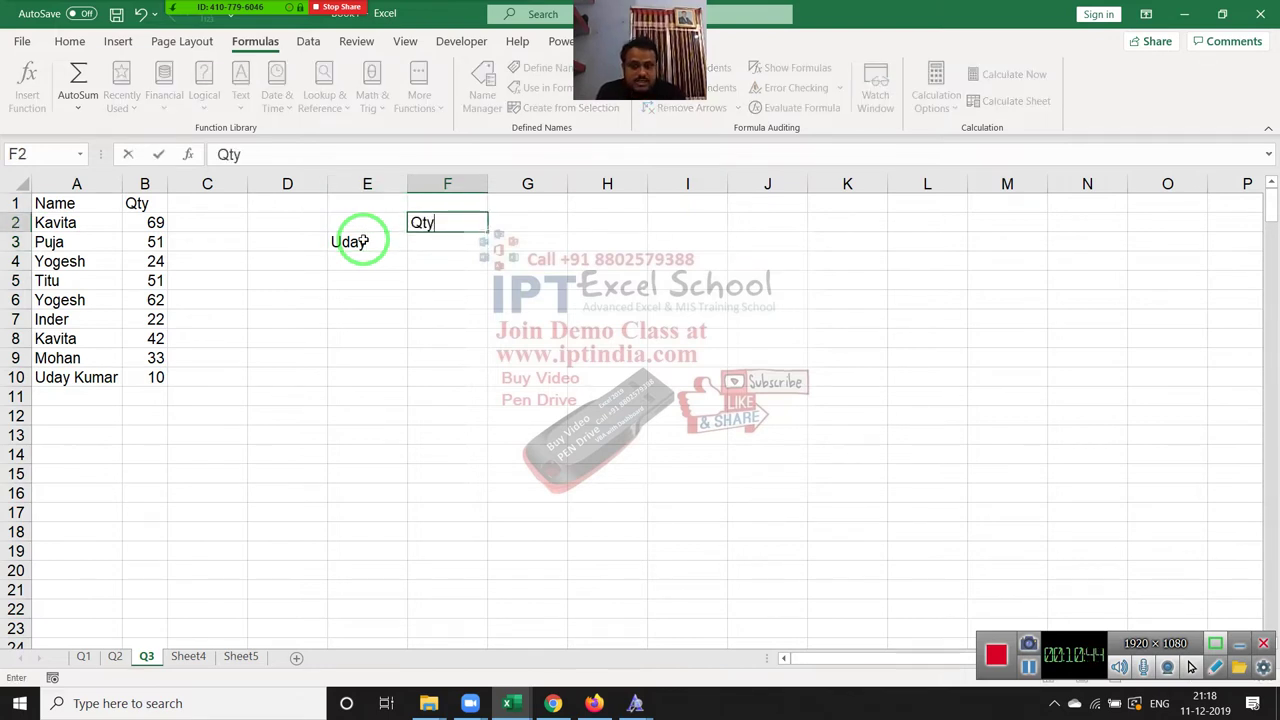
key(Return)
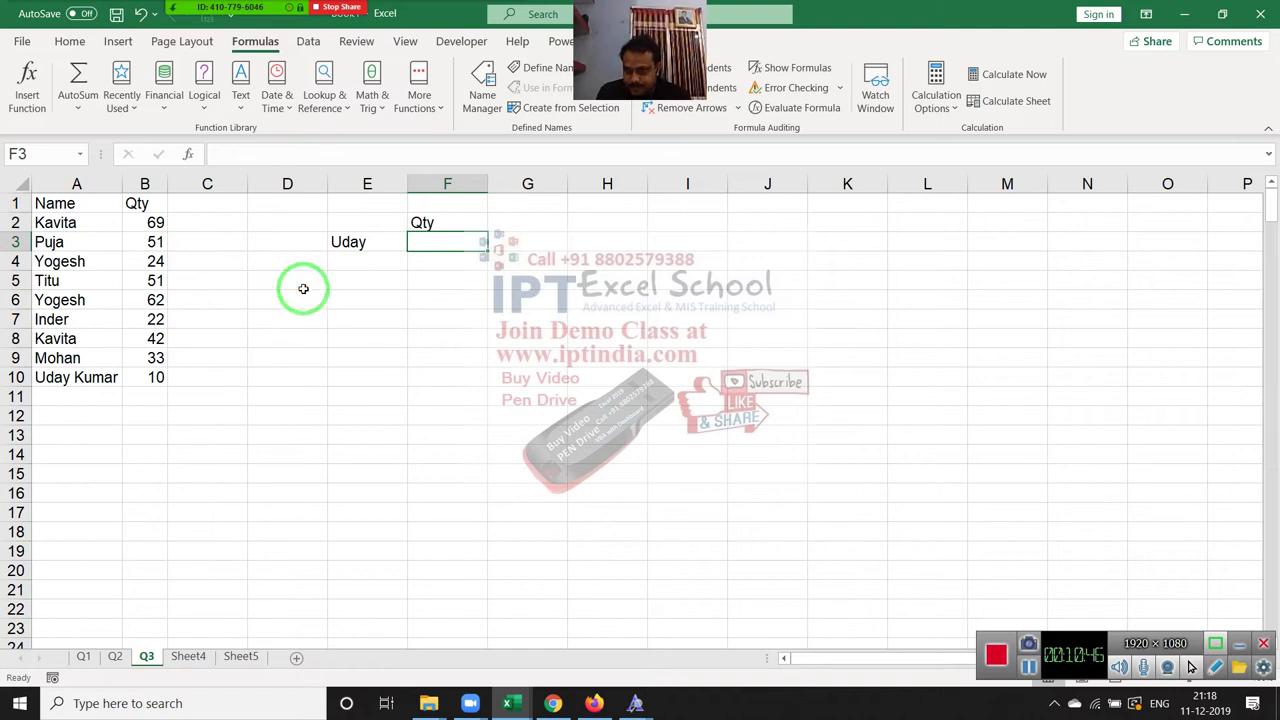
Enter =VLOOKUP(E3,A:B,2,0) in F3.
text(=vl)
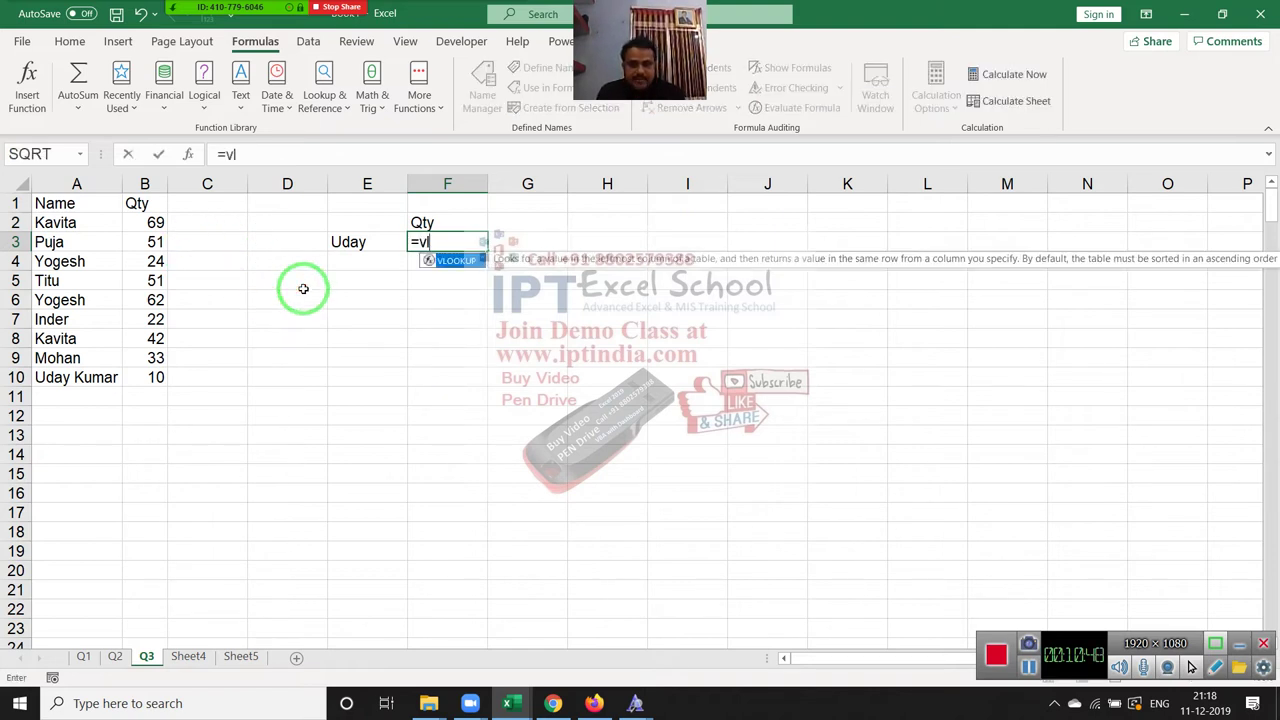
key(Tab)
key(Left)
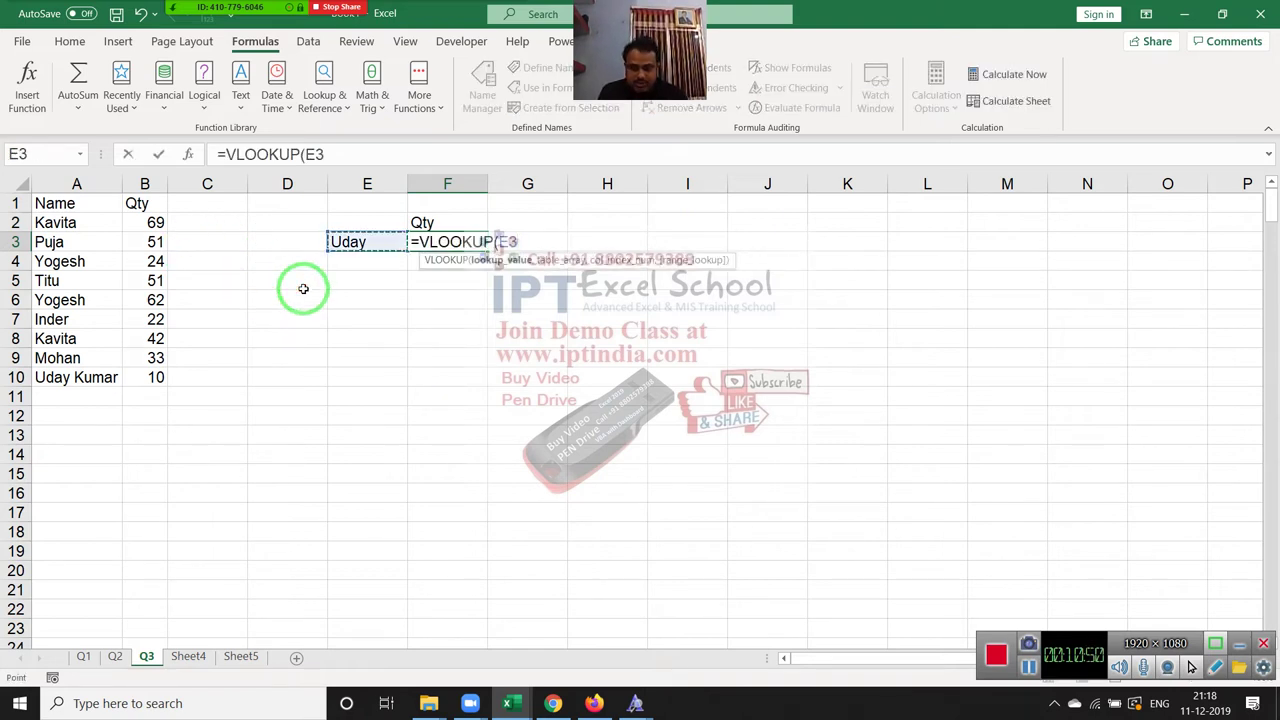
text(,)
drag(103, 184, 156, 184)
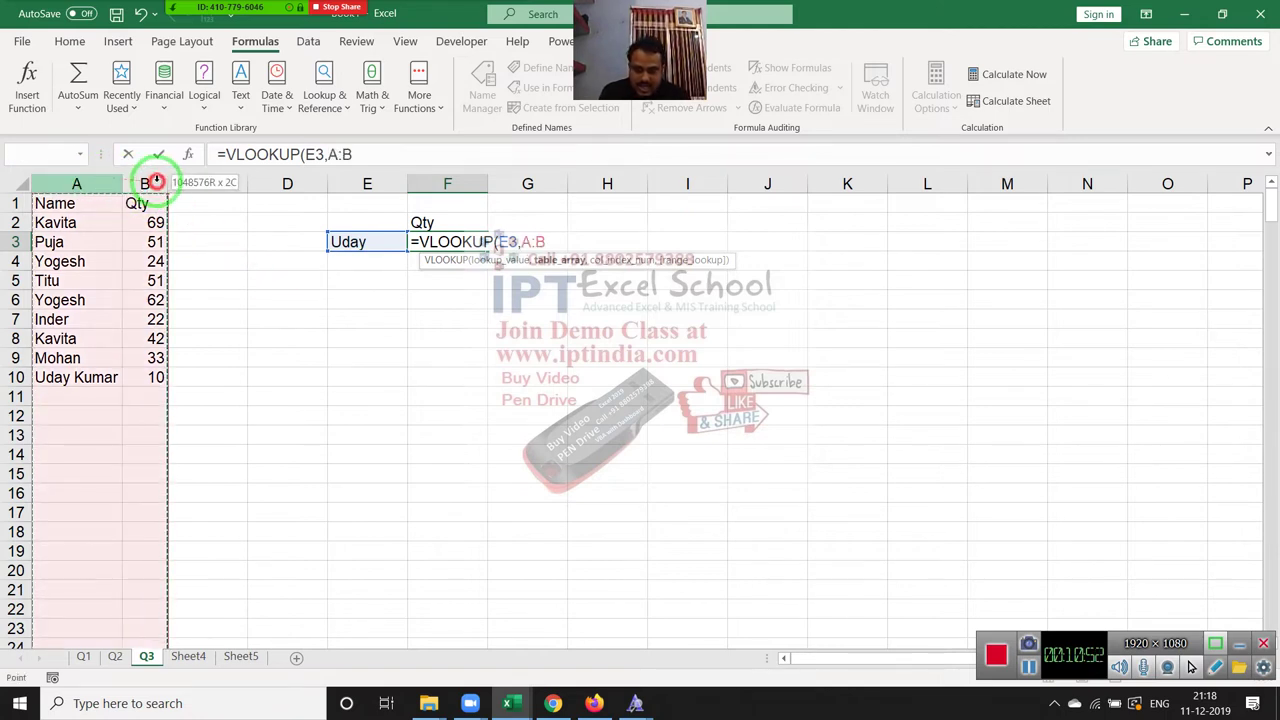
text(,2,0)
key(Return)
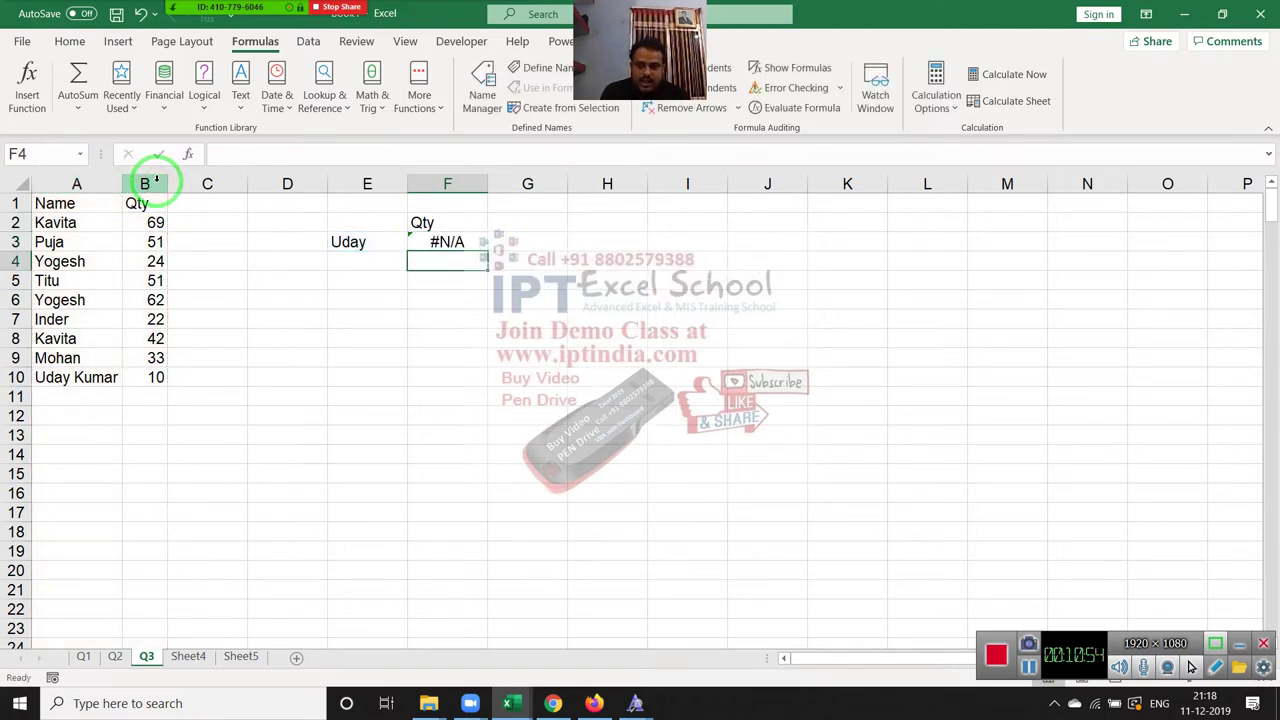
key(Up)
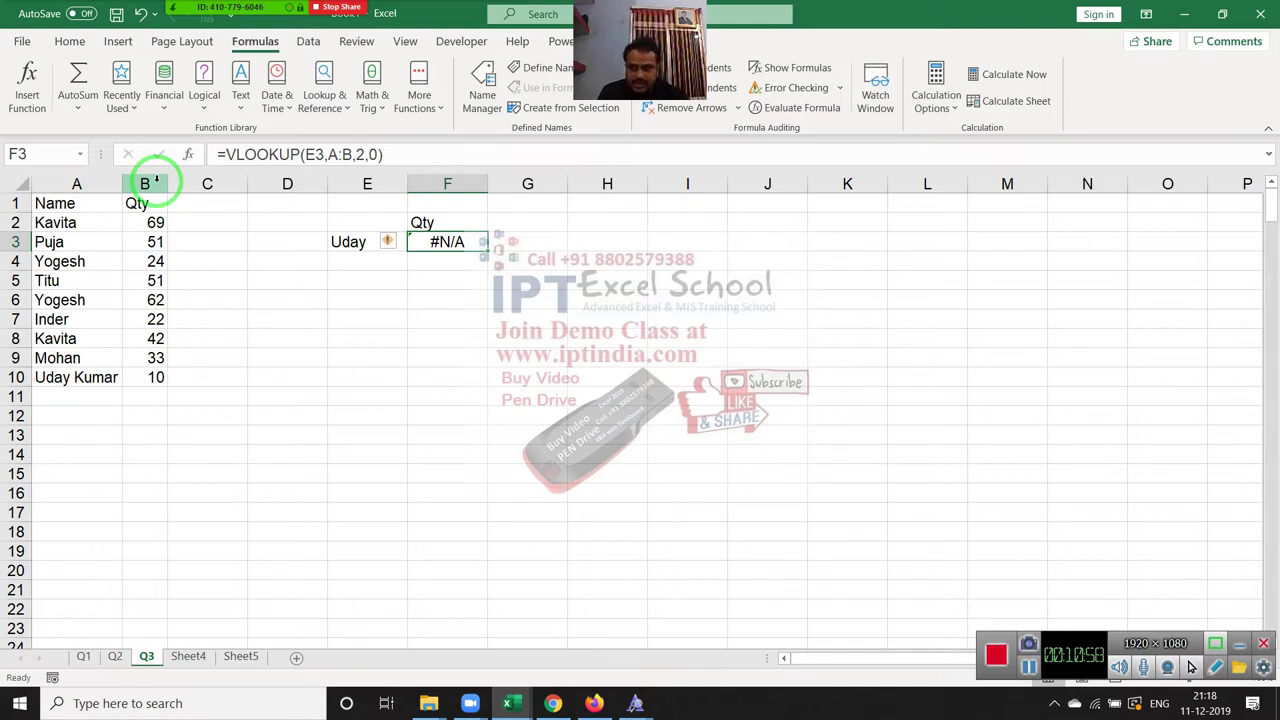
click(81, 377)
text(UdaY)
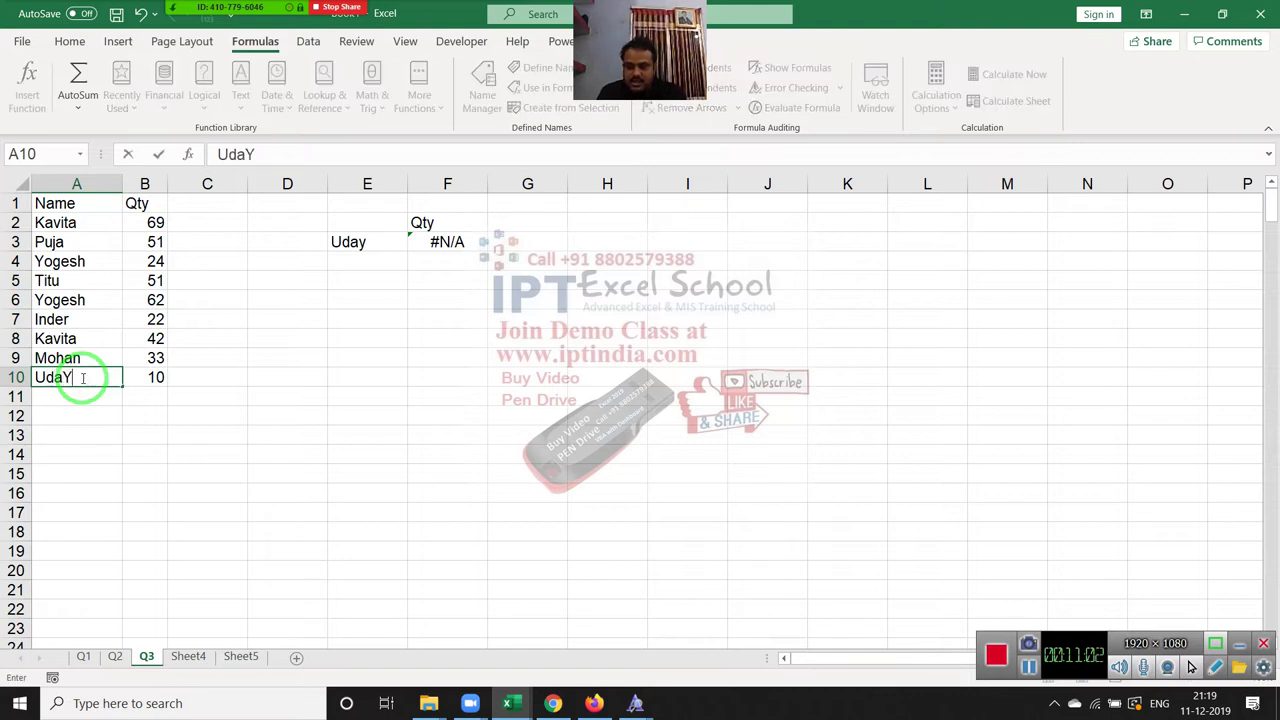
key(Return)
click(82, 377)
text(uD)
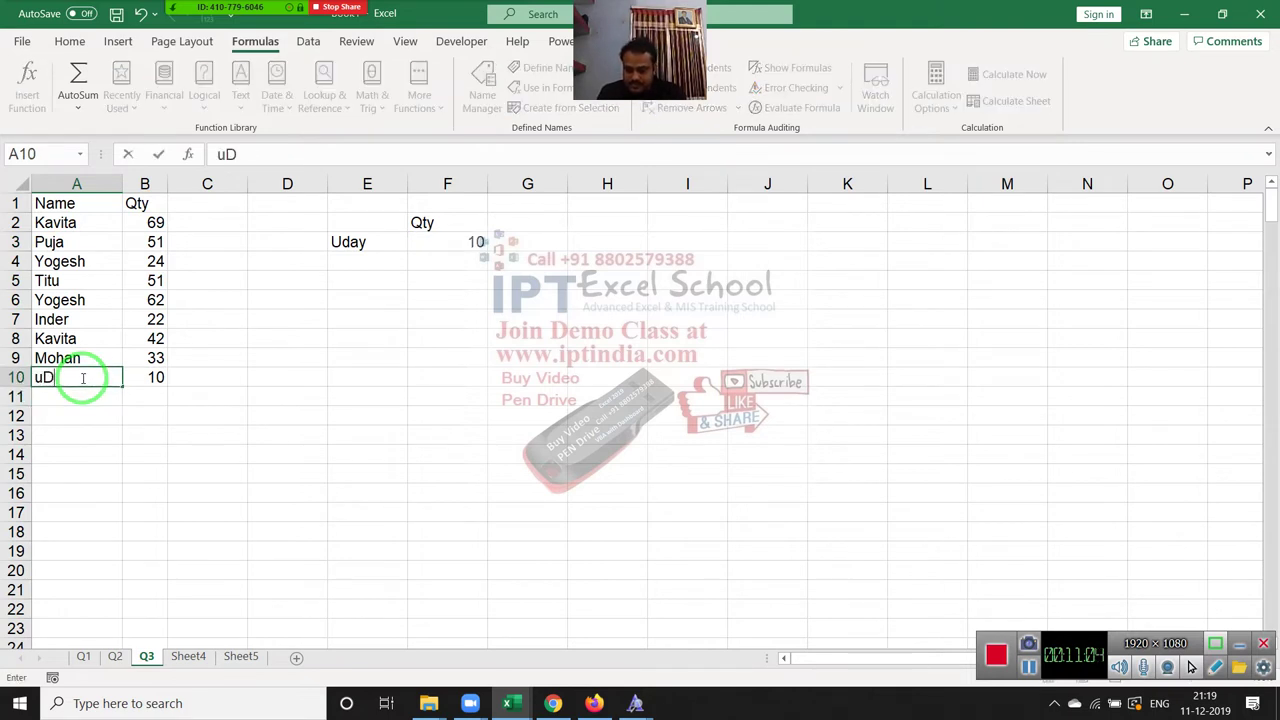
text(AY)
key(Return)
click(82, 377)
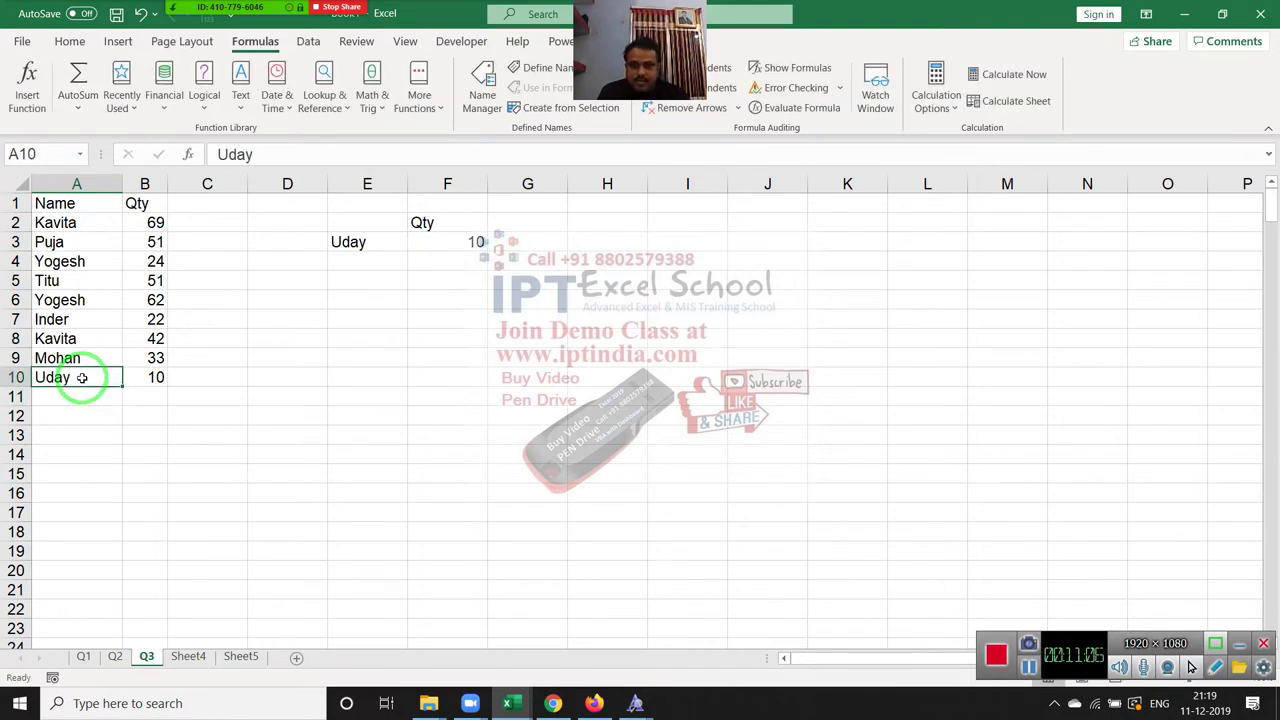
double_click(104, 377)
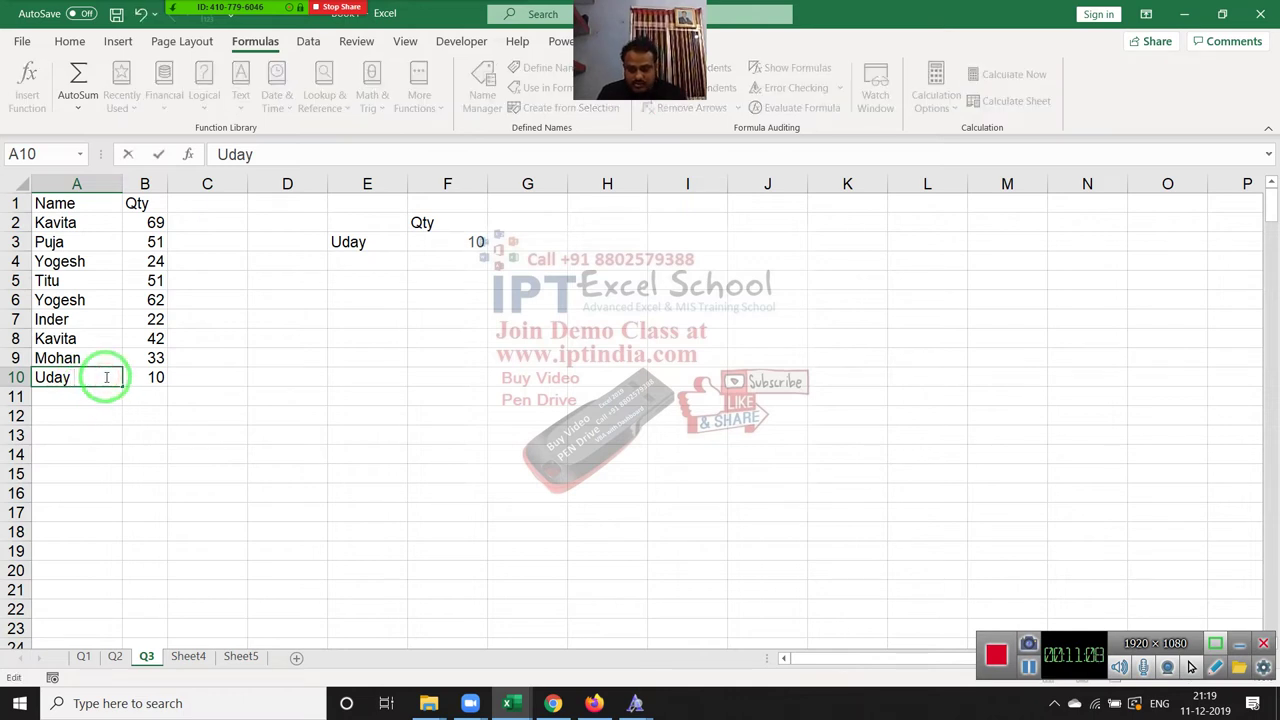
text(Kumar)
key(Return)
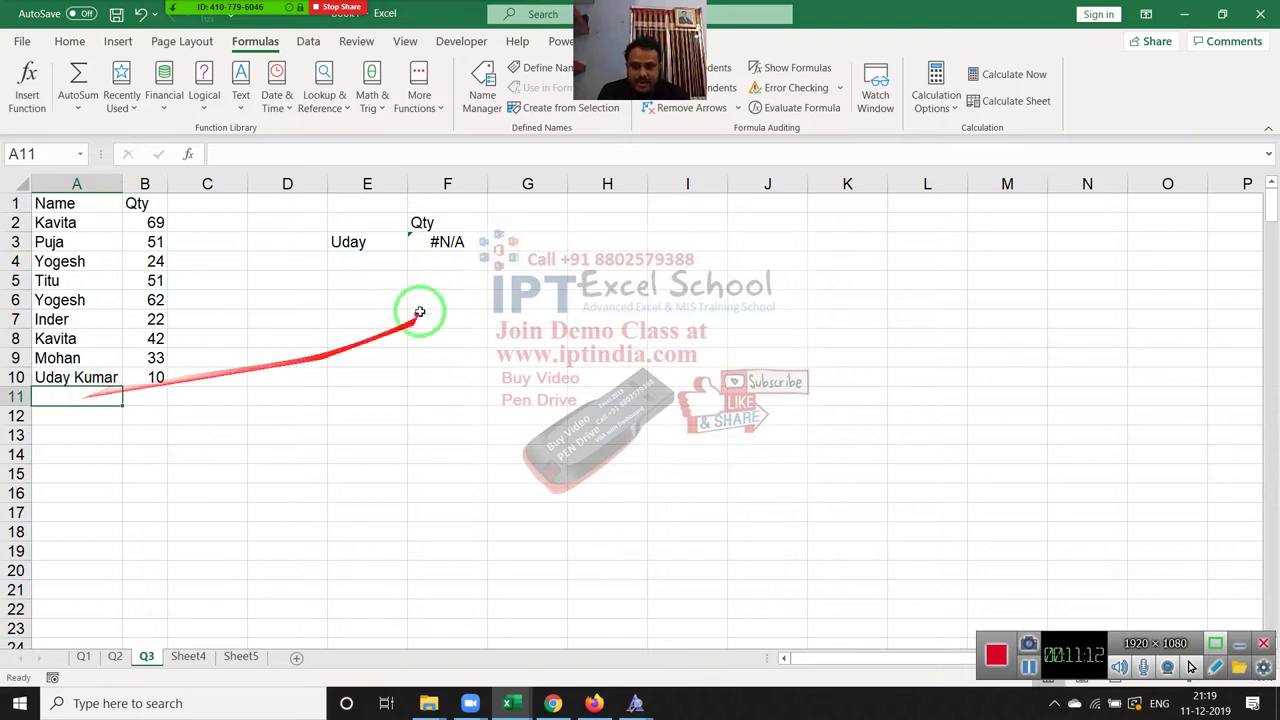
Wrap the E3 name in asterisks as *Uday* so F3 returns 10.
double_click(348, 243)
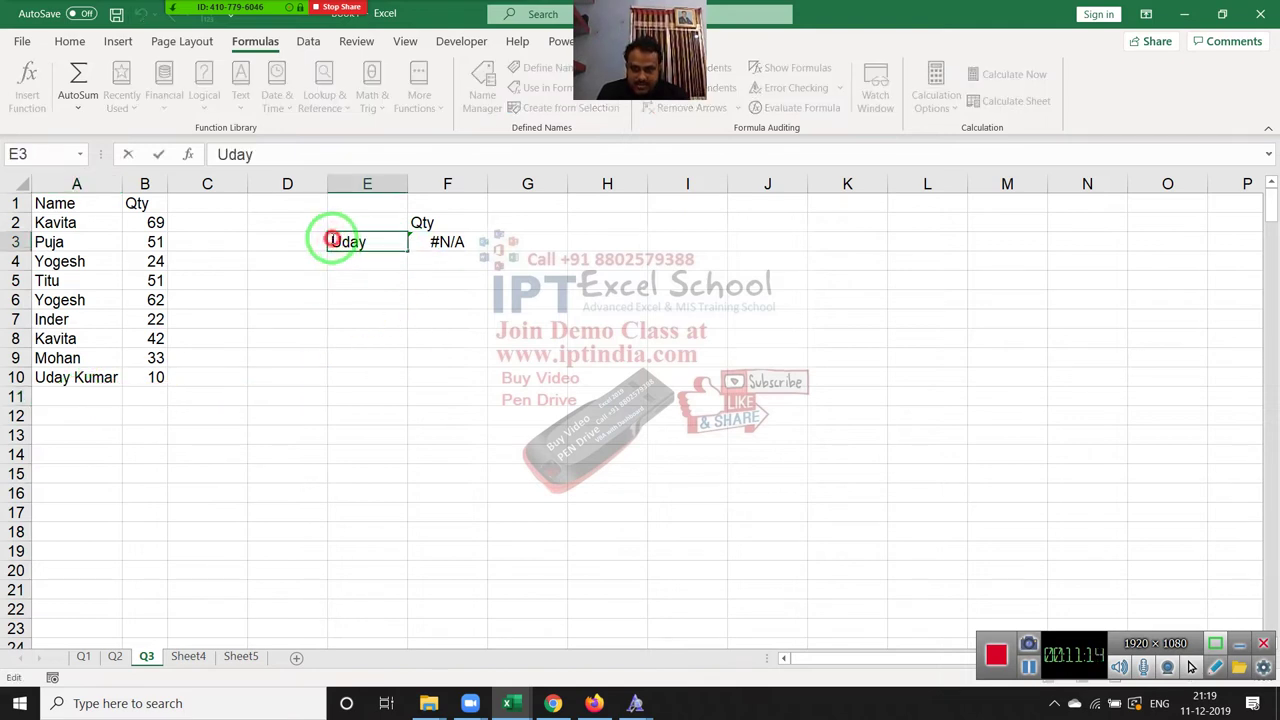
text(*)
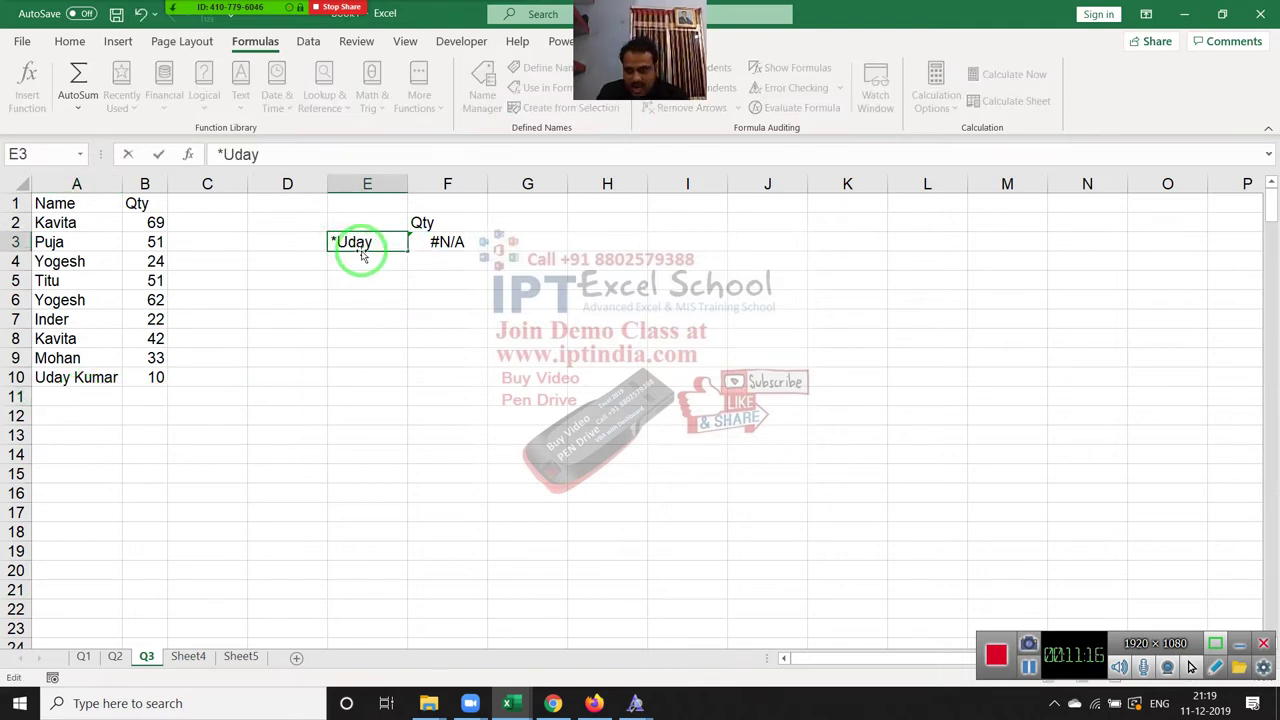
click(376, 240)
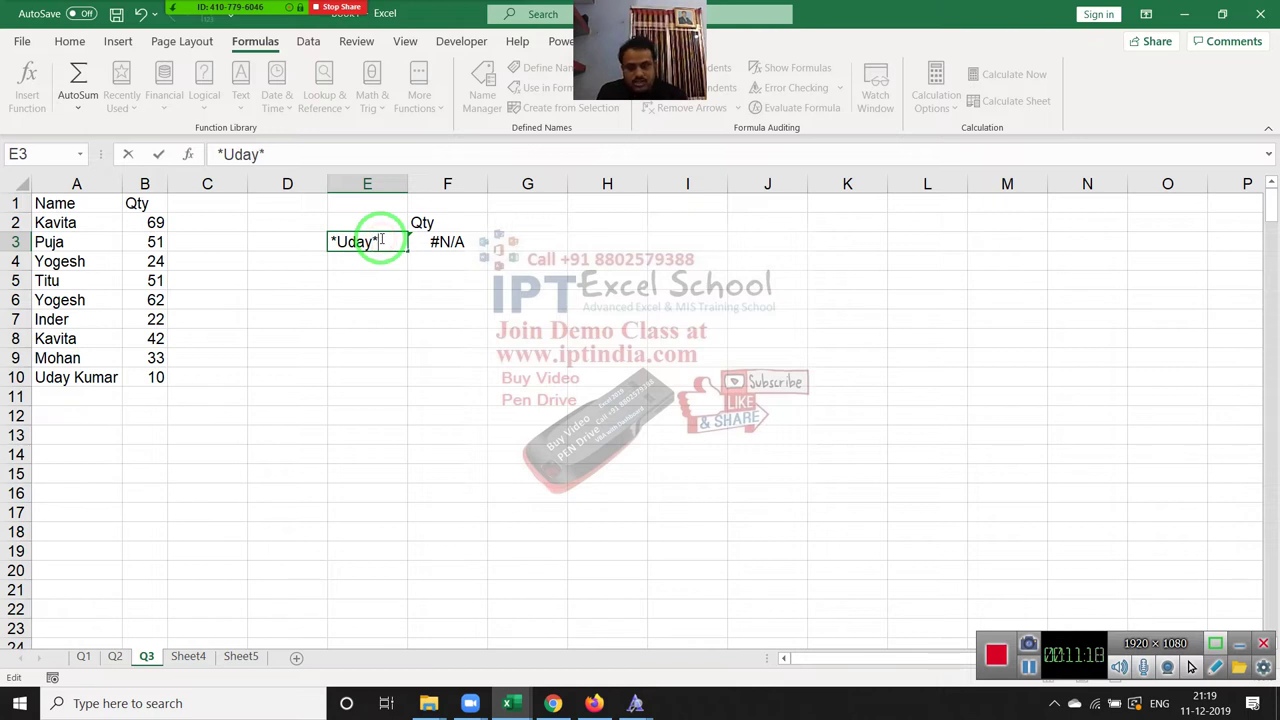
key(Return)
click(466, 241)
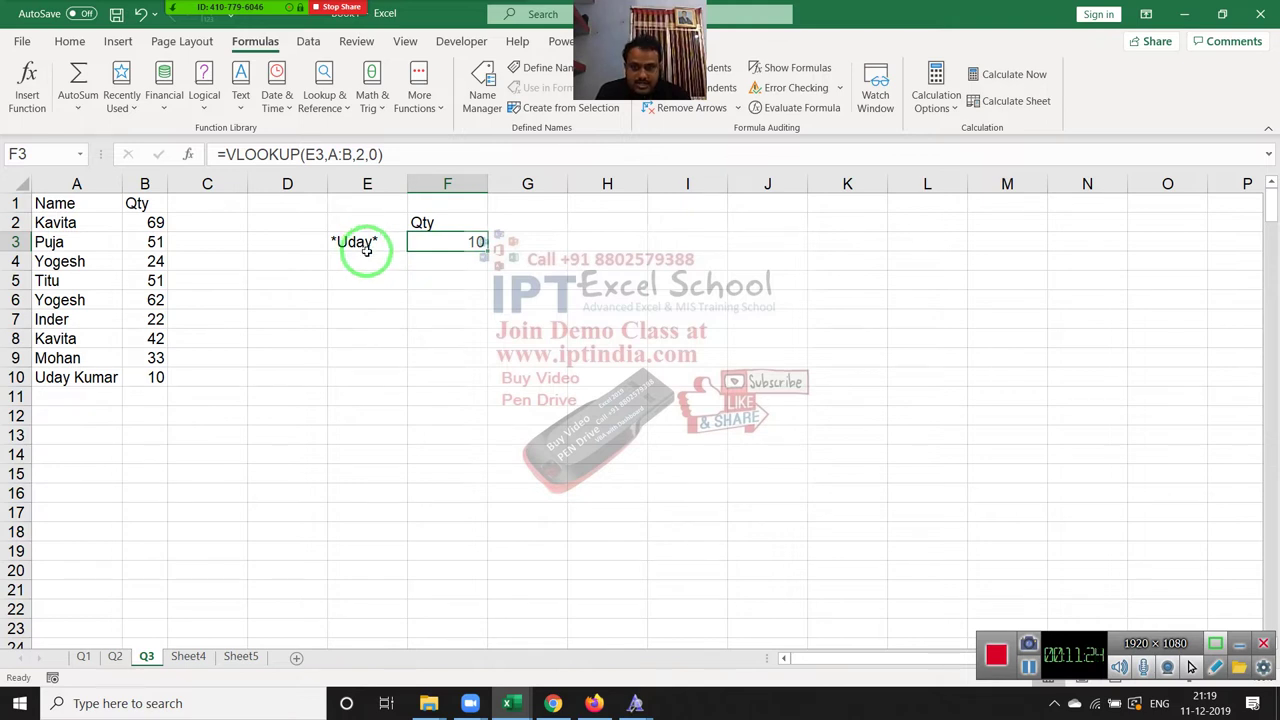
click(367, 250)
Enter the wildcard patterns *Uday in E4 and Uday* in E5 beneath *Uday*, then select F3's VLOOKUP.
click(373, 260)
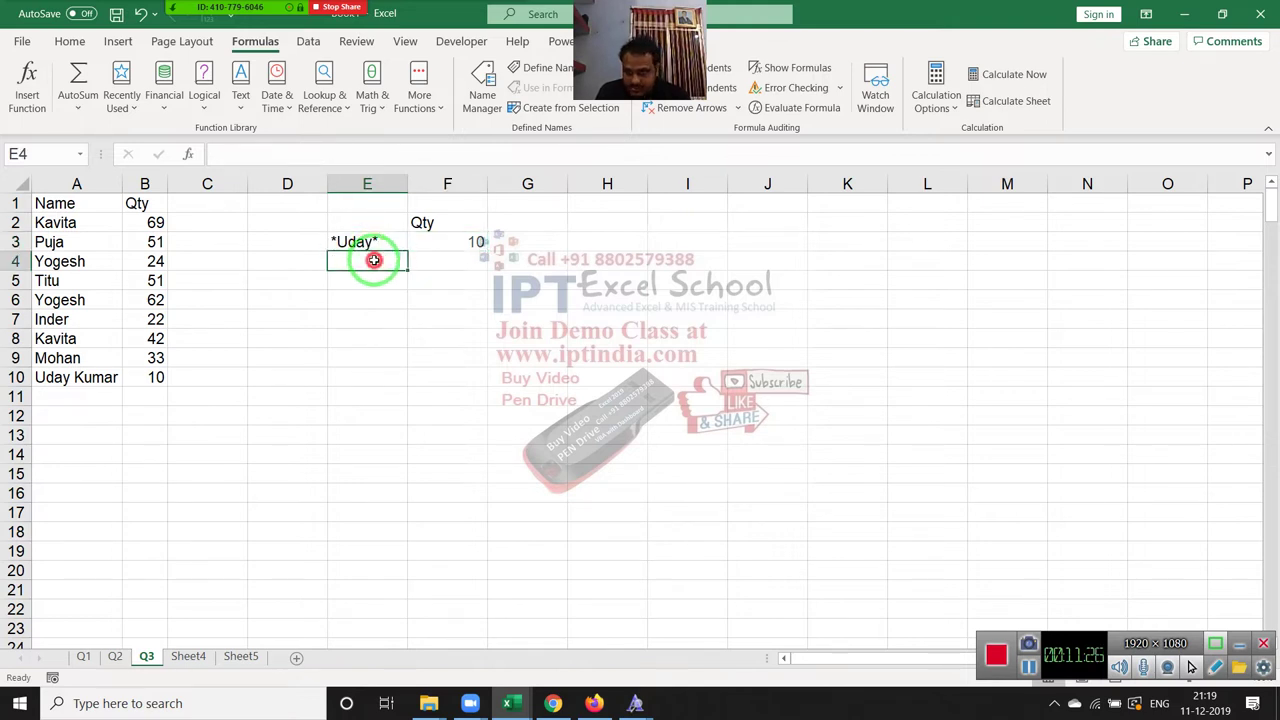
text(*Uday*)
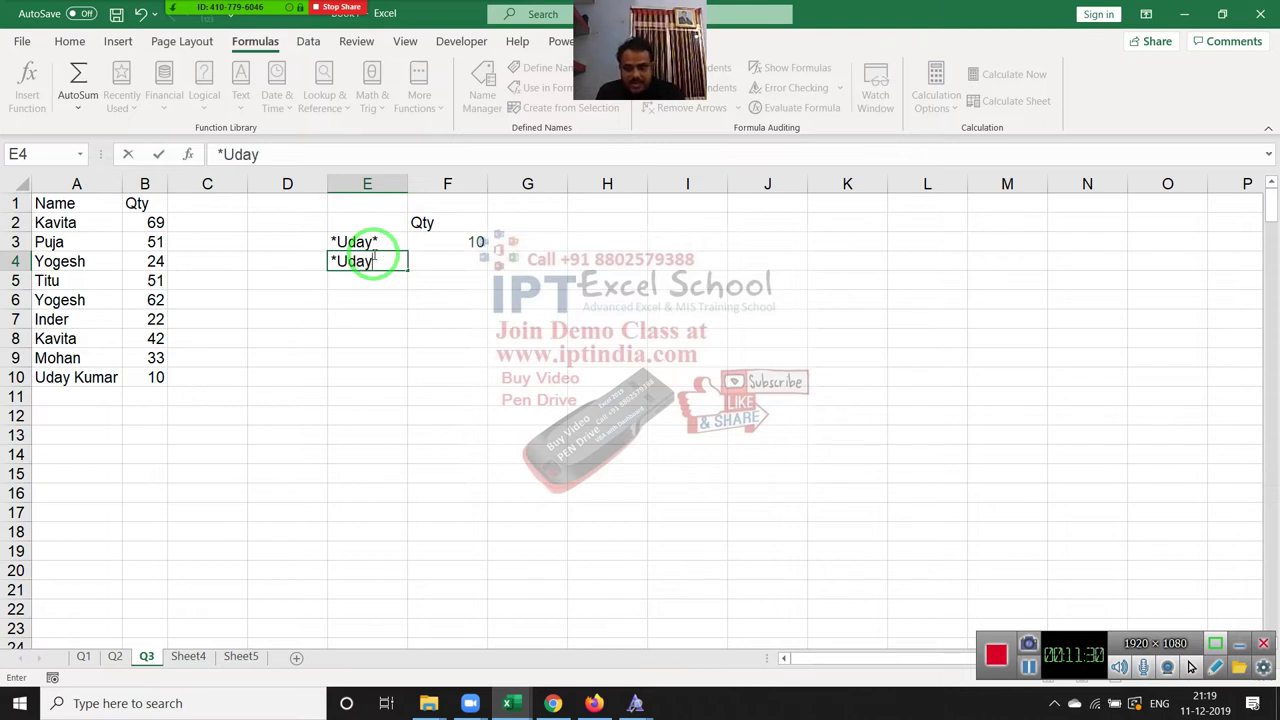
key(Return)
text(Uda)
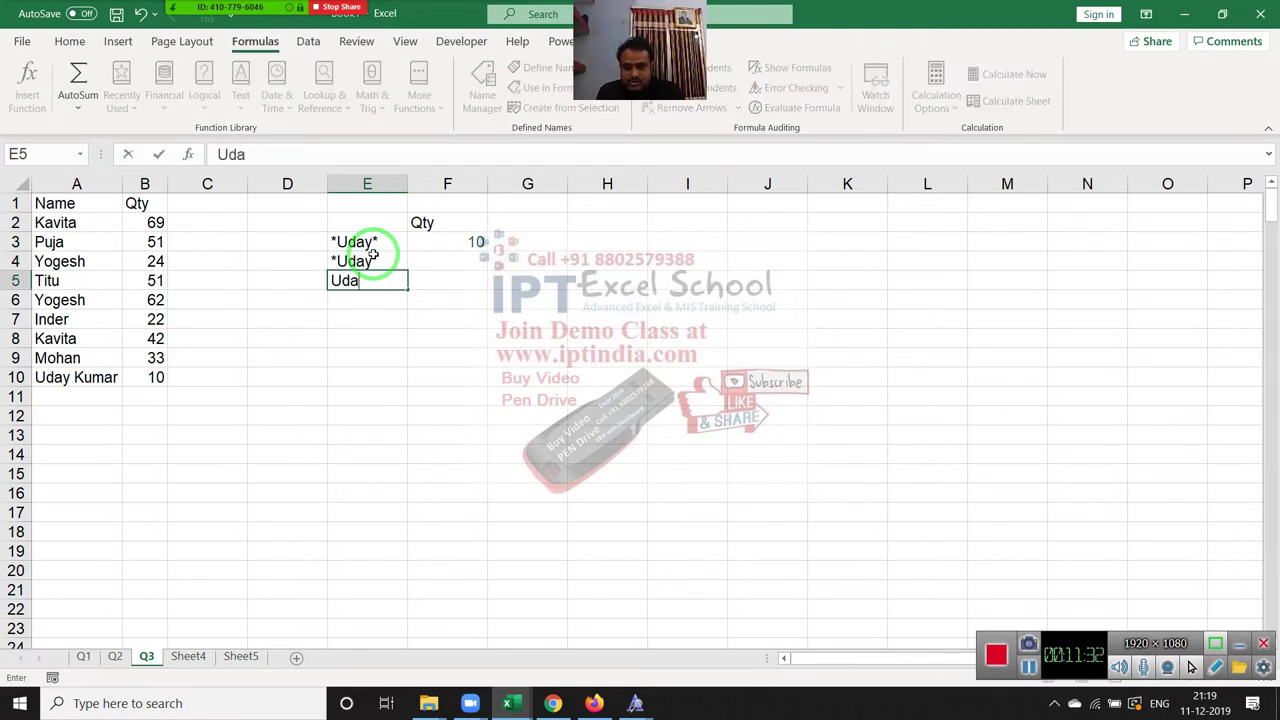
text(y*)
key(Return)
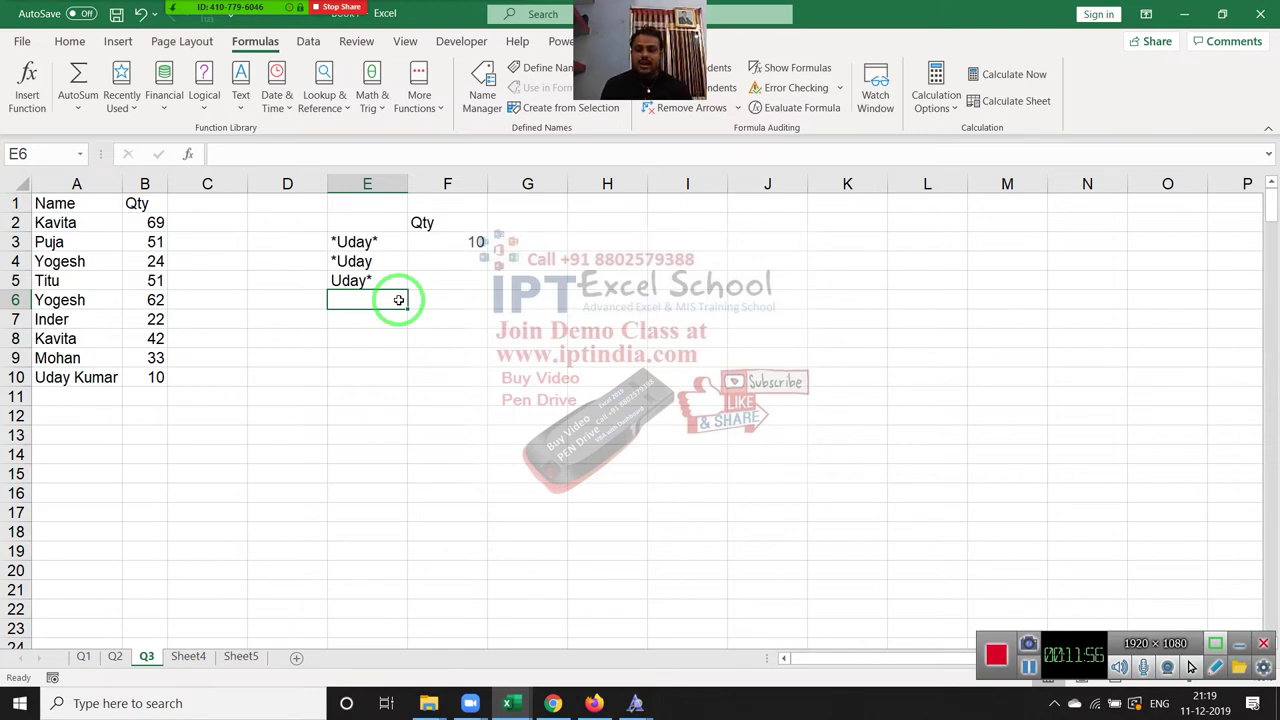
key(Up)
key(Up)
key(Up)
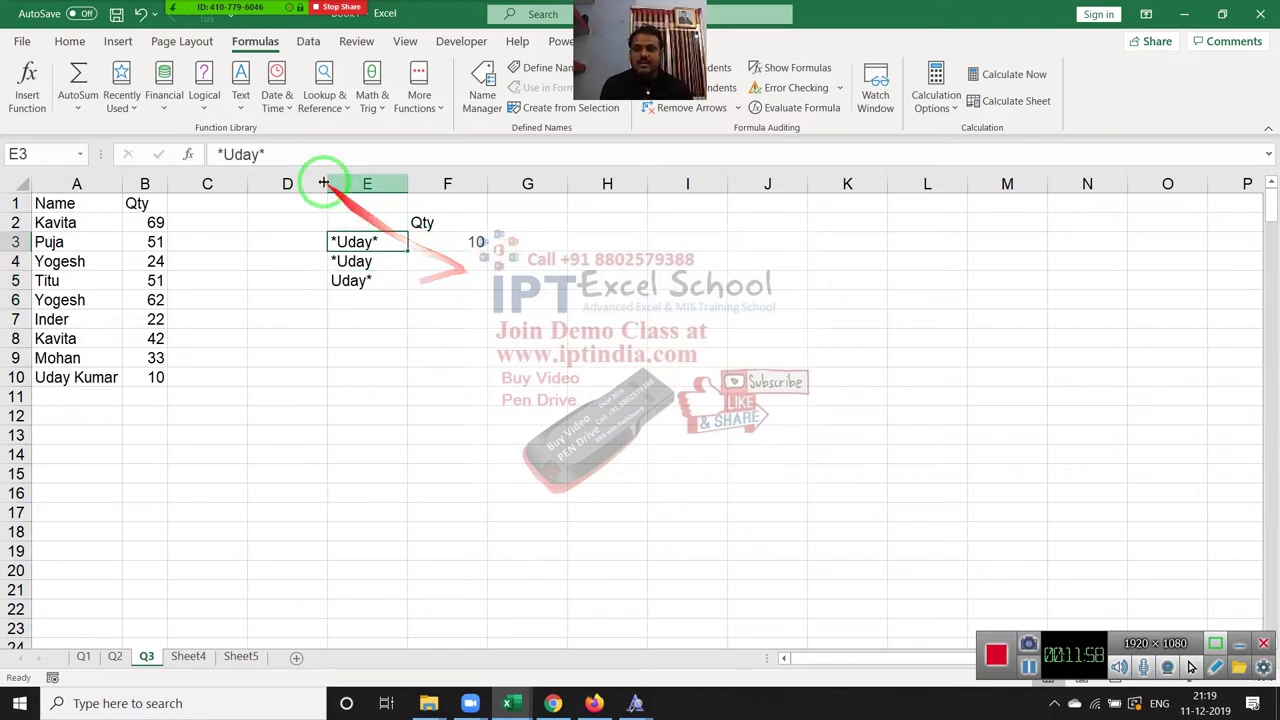
click(300, 154)
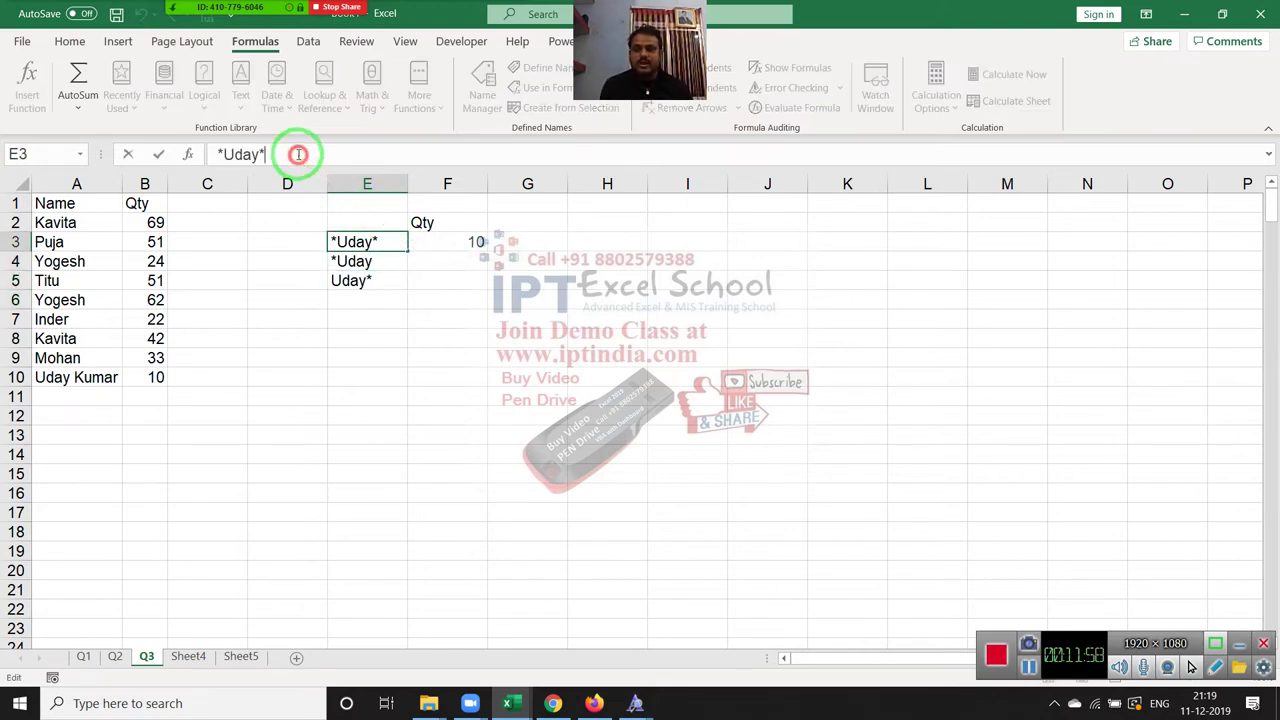
click(427, 260)
click(440, 245)
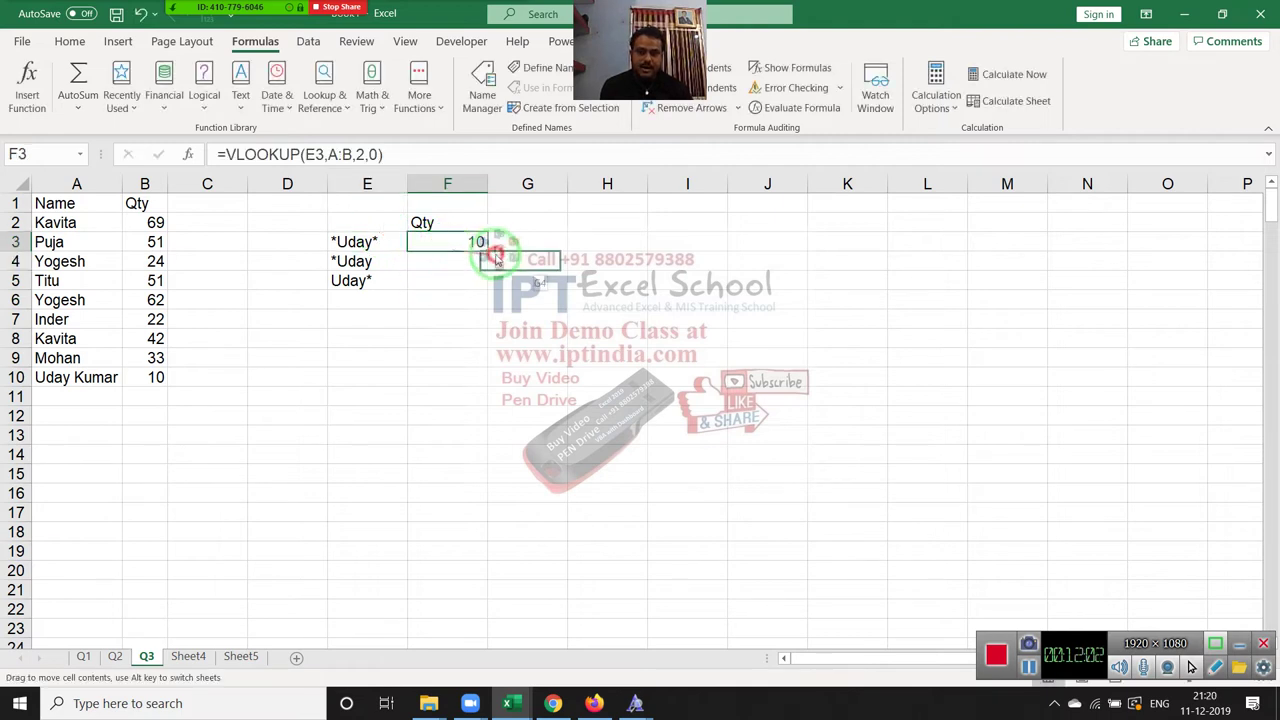
Move the VLOOKUP result from F3 to G3 and enter Uday in F4.
drag(447, 250, 527, 245)
click(462, 243)
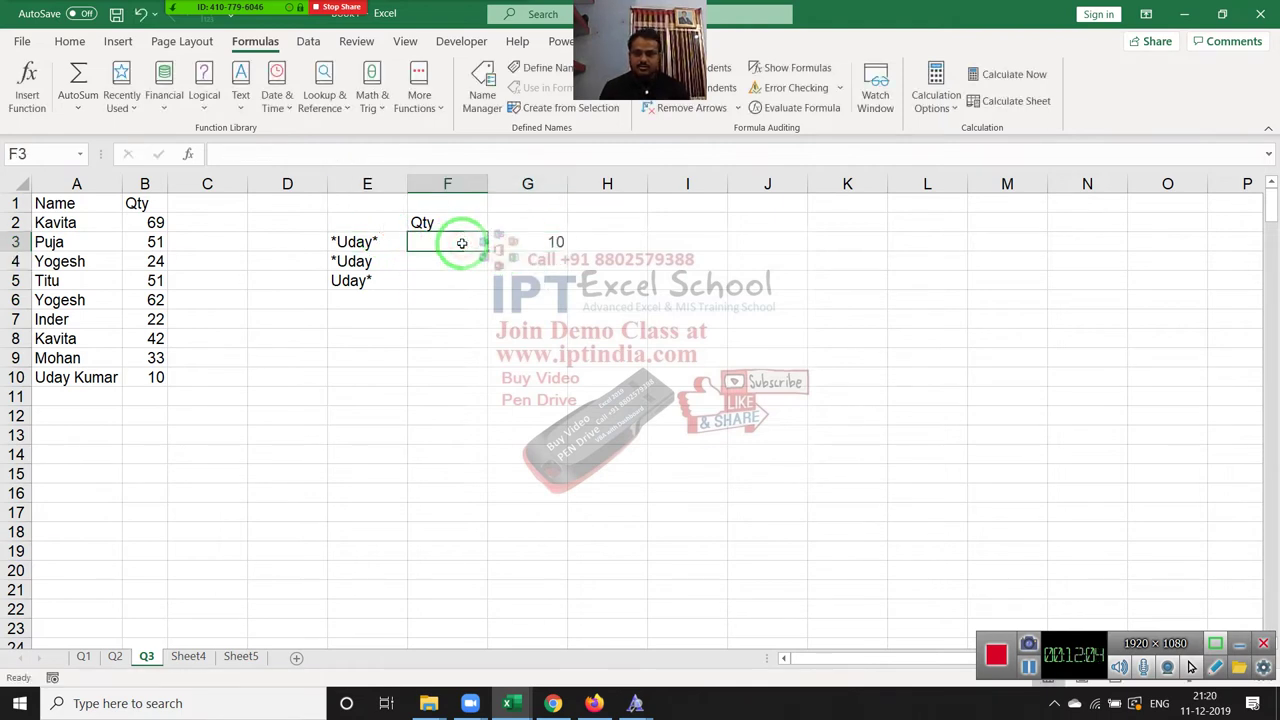
key(Down)
text(Uday)
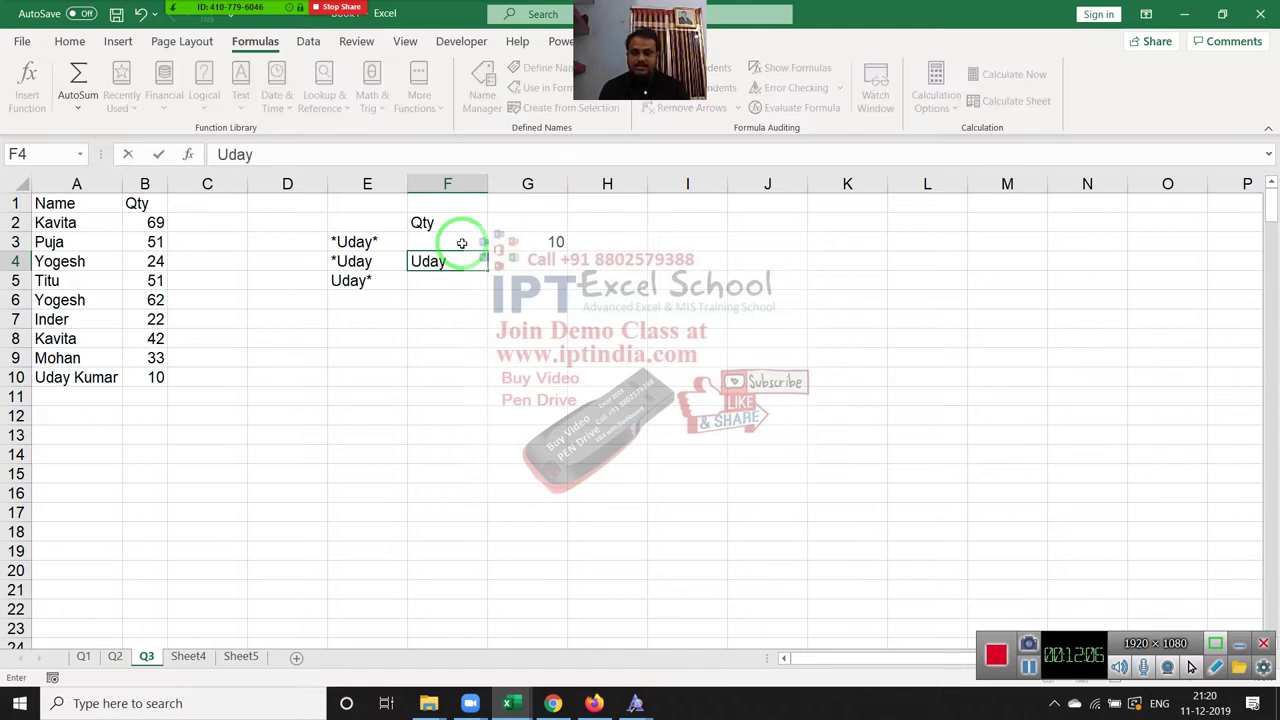
key(Return)
key(shift+Down)
key(shift+Down)
key(shift+Down)
key(Up)
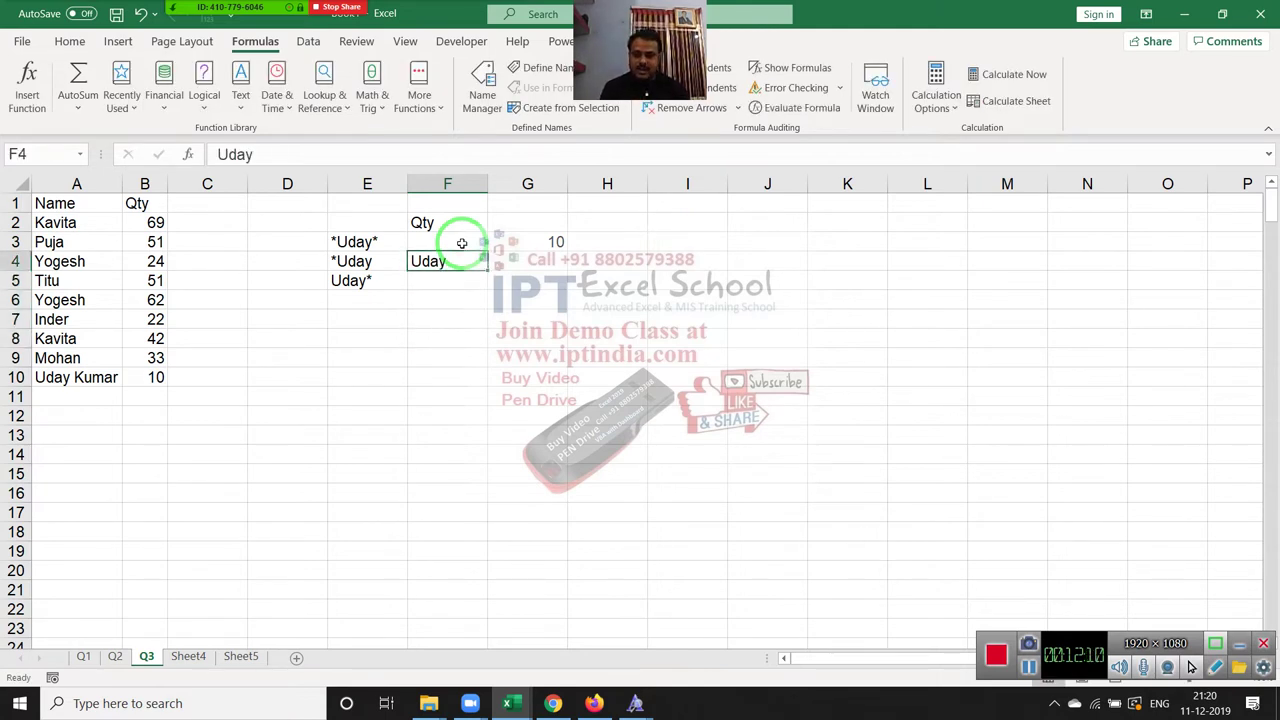
Copy G3's VLOOKUP down into G4 and point its lookup value at F4.
key(Right)
key(ctrl+d)
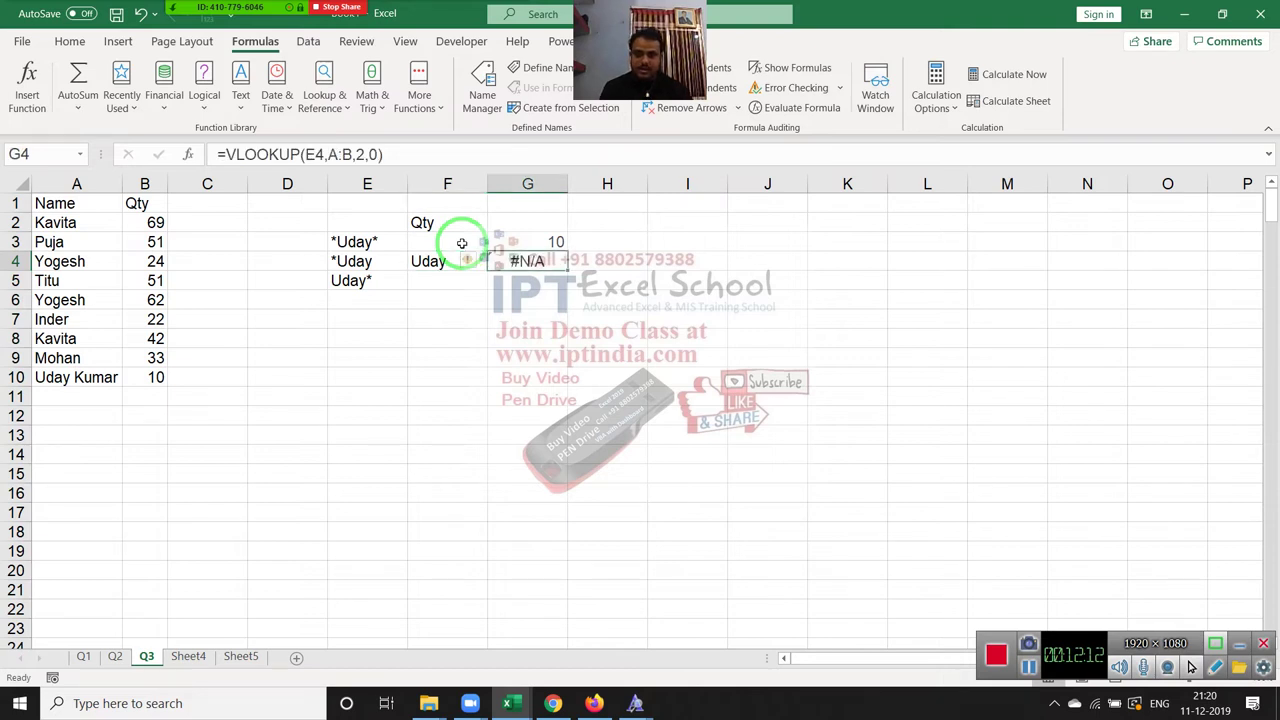
click(415, 150)
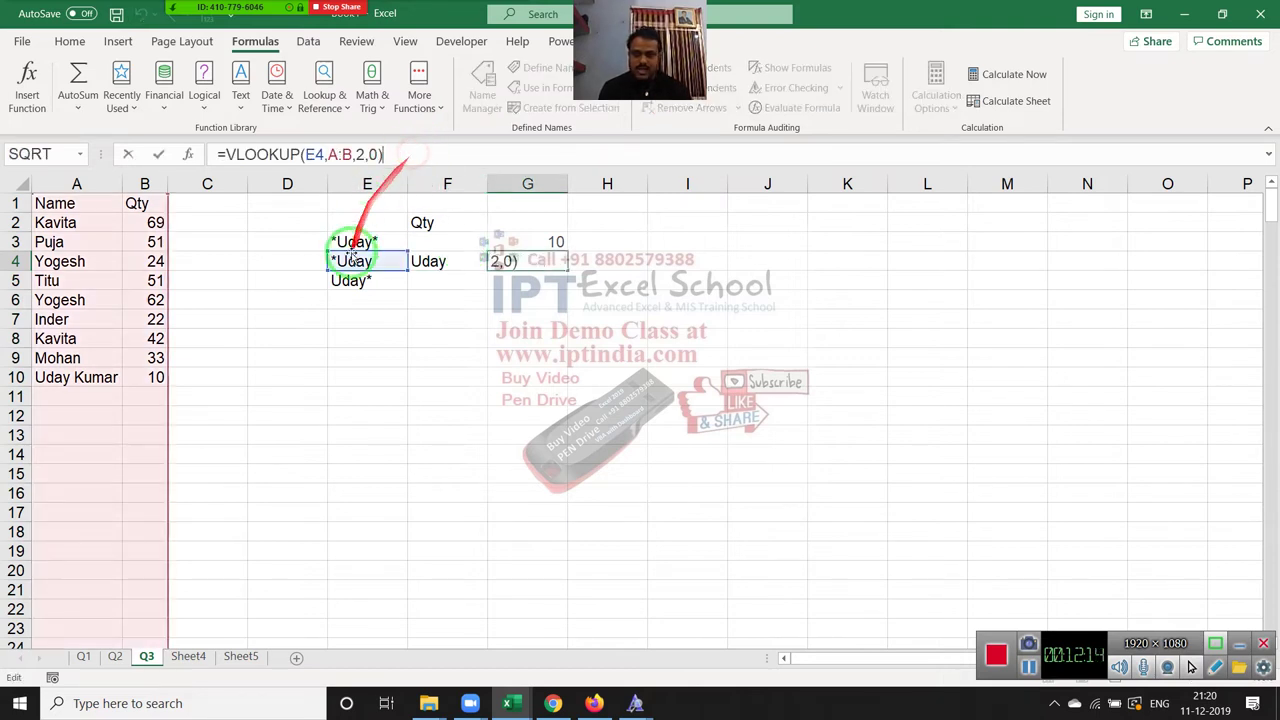
drag(376, 273, 416, 268)
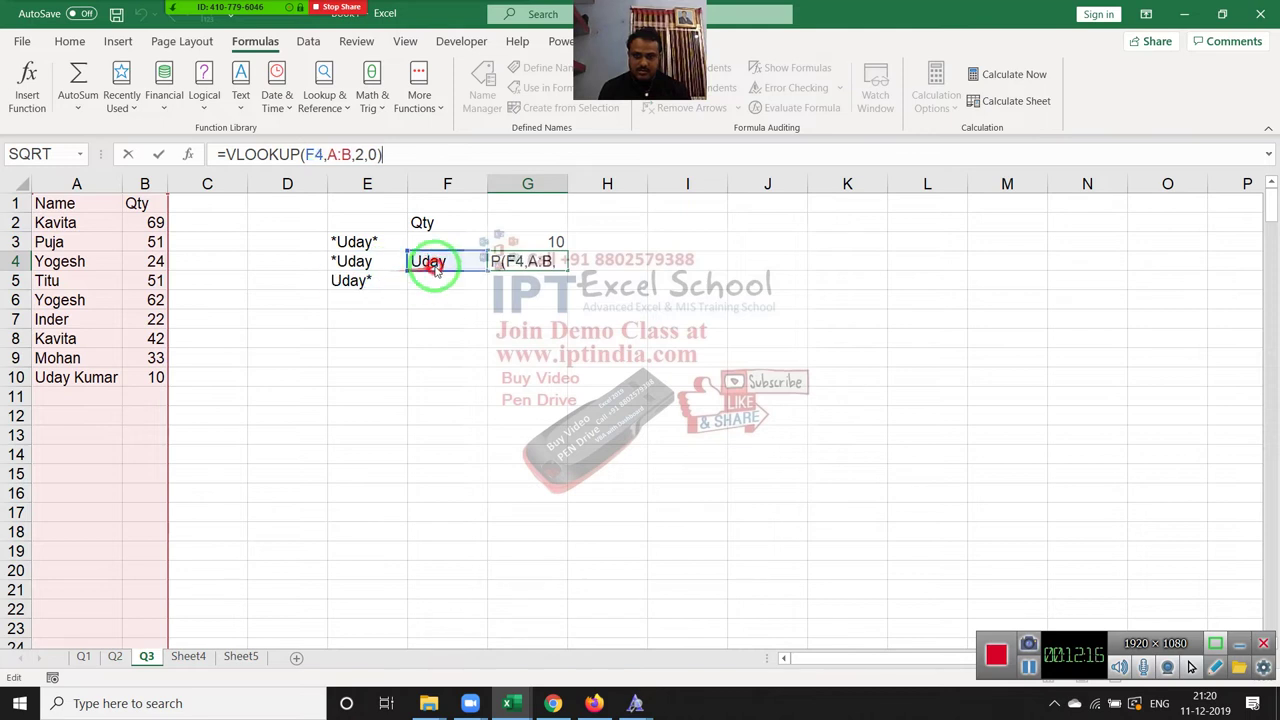
Wrap F4 in asterisks so G4 reads =VLOOKUP("*"&F4&"*",A:B,2,0), returning 10.
click(371, 166)
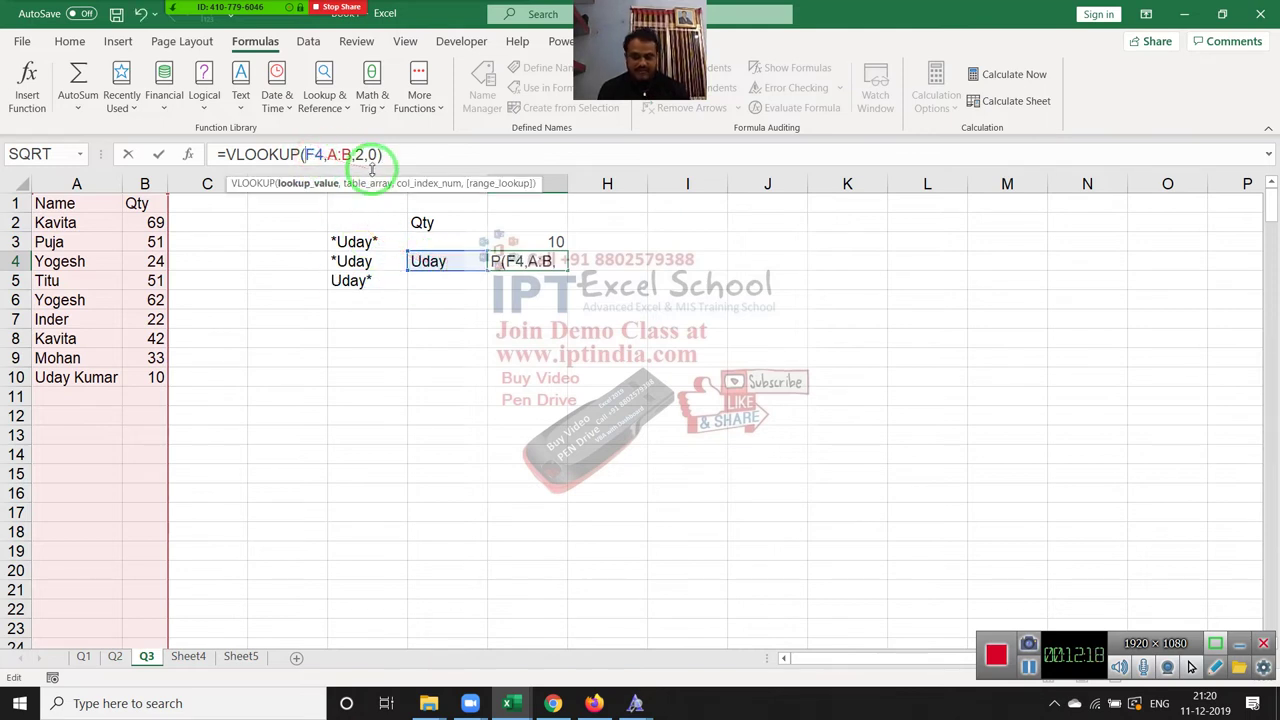
text("8)
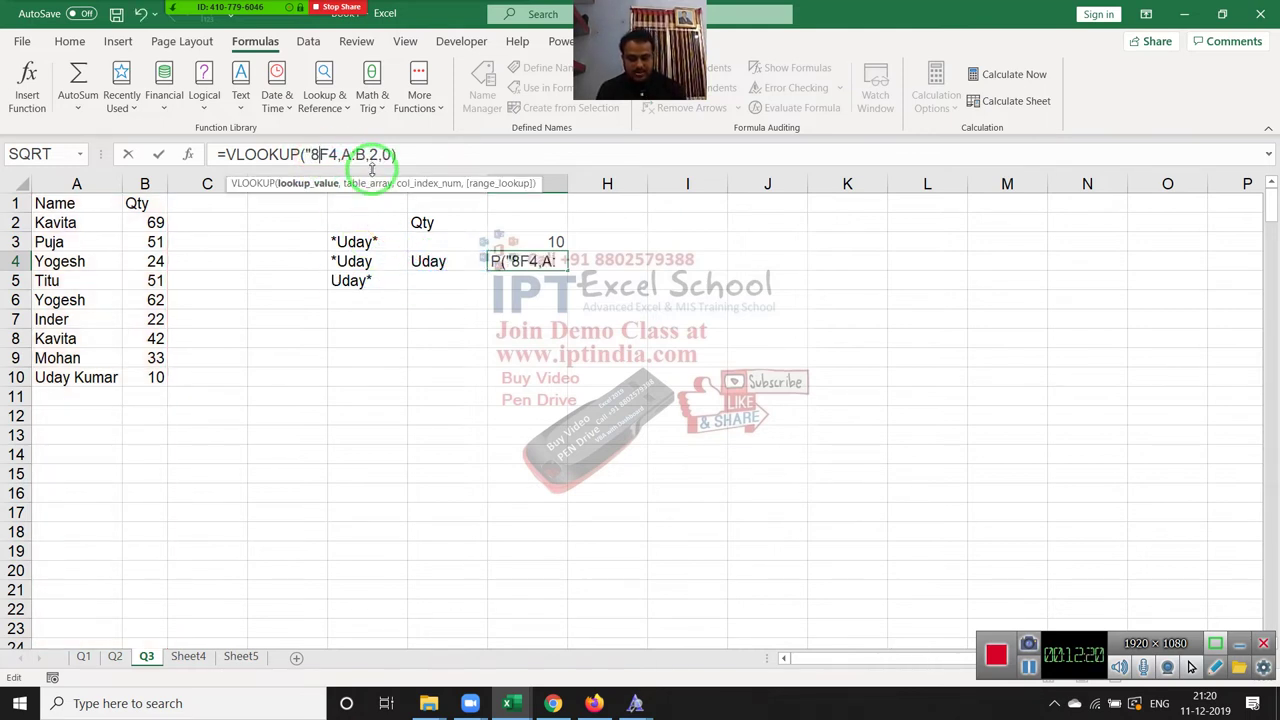
text(")
key(BackSpace)
key(BackSpace)
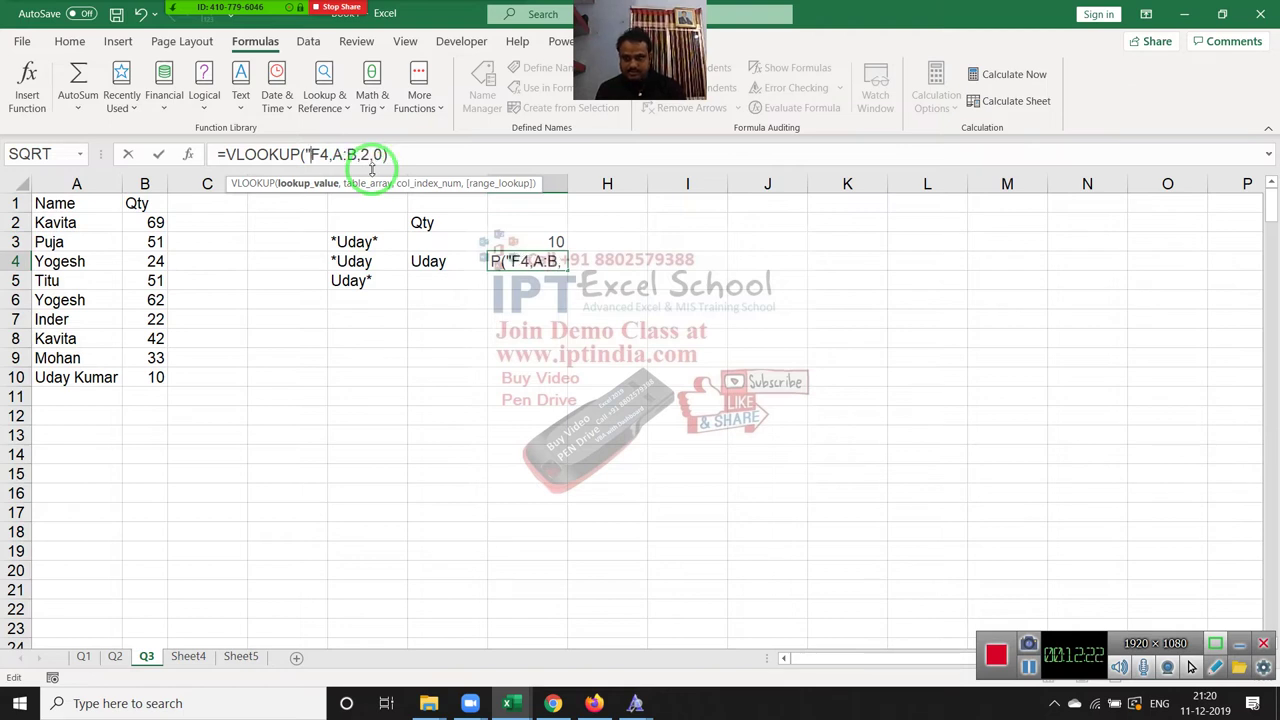
text(*")
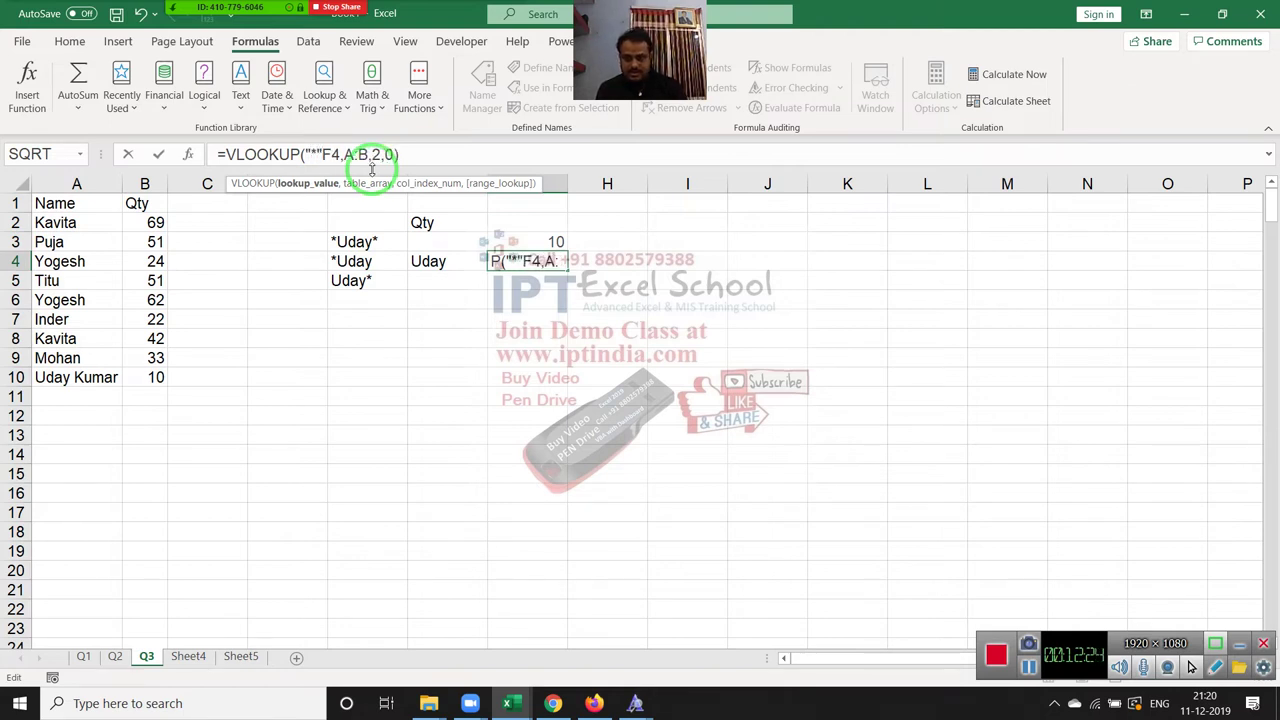
text(&)
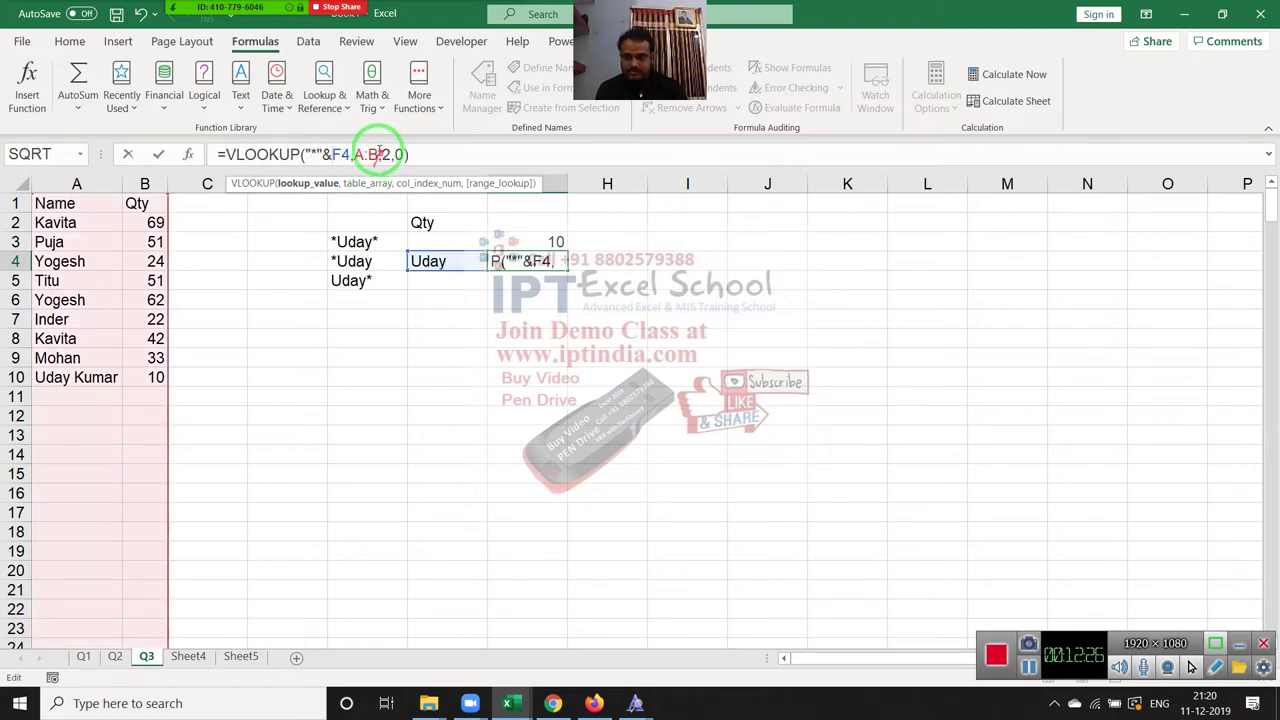
click(349, 155)
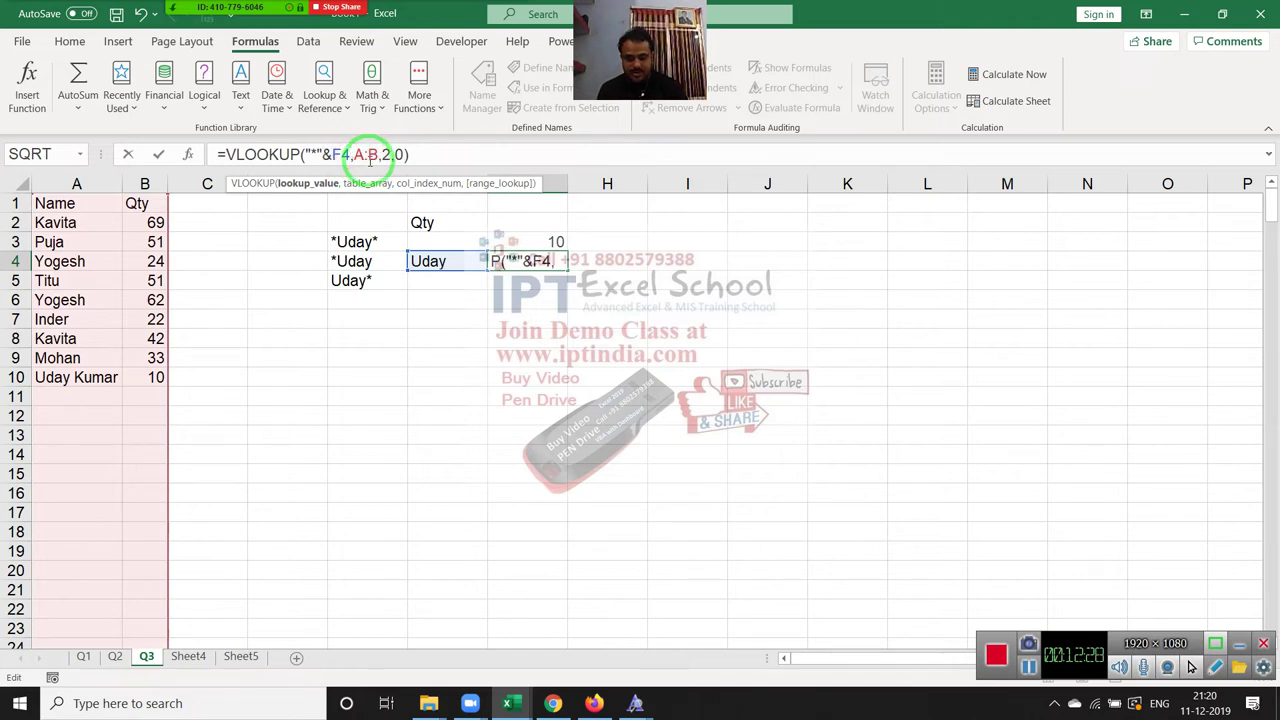
text(&")
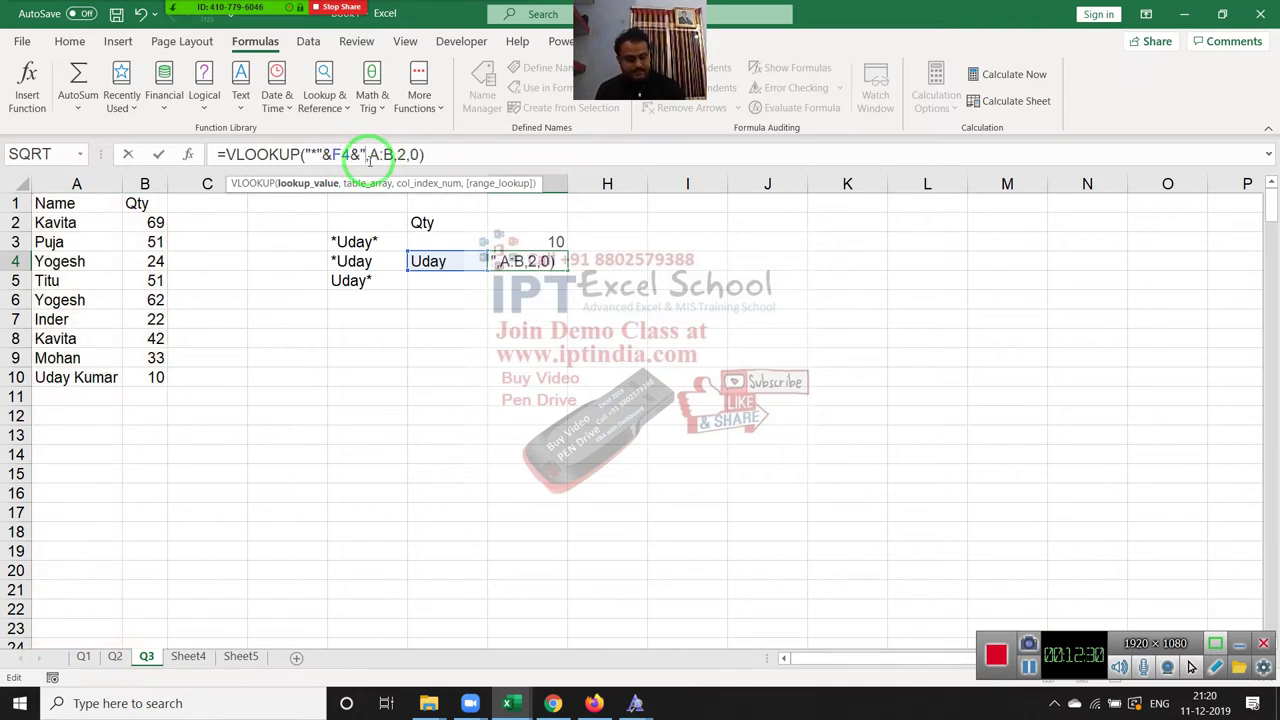
text(*")
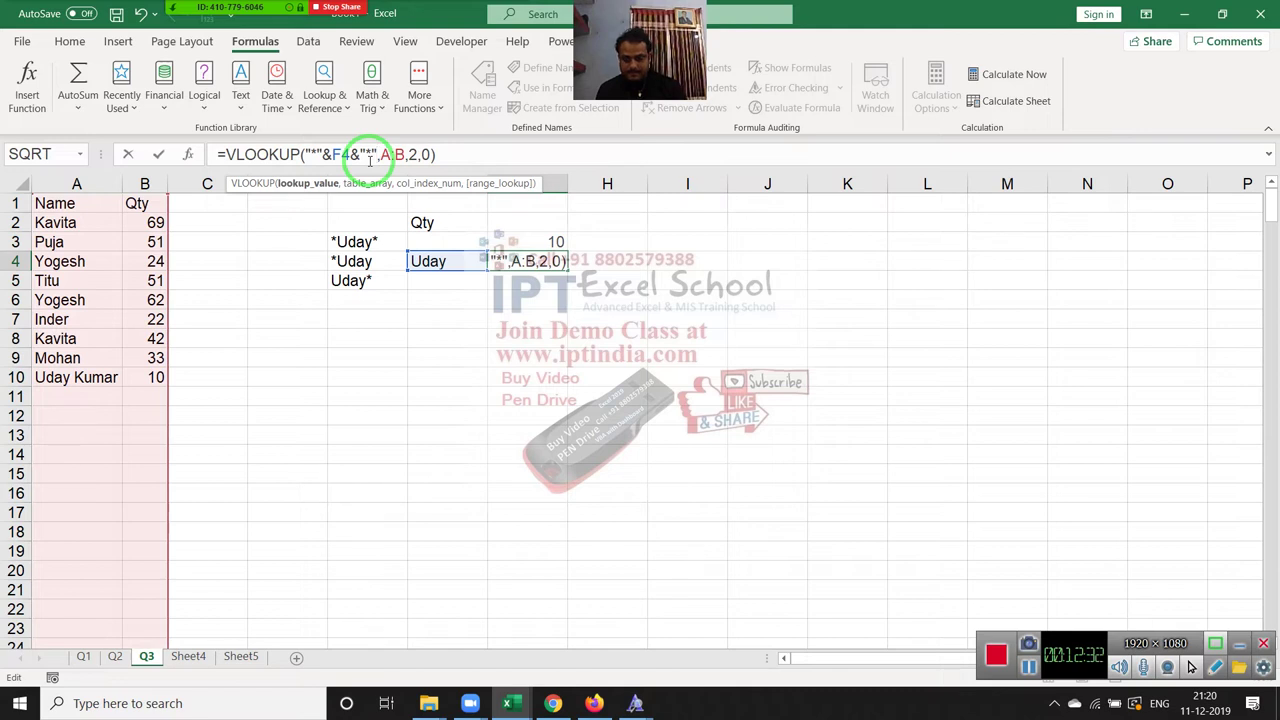
text(&)
key(Return)
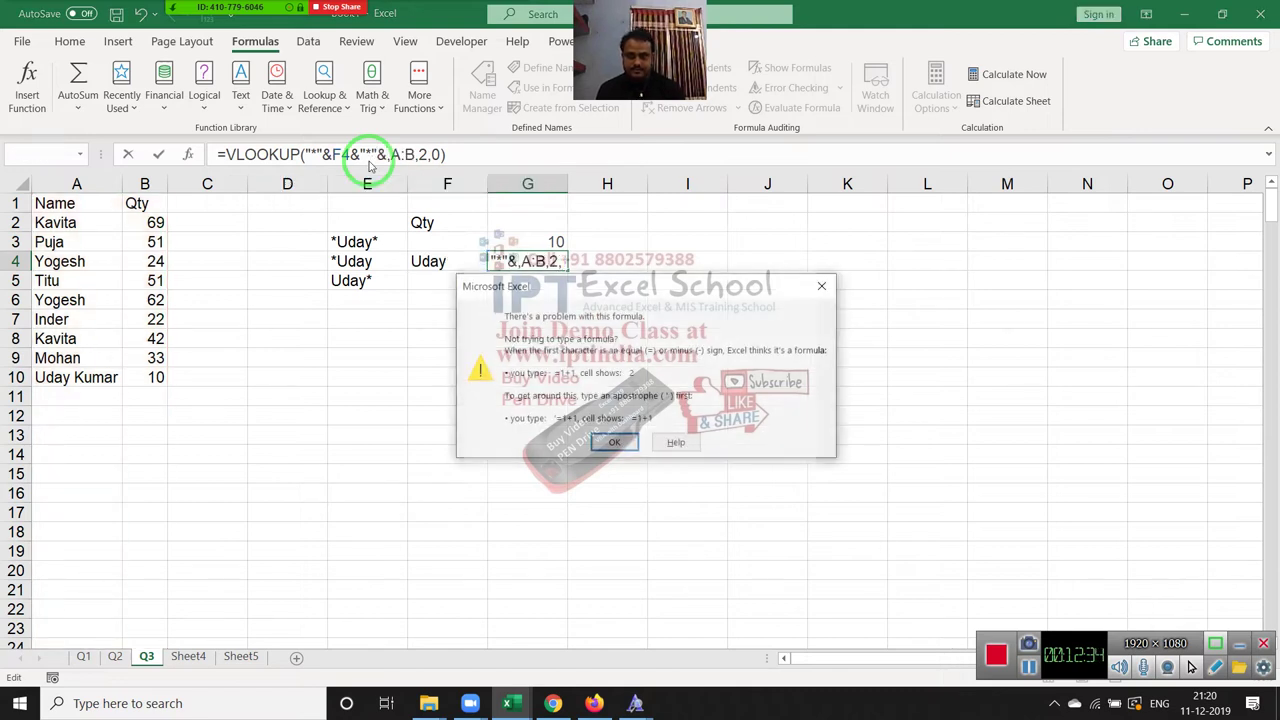
key(Return)
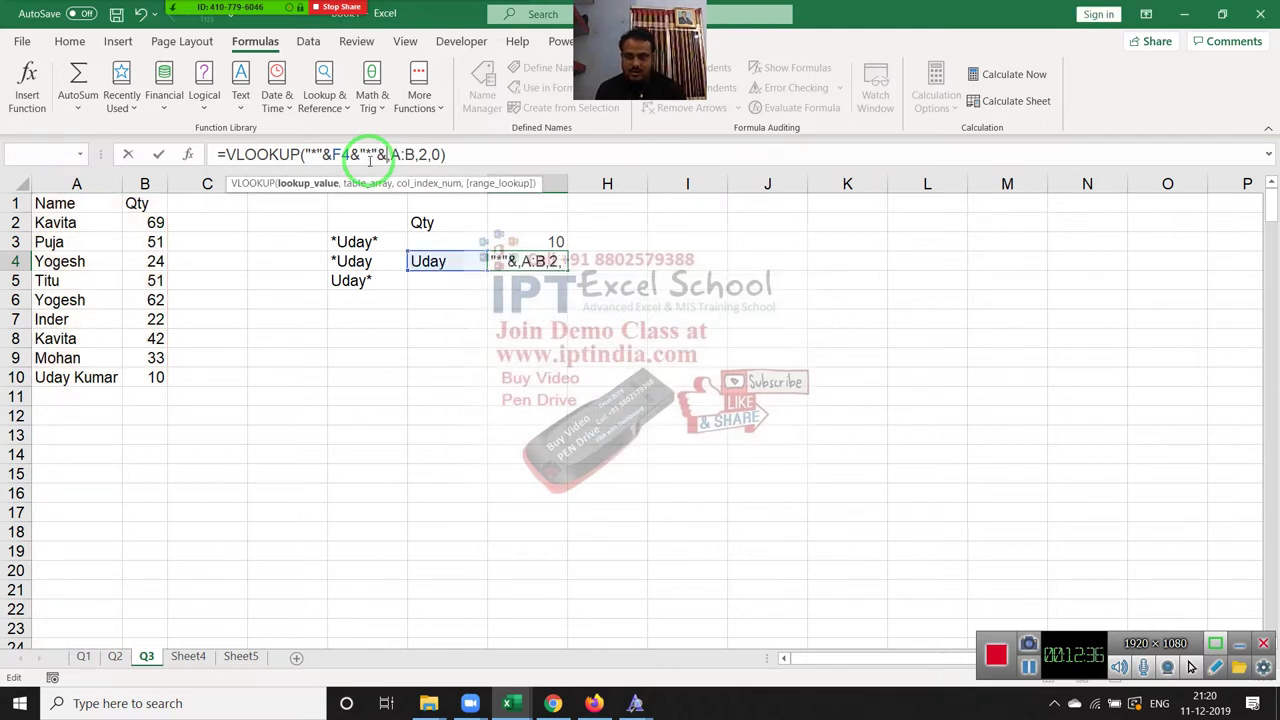
key(BackSpace)
key(Return)
text(3)
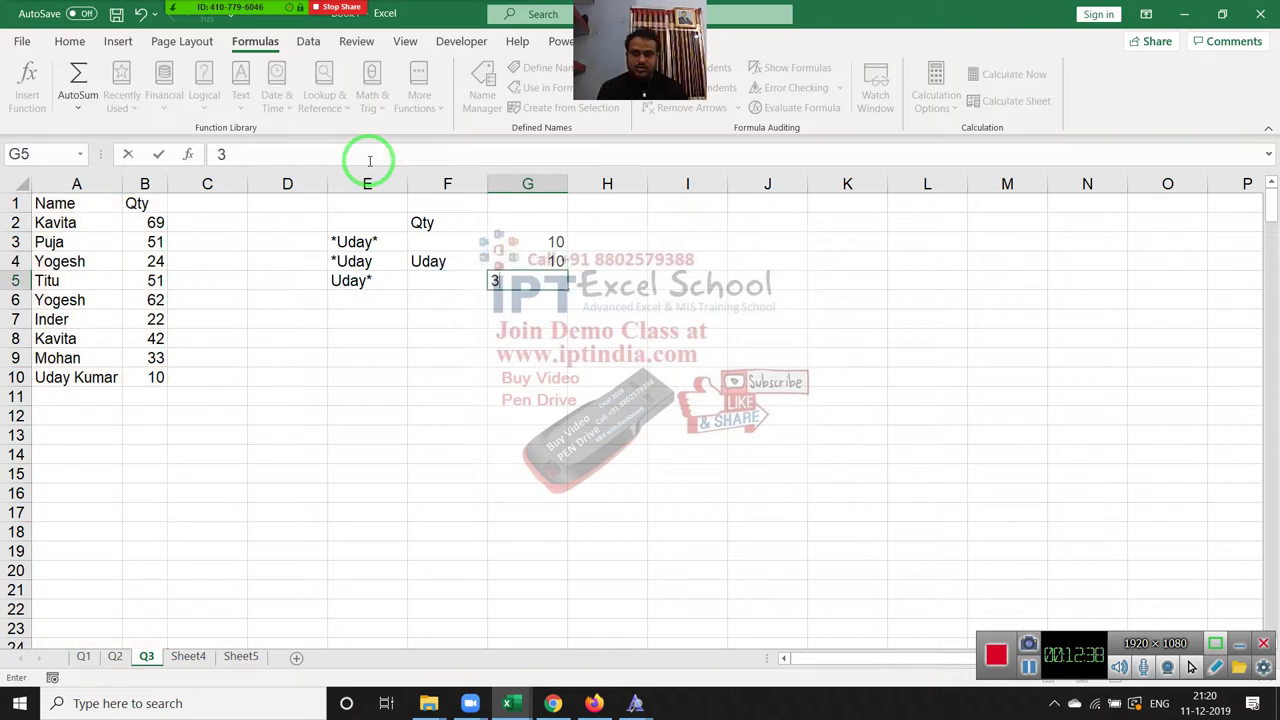
key(Escape)
key(Up)
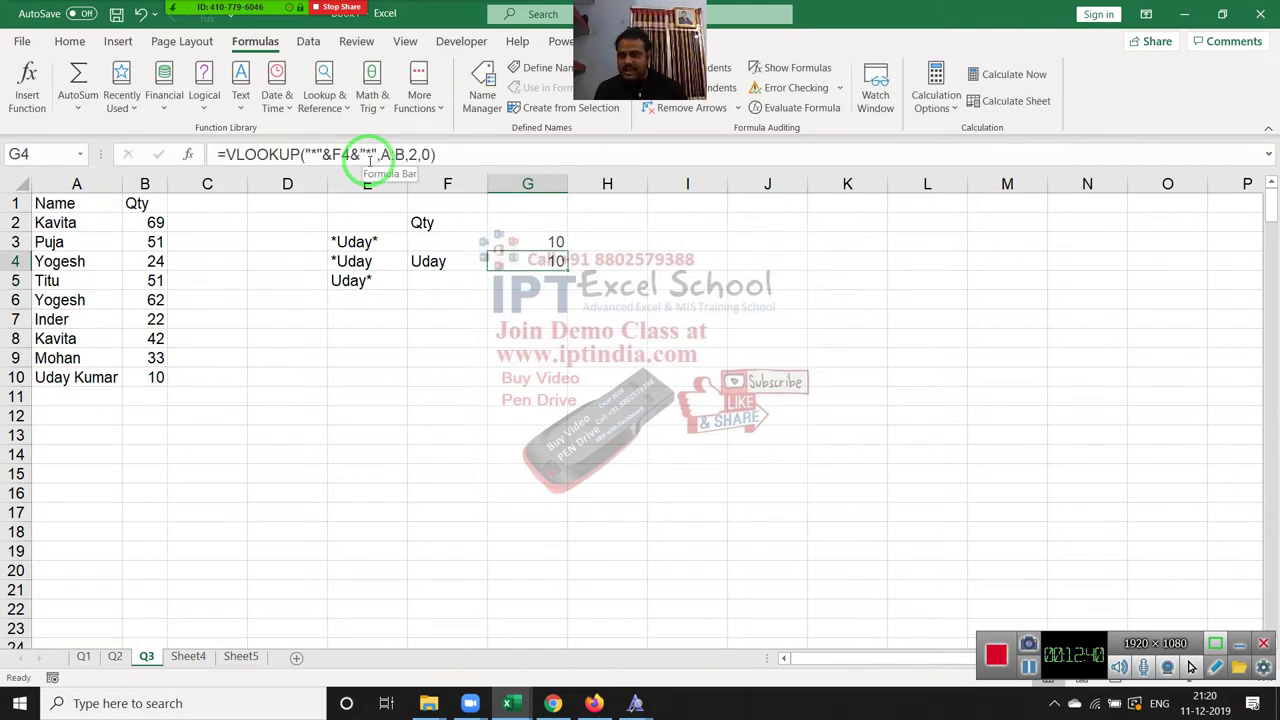
Replace the name Titu in A5 with R14.
click(60, 282)
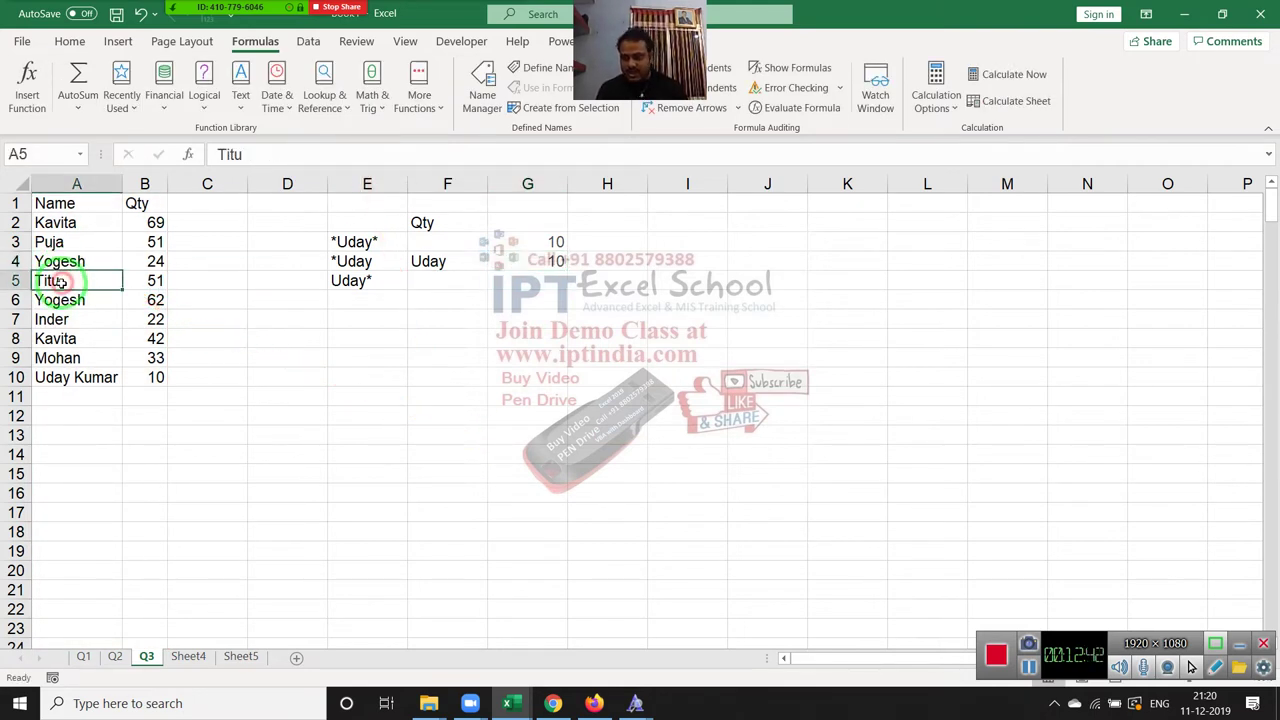
text(R14)
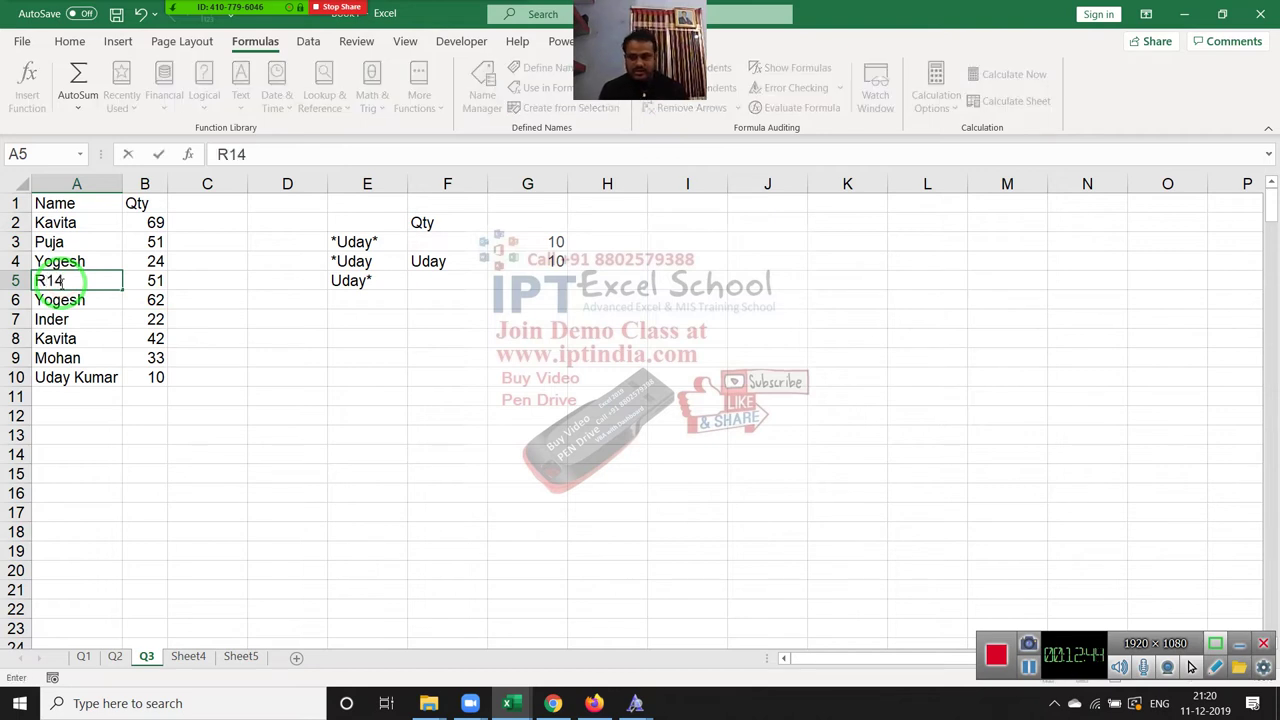
click(58, 316)
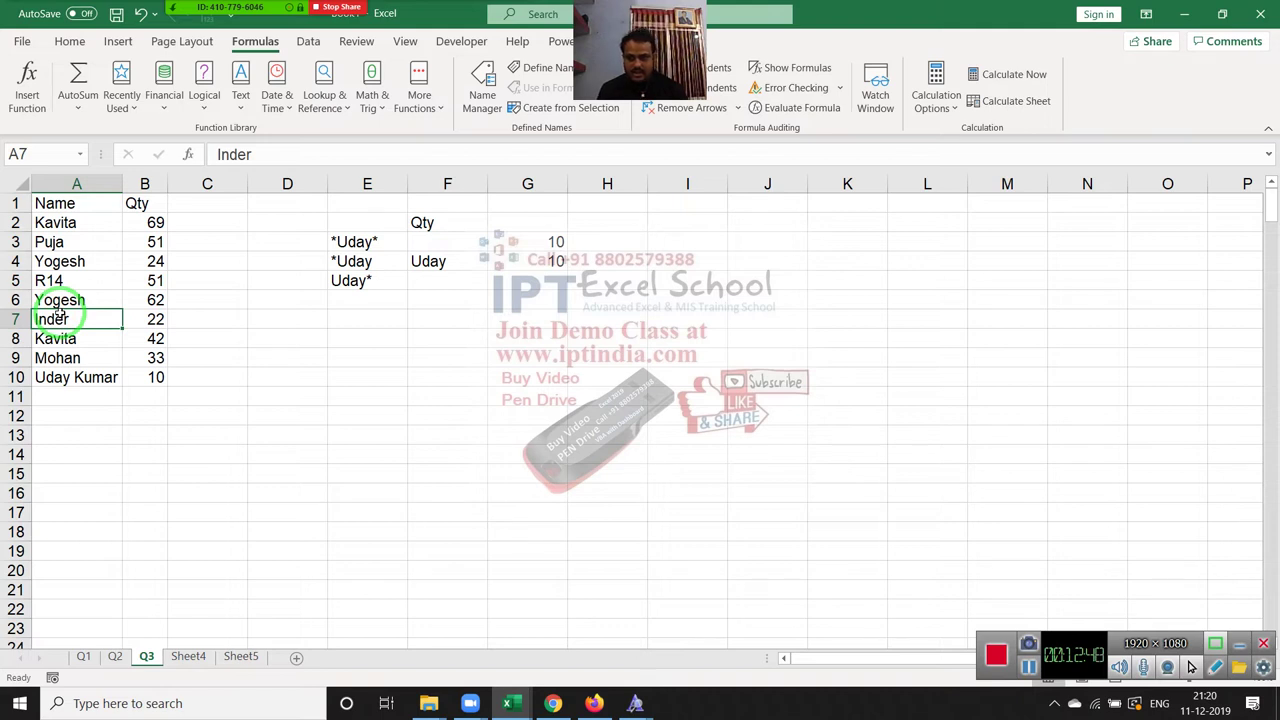
Overwrite the name Mohan in A9 with R10.
click(43, 395)
click(47, 358)
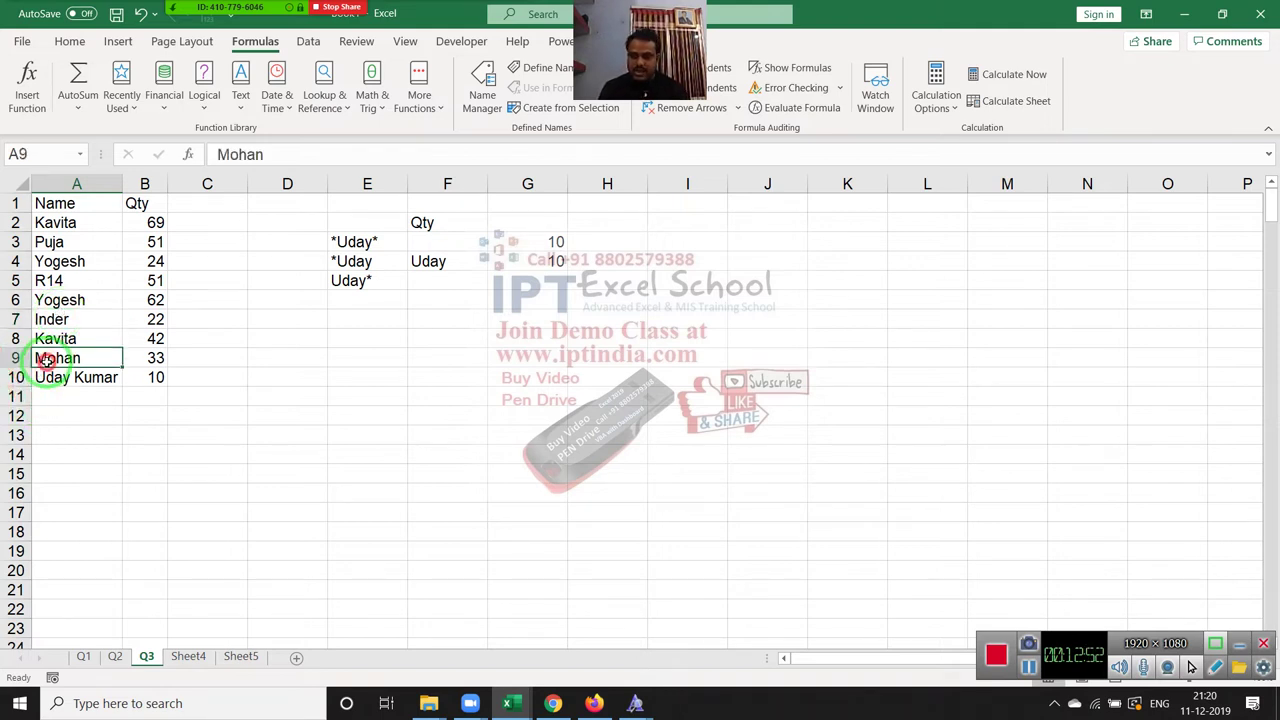
double_click(47, 358)
key(Escape)
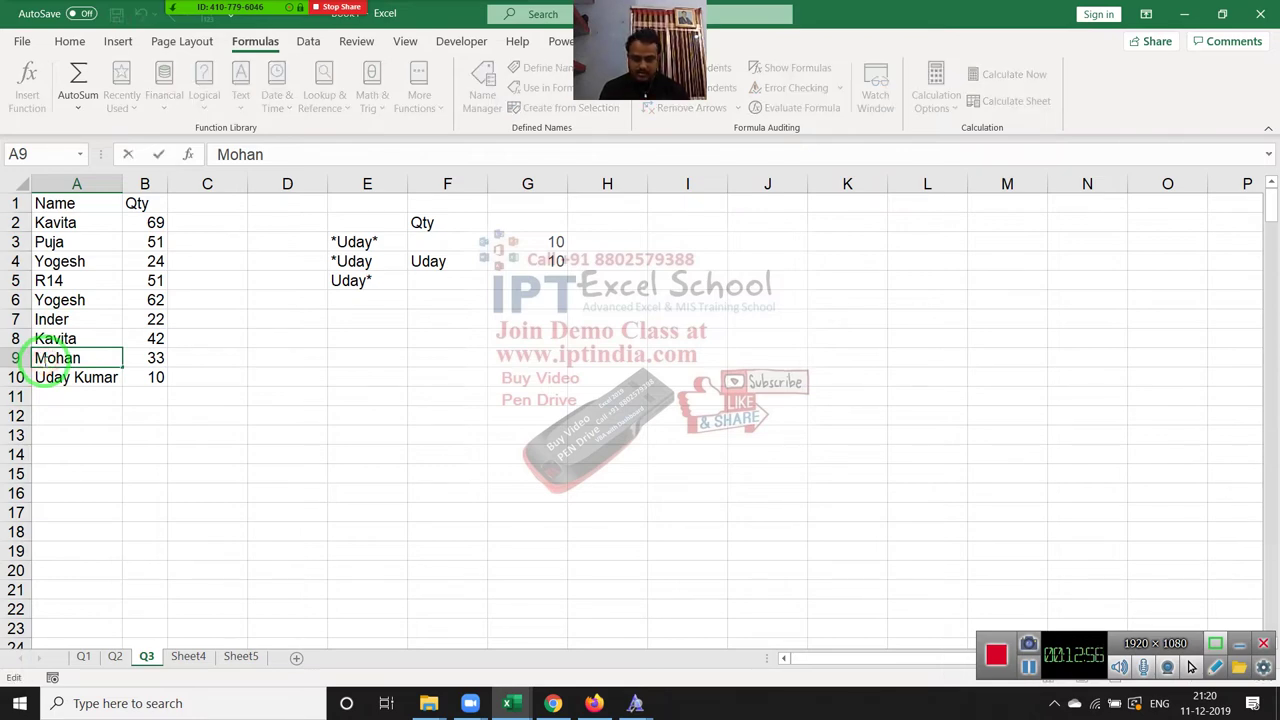
key(ctrl+n)
key(ctrl+w)
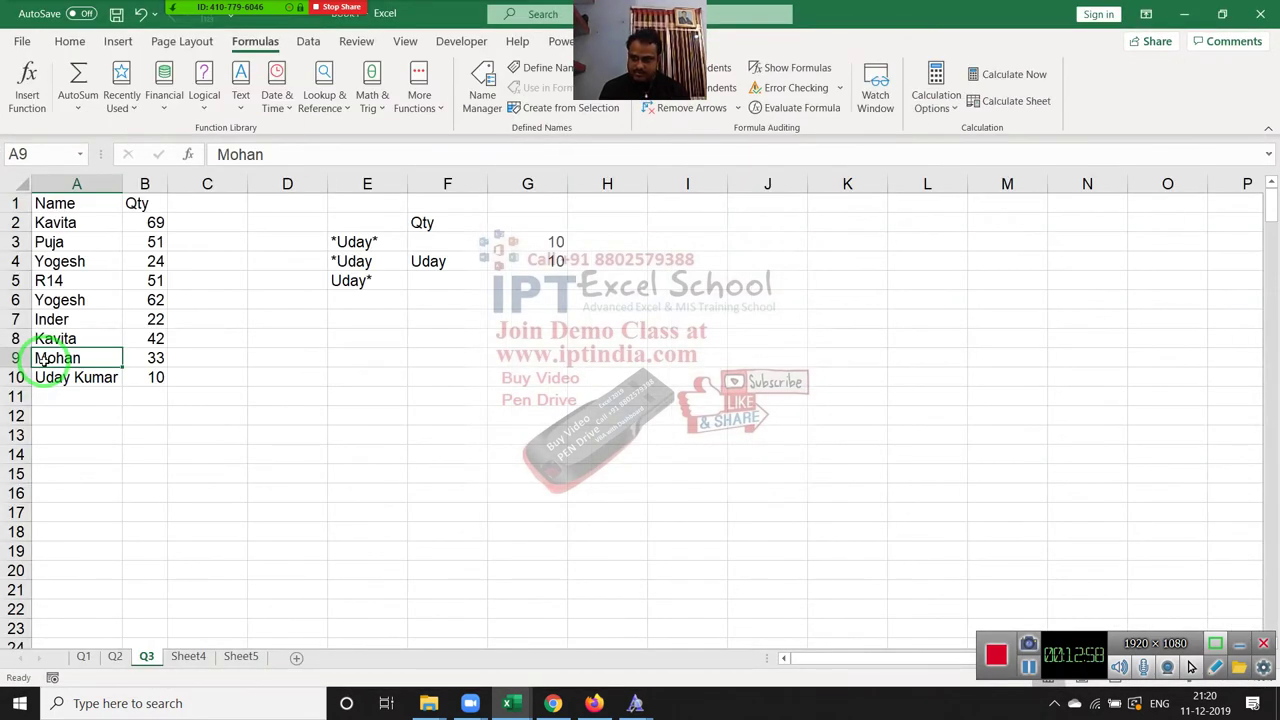
text(R14)
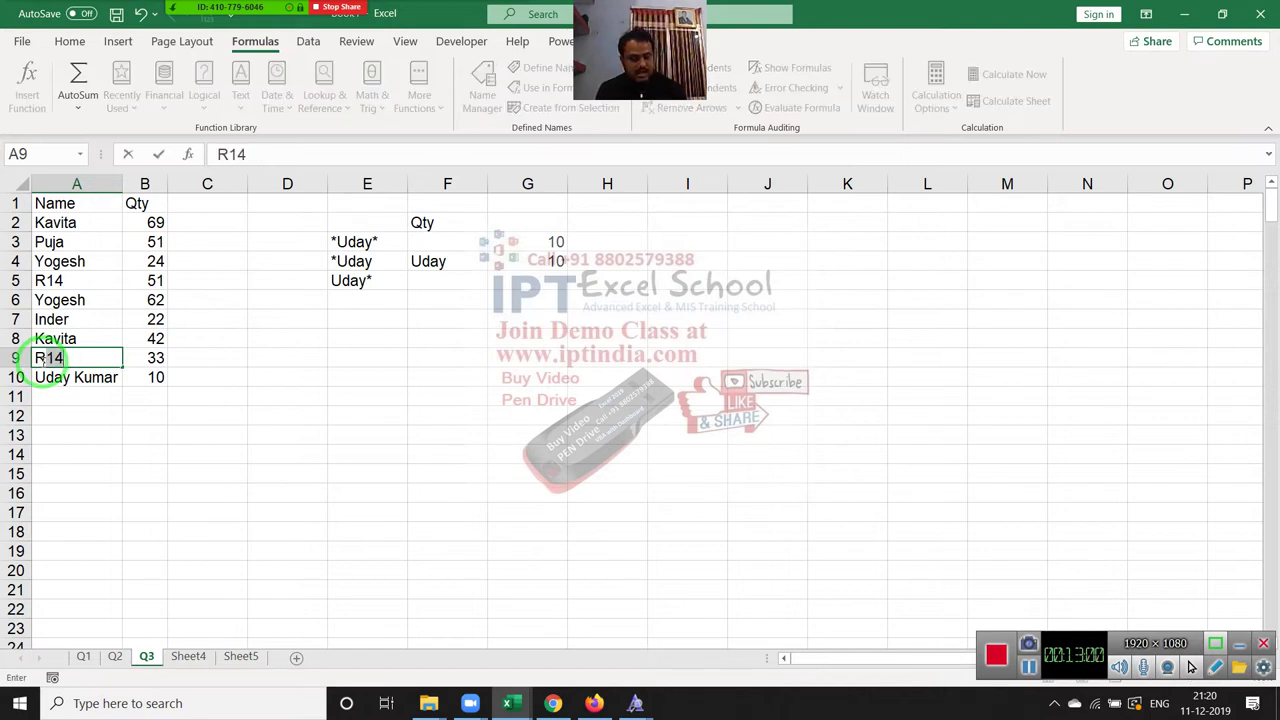
key(BackSpace)
key(BackSpace)
text(10)
key(Return)
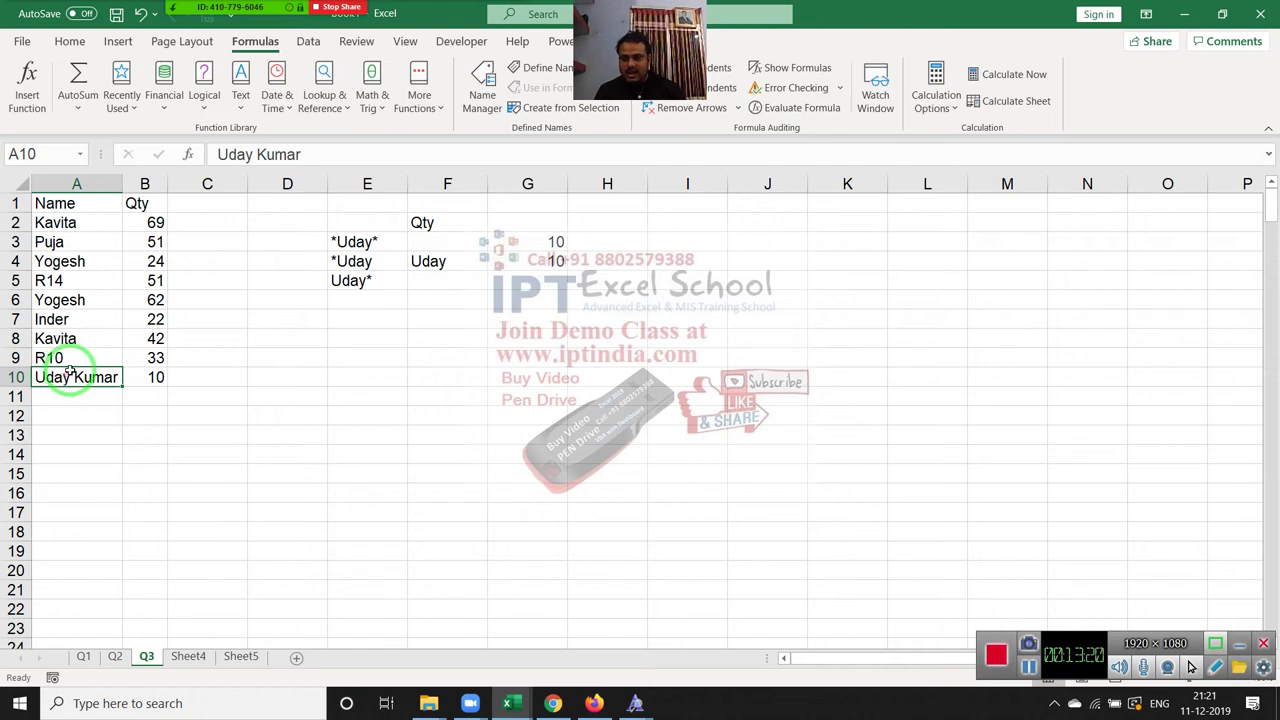
Clear A9 and enter Yogesh via AutoComplete, keeping its Qty 33.
click(90, 358)
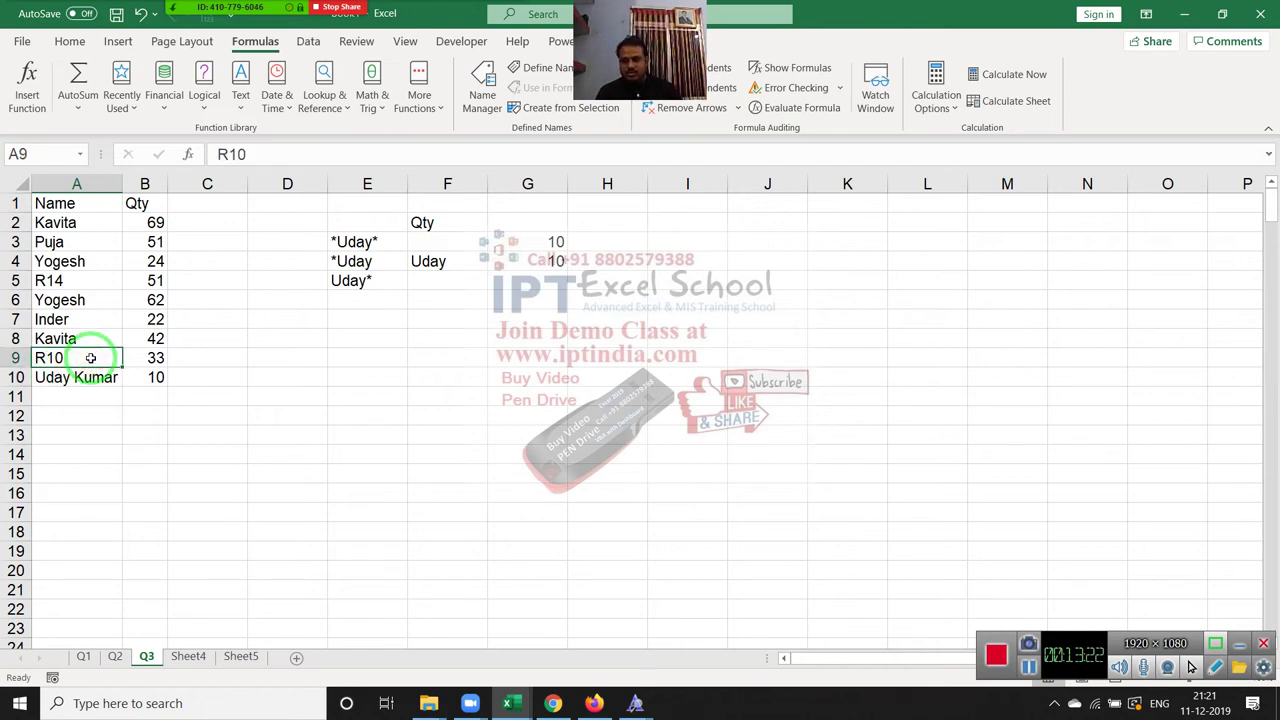
key(Delete)
key(Right)
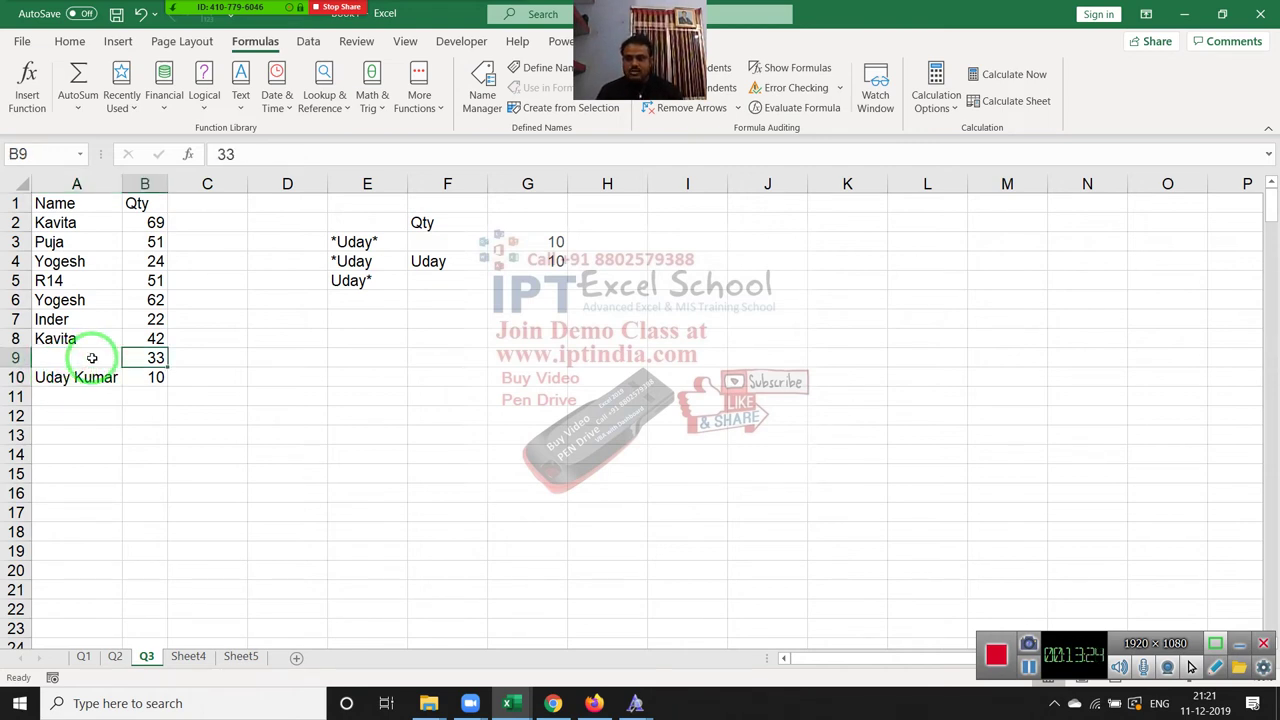
click(91, 358)
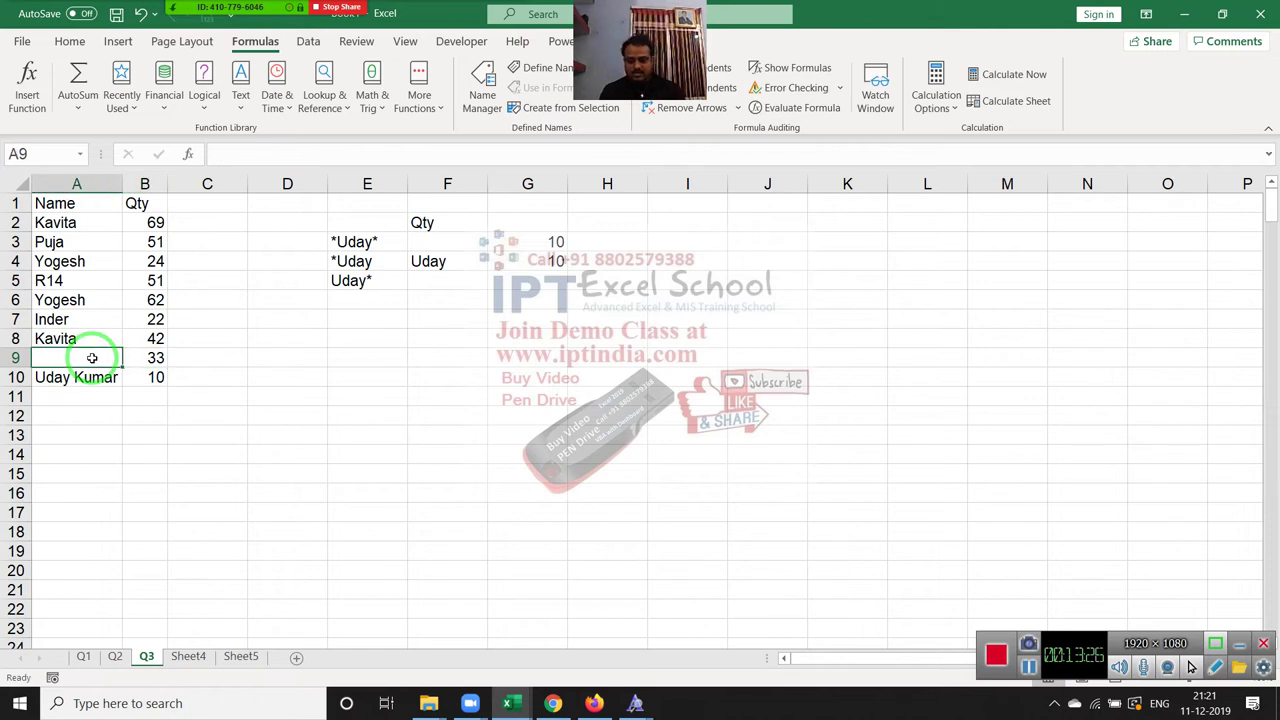
text(Yo)
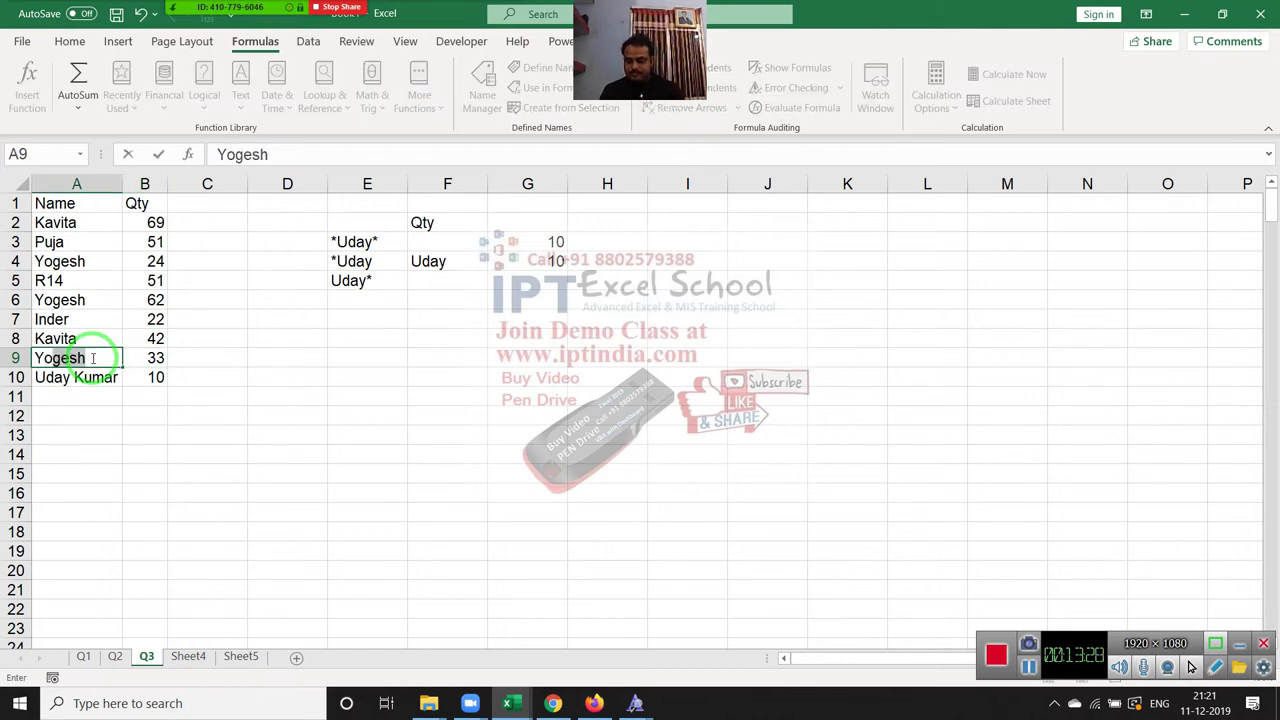
text(ge)
key(Return)
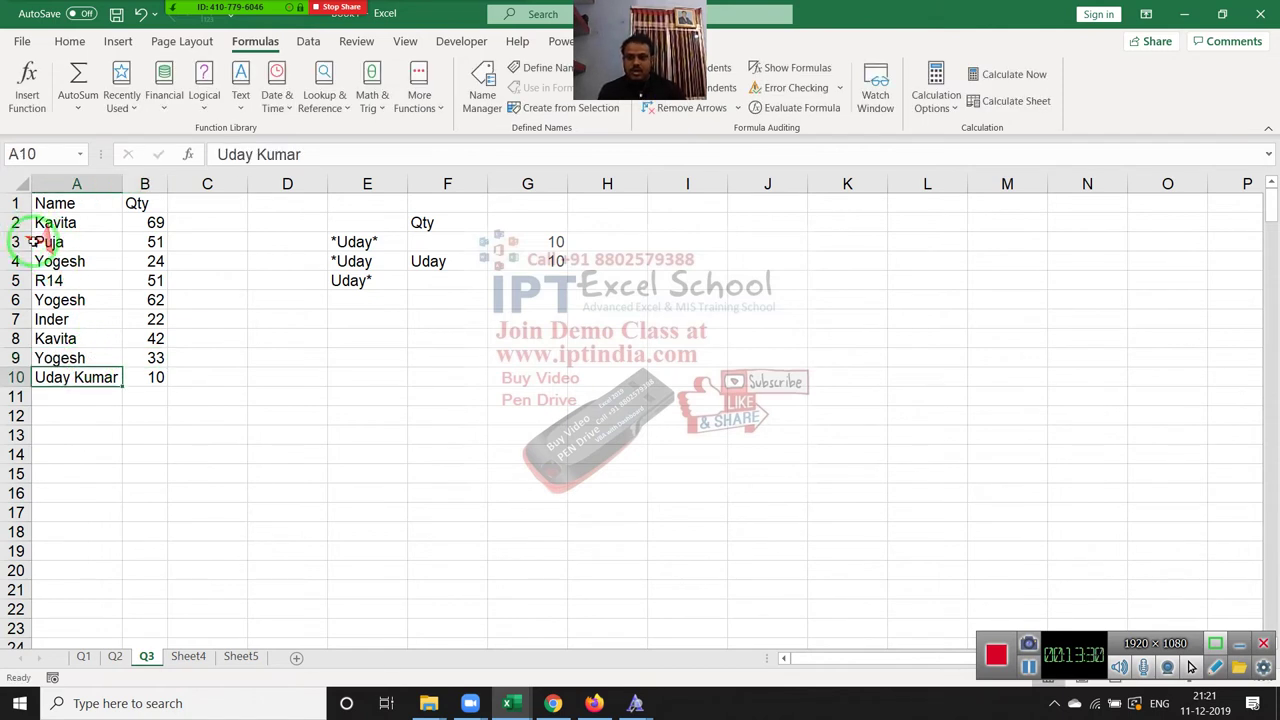
click(373, 314)
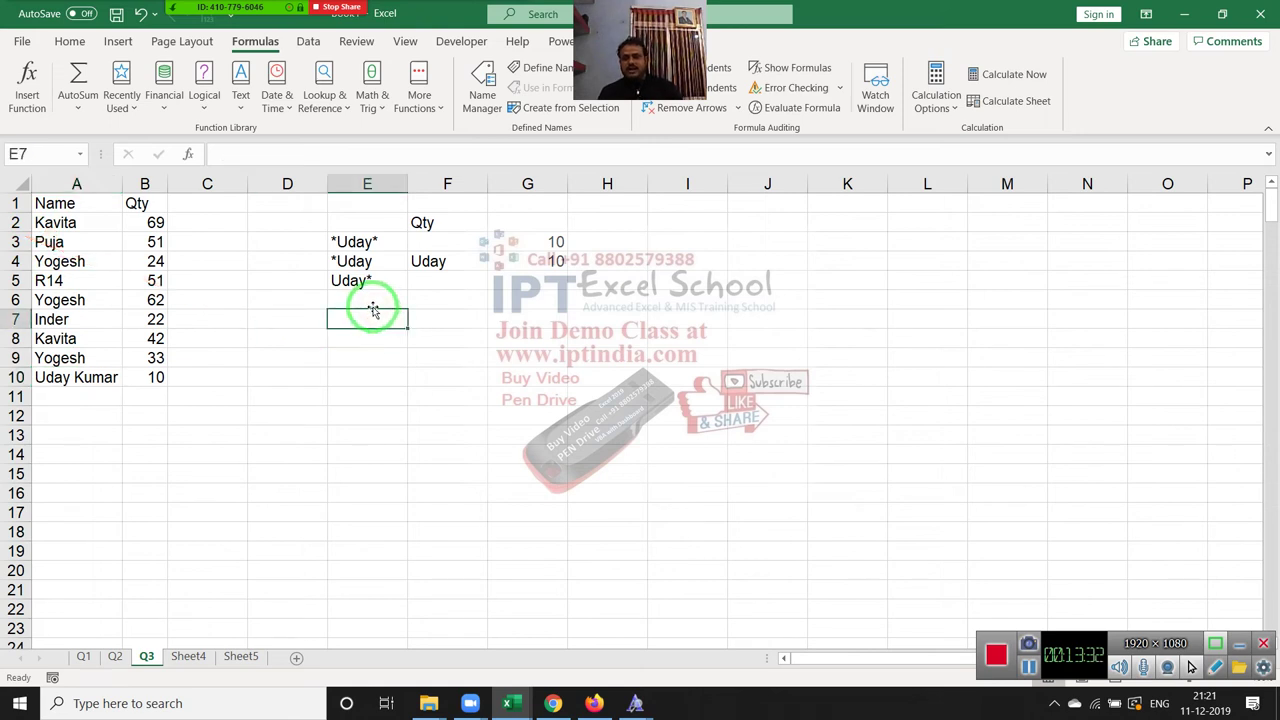
Enter the three-character wildcard ??? as a criterion in E6.
click(370, 299)
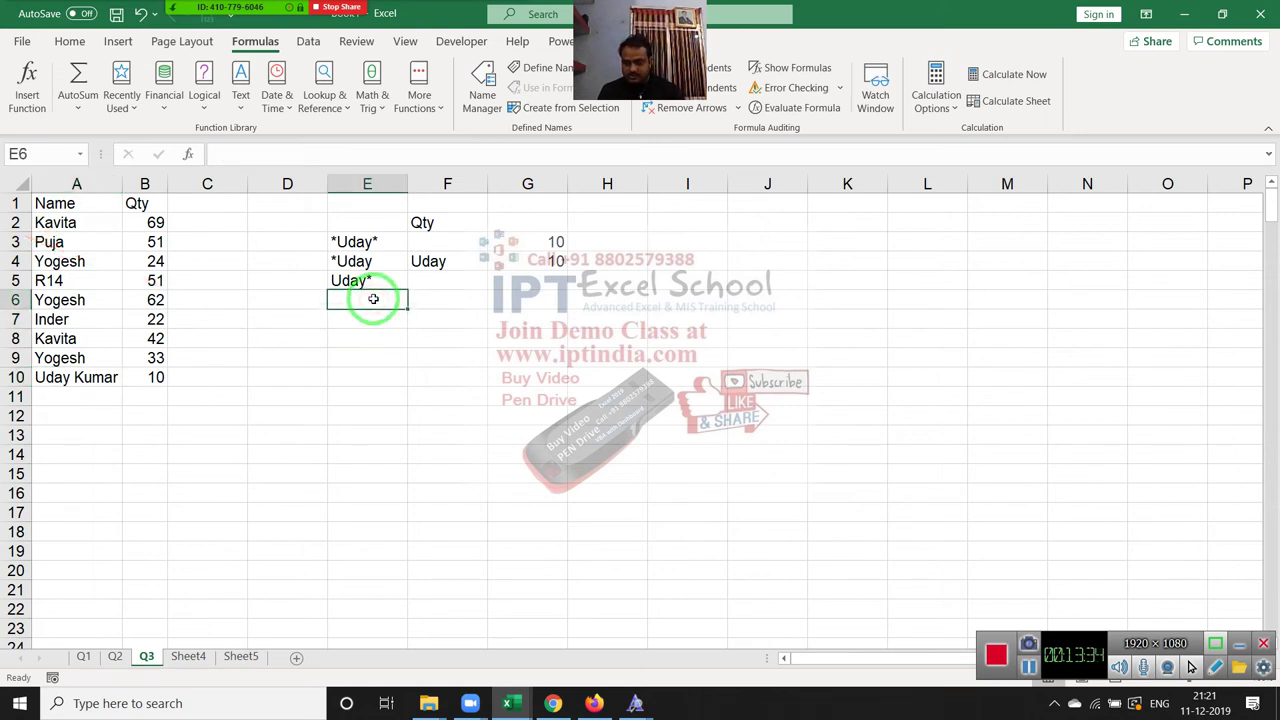
text(?)
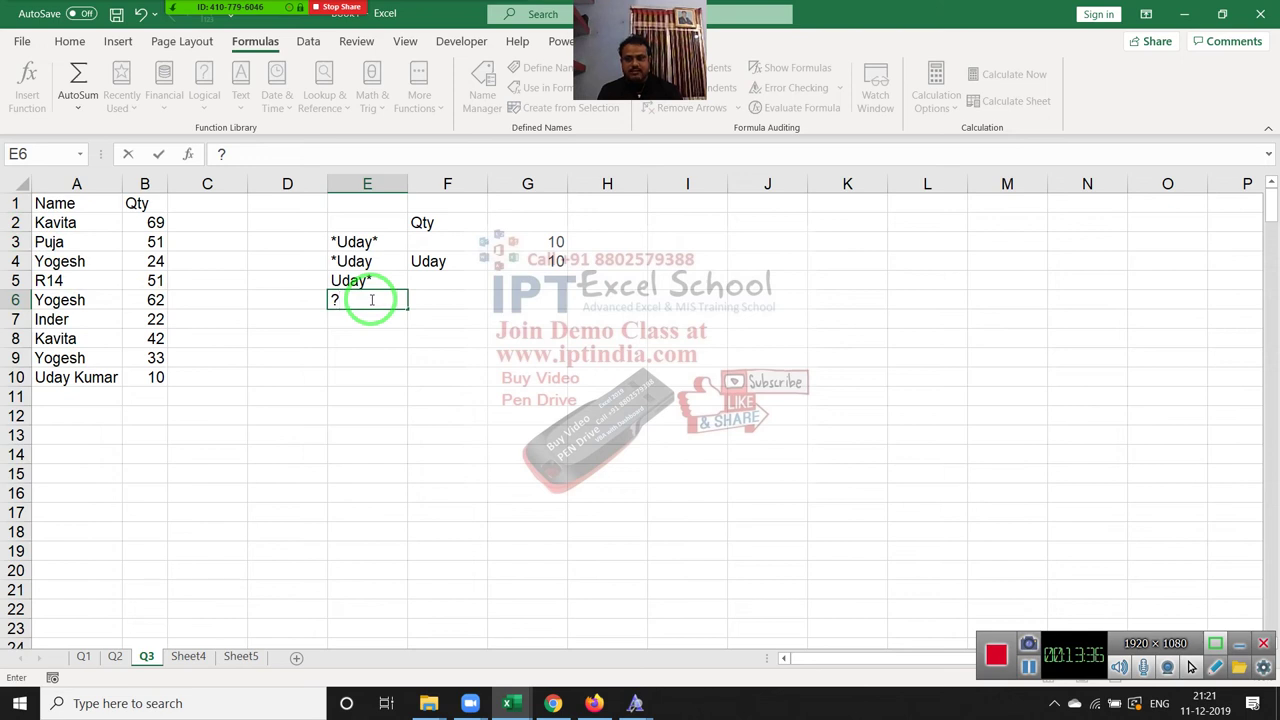
text(??)
key(Return)
key(Up)
Enter =VLOOKUP(E6,A:B,2,0) in F6, returning Qty 51.
key(Right)
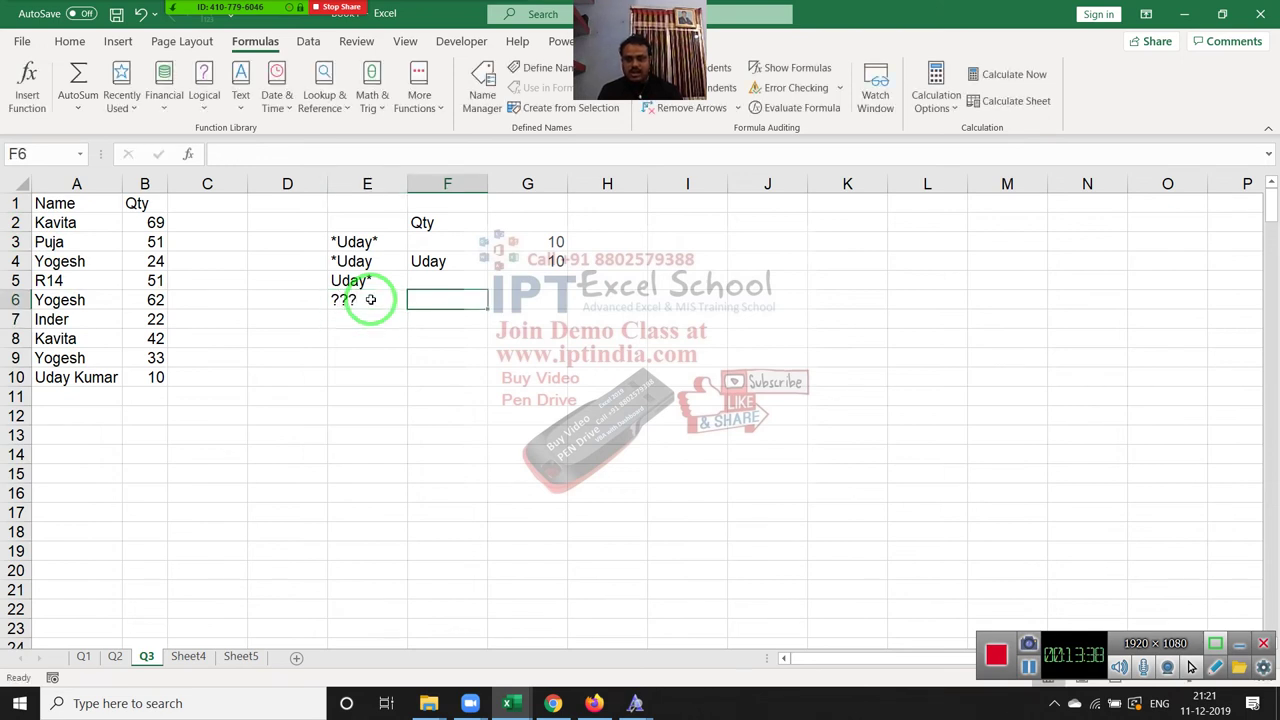
text(=vl)
key(Tab)
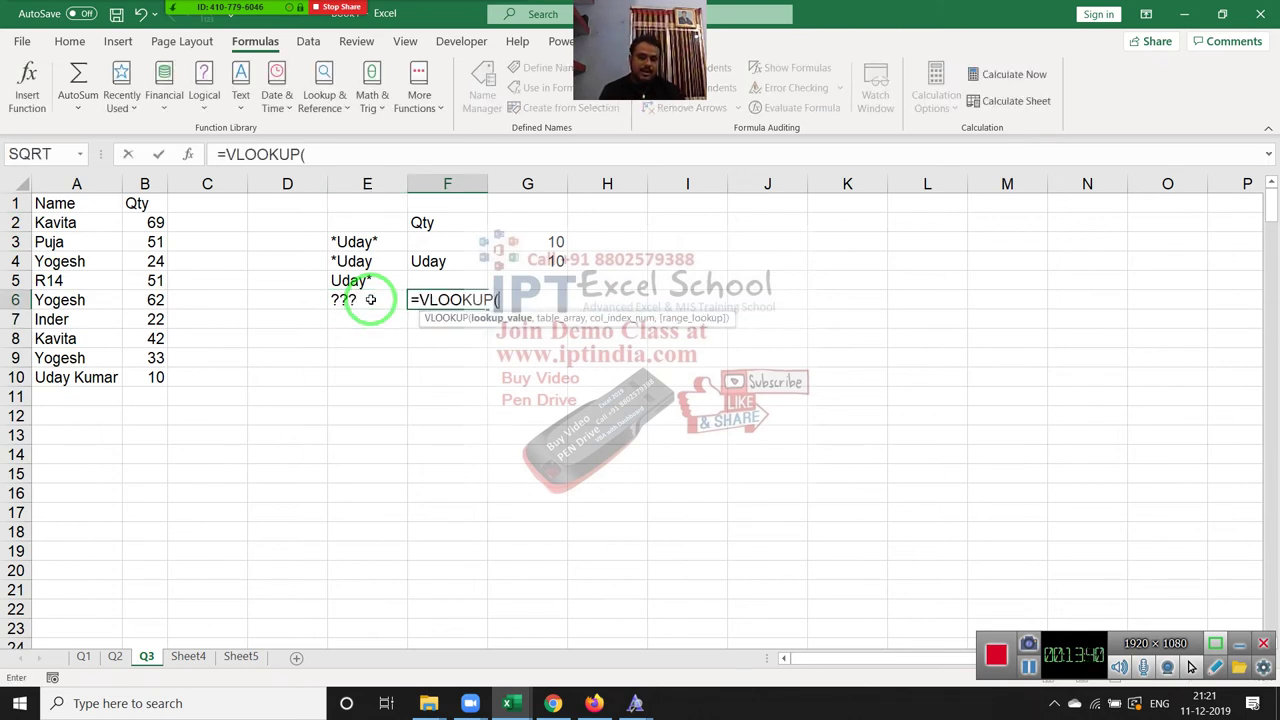
click(370, 299)
text(,)
key(Left)
key(Left)
key(Left)
key(Left)
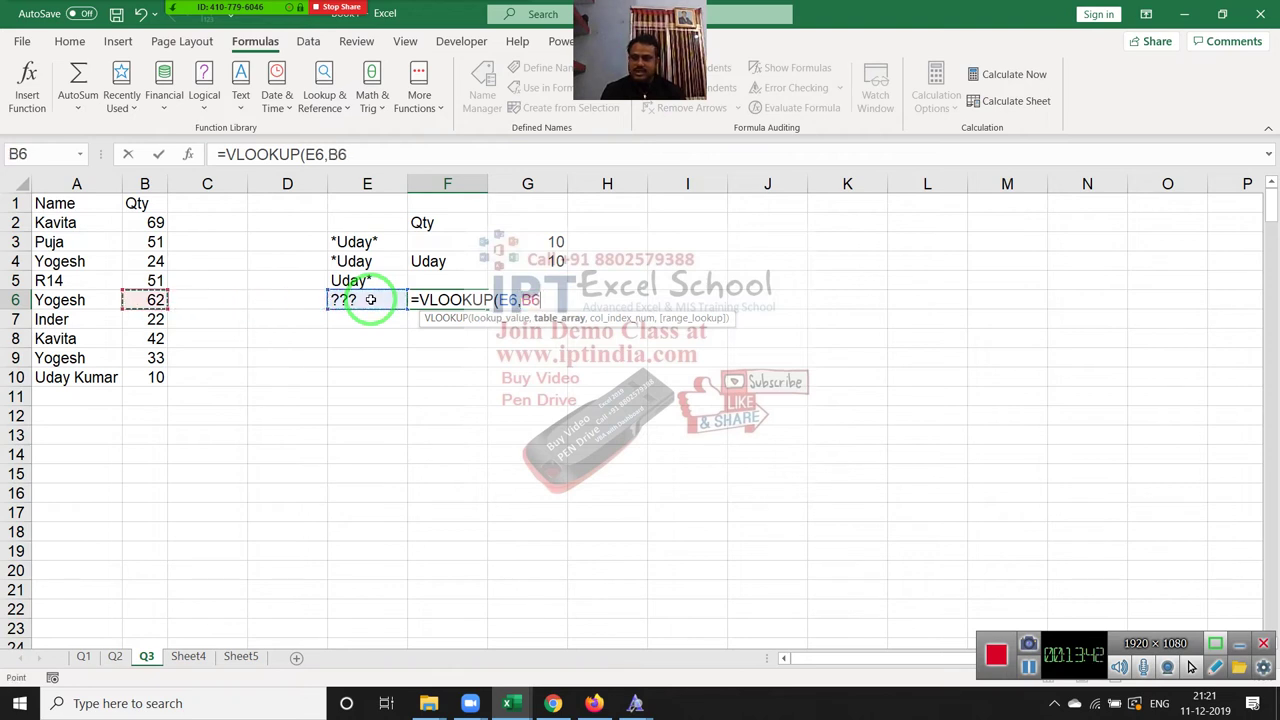
key(Left)
key(ctrl+space)
key(shift+Right)
text(,)
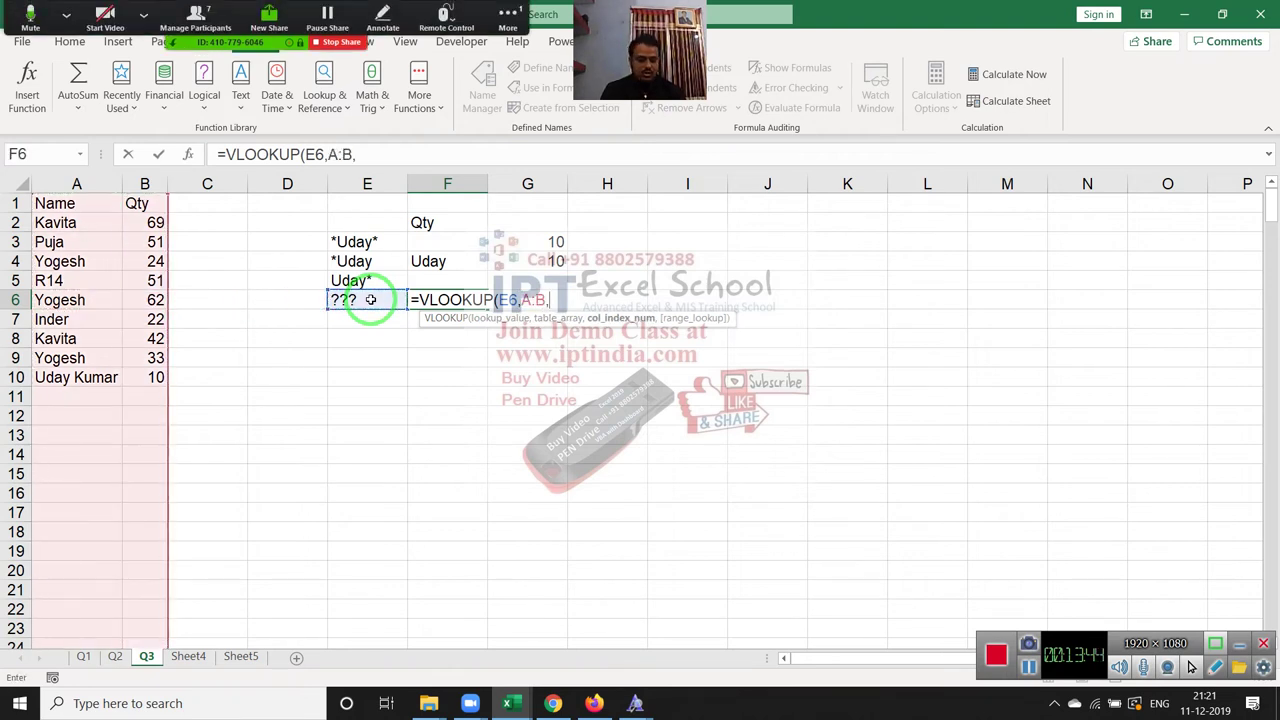
text(2,0)
key(Return)
key(Up)
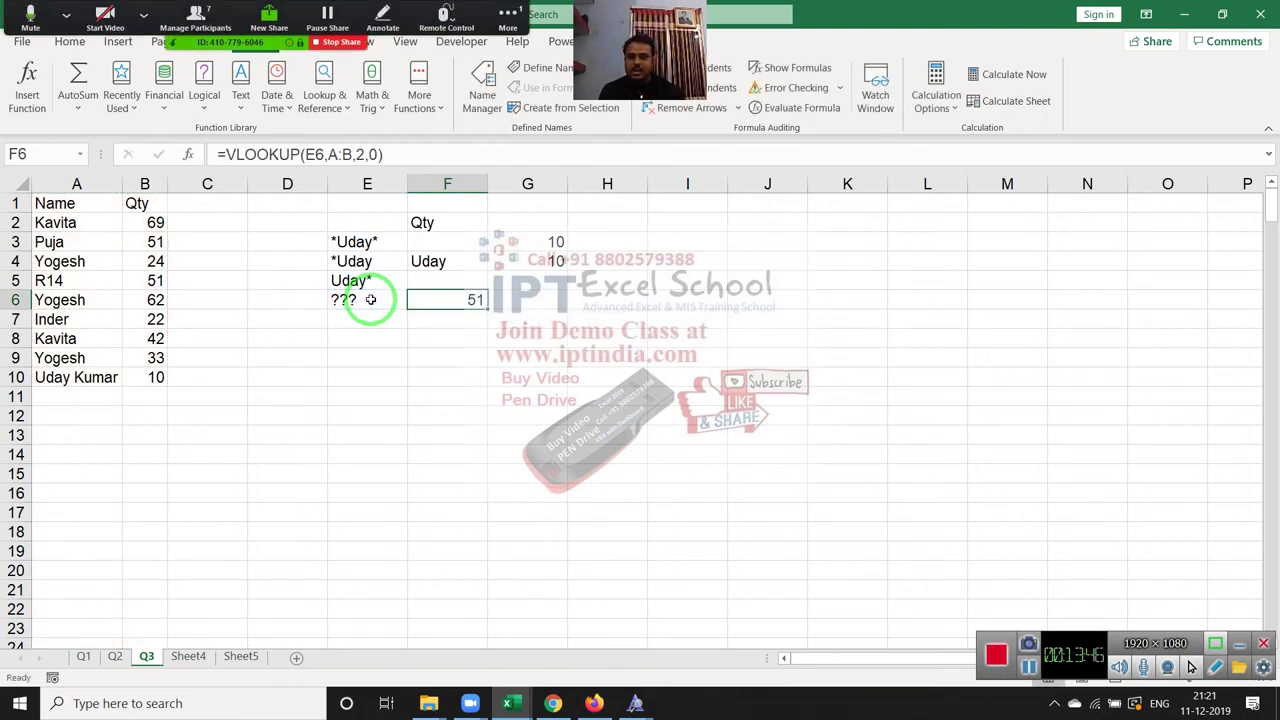
click(196, 18)
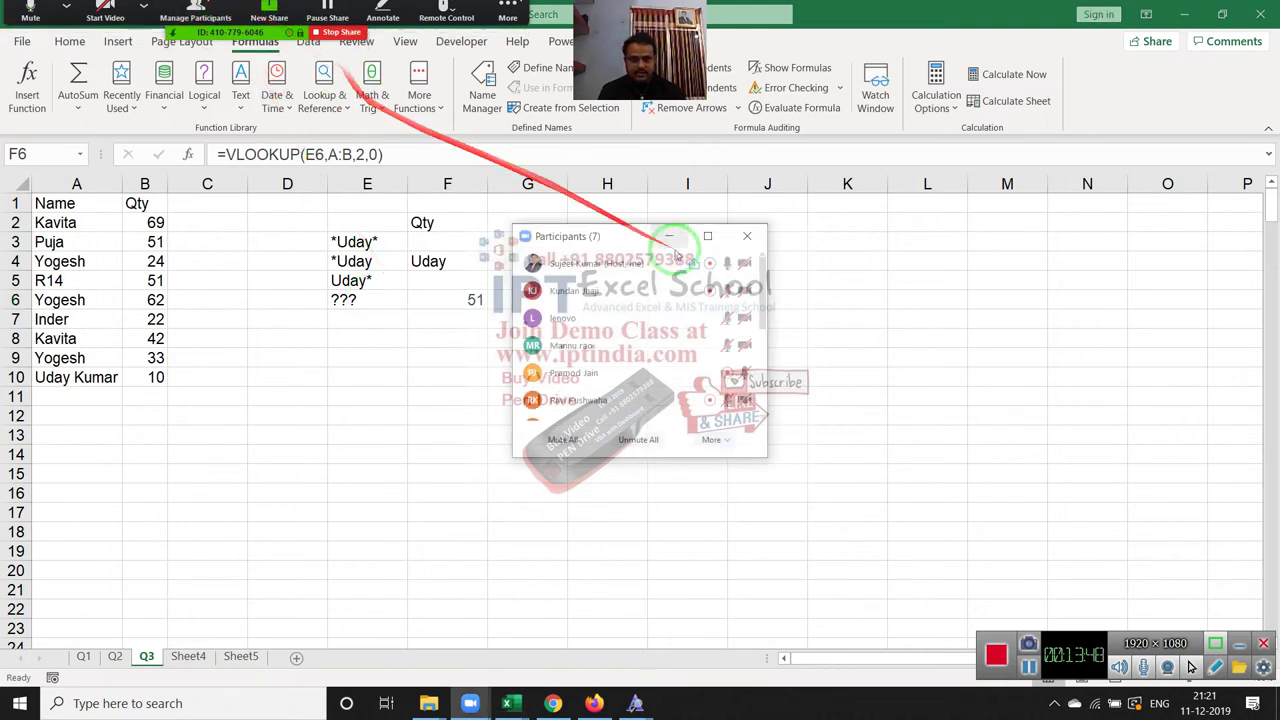
click(730, 344)
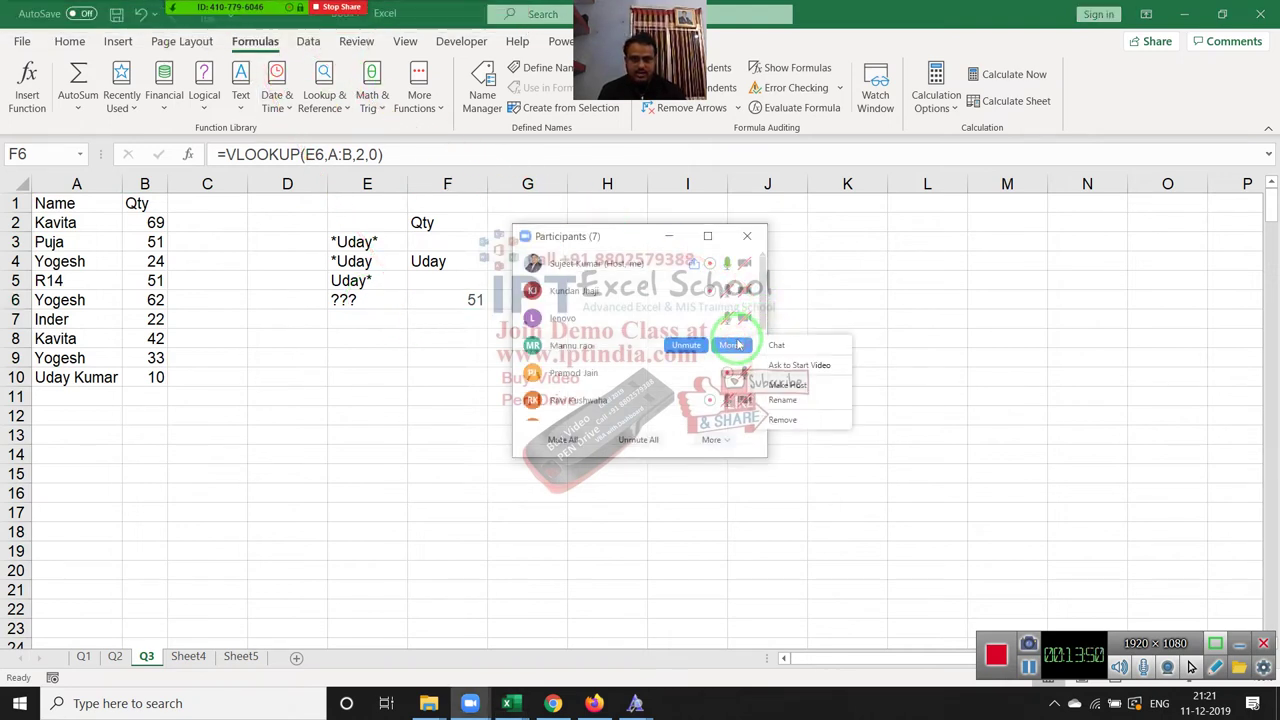
click(731, 317)
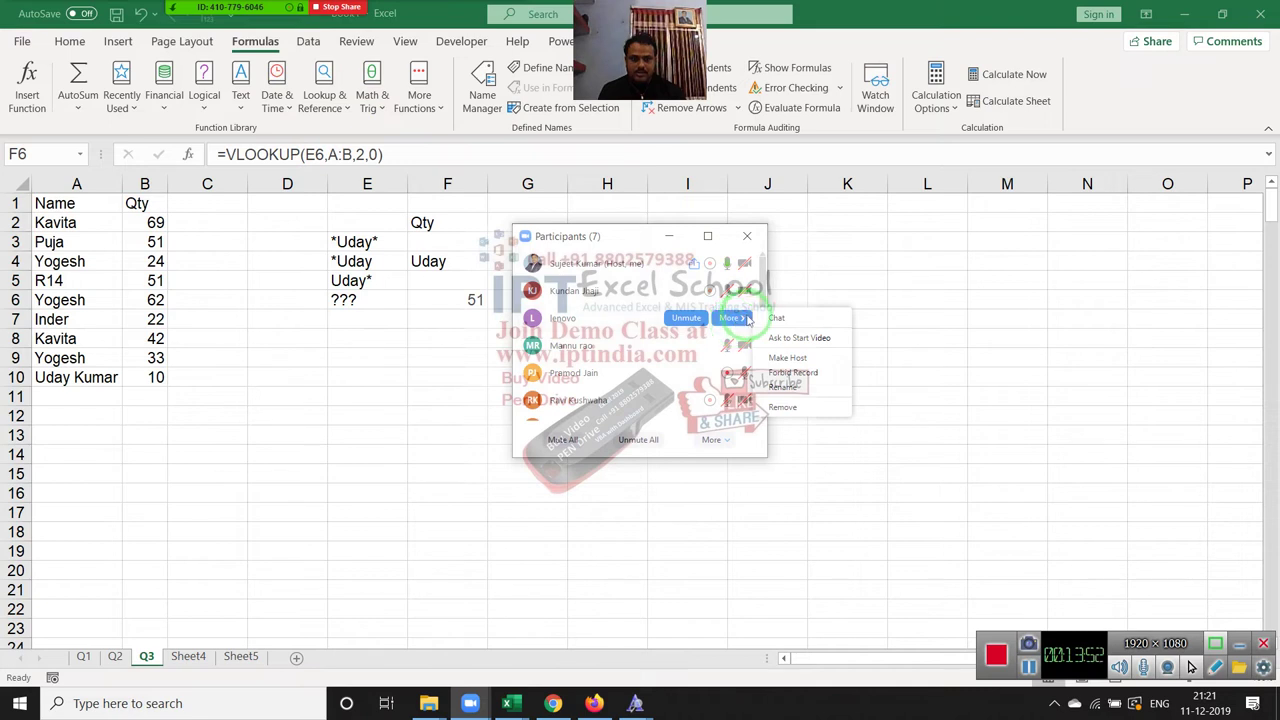
click(744, 291)
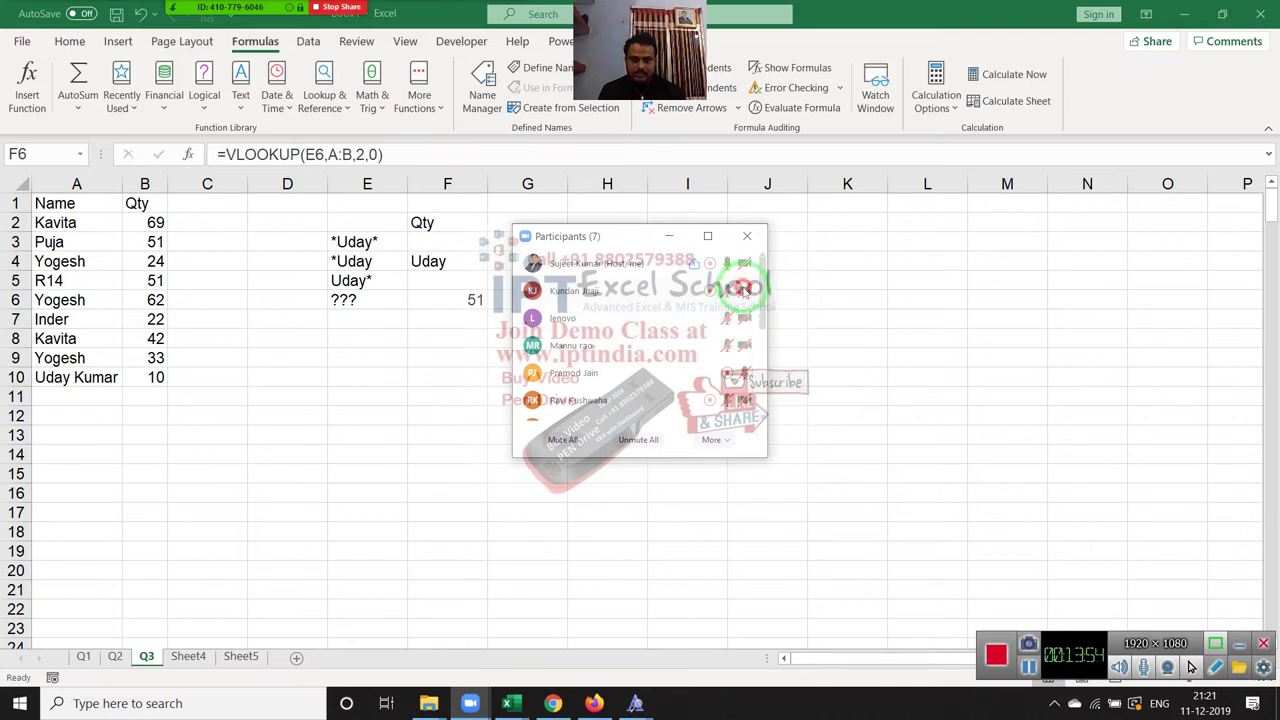
click(745, 291)
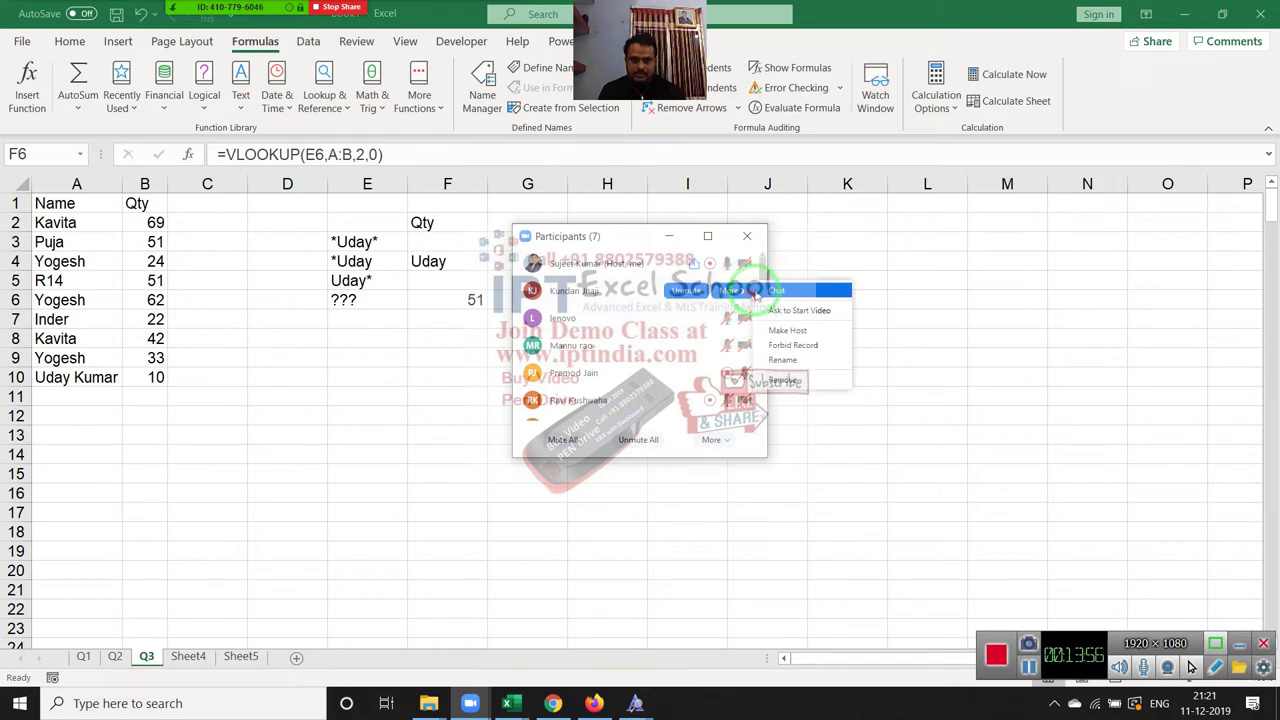
click(758, 274)
scroll(760, 320, down, 2)
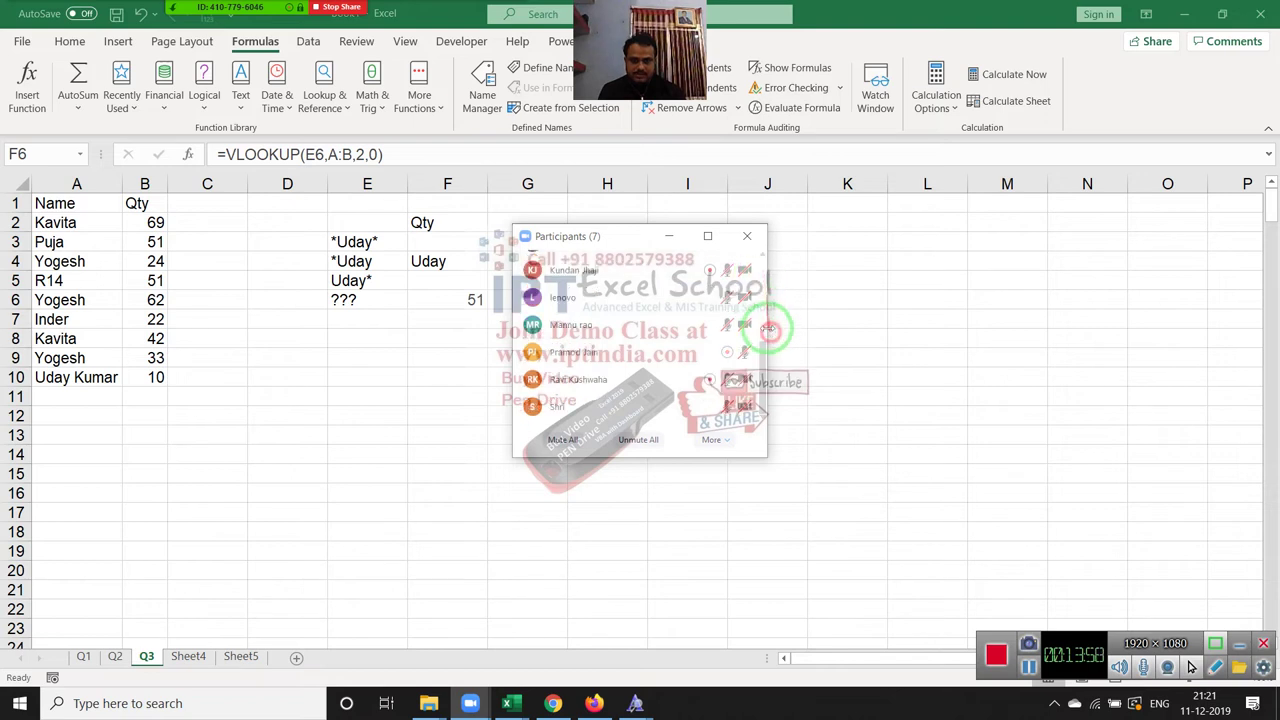
click(732, 406)
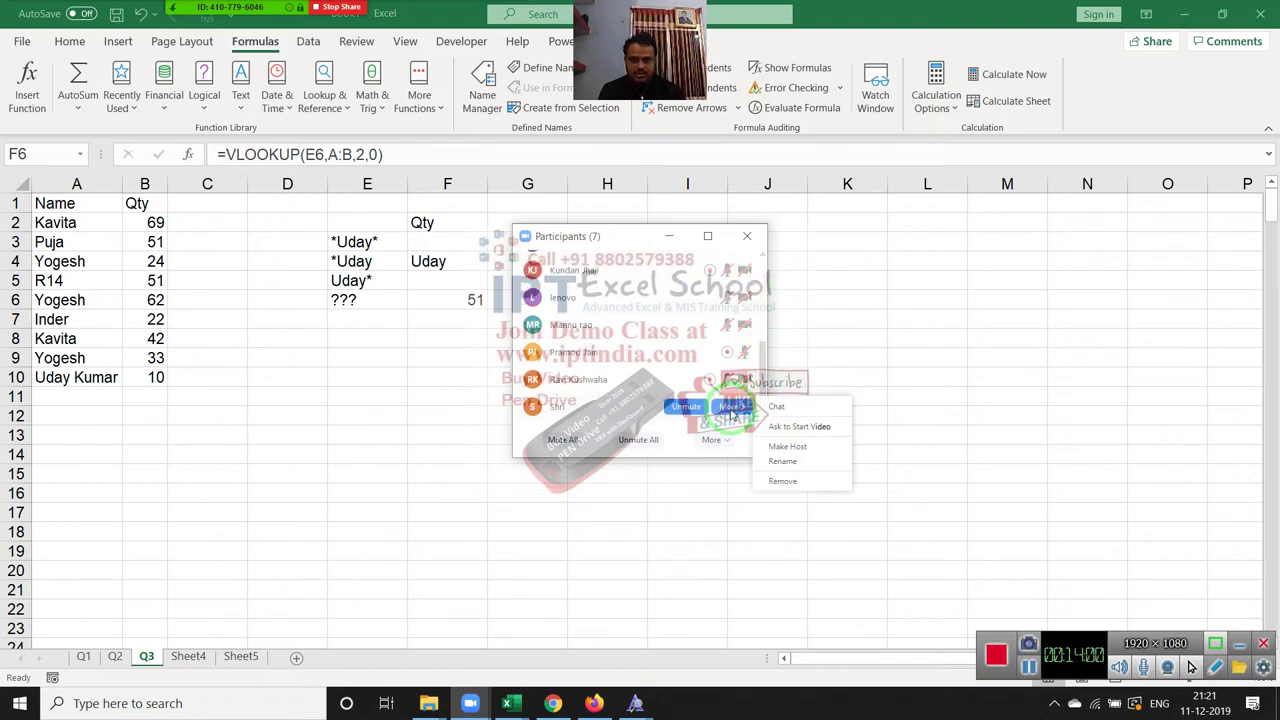
click(732, 380)
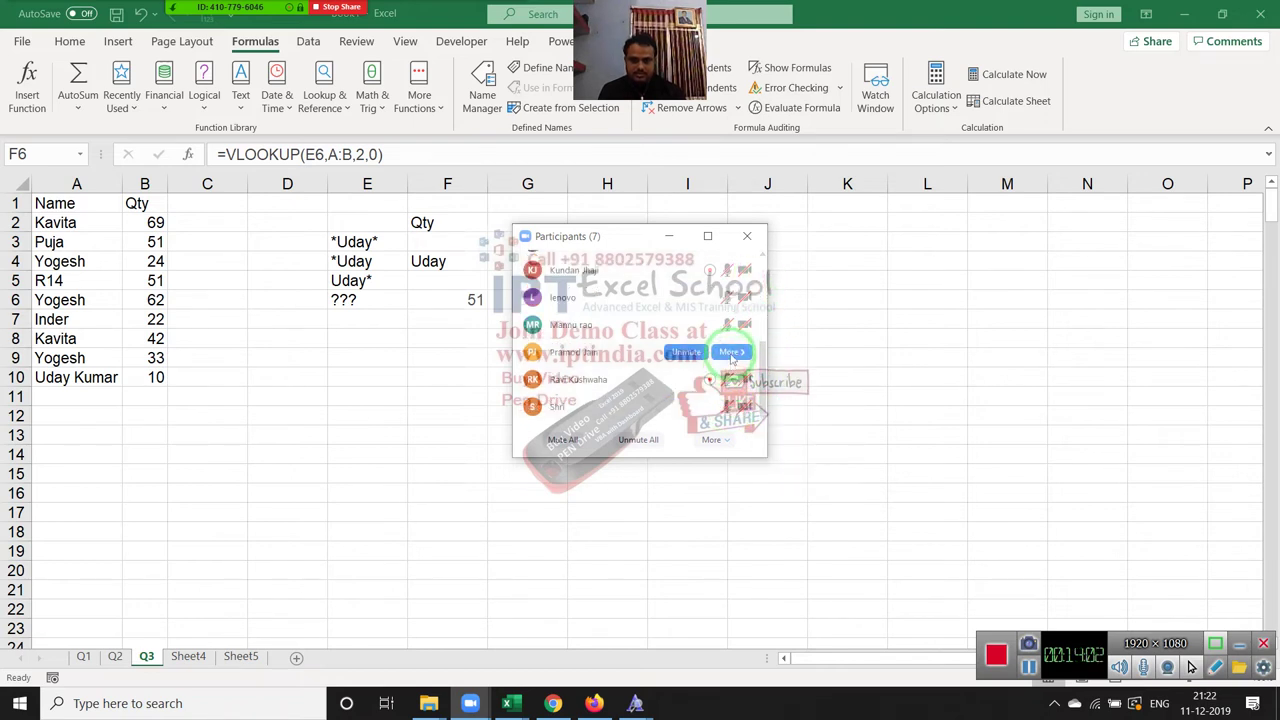
click(732, 352)
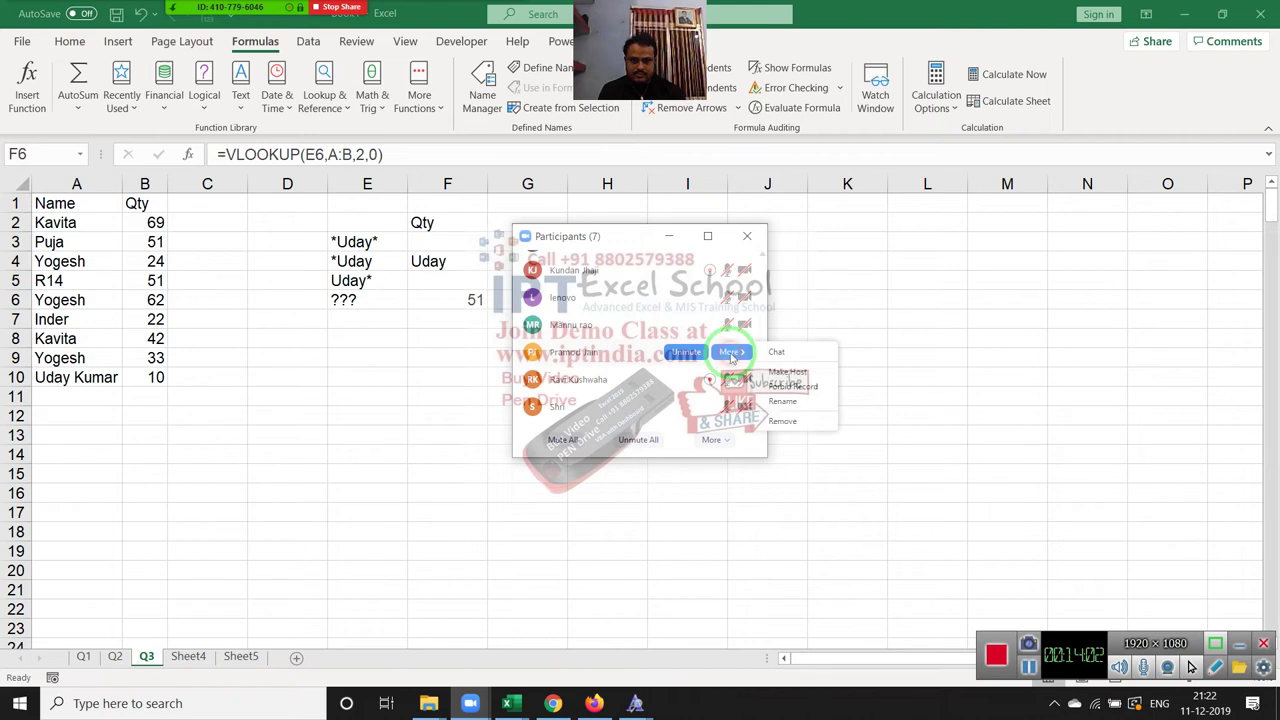
click(749, 238)
Replace R14 in A5 with the number 741, then highlight the wildcard criteria in E3:E5.
click(475, 300)
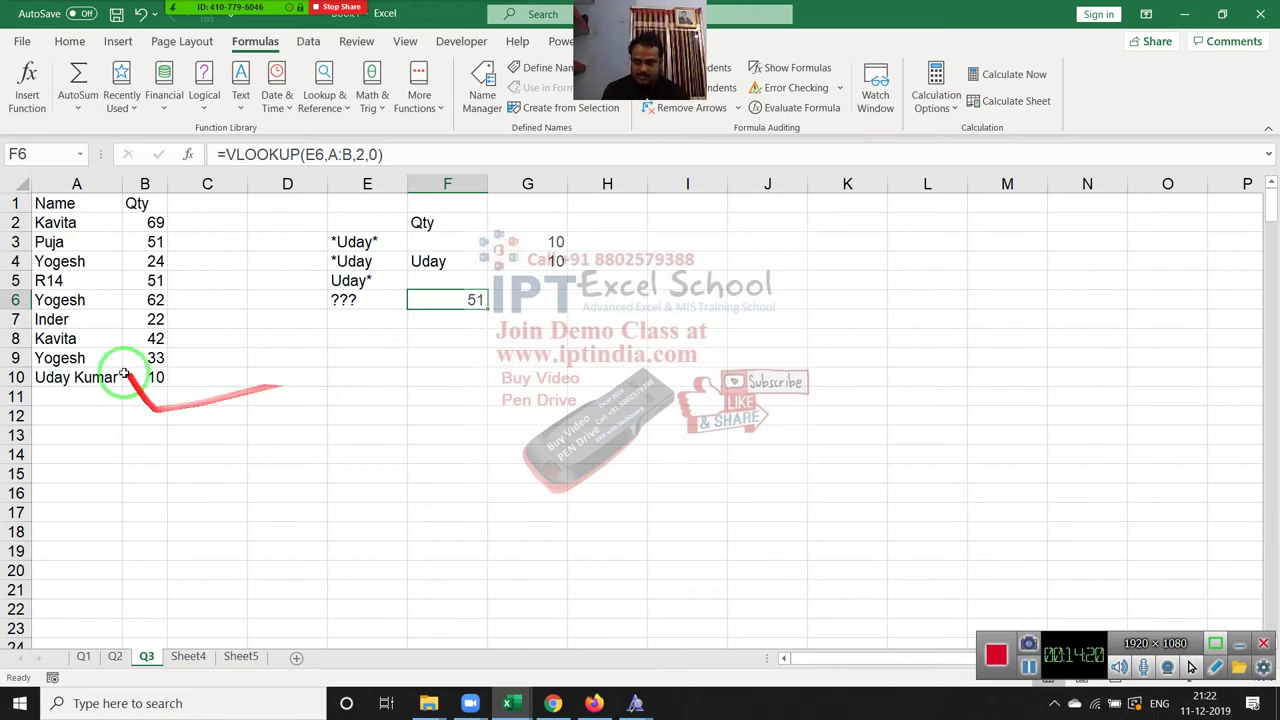
click(104, 322)
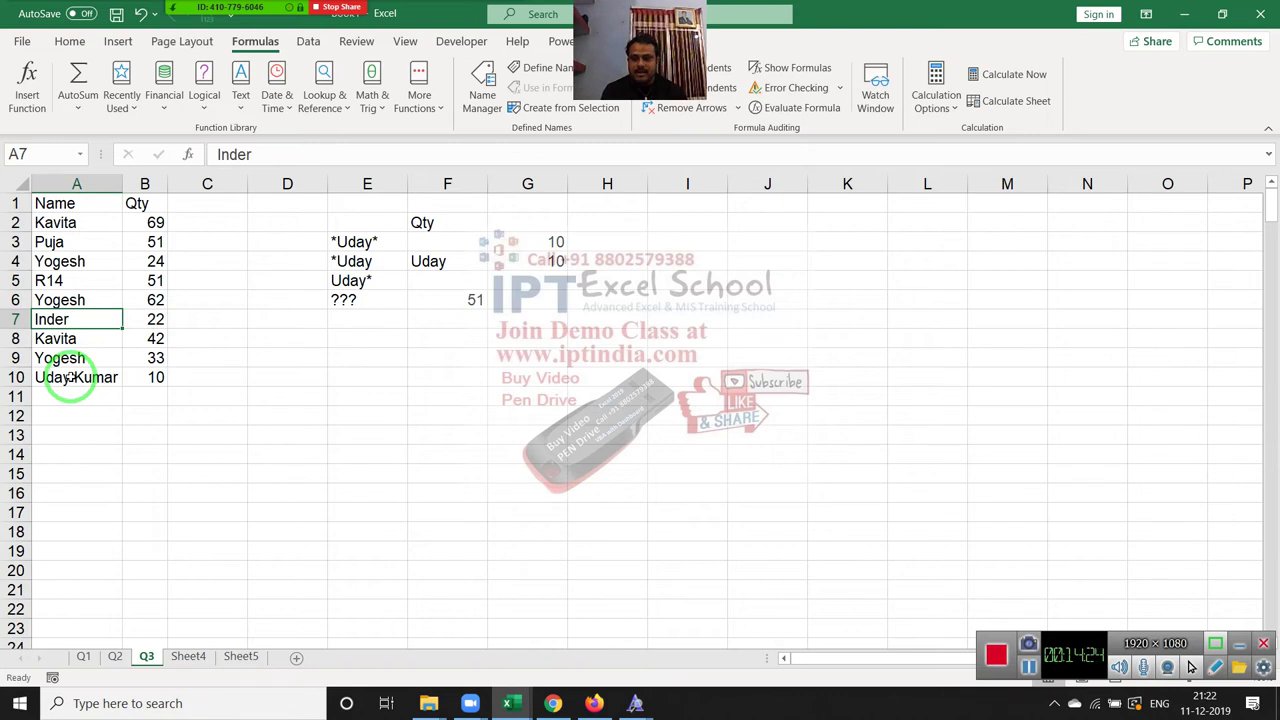
key(Up)
key(Up)
text(741)
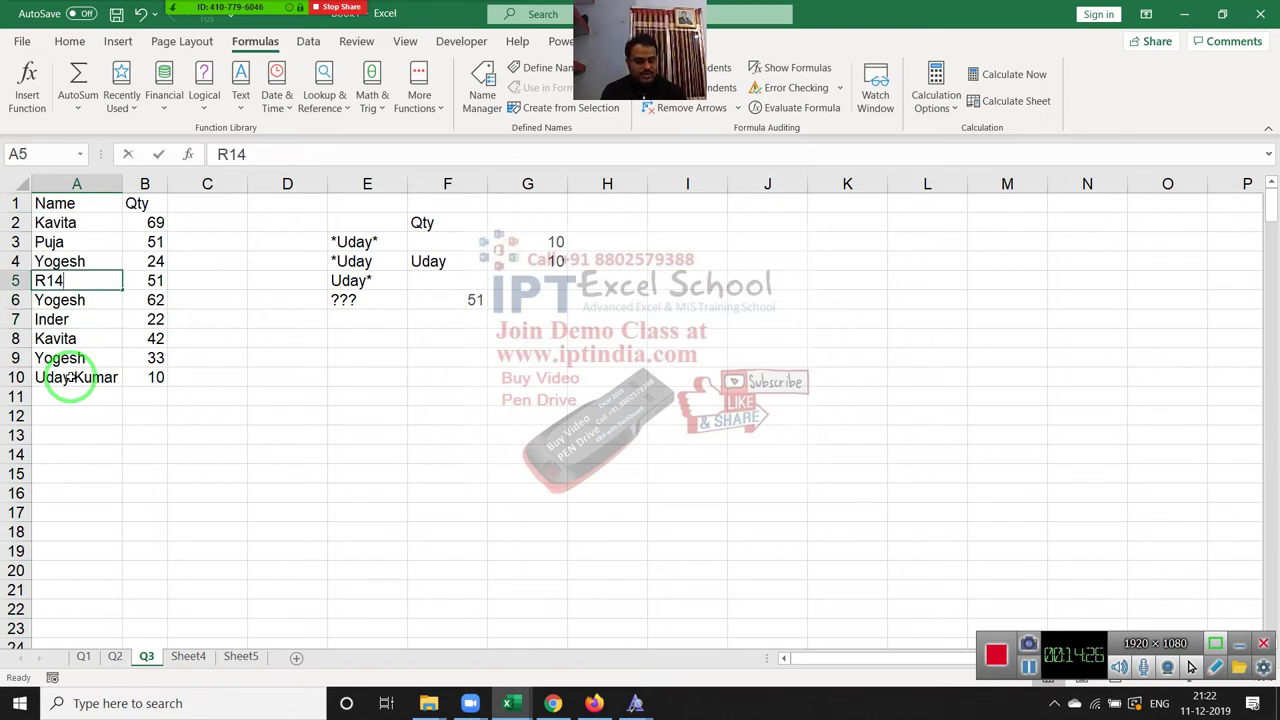
key(Return)
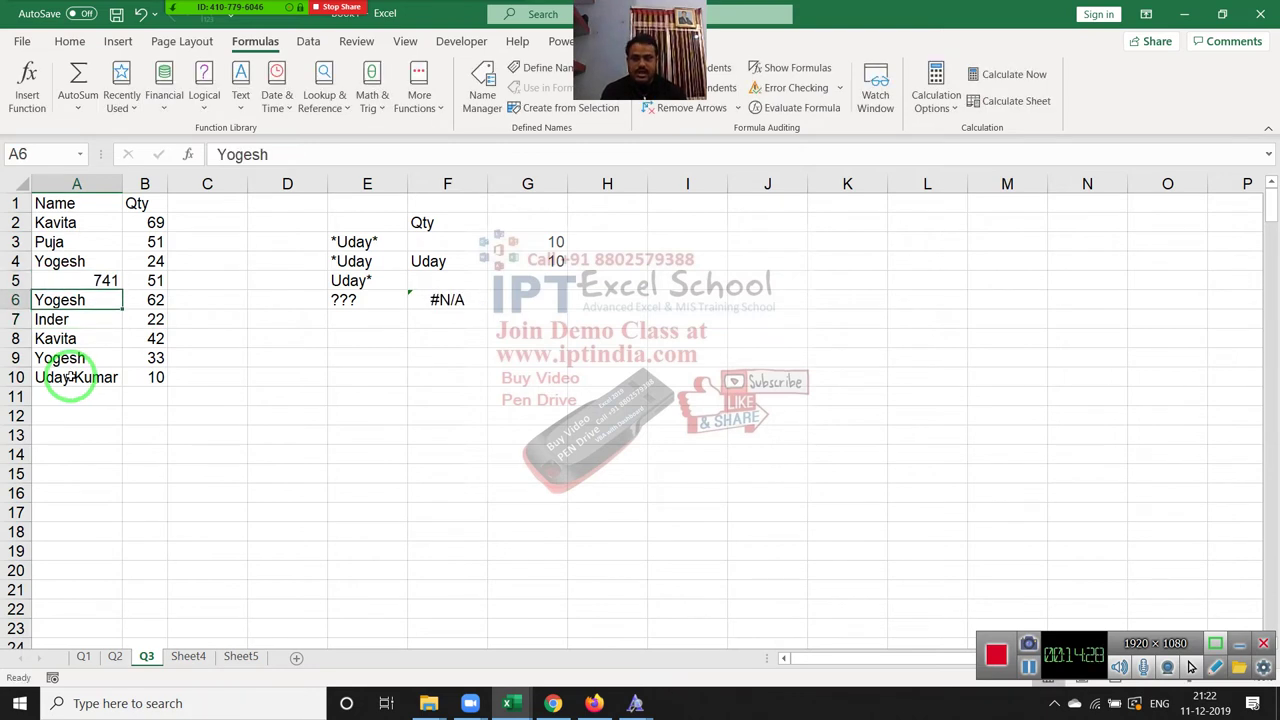
key(Up)
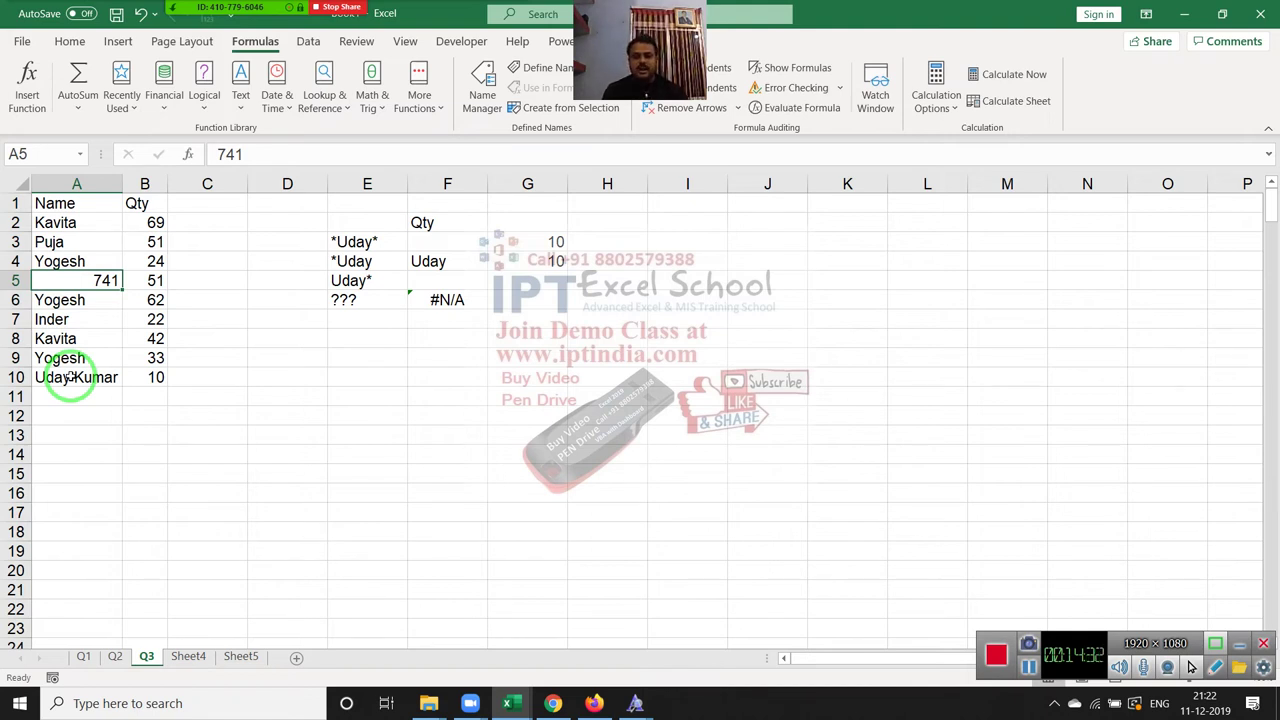
drag(355, 243, 368, 298)
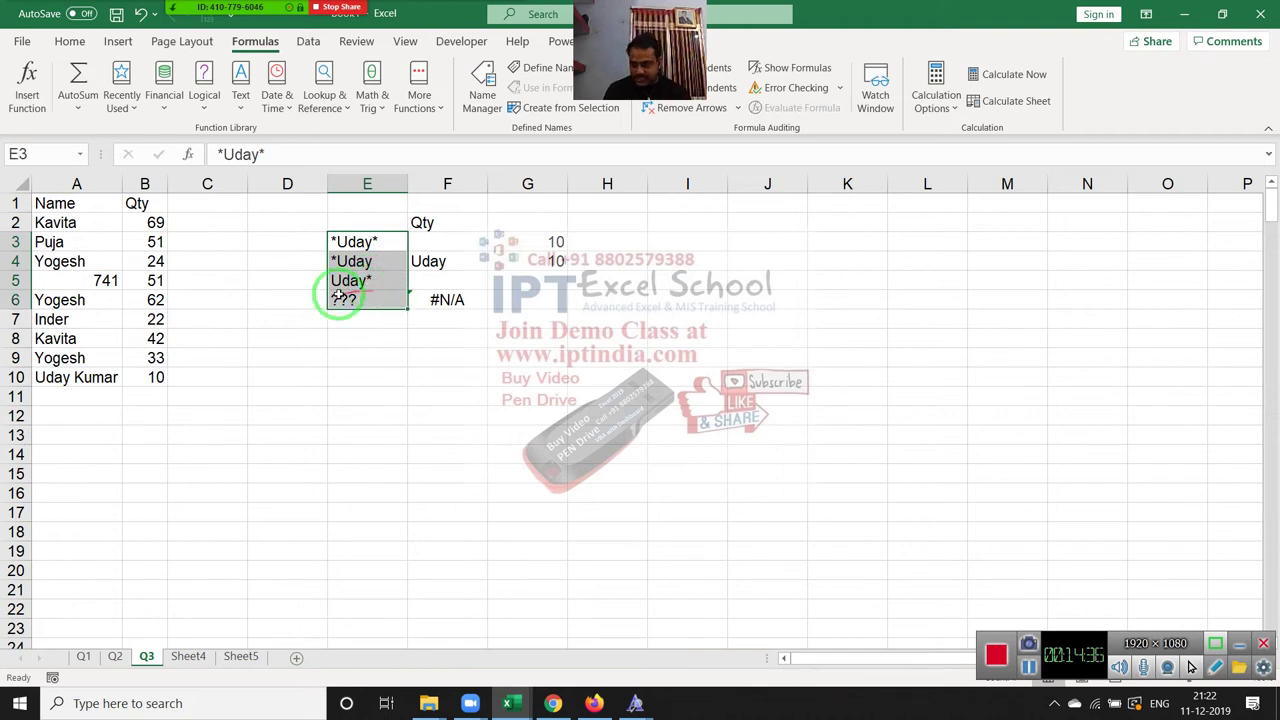
Prefix A5's 741 with an asterisk so it reads *741.
click(105, 281)
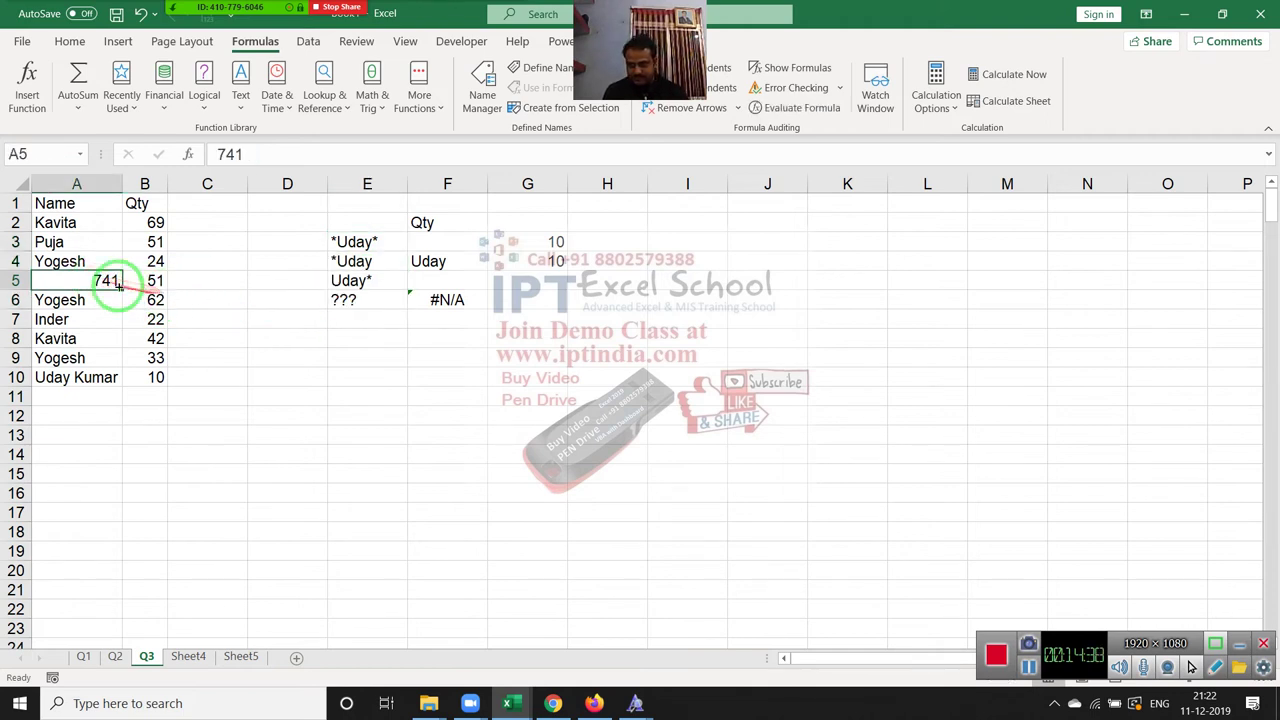
double_click(90, 280)
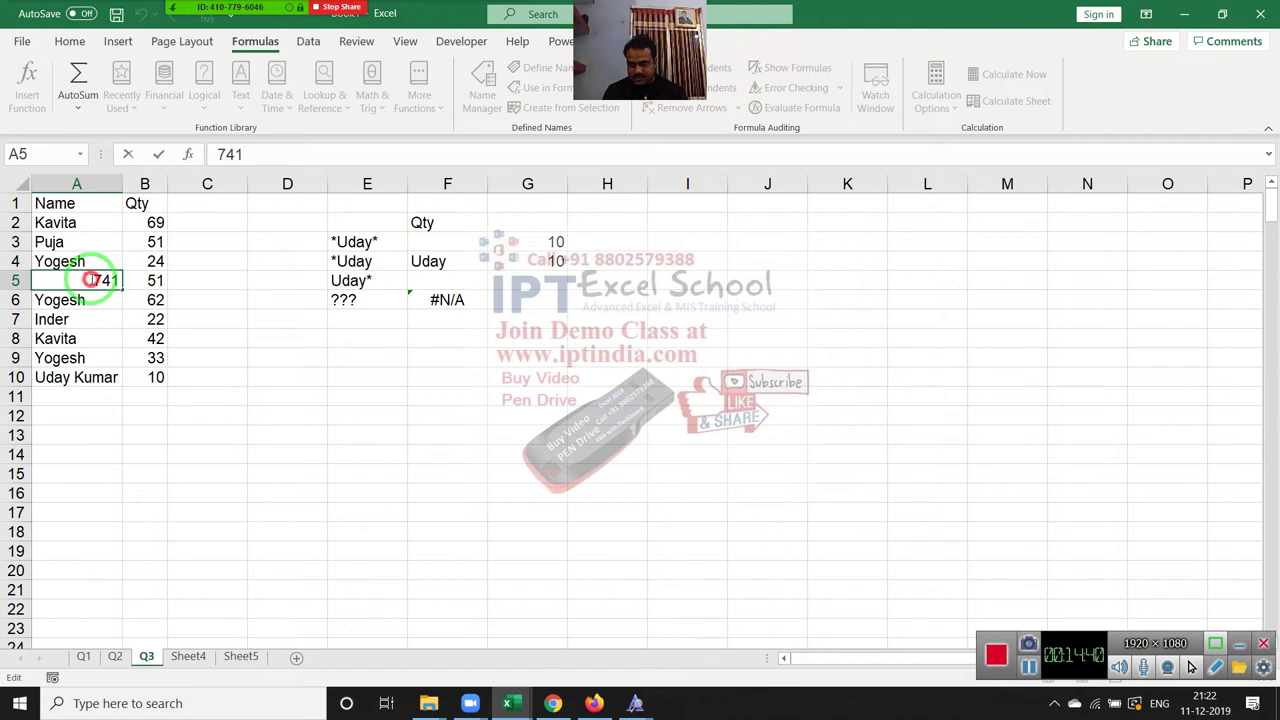
text(*)
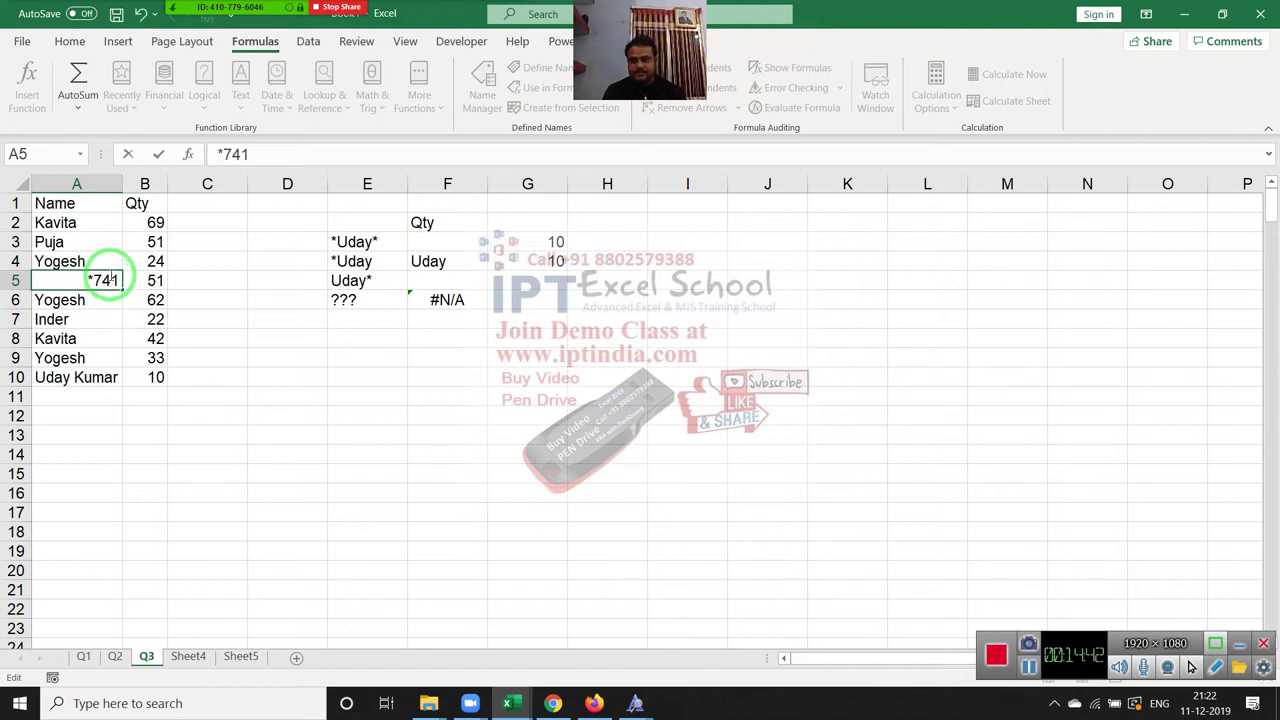
key(Return)
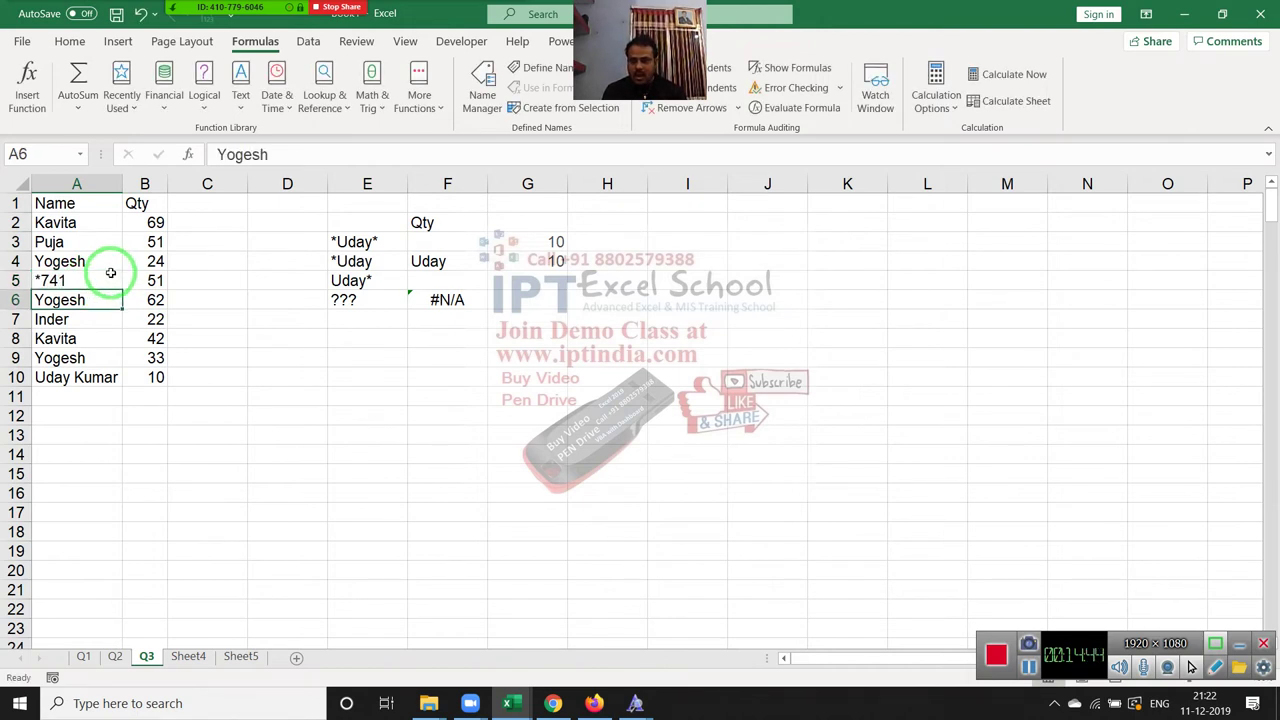
click(112, 278)
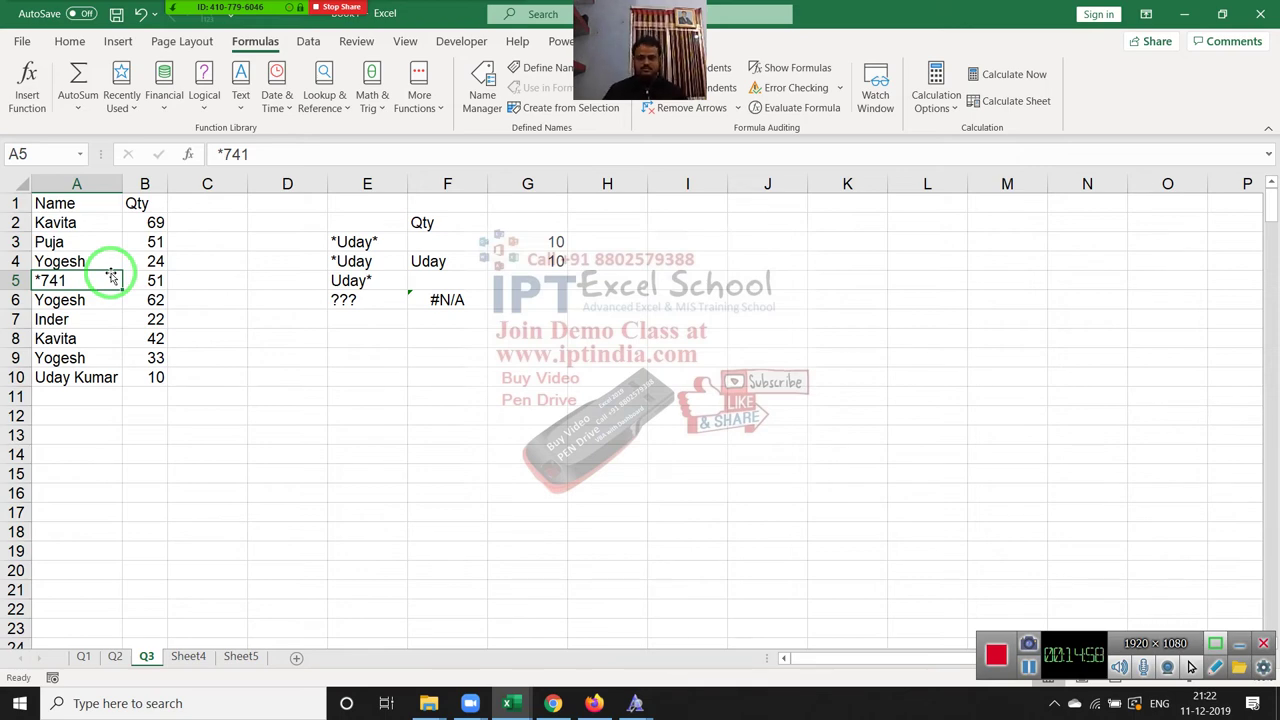
Add the heading Sales in A1 of Sheet4.
click(116, 657)
click(170, 302)
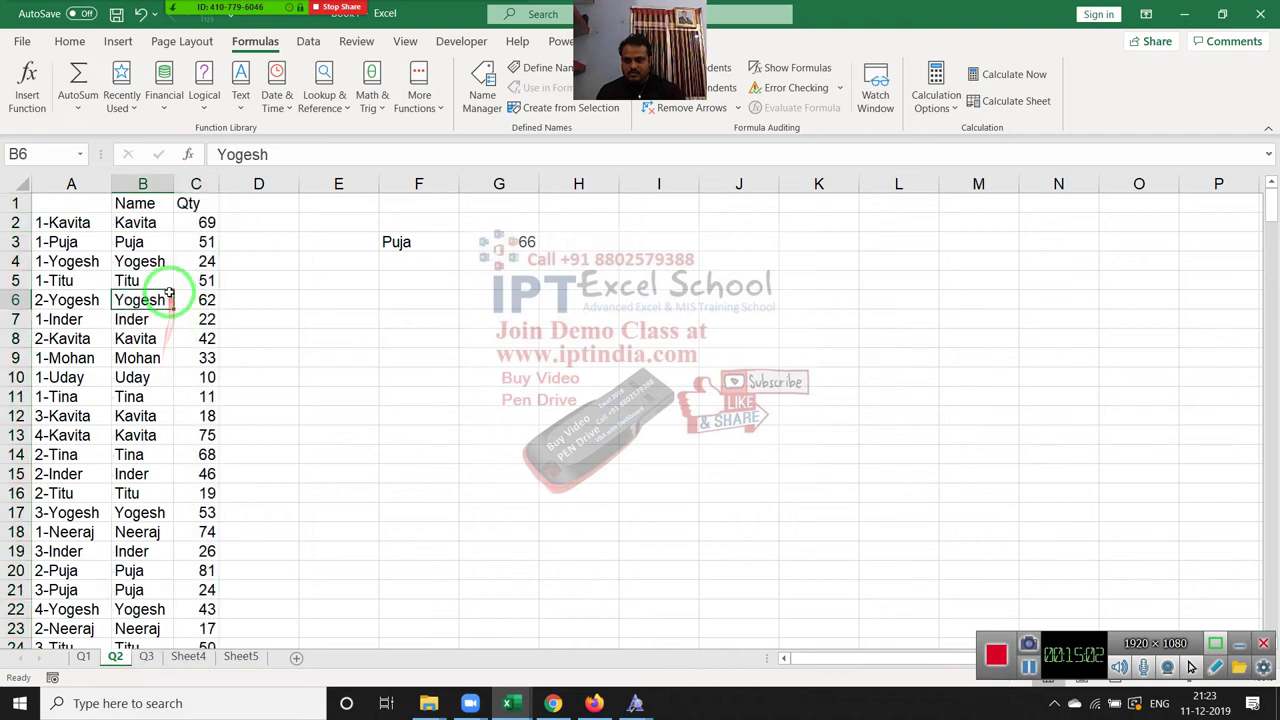
click(147, 657)
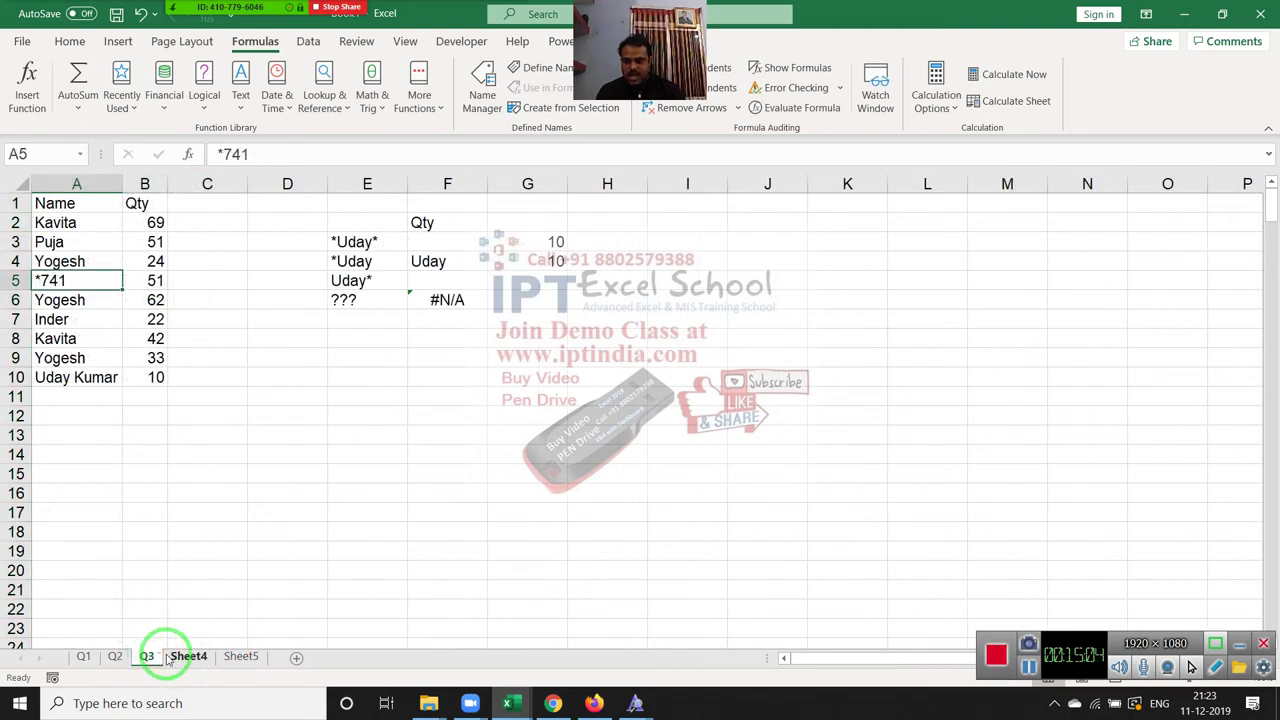
click(172, 657)
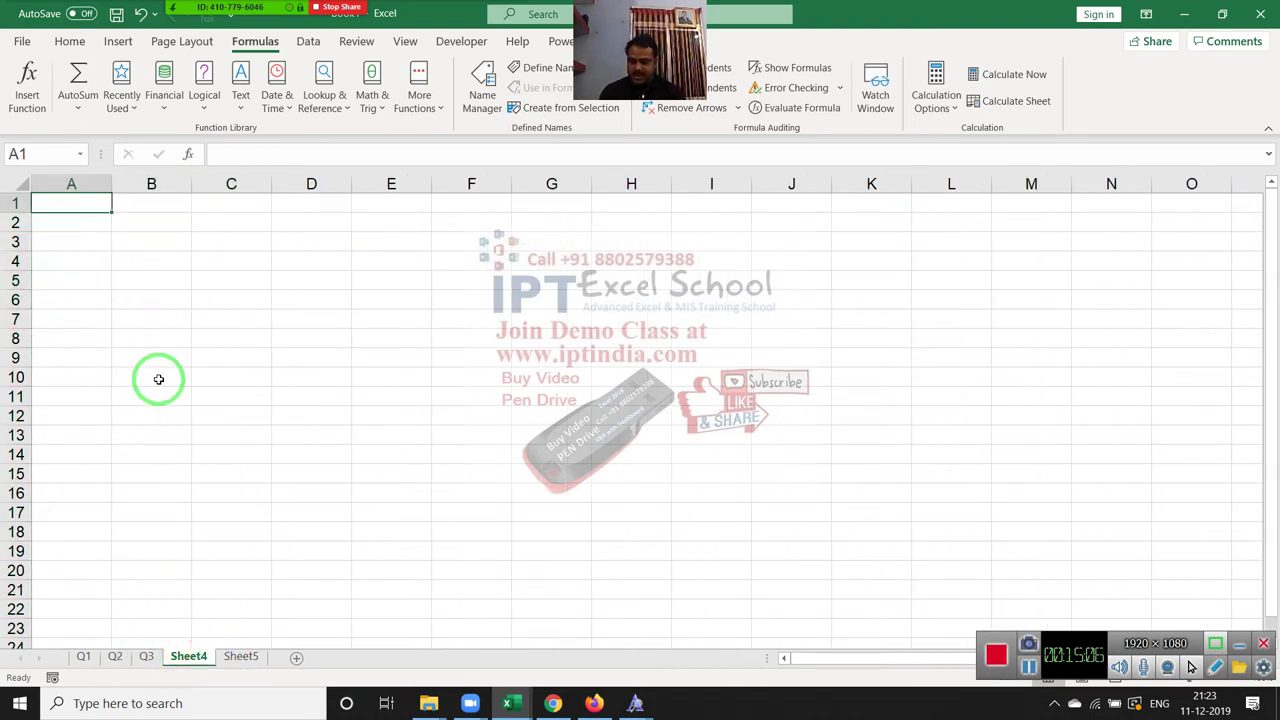
text(SAles)
key(Return)
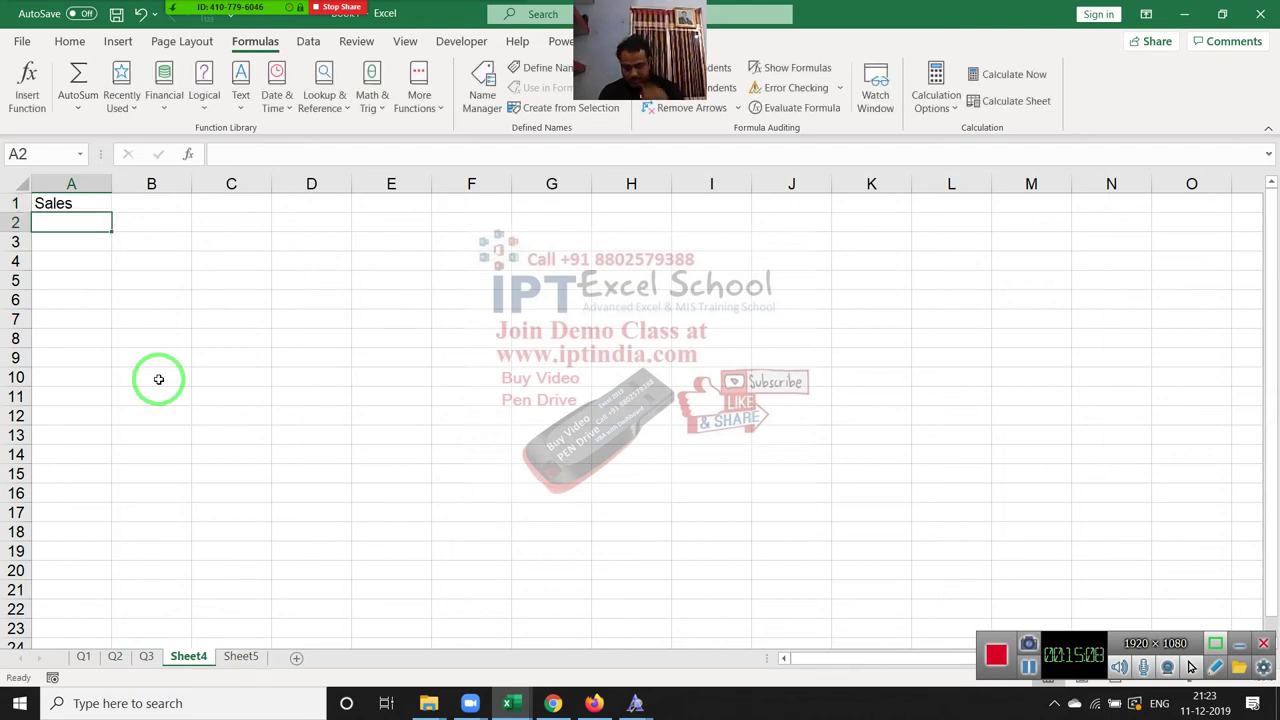
Fill A2:A94 with =RANDBETWEEN(10,90).
text(=ra)
key(Down)
key(Down)
key(Tab)
text(1)
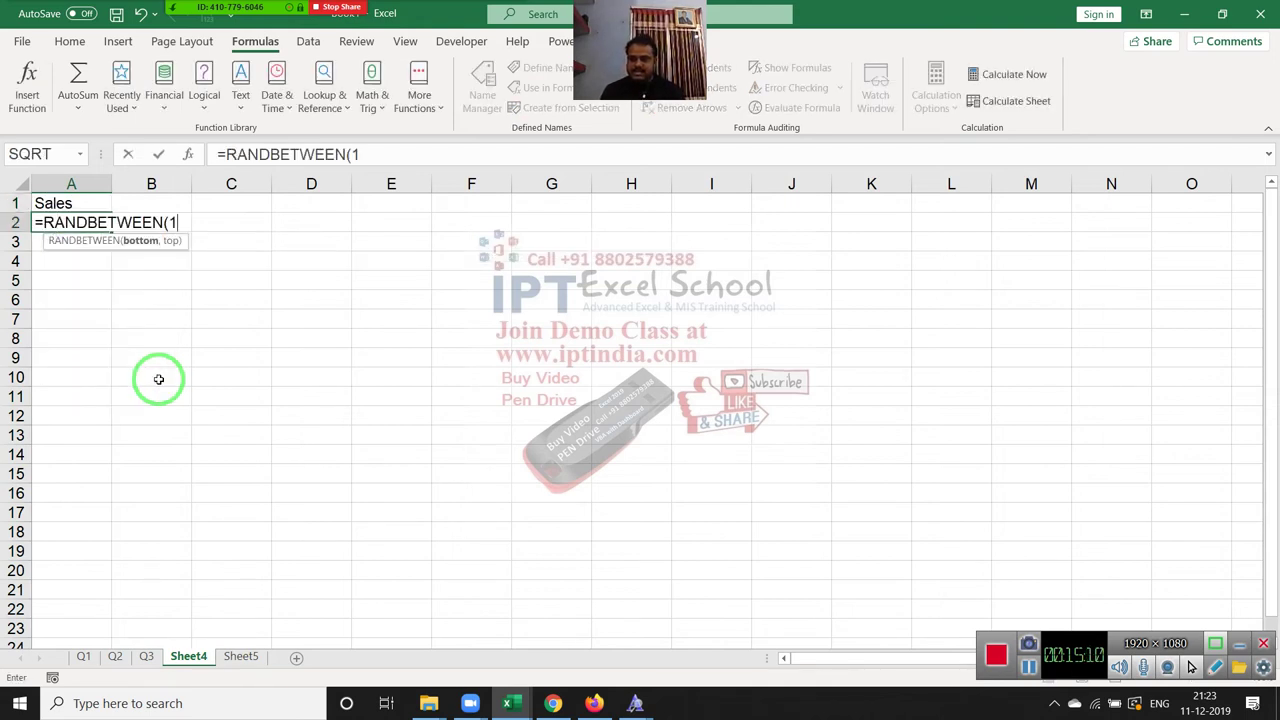
text(0,9)
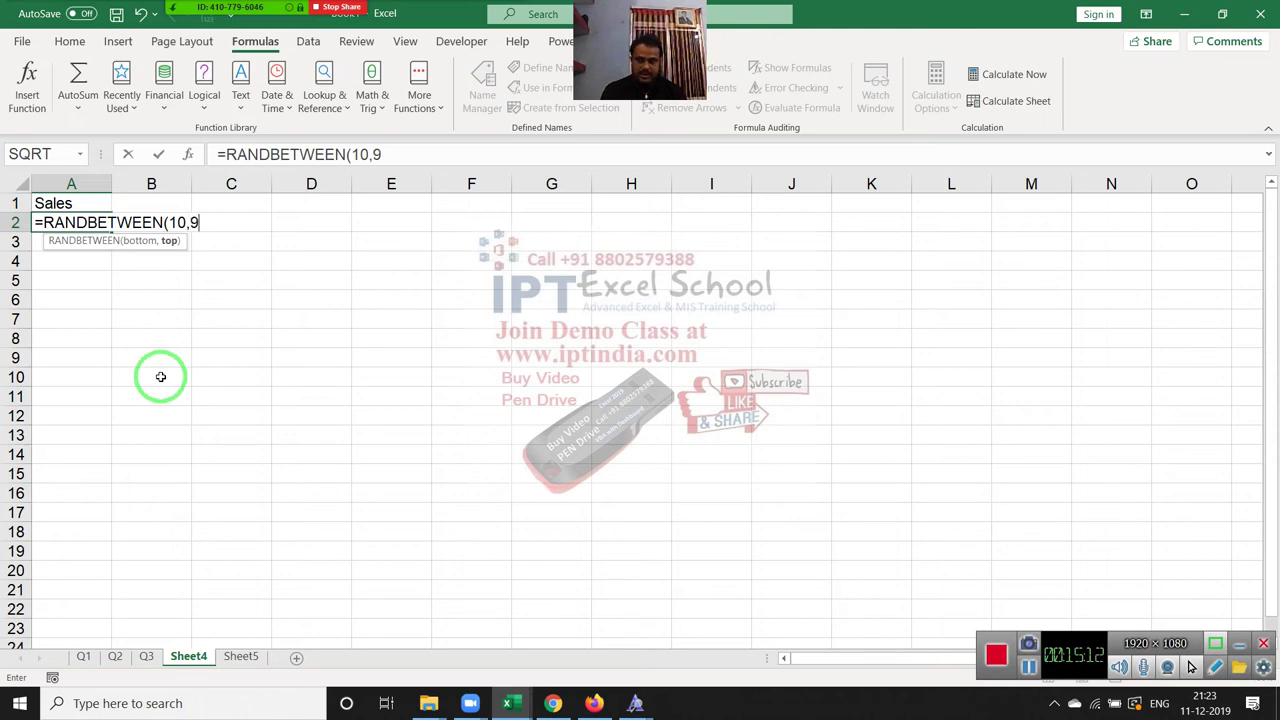
text(0)
key(Return)
key(Up)
key(shift+Down)
key(shift+Down)
key(shift+Down)
key(shift+Down)
key(shift+Down)
key(shift+Down)
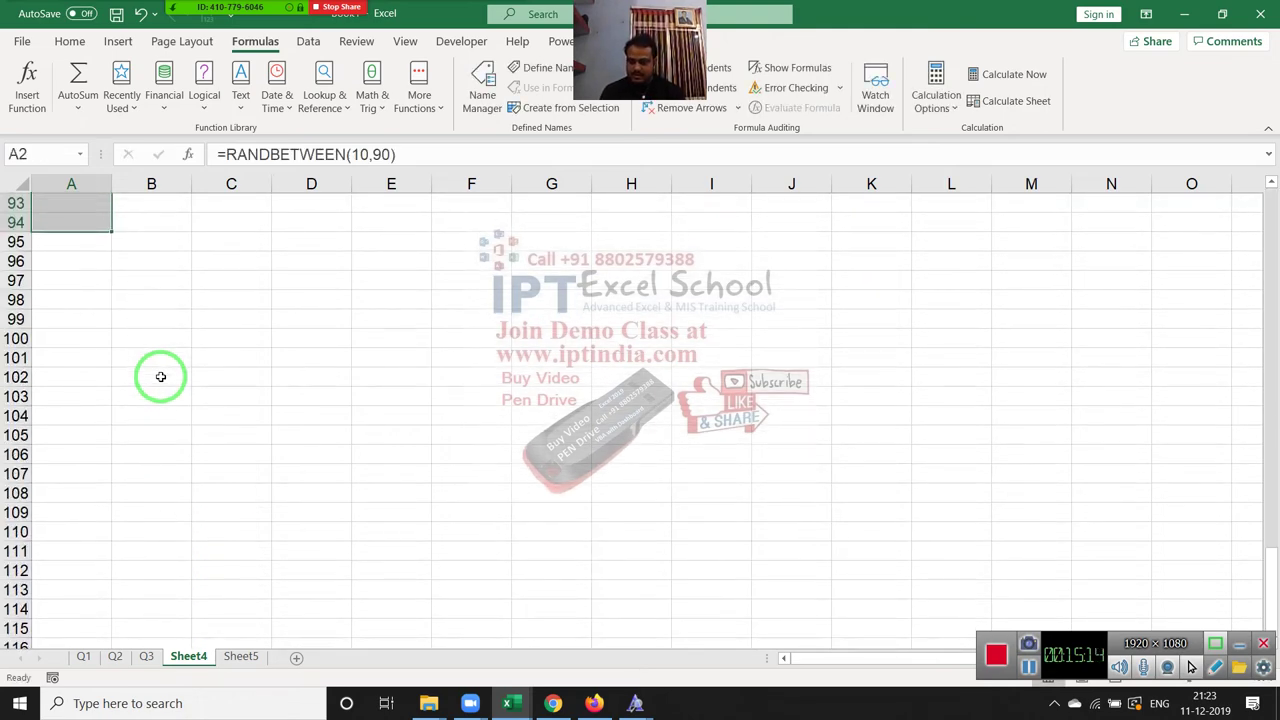
key(shift+Down)
scroll(160, 376, up, 20)
scroll(160, 376, up, 3)
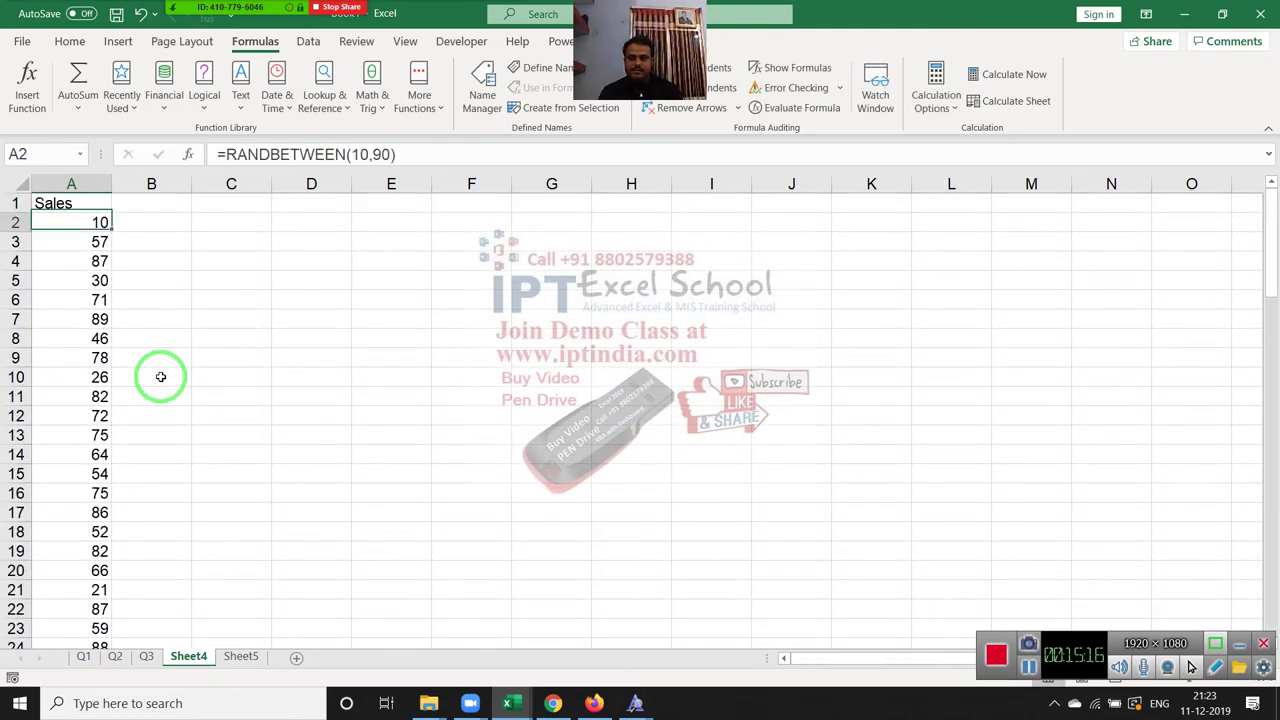
scroll(160, 376, down, 16)
scroll(160, 376, down, 8)
Copy the Sales formulas and paste them back as fixed values.
key(ctrl+c)
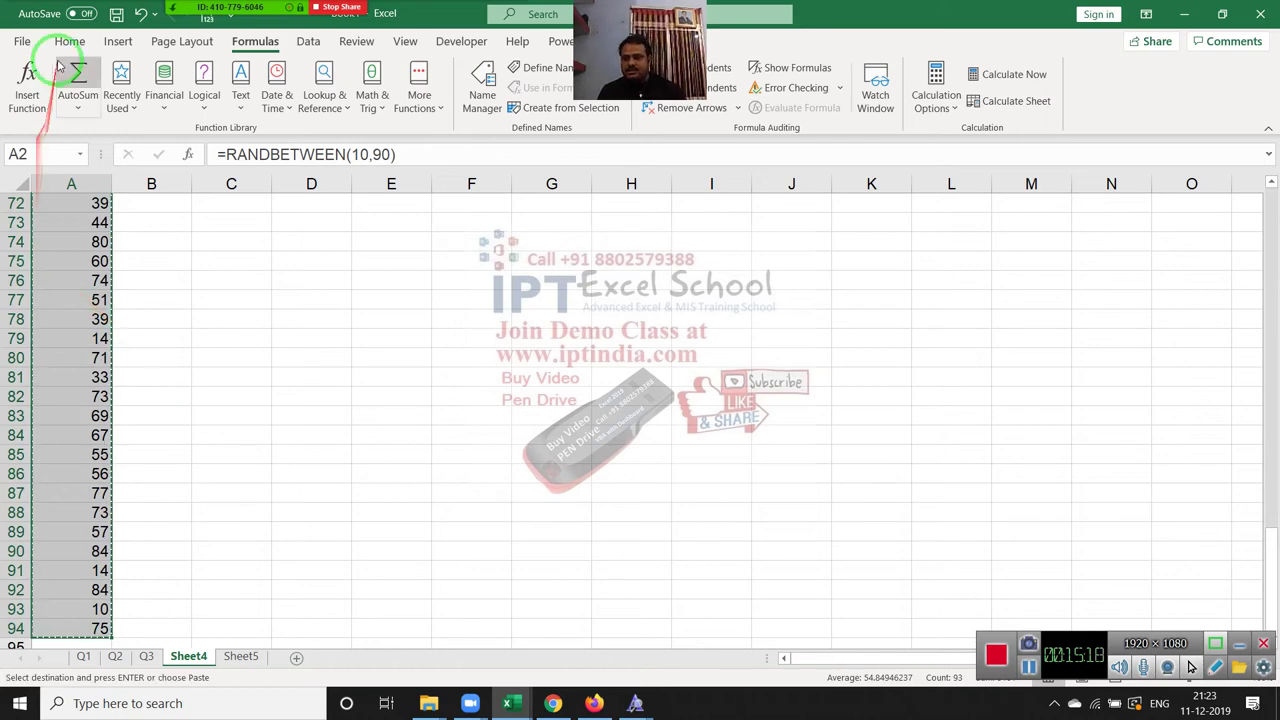
click(70, 41)
click(30, 108)
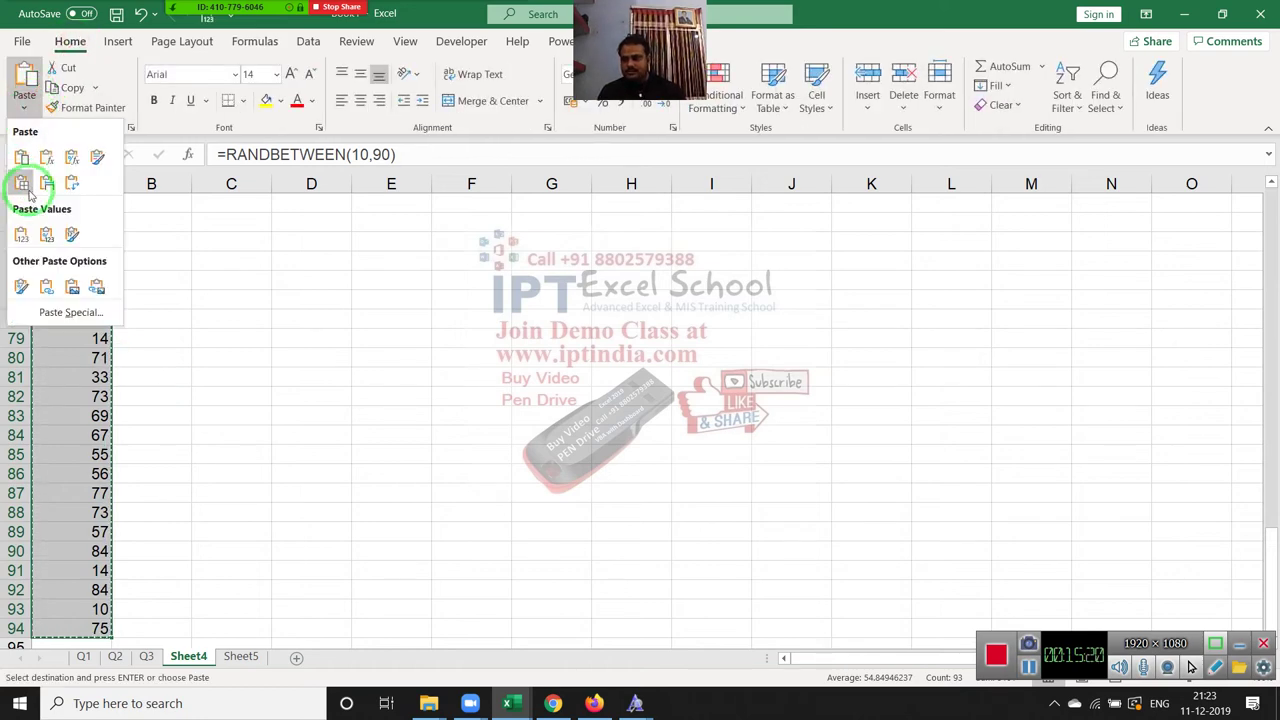
click(18, 236)
scroll(120, 300, up, 20)
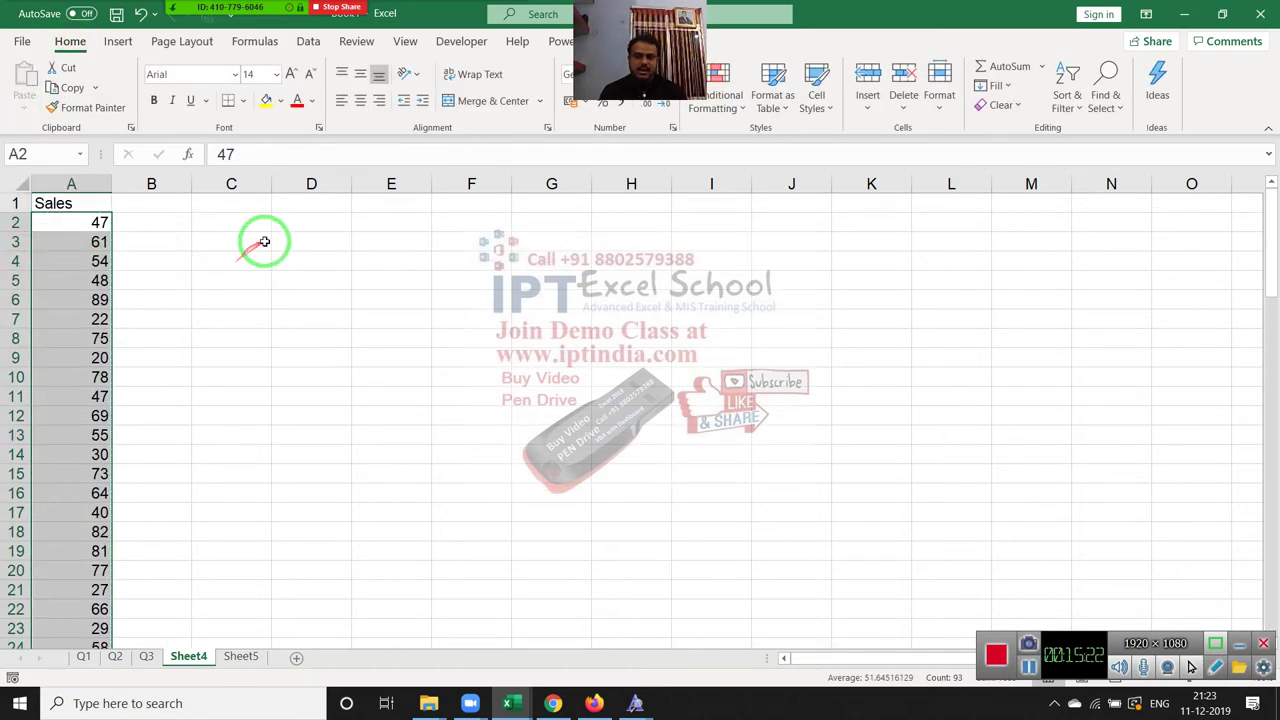
Enter slab rows 0-40 → 500 and 41-80 → 1000 in C3:D4.
click(263, 241)
text(0-4)
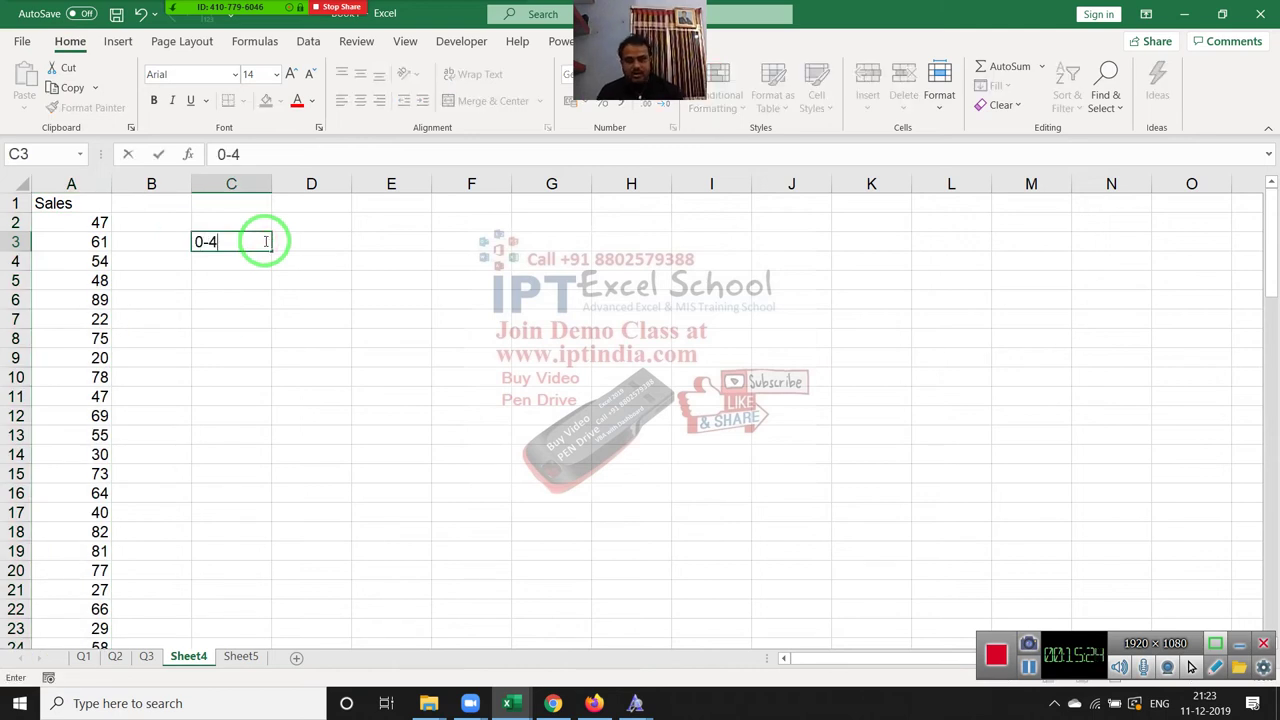
text(0)
key(Tab)
text(5)
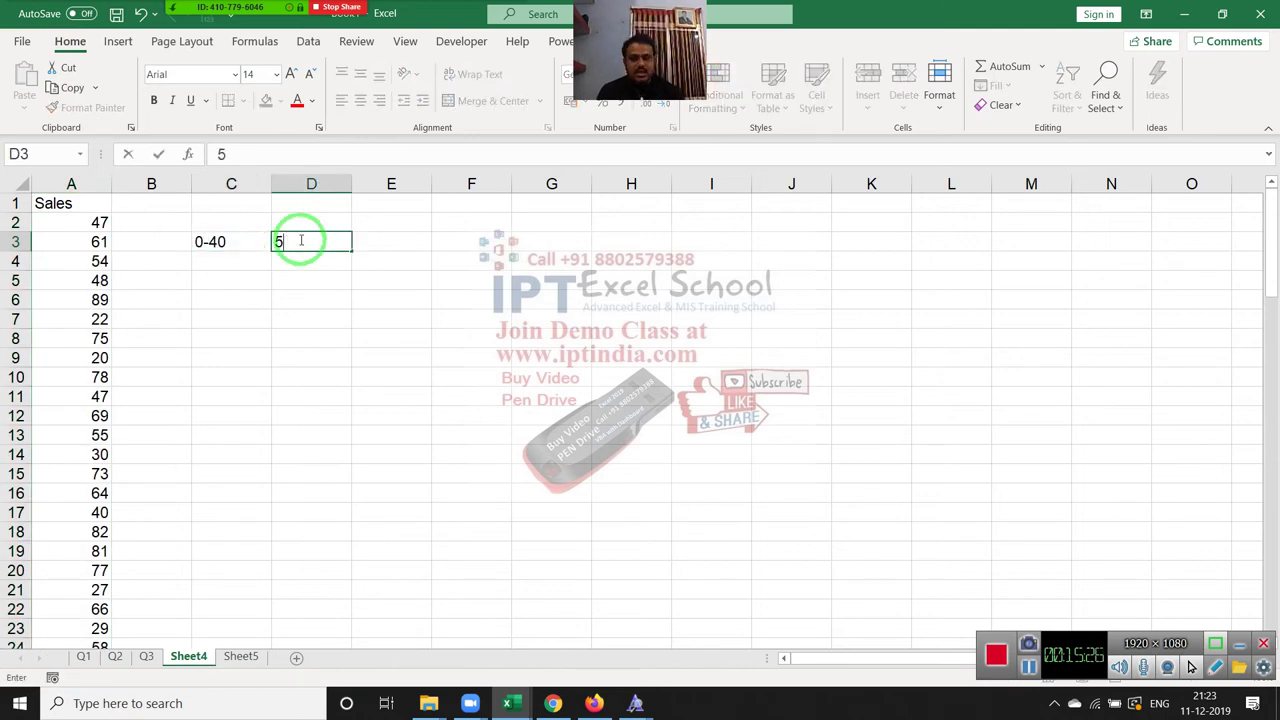
text(00)
key(Return)
text(4)
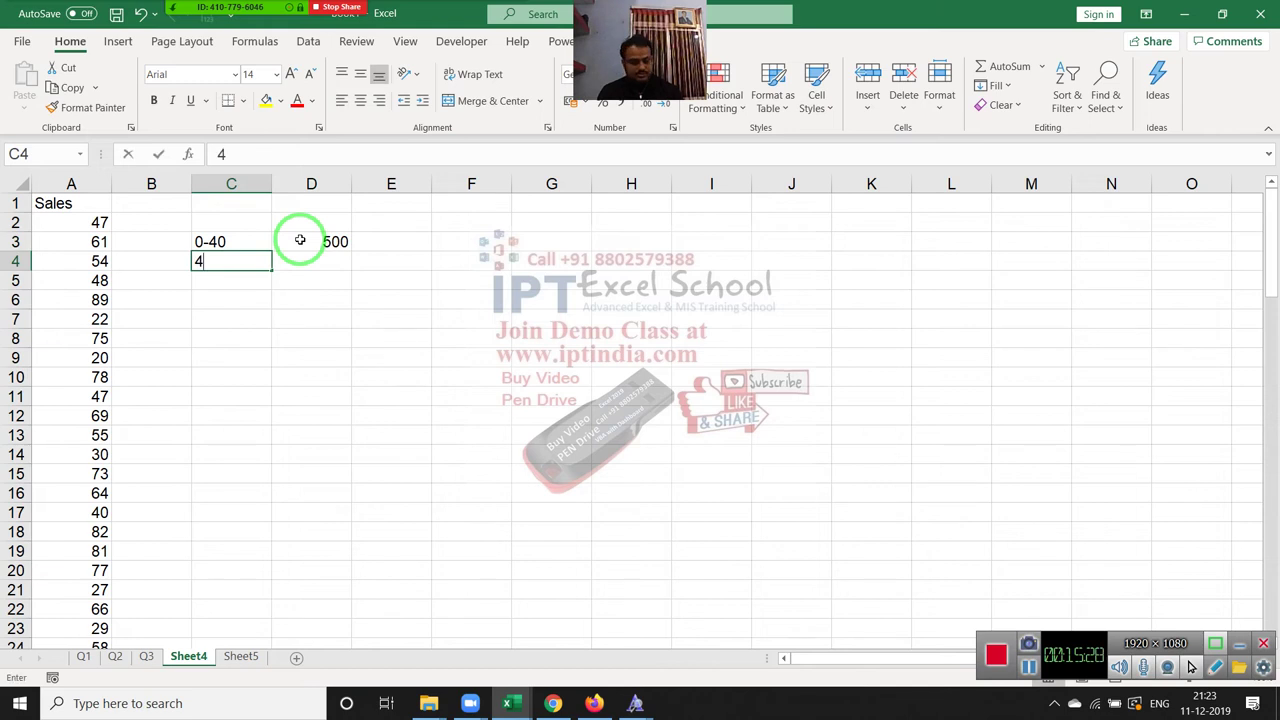
text(1-8)
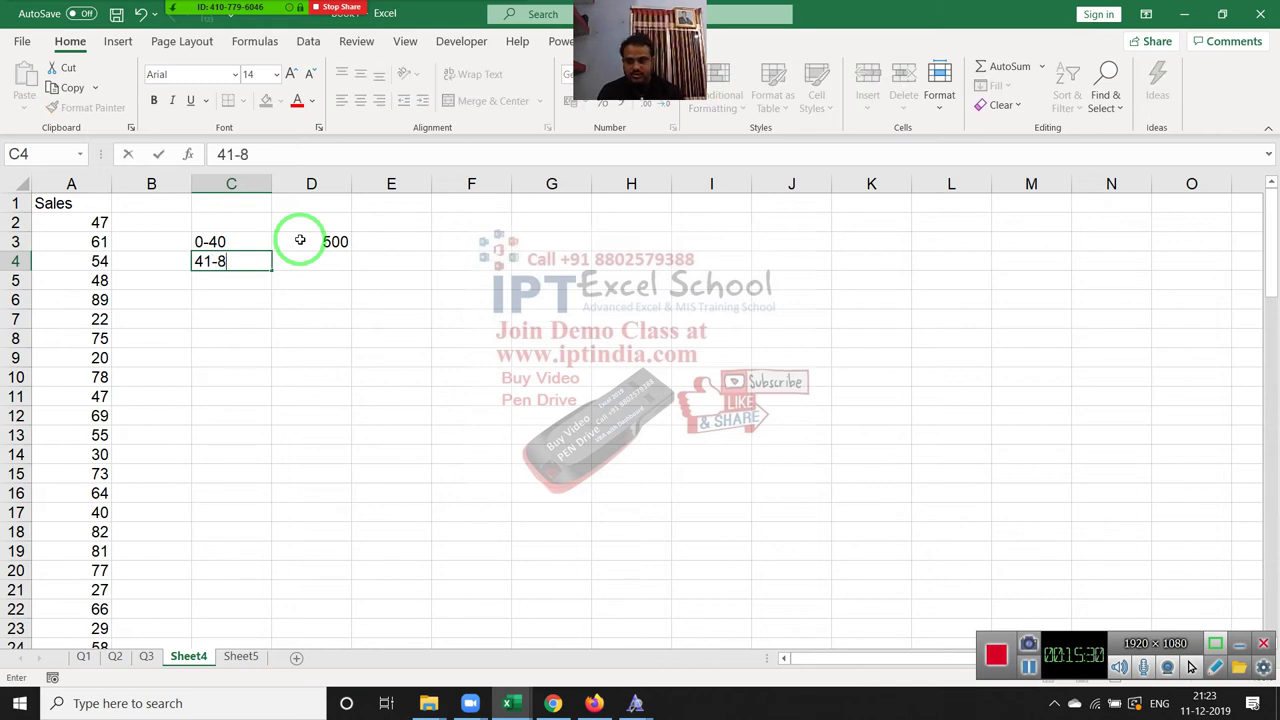
text(0)
key(Tab)
text(1000)
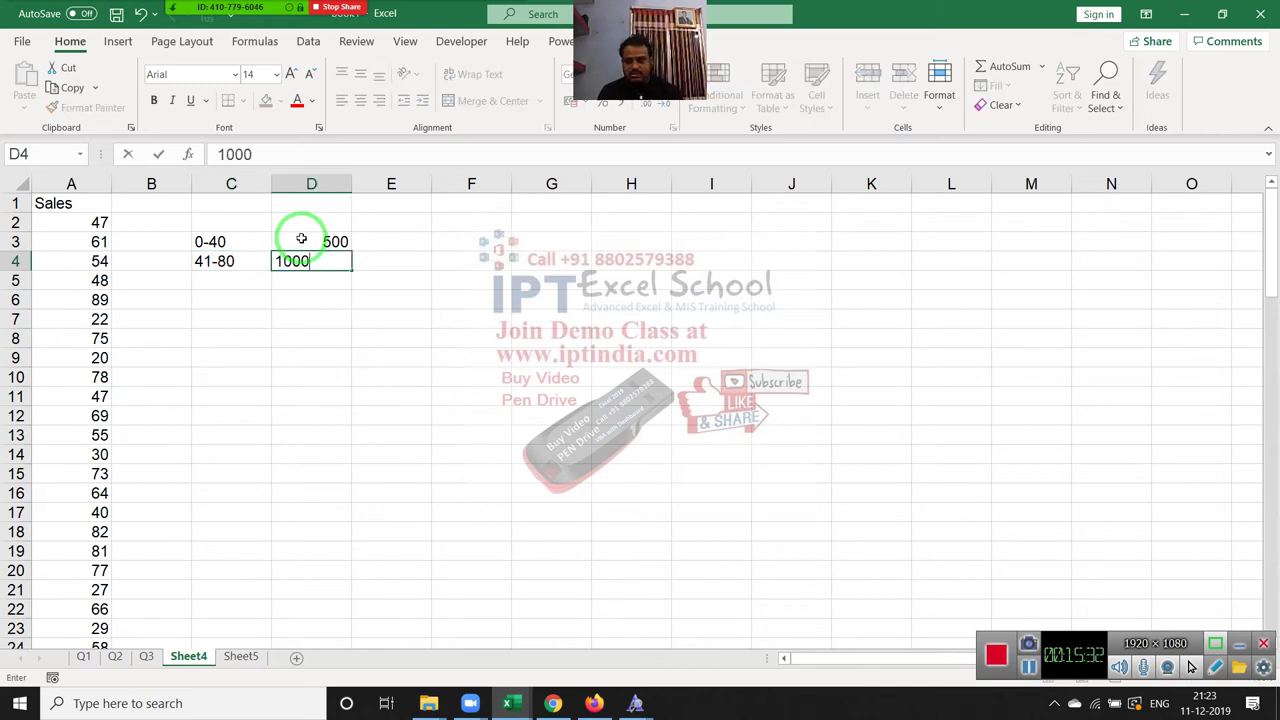
key(Return)
Add slab rows 81-100 → 2000 and >100 → 5000 in C5:D6.
text(81-)
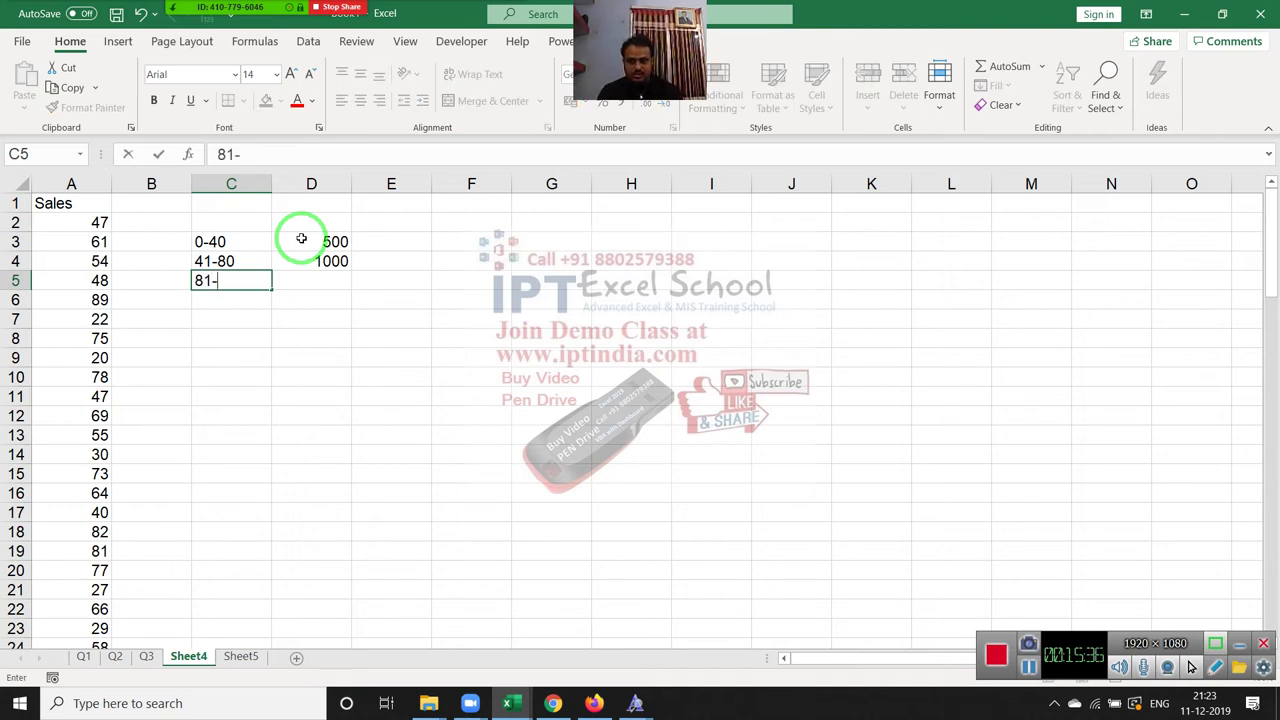
text(100)
key(Tab)
text(2000)
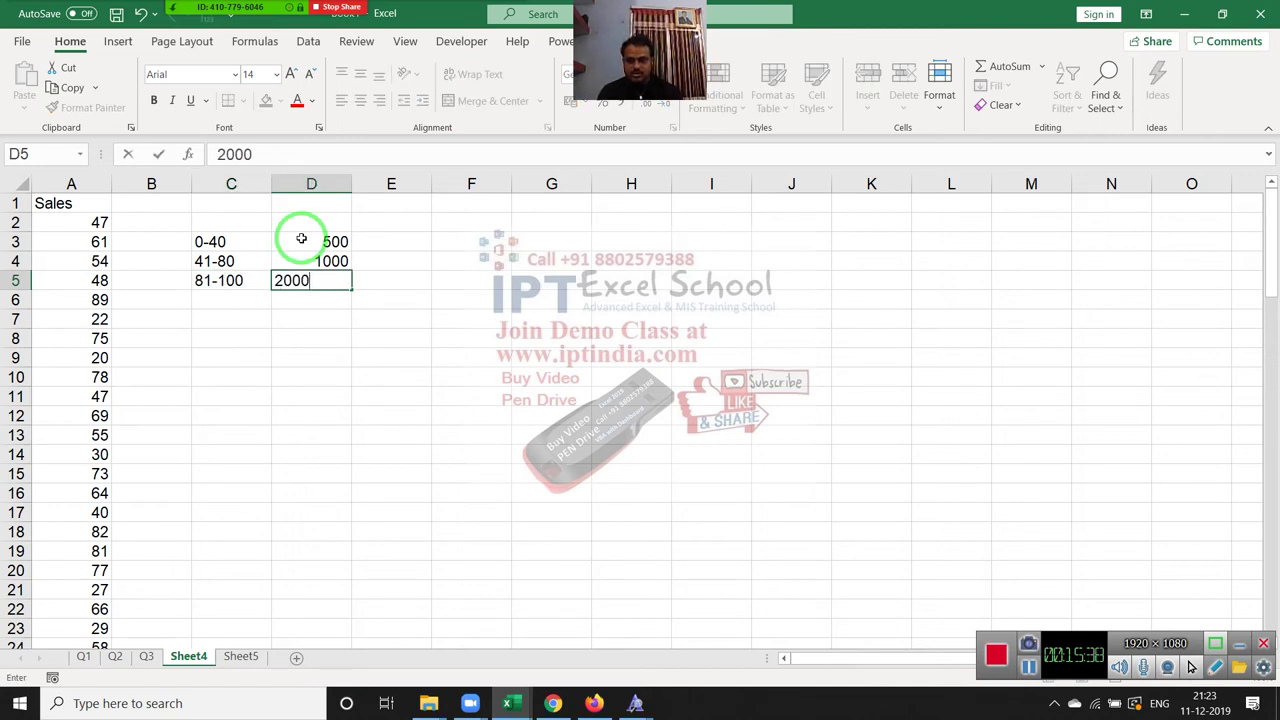
key(Return)
key(Left)
text(>)
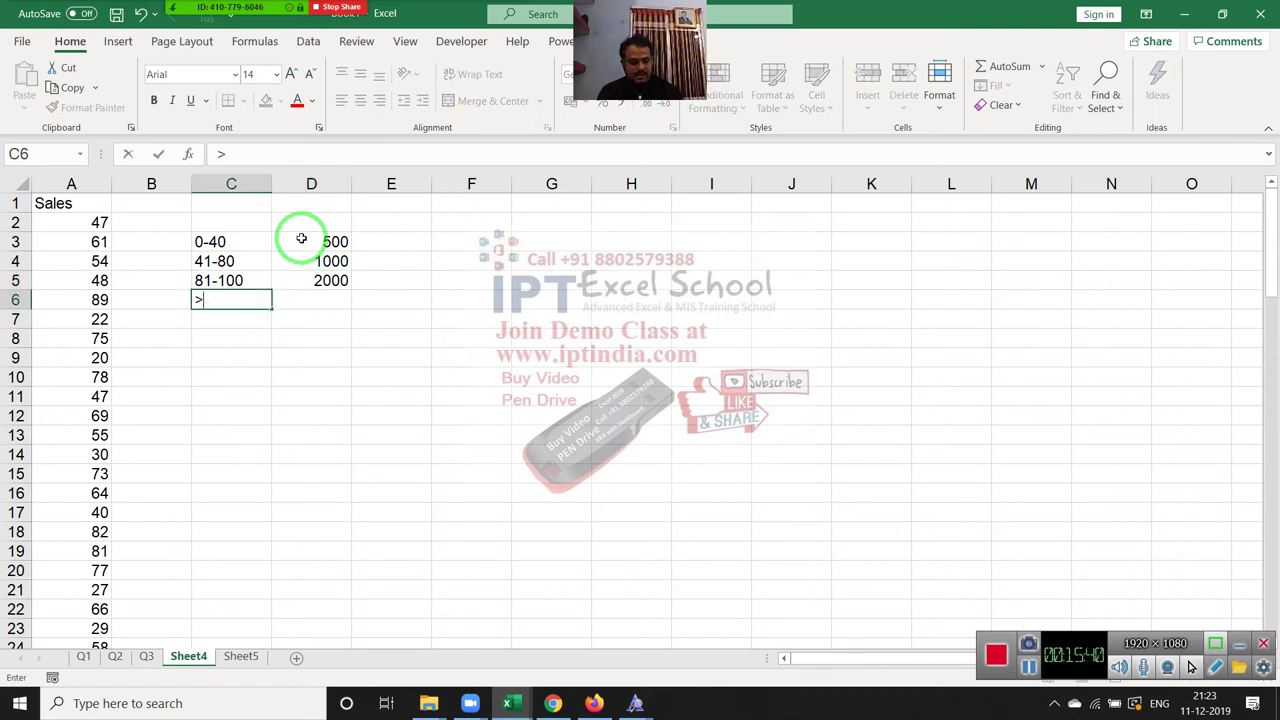
text(100)
key(Tab)
text(50)
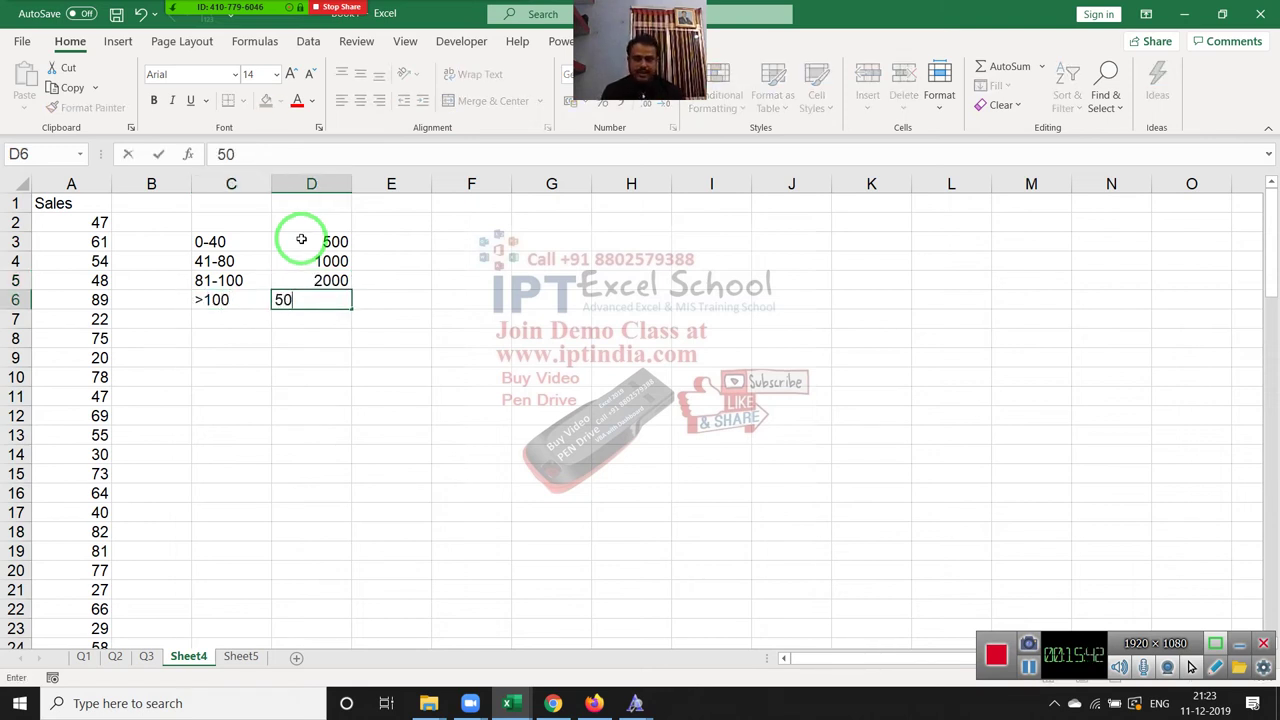
text(00)
key(Return)
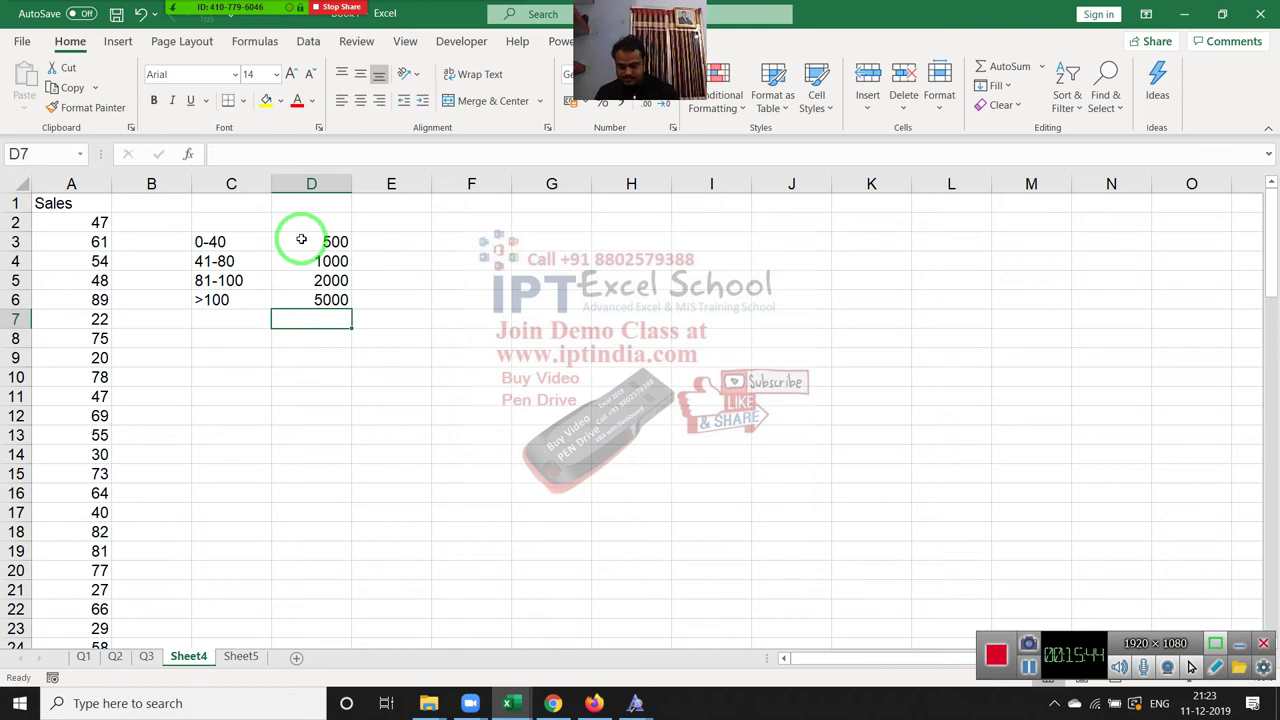
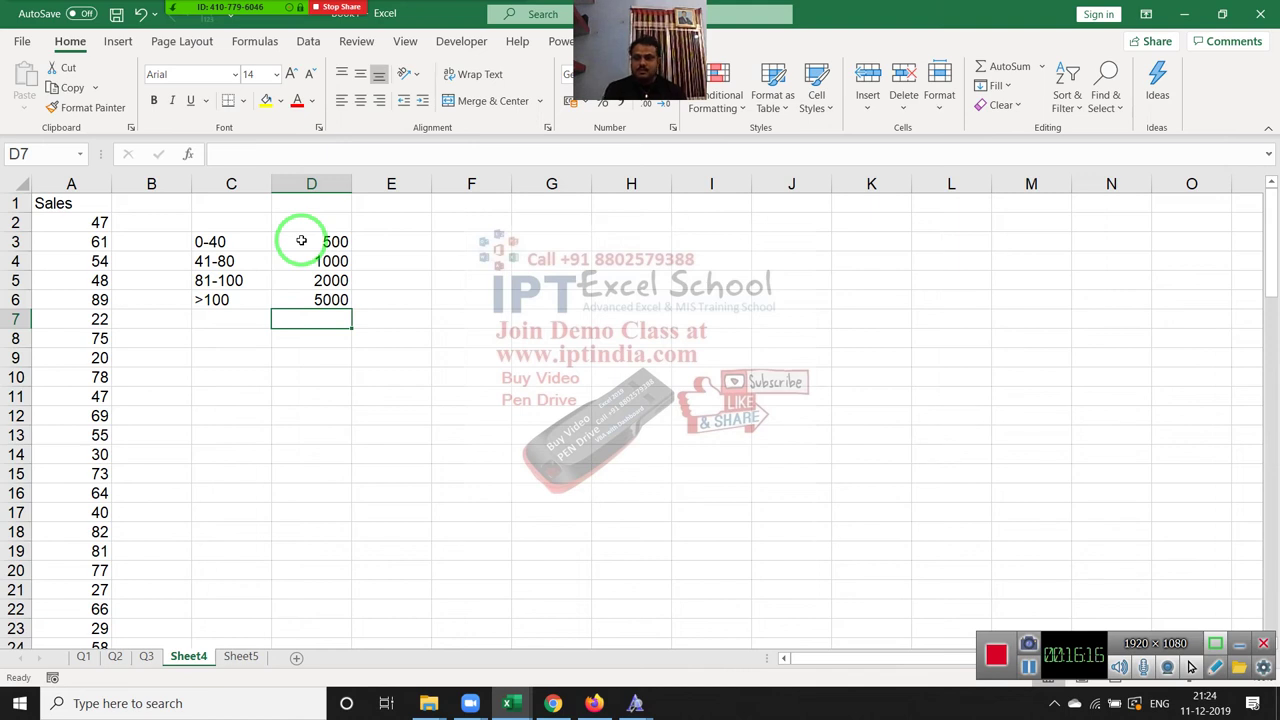
Enter the slab lower limits 0, 41, 81 and 101 in C8:C11.
key(Down)
key(Down)
key(Left)
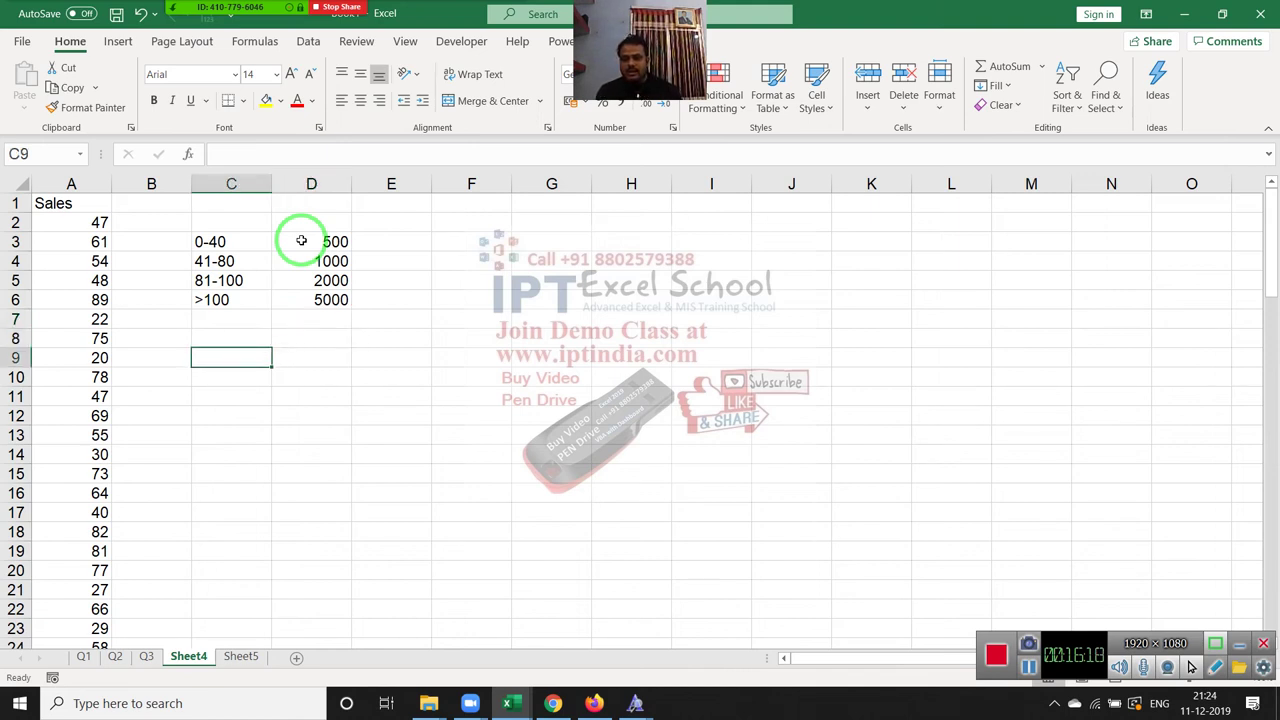
key(Up)
key(Up)
key(Up)
key(Up)
key(Up)
key(Up)
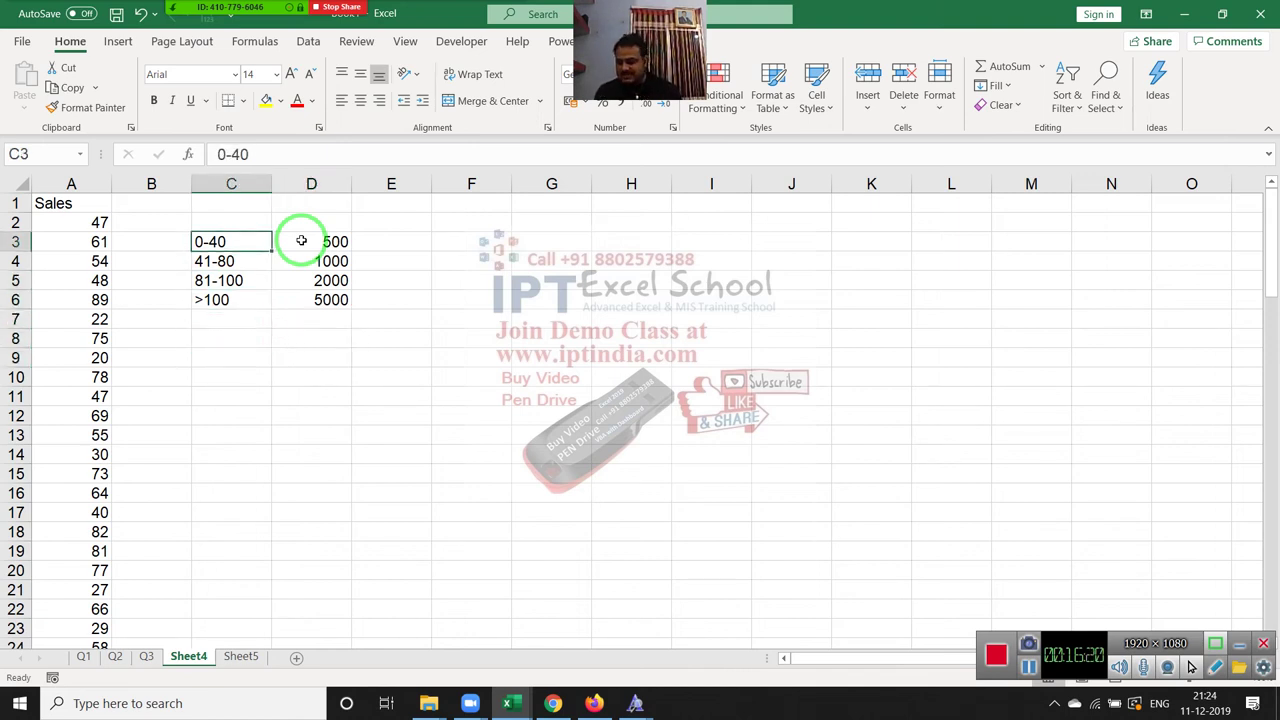
key(Down)
key(Down)
key(Down)
key(Down)
key(Down)
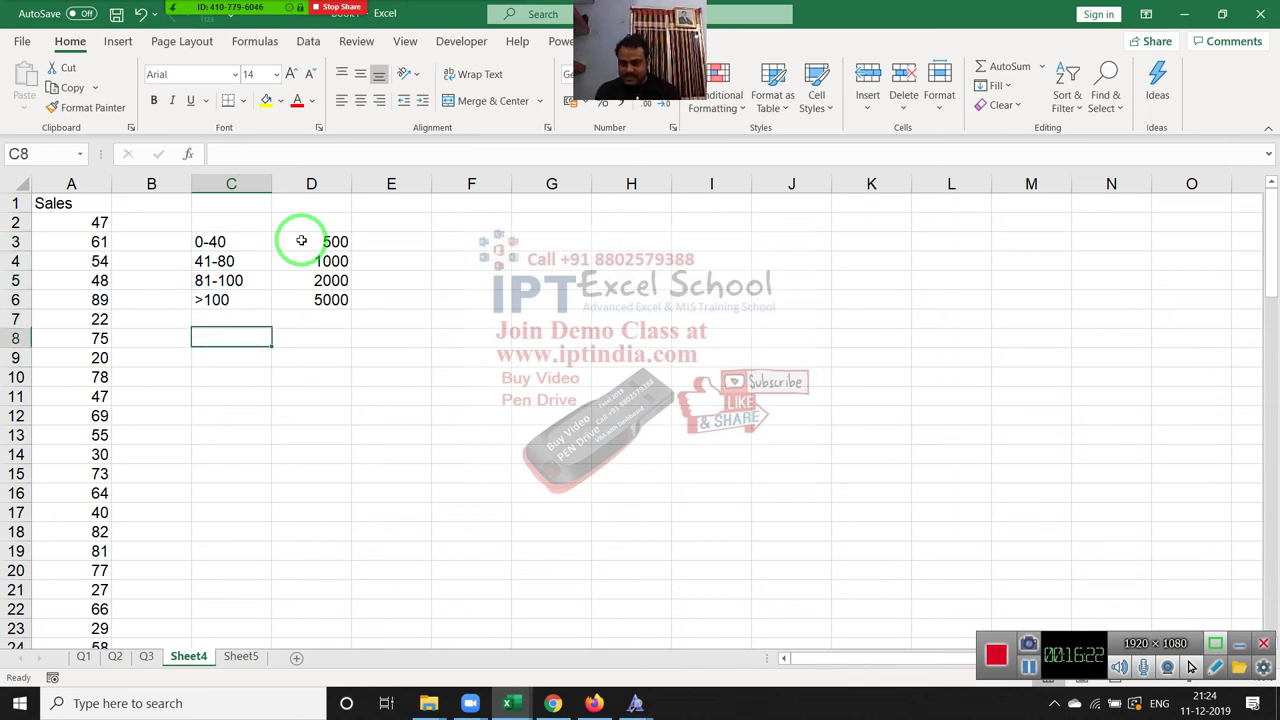
text(0)
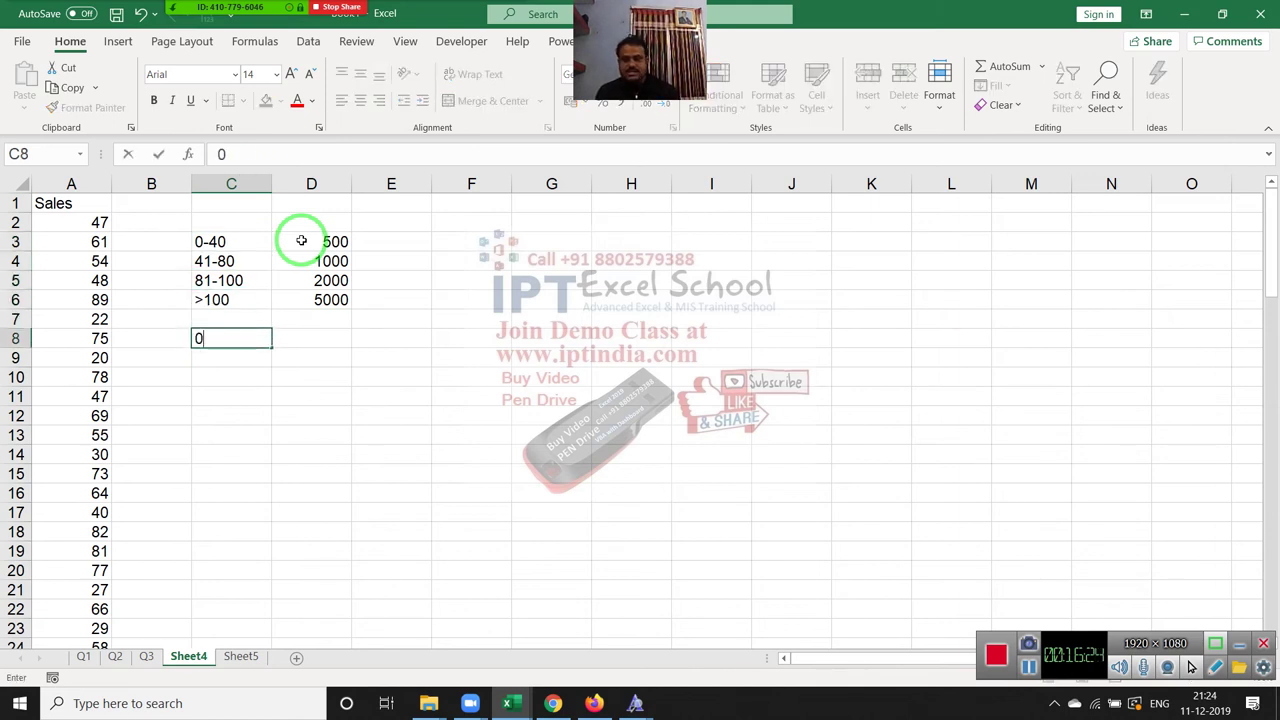
key(Return)
text(41)
key(Return)
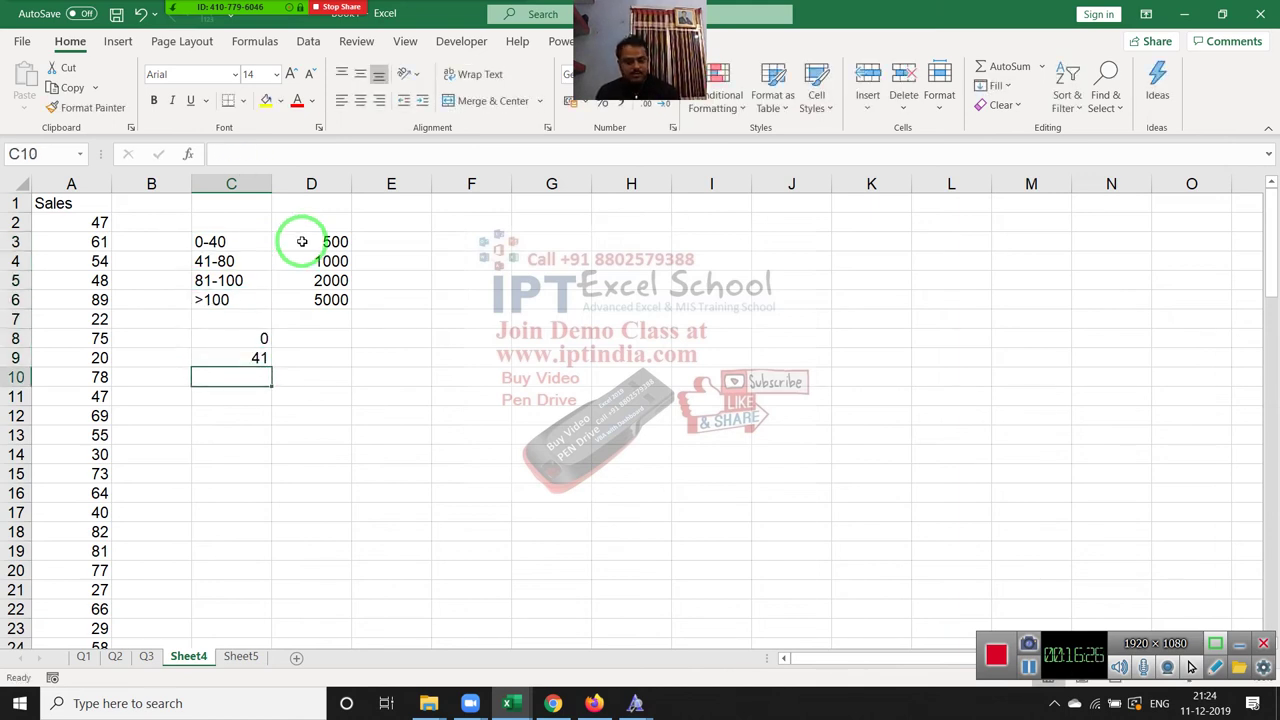
text(81)
key(Return)
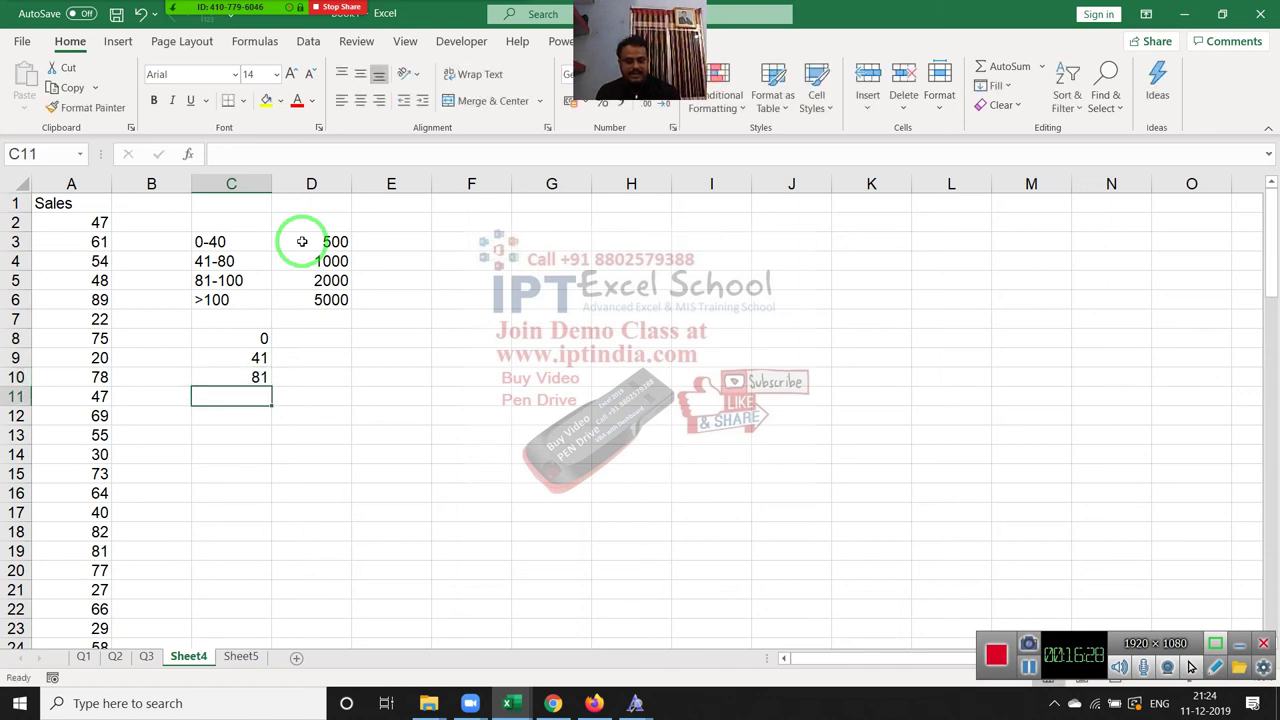
text(101)
key(Right)
Copy the bonus amounts 500–5000 from D3:D6 into D8:D11.
key(Up)
key(Up)
key(Up)
key(Up)
key(Up)
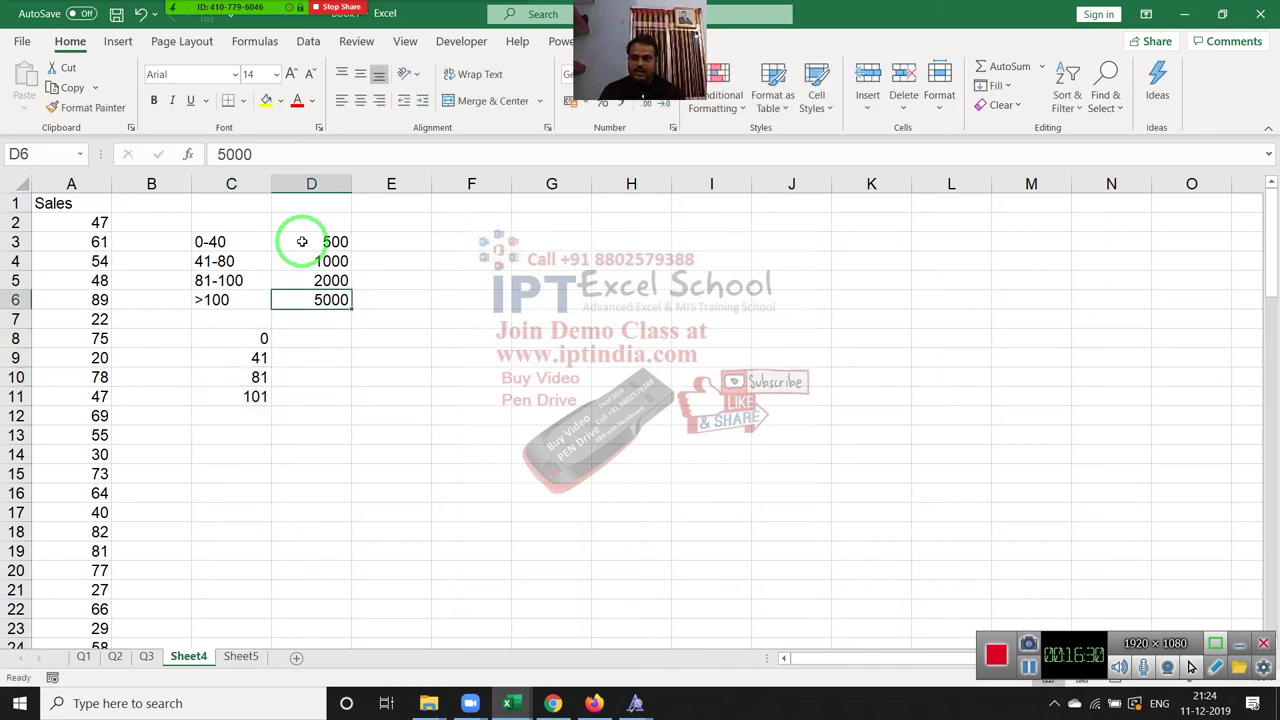
key(shift+Up)
key(shift+Up)
key(shift+Up)
key(ctrl+c)
key(Down)
key(Down)
key(Down)
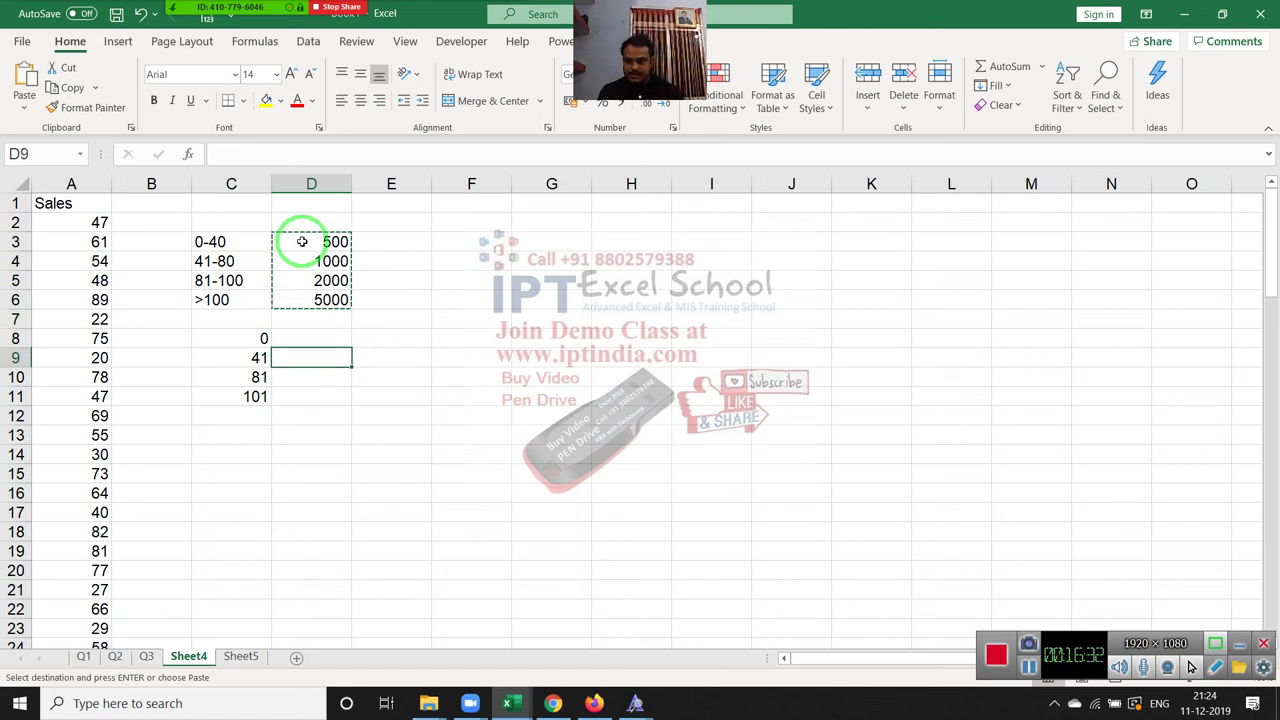
key(Up)
key(Return)
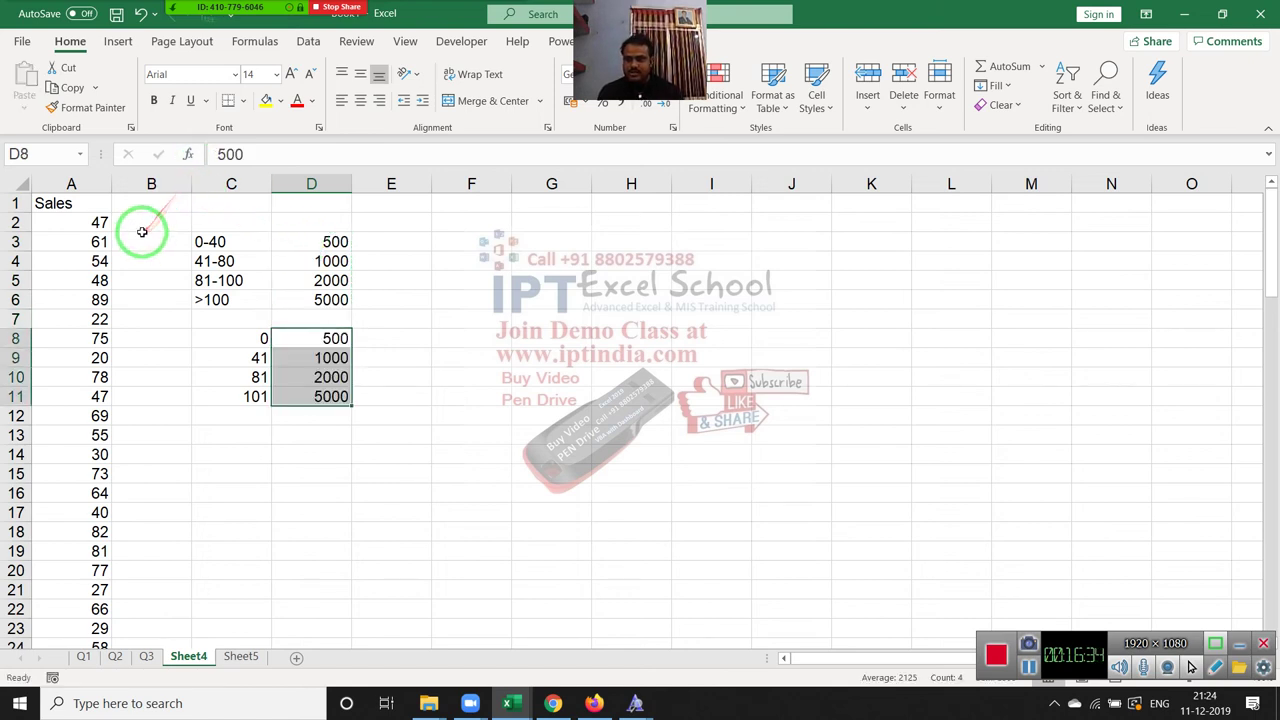
click(142, 232)
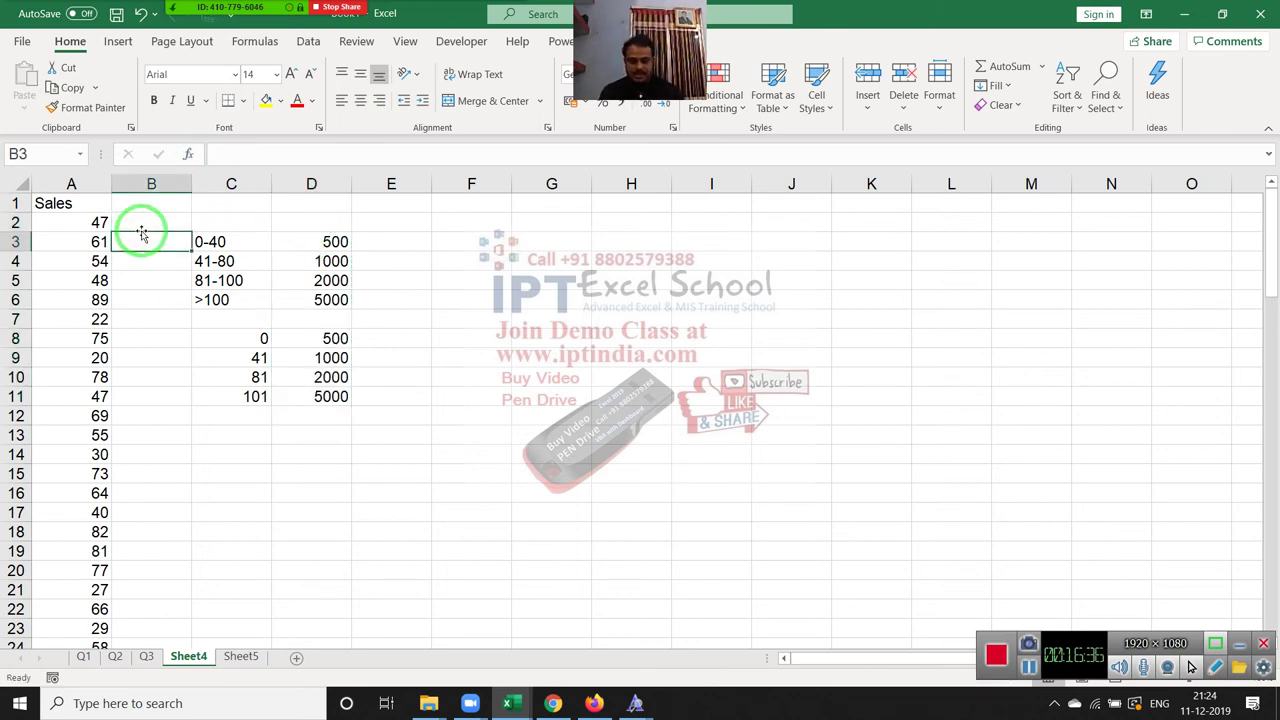
Enter =VLOOKUP(A2,C8:D11,2,0) in B2, which returns #N/A with exact match.
click(142, 226)
text(=vl)
key(Tab)
key(Left)
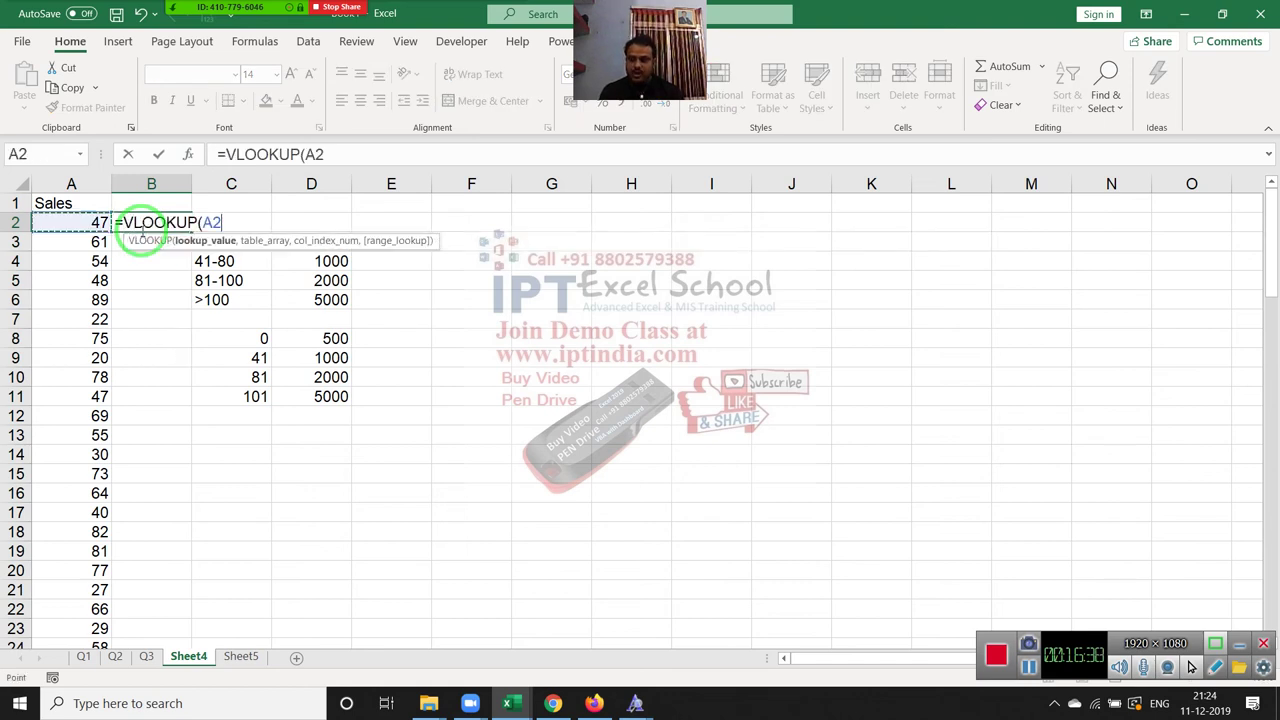
text(,)
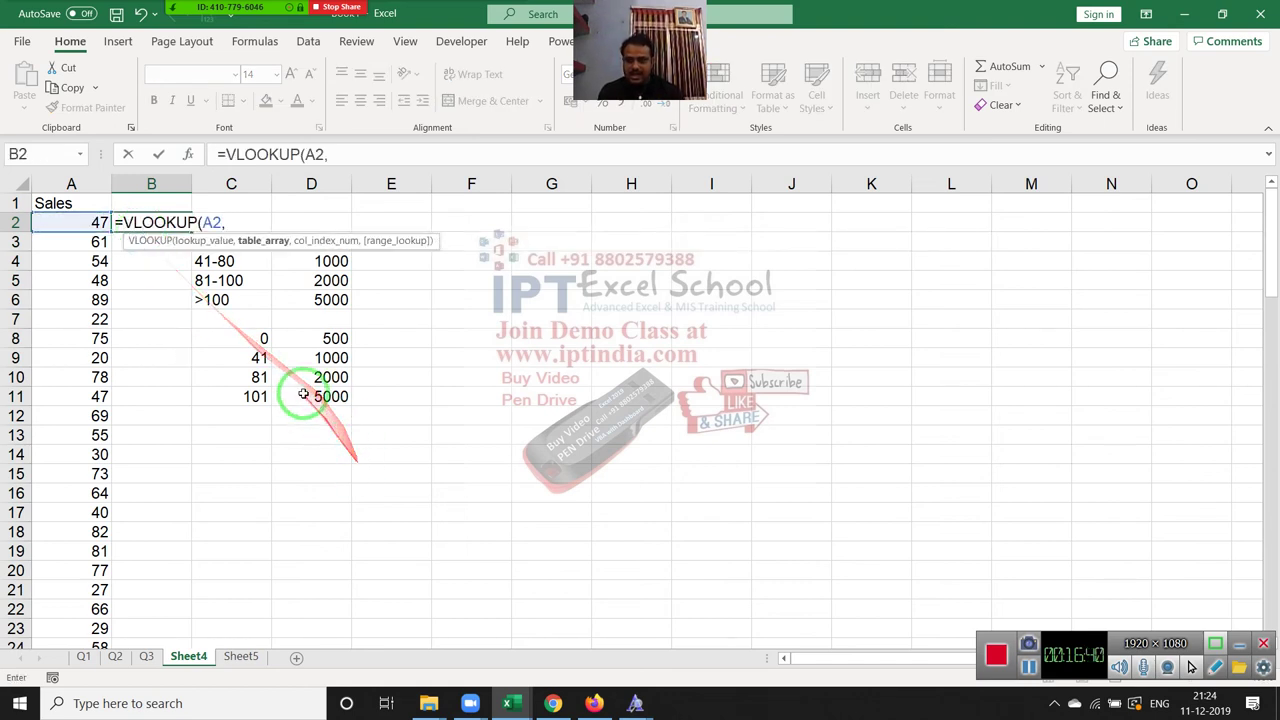
drag(251, 338, 327, 397)
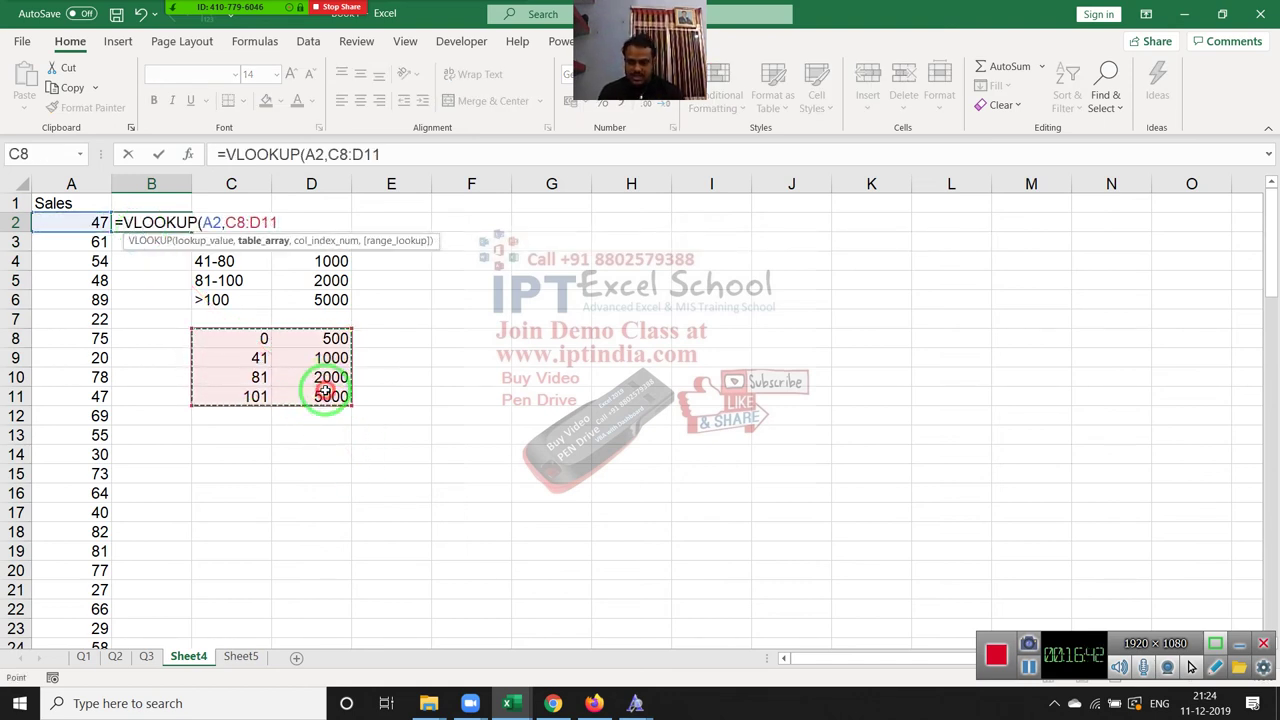
text(,2,0)
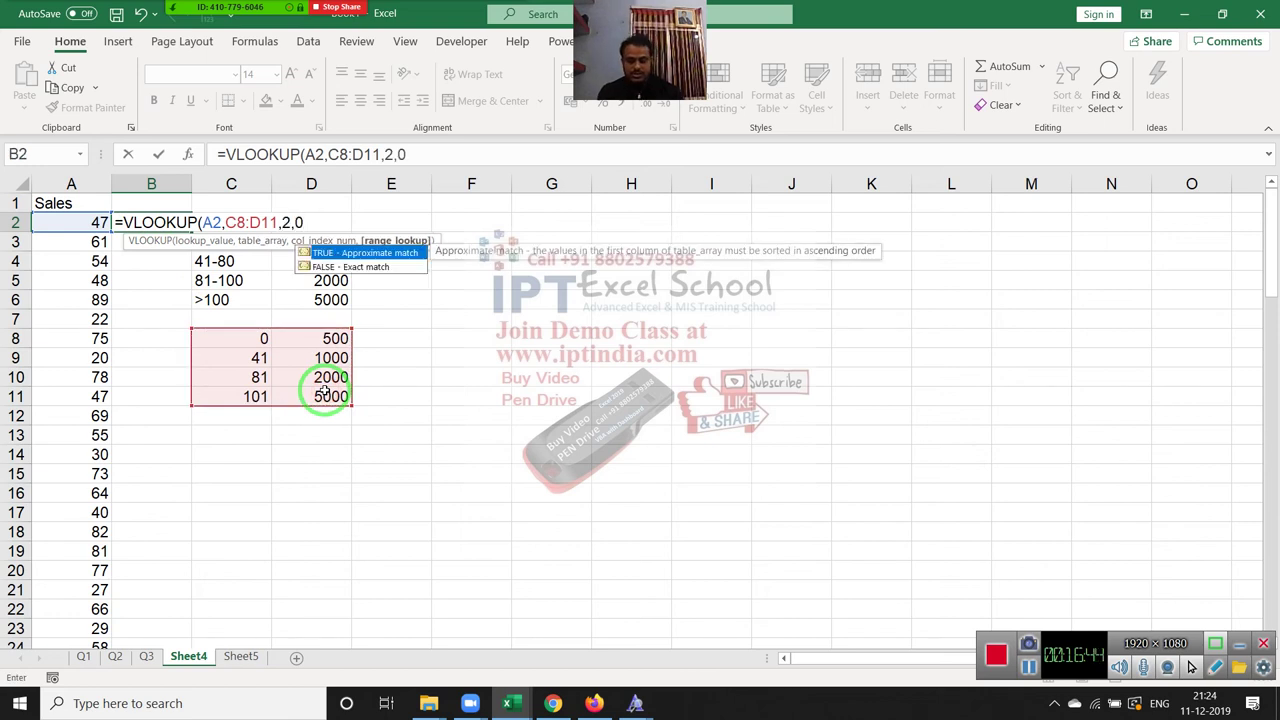
text())
key(Return)
key(Up)
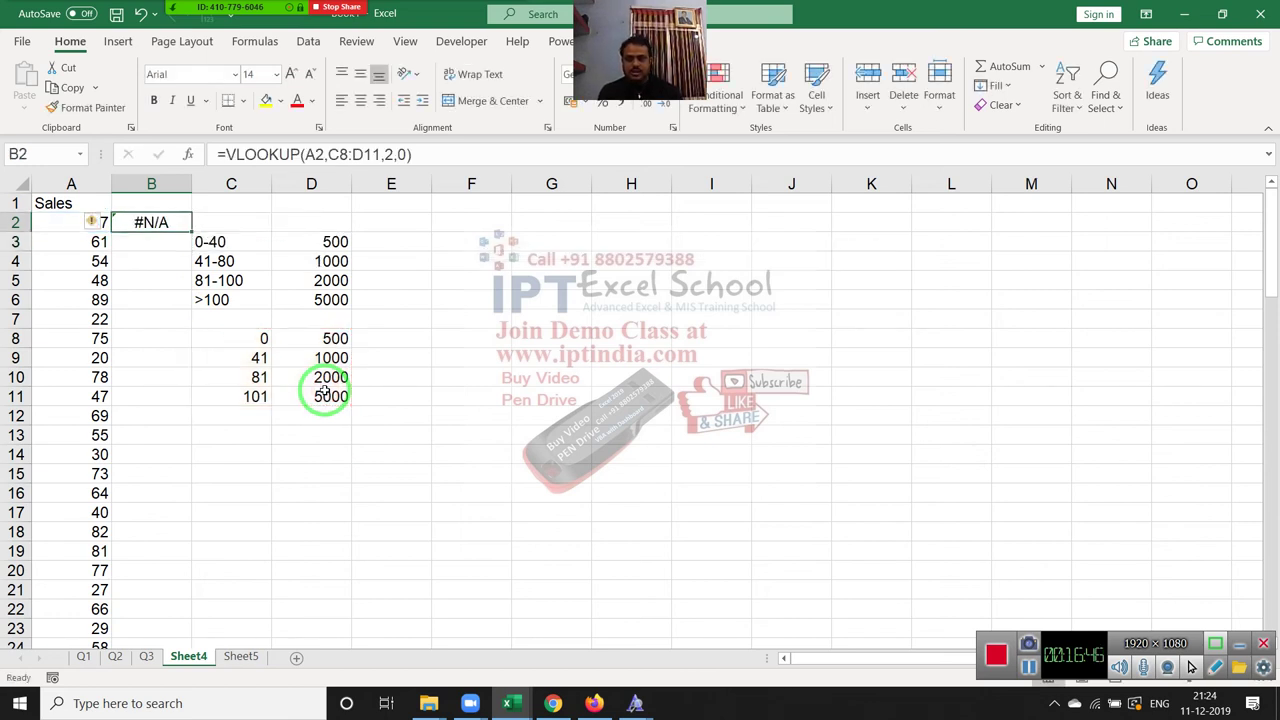
Change the B2 VLOOKUP's last argument from 0 to 1 for approximate match.
double_click(398, 154)
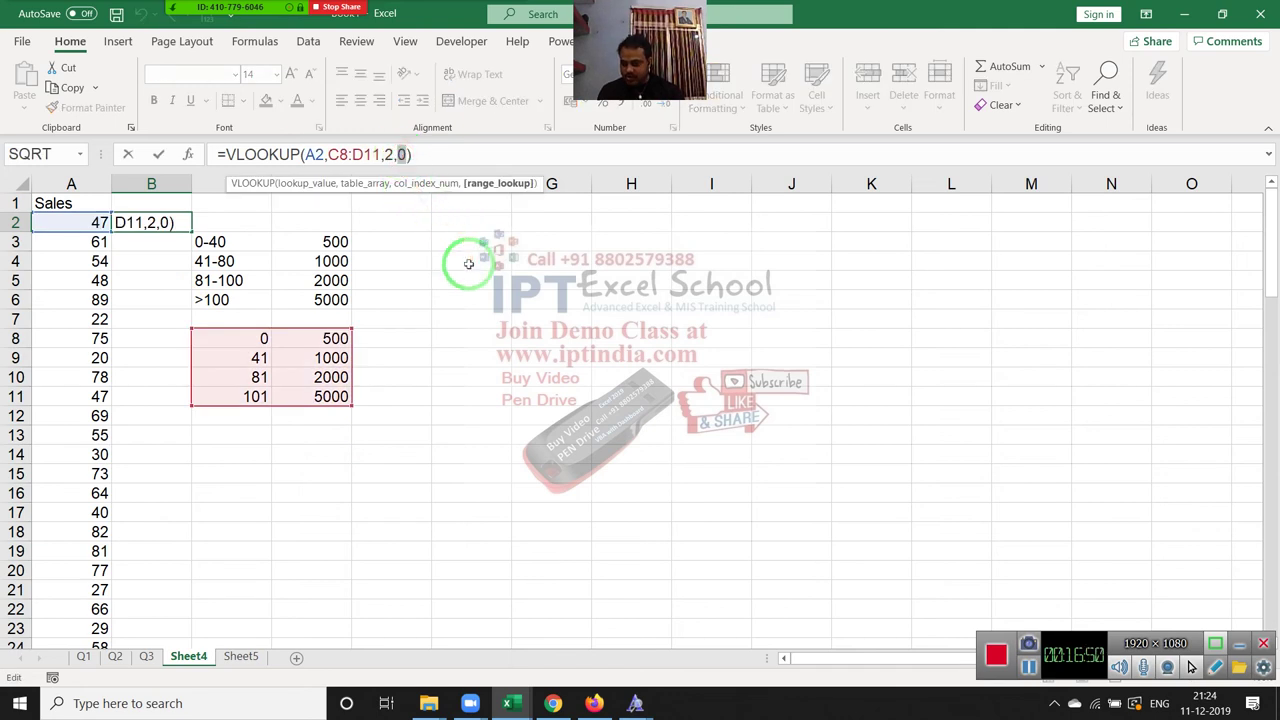
text(1)
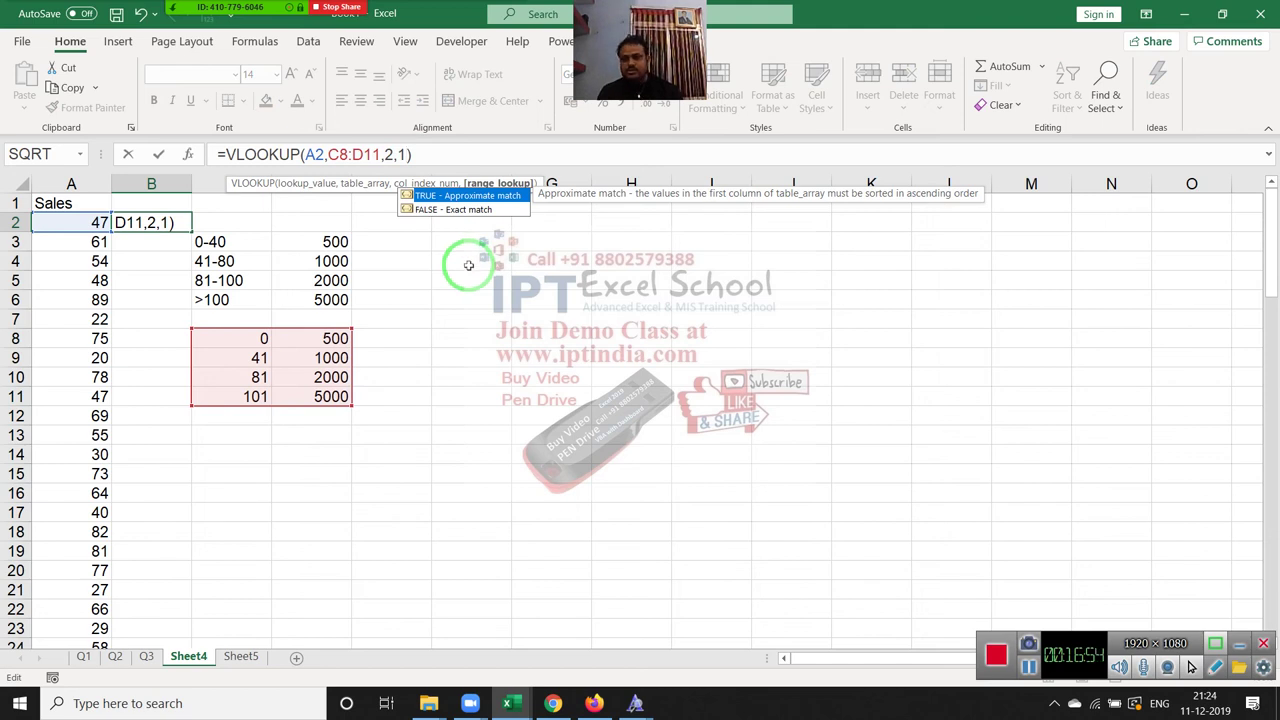
key(Return)
key(Up)
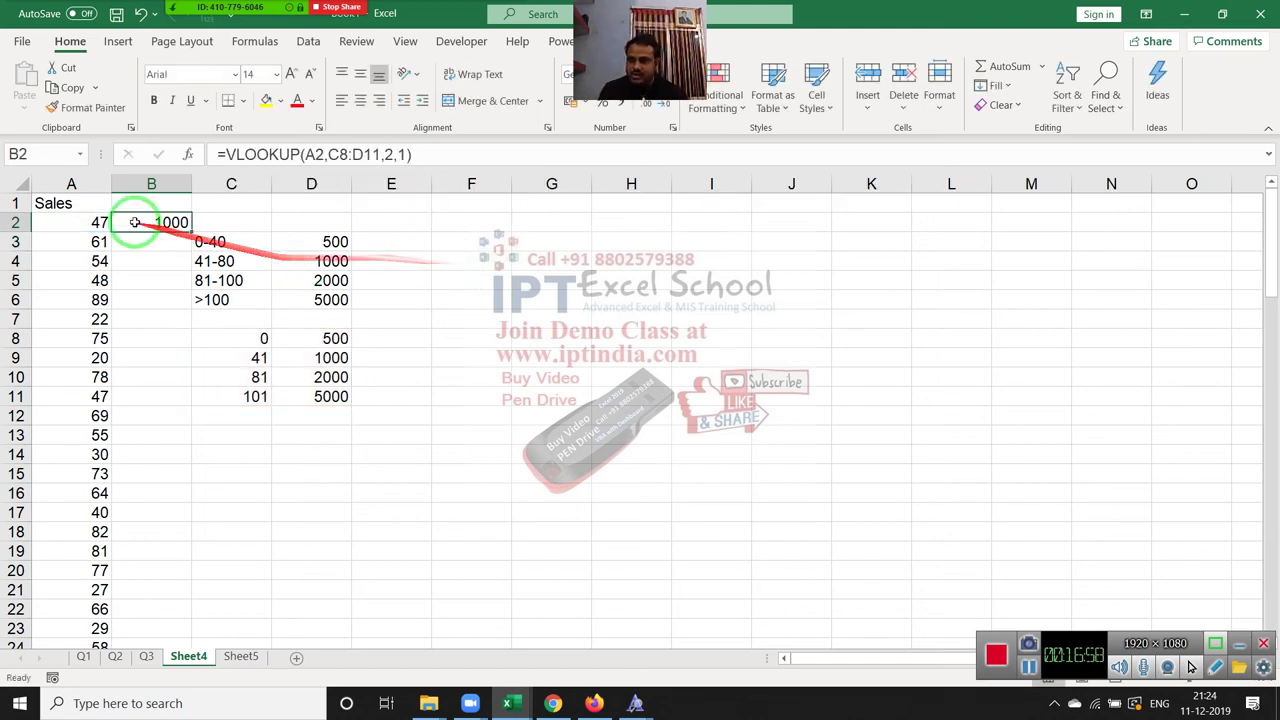
Review the slab lower limits and the B2 formula returning 1000 for sales of 47.
click(222, 349)
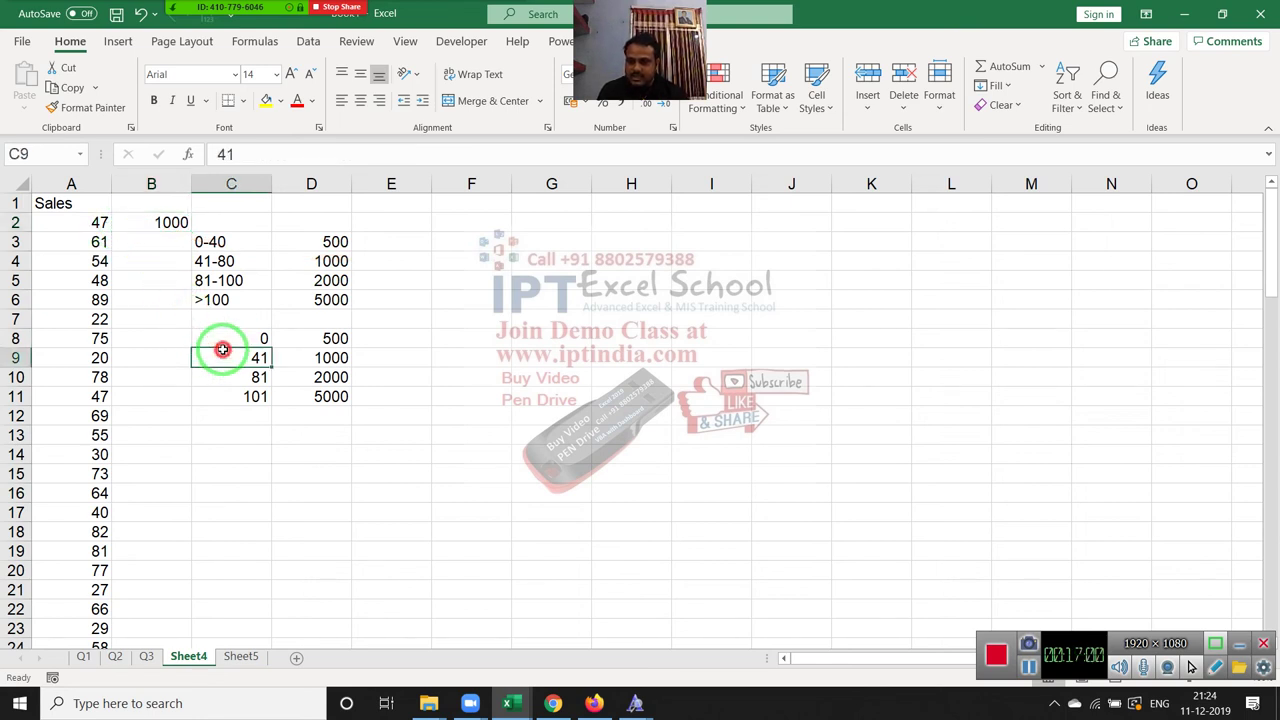
drag(222, 349, 300, 334)
click(242, 346)
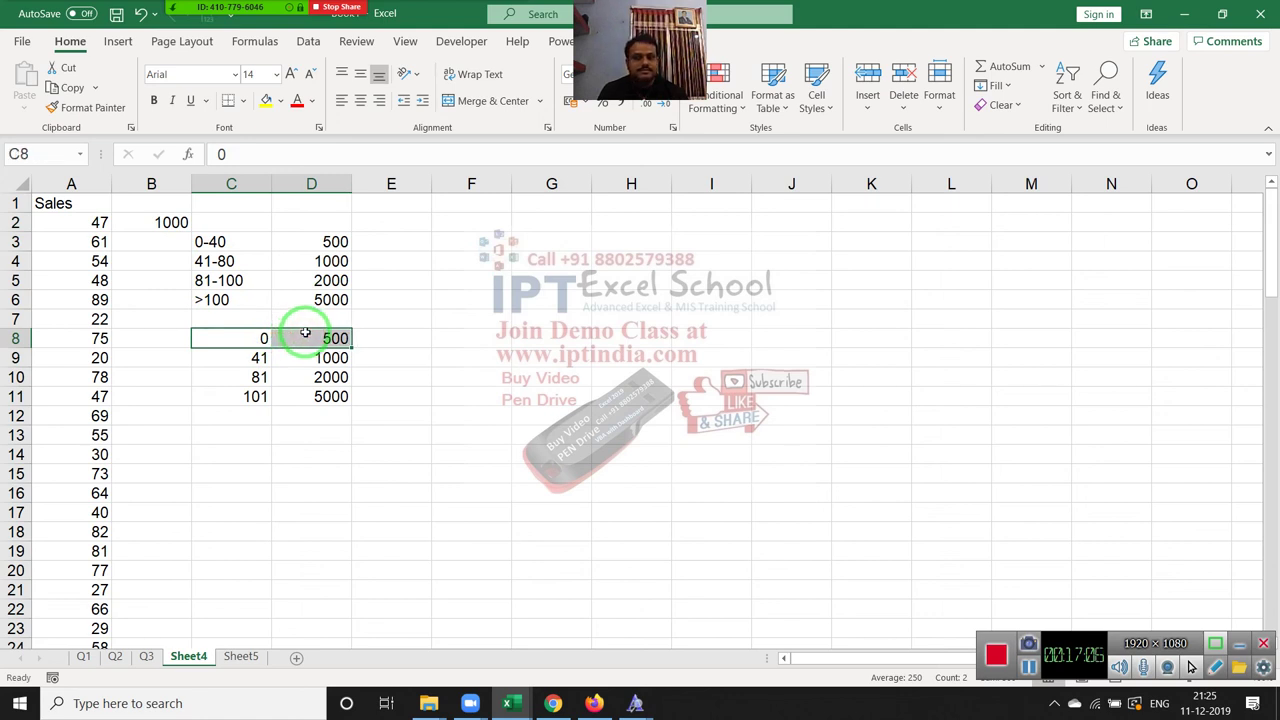
double_click(172, 222)
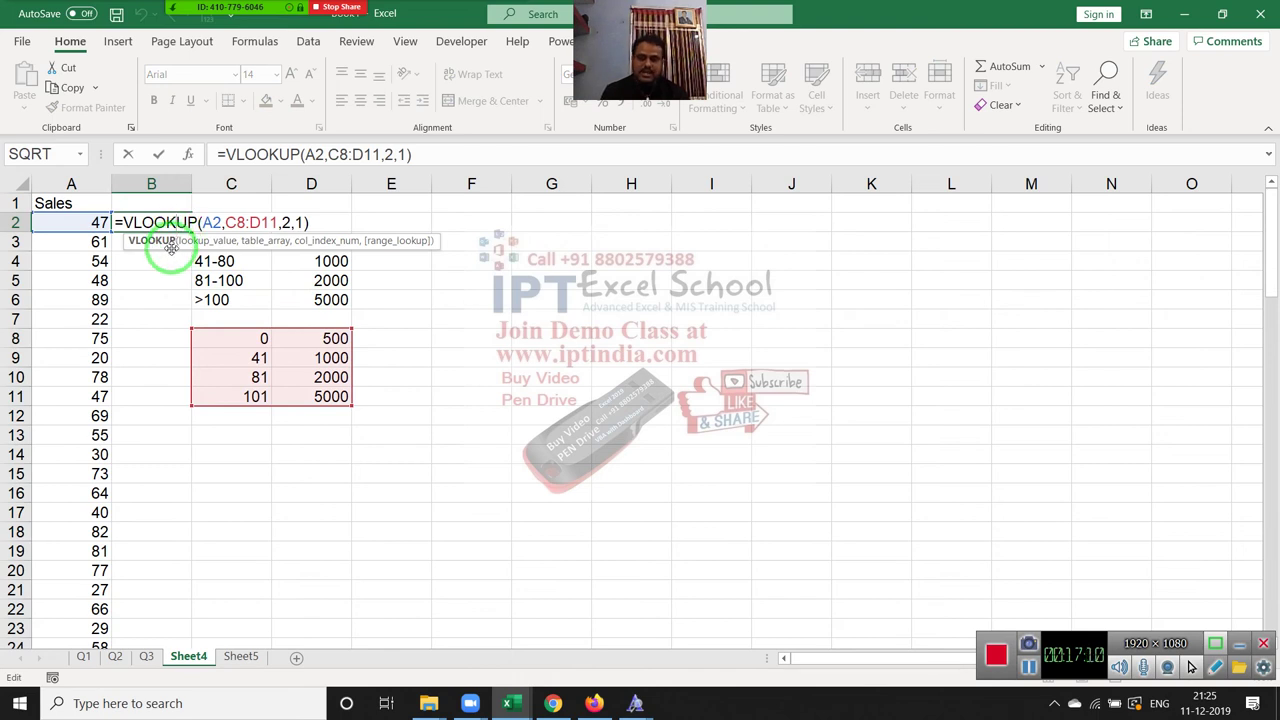
mouse_move(180, 247)
mouse_down()
mouse_move(276, 244)
mouse_move(300, 222)
mouse_up()
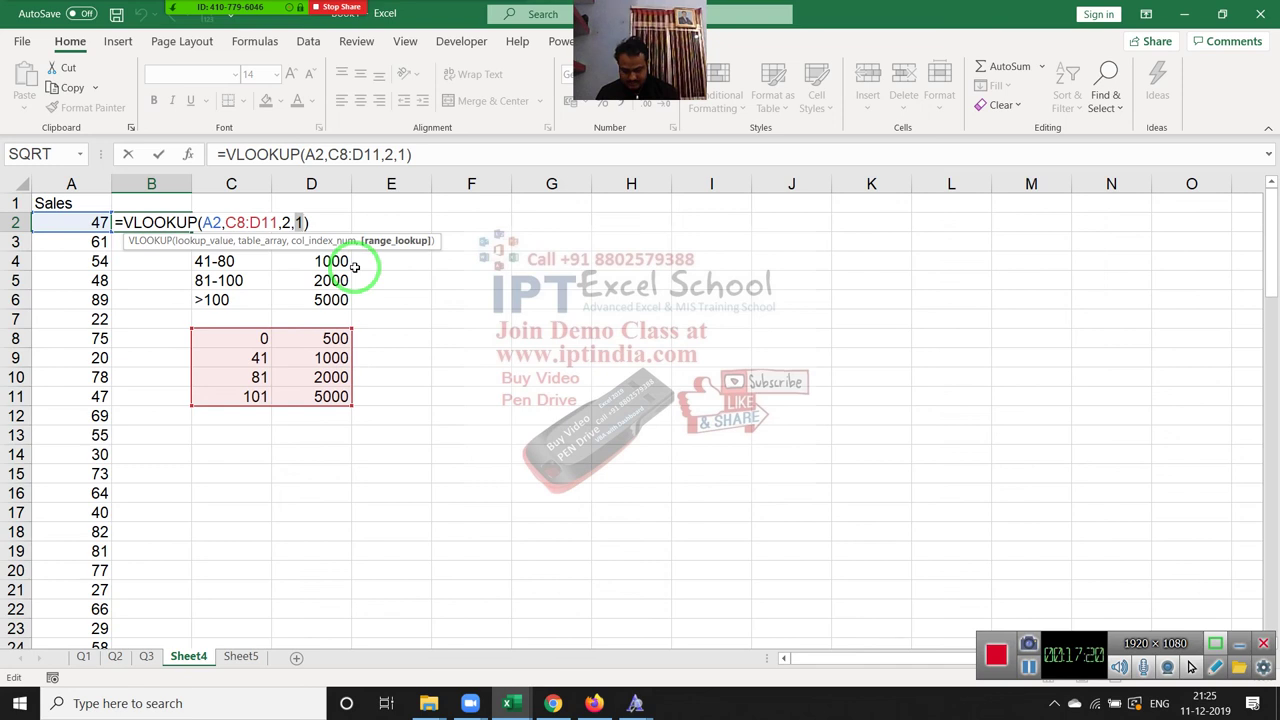
Enter =LOOKUP(A3,C8:C11,D8:D11) in B3, returning bonus 1000 for sales of 61.
key(Return)
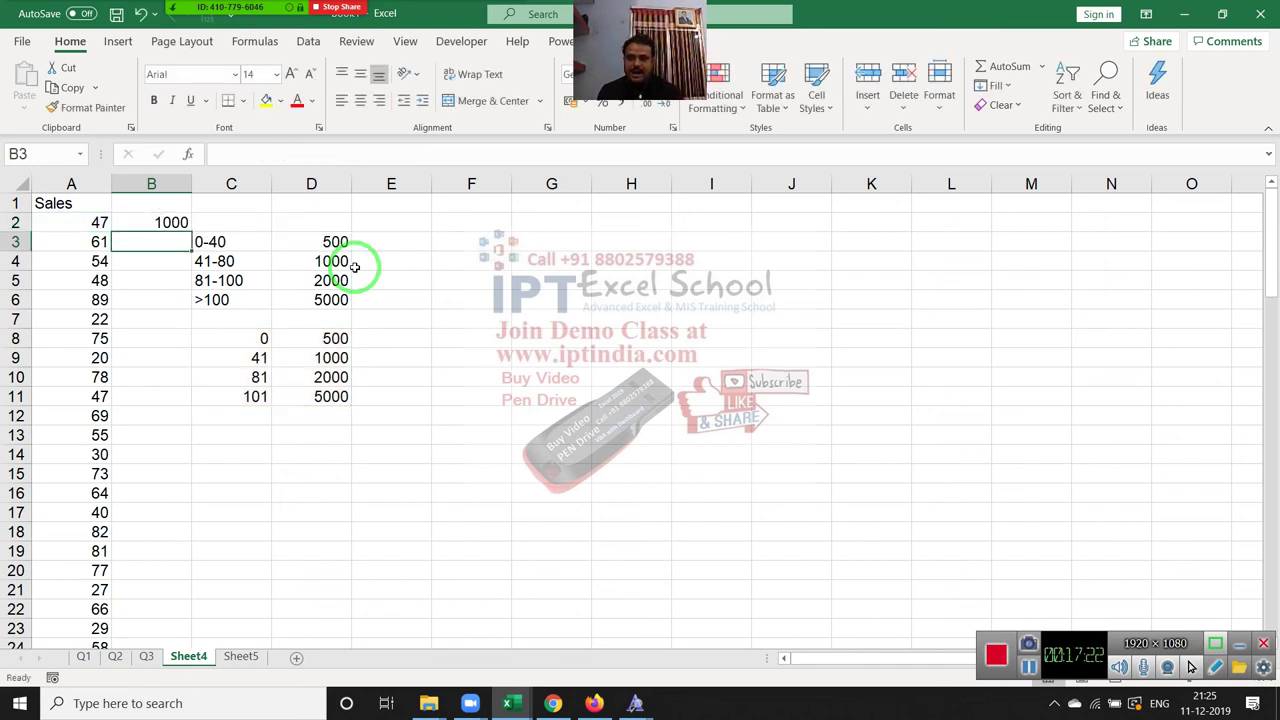
key(Up)
key(Down)
text(=)
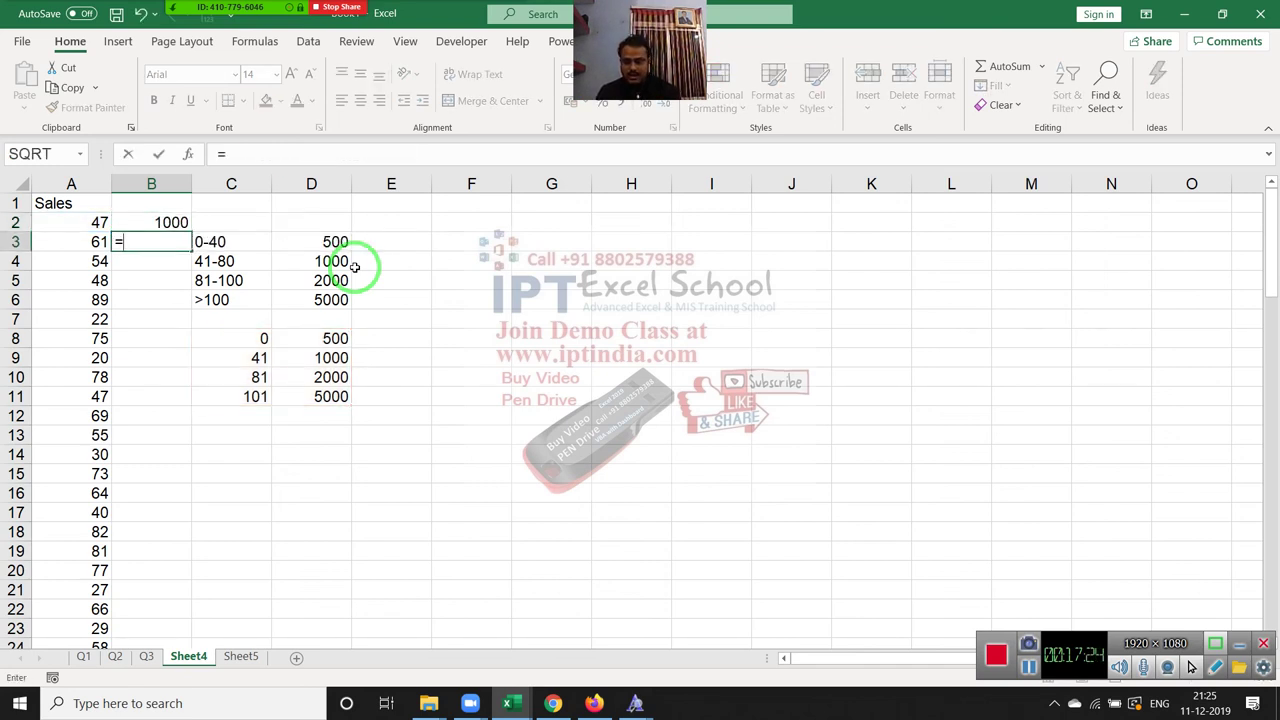
text(lo)
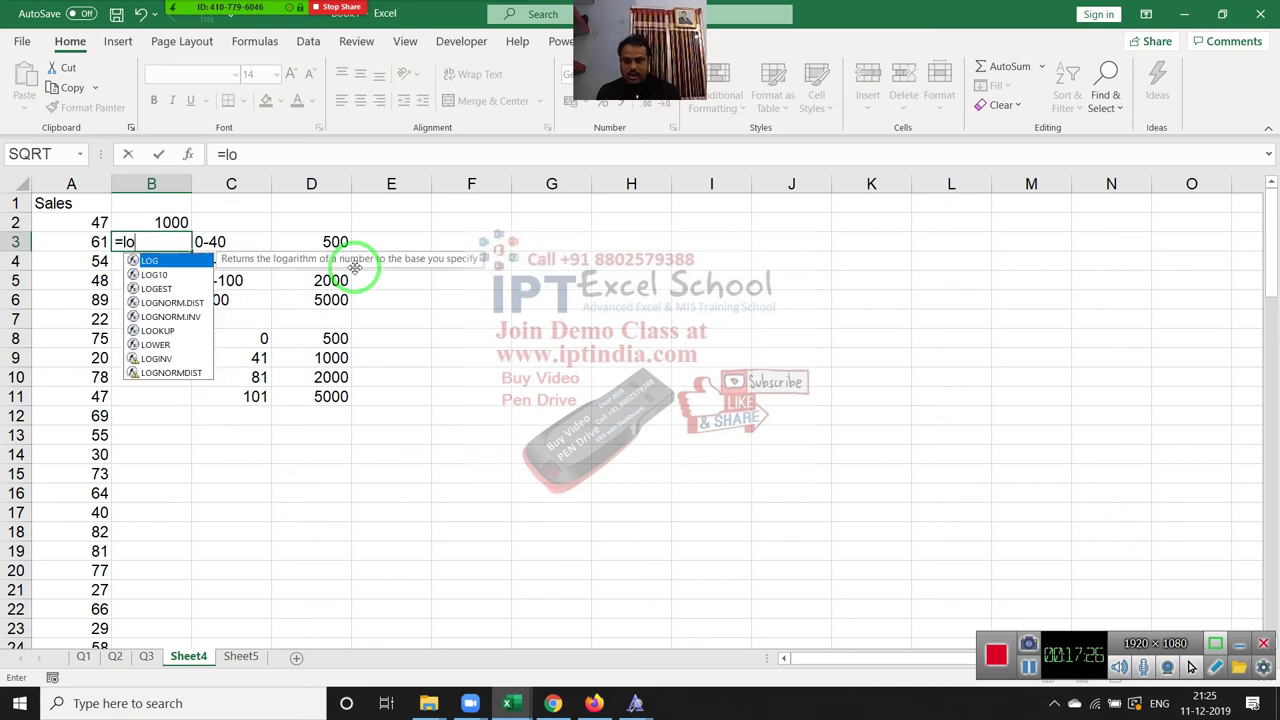
text(o)
key(Tab)
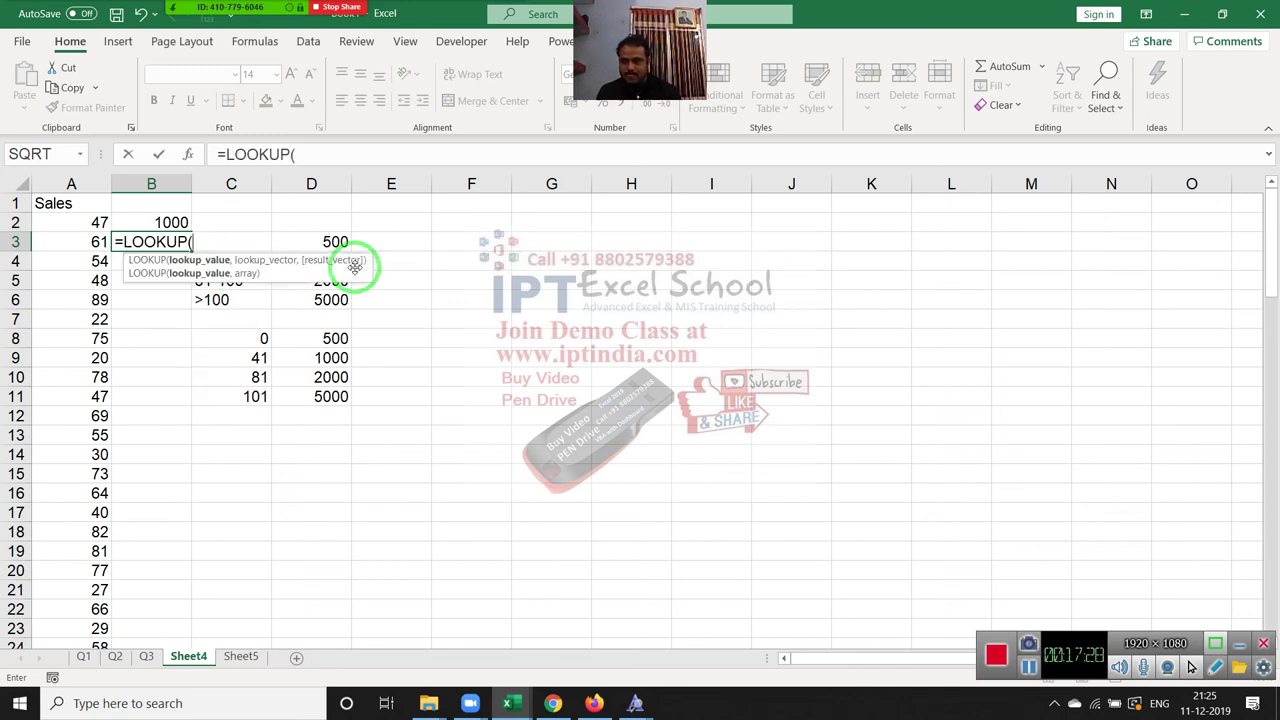
key(Left)
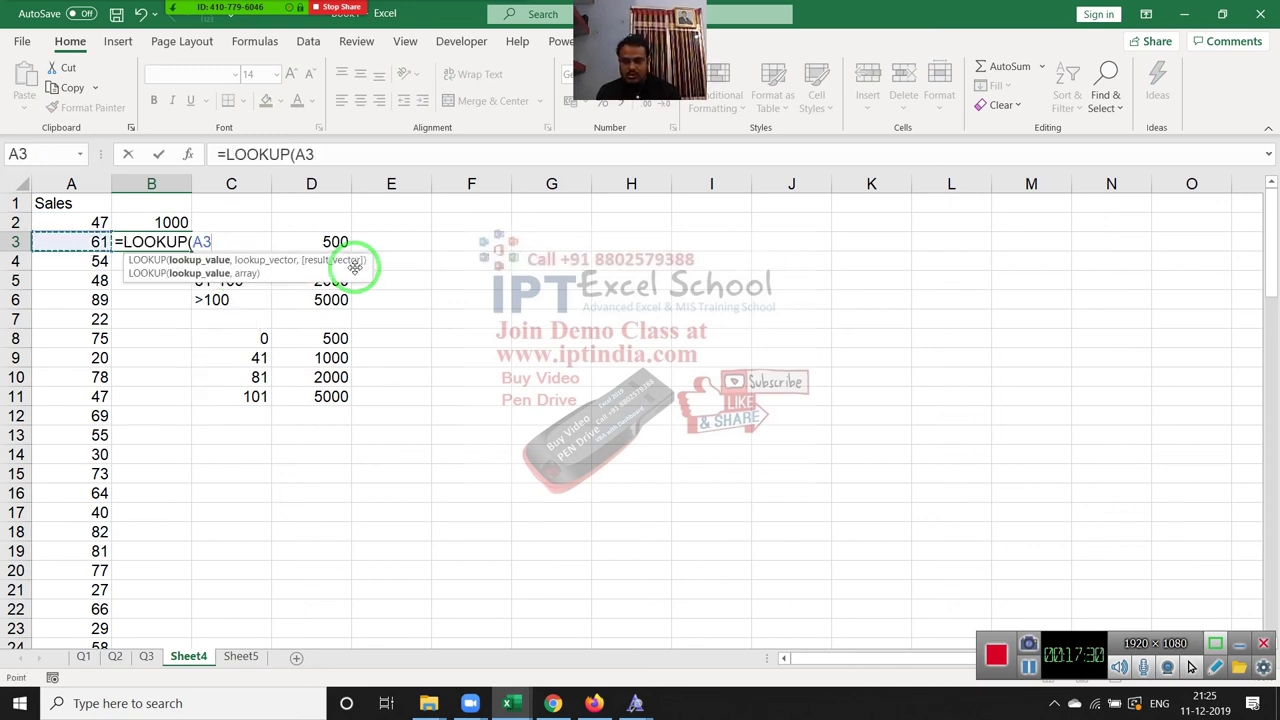
text(,)
drag(250, 336, 254, 393)
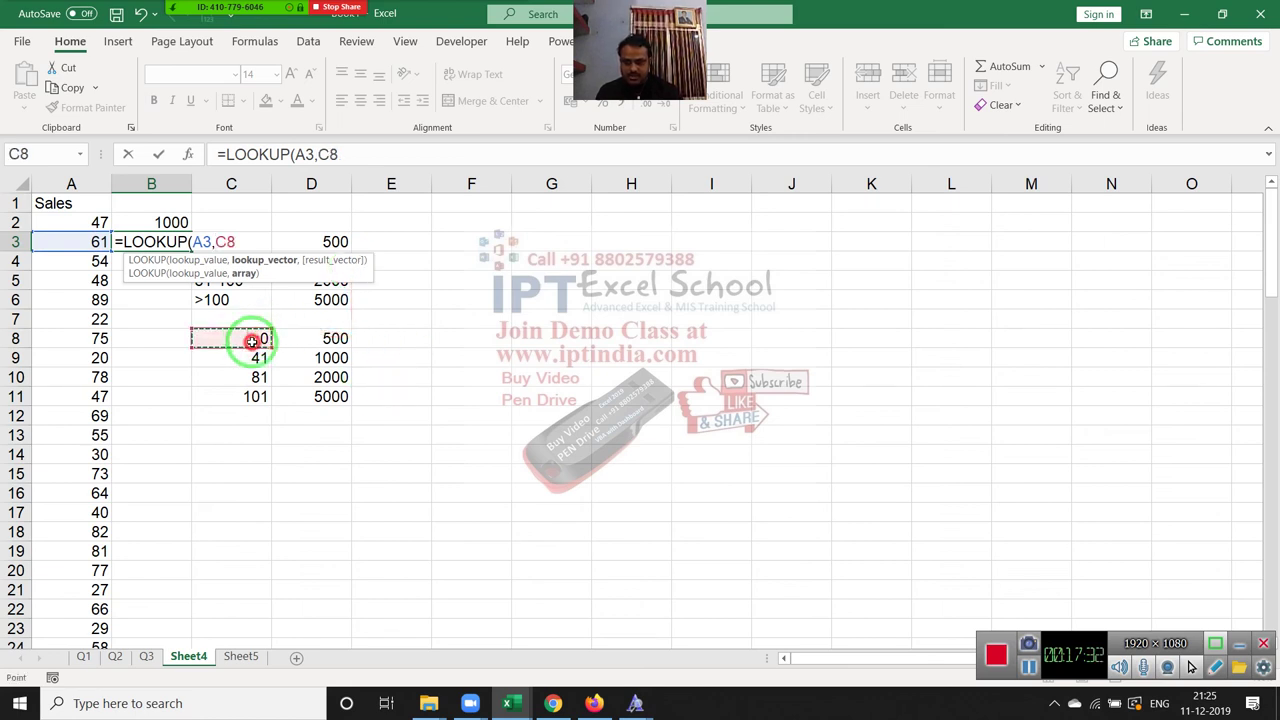
text(:C11,)
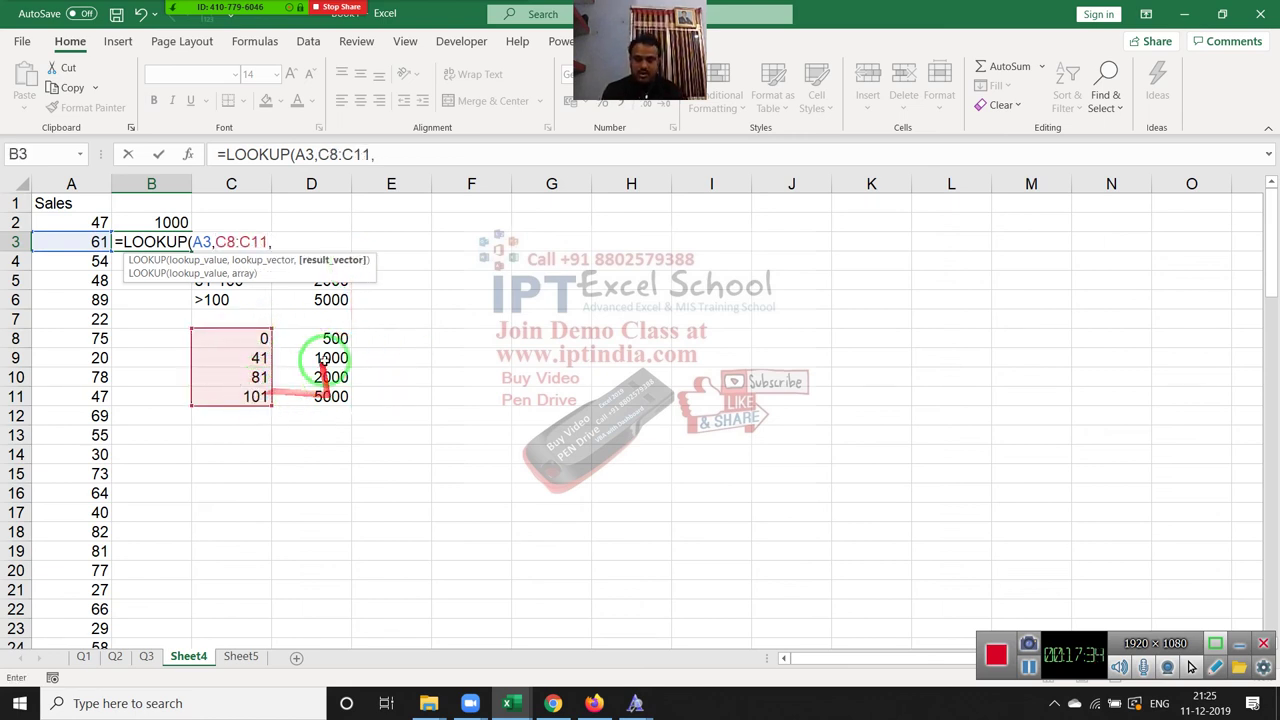
drag(330, 340, 325, 390)
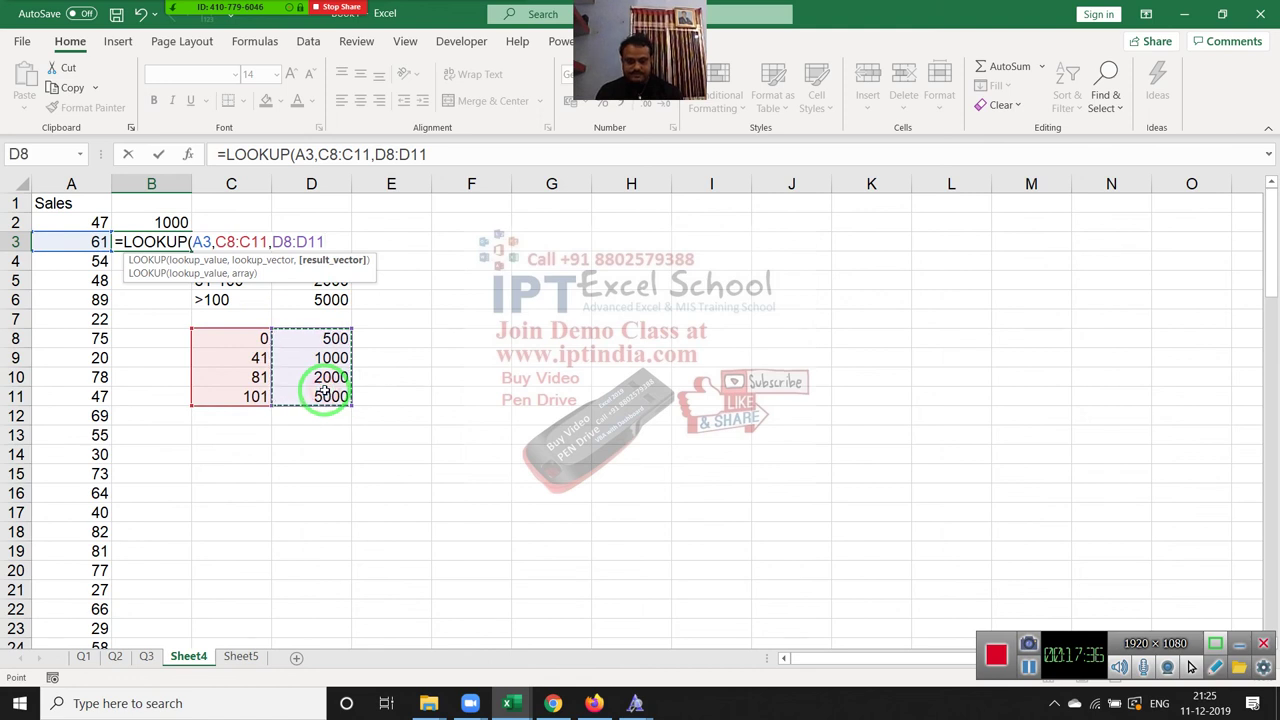
key(Return)
key(Up)
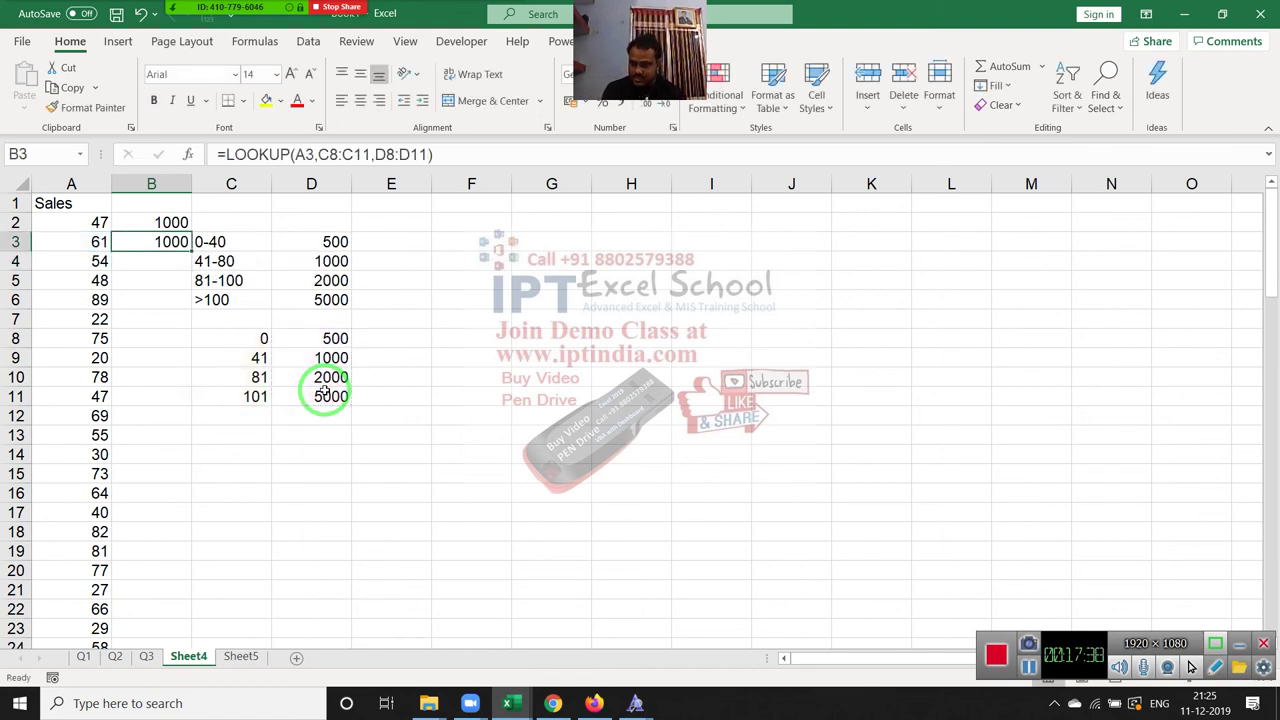
Enter =LOOKUP(A4,{0,41,81,101},{500,1000,2000,5000}) in B4, returning 1000.
key(Down)
text(=)
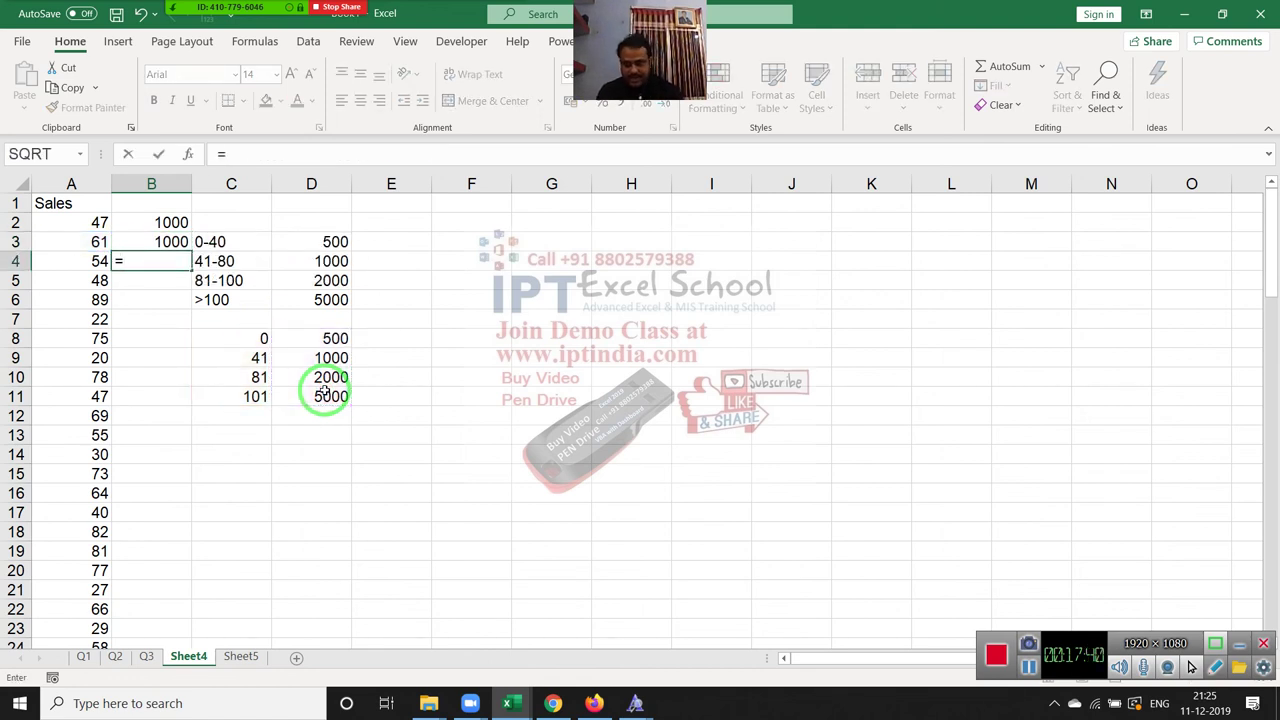
text(loo)
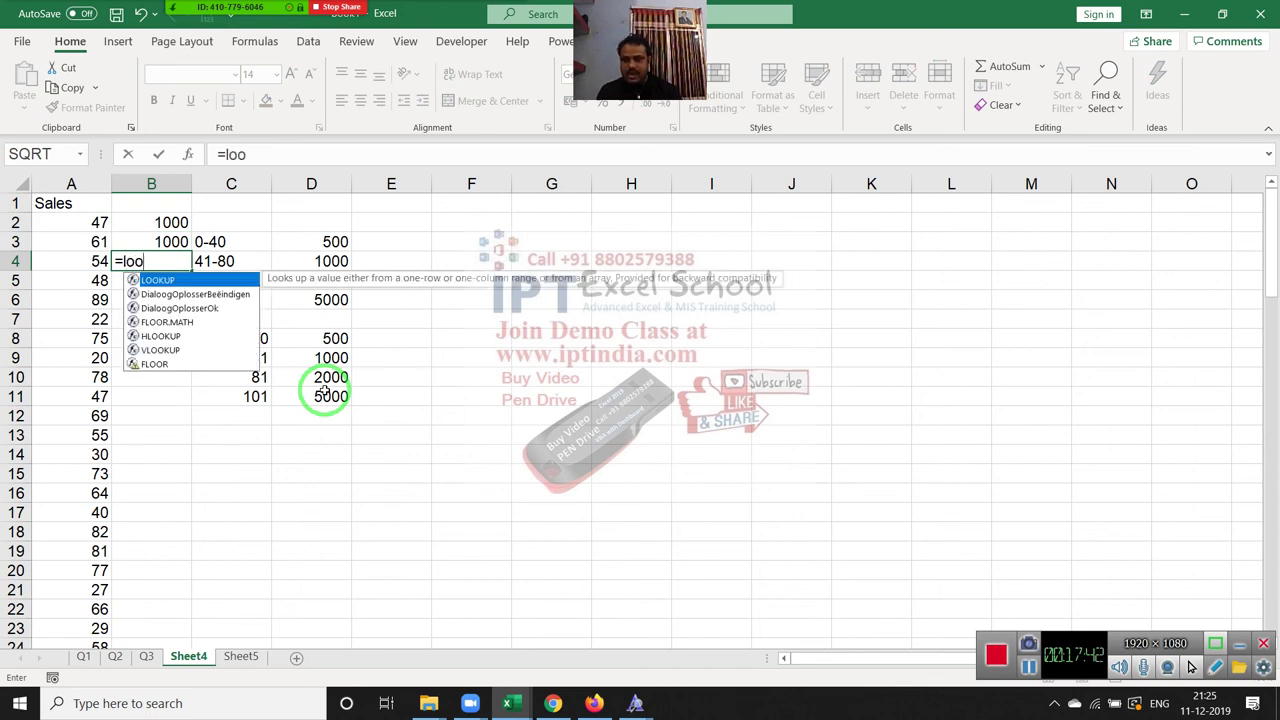
key(Tab)
key(Left)
text(,)
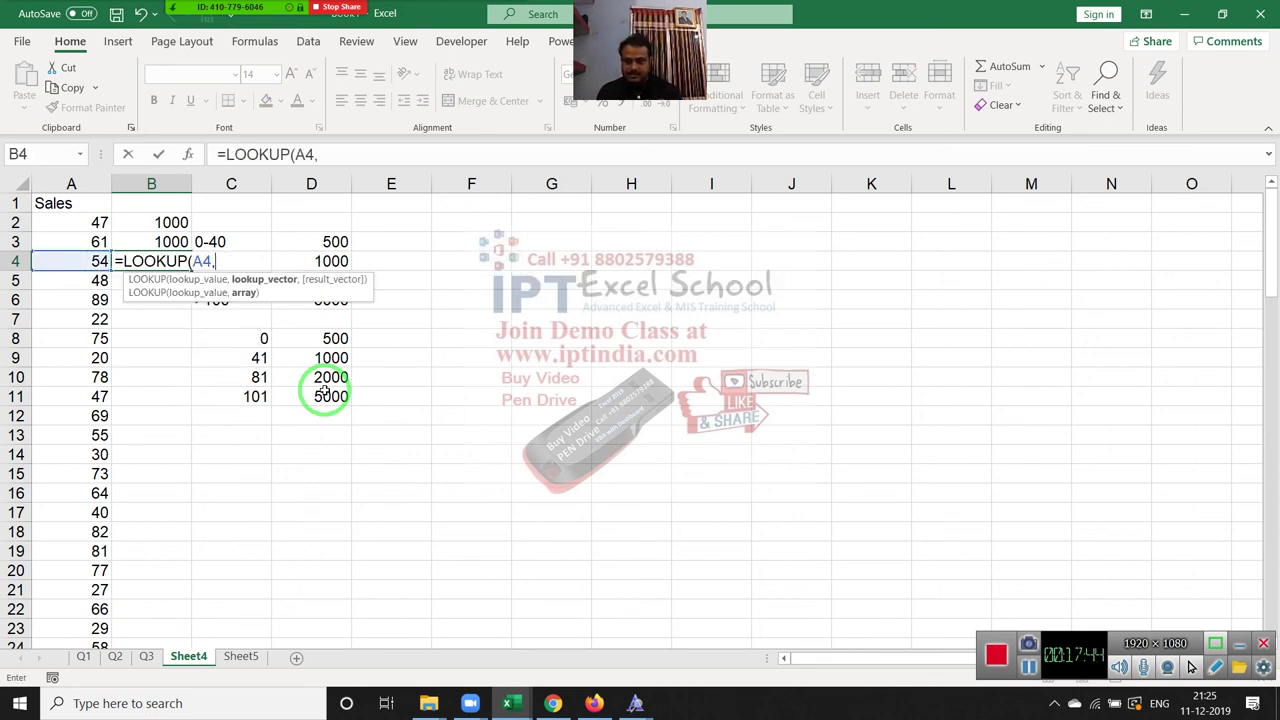
text({)
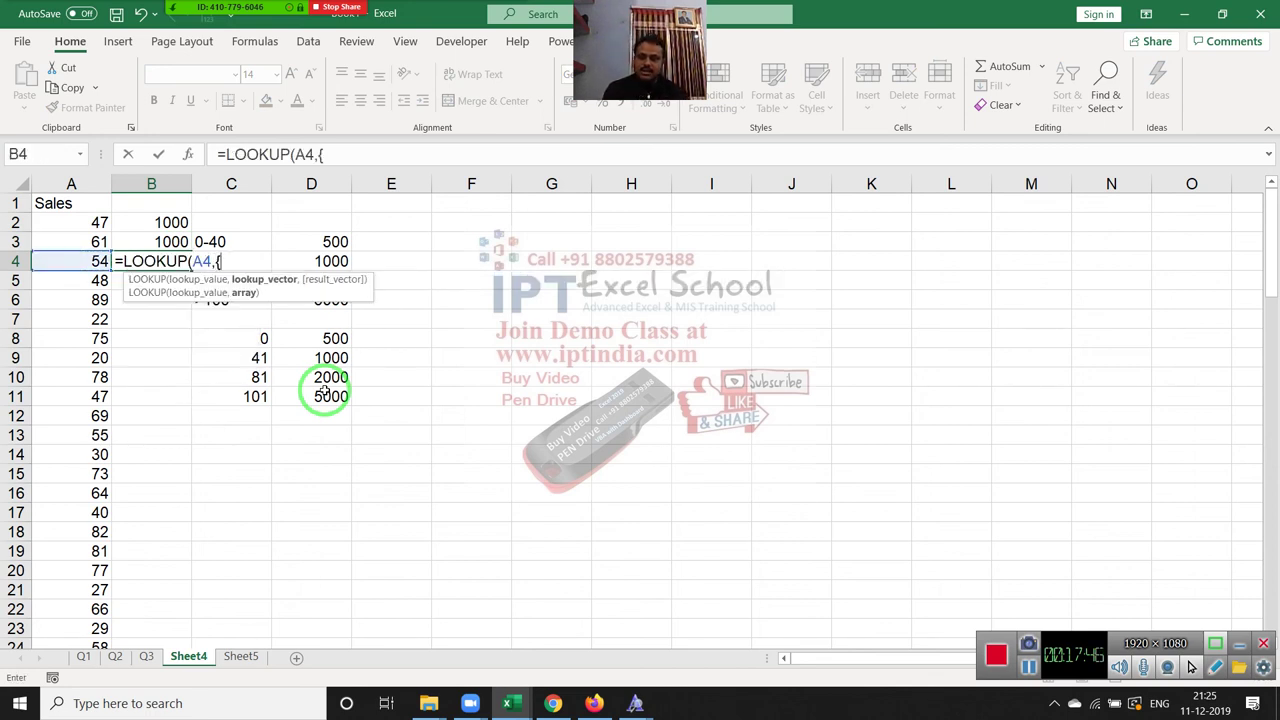
text(0)
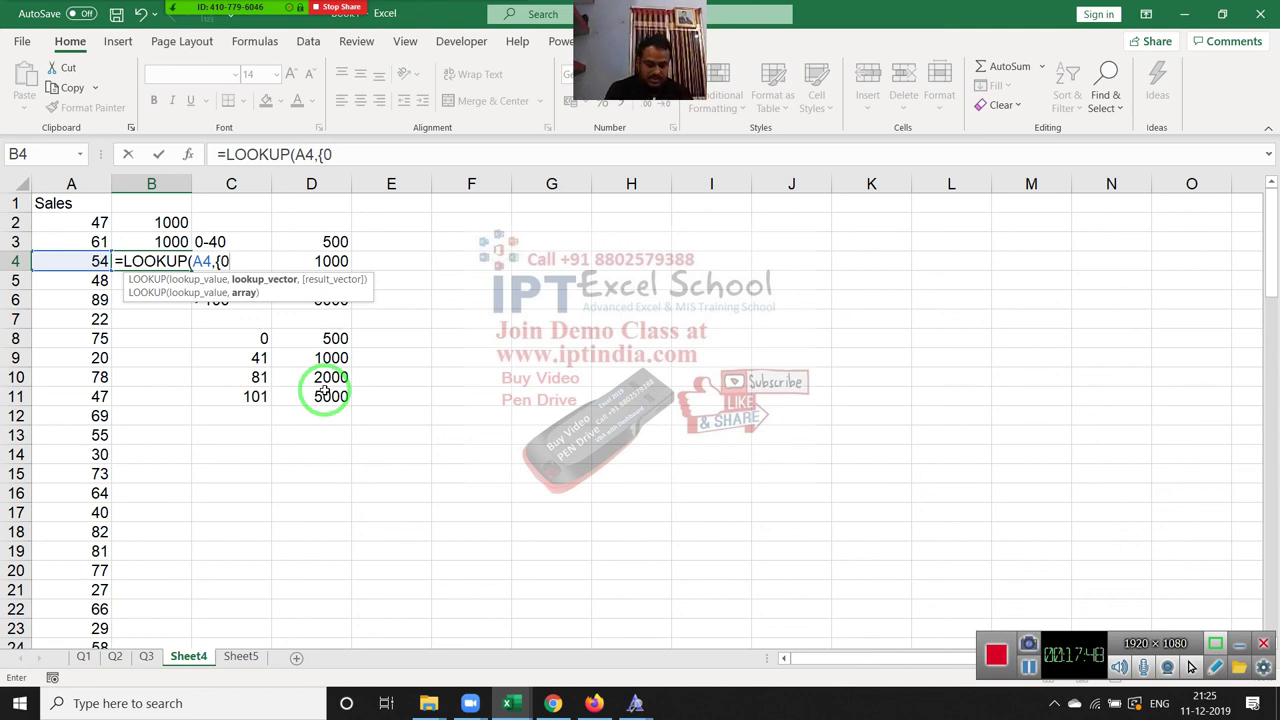
text(,41,8)
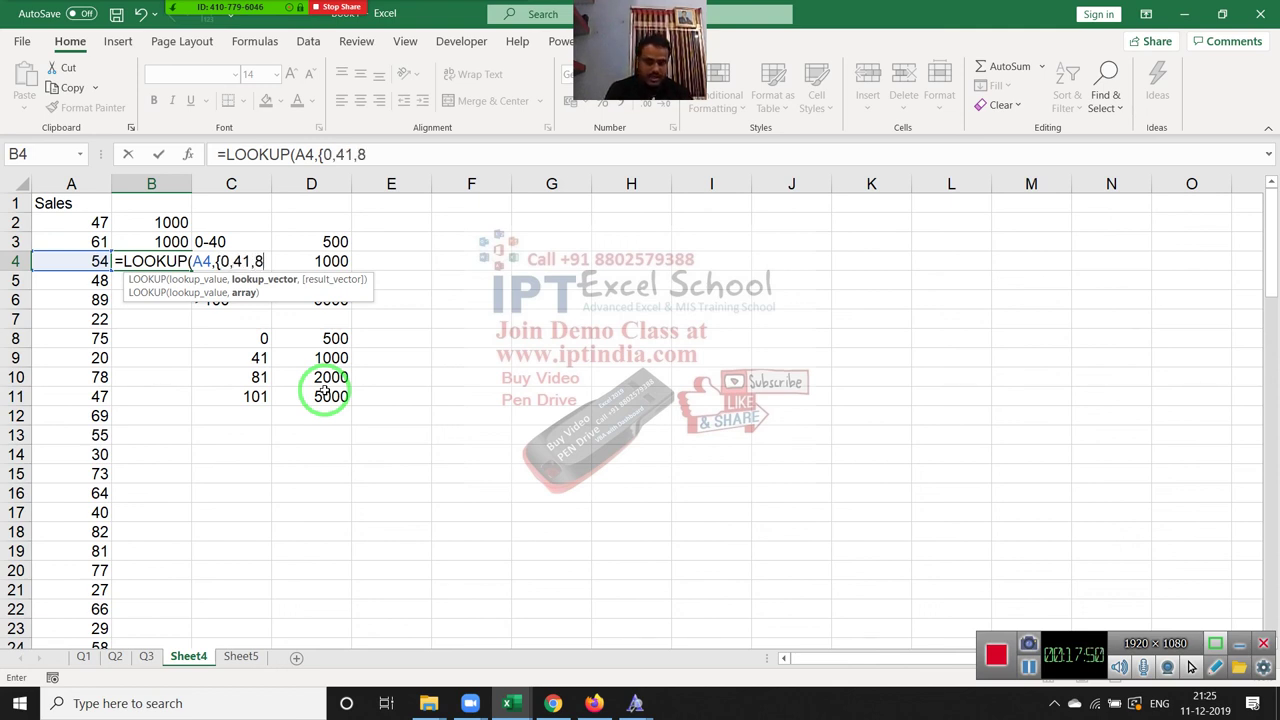
text(1,101)
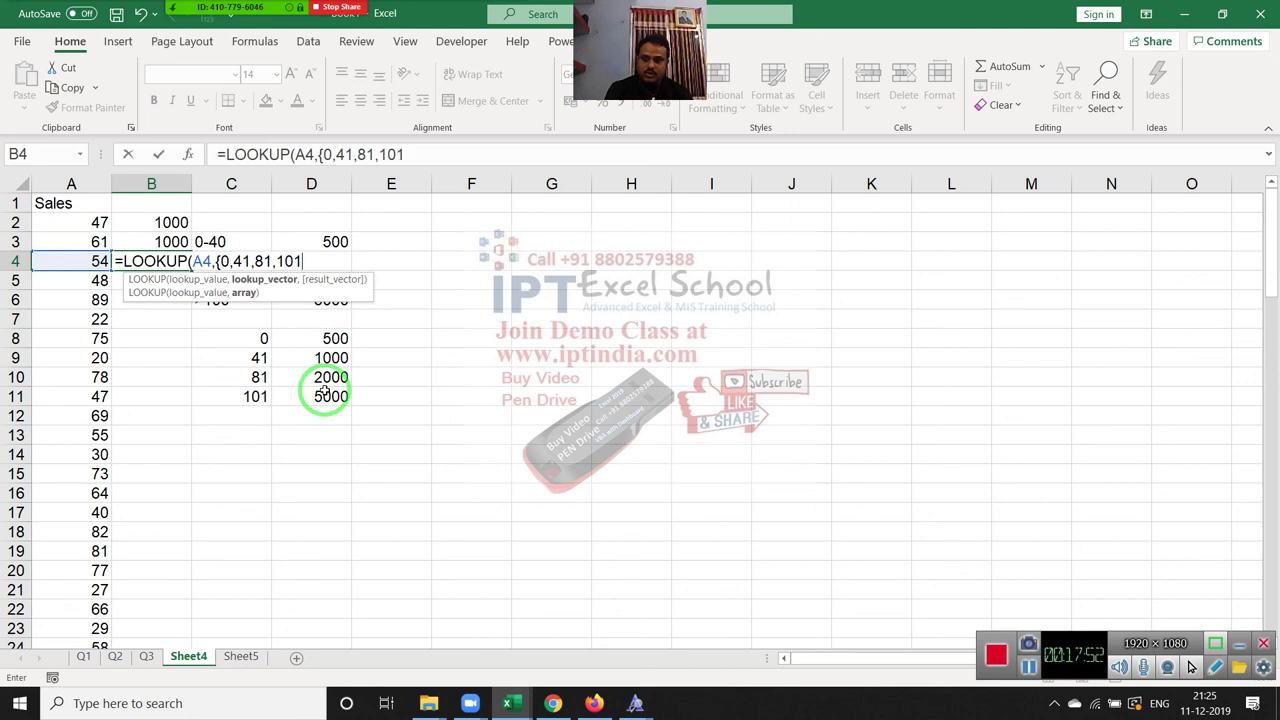
text(})
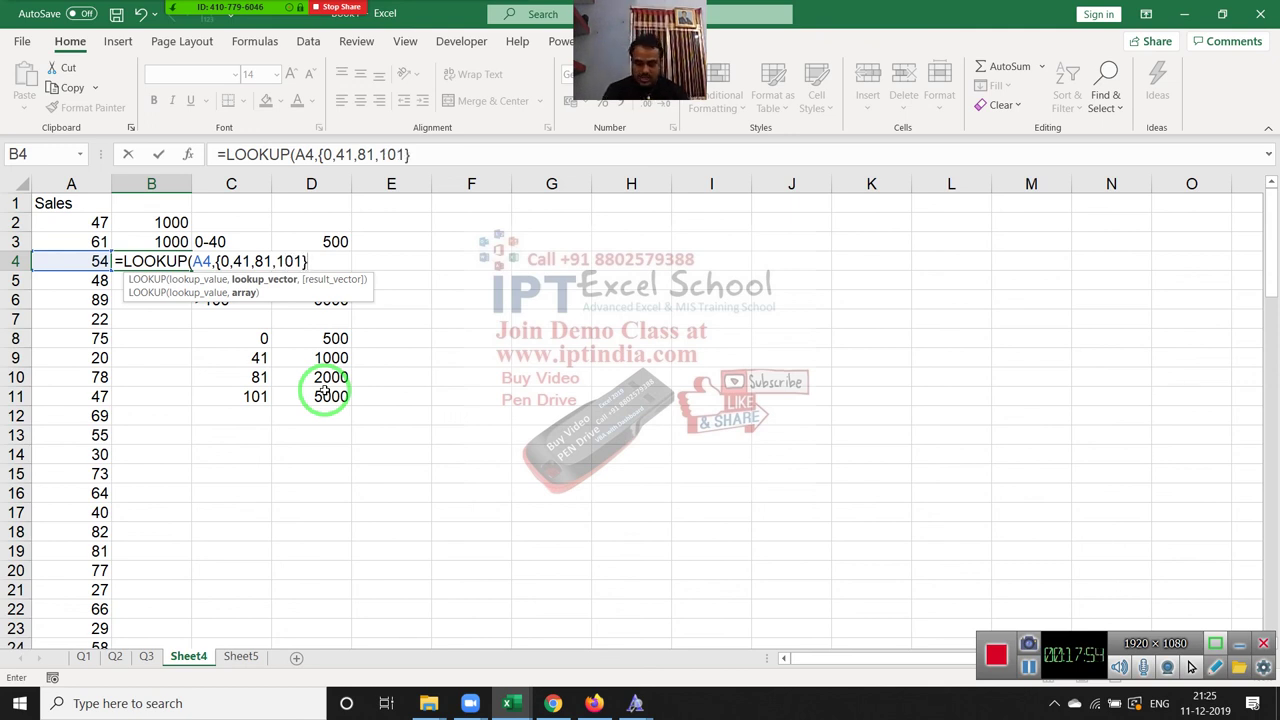
text(,{)
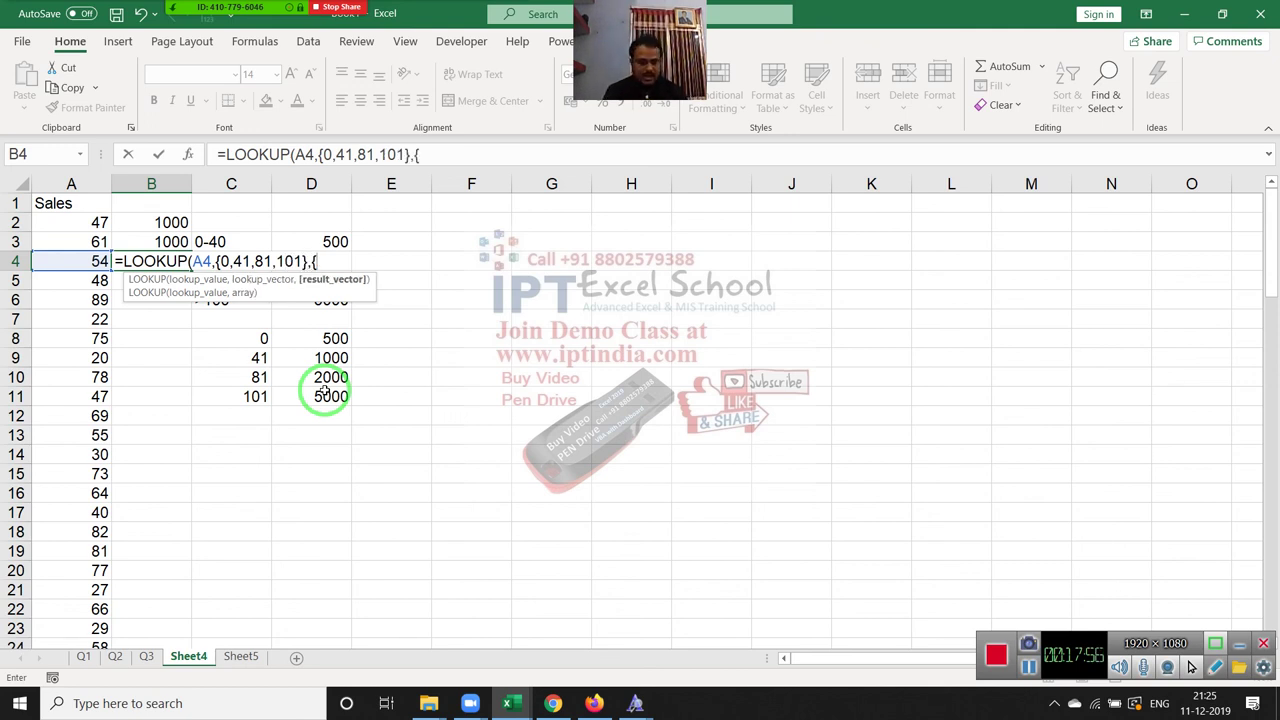
text(500,)
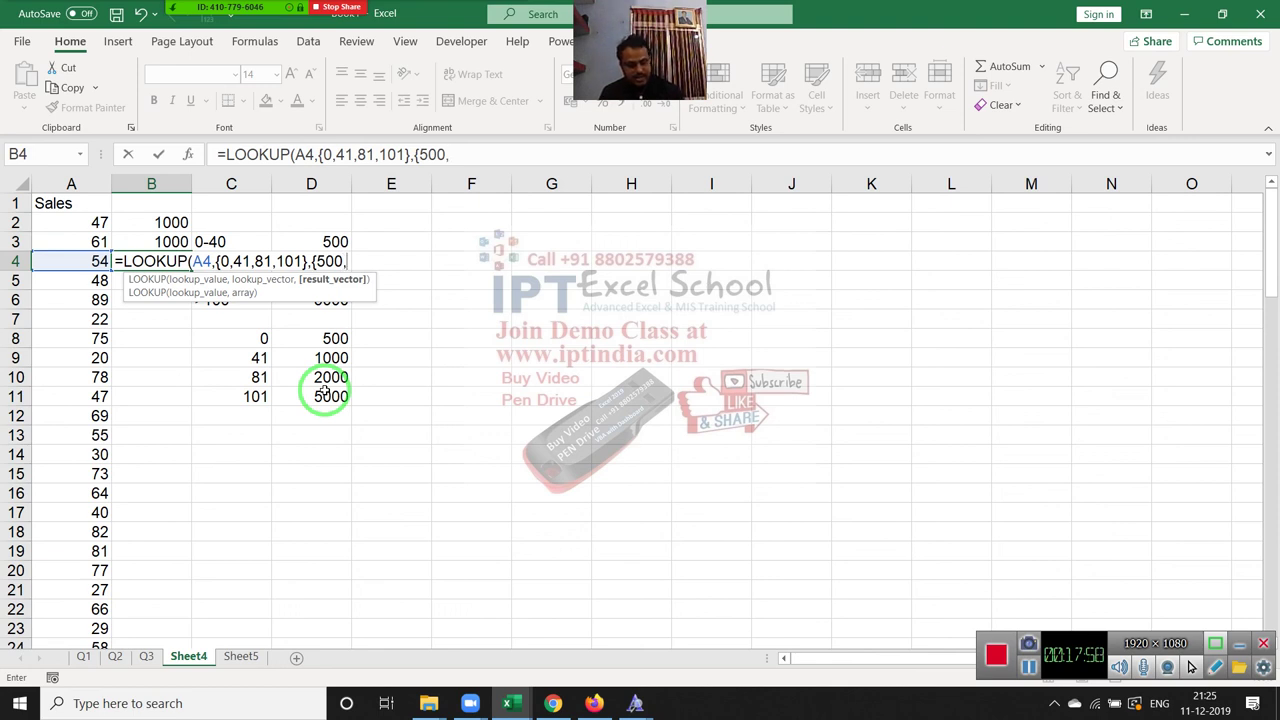
text(1000,)
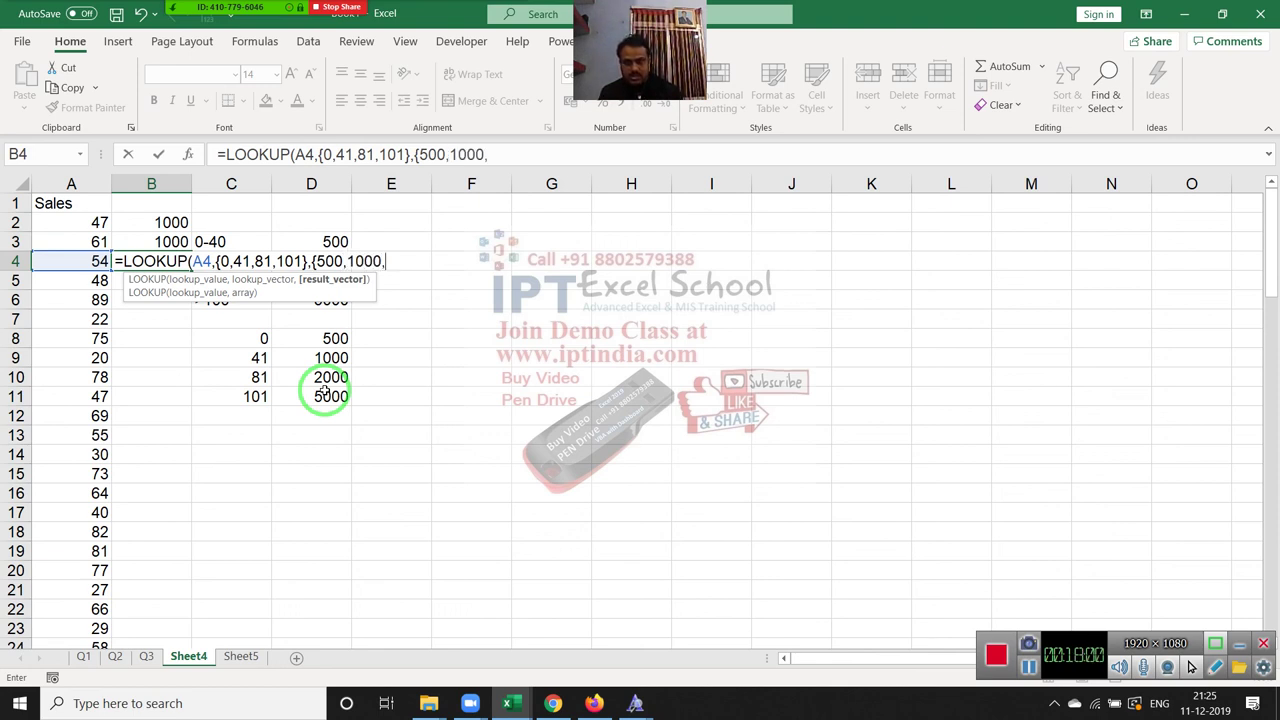
text(200)
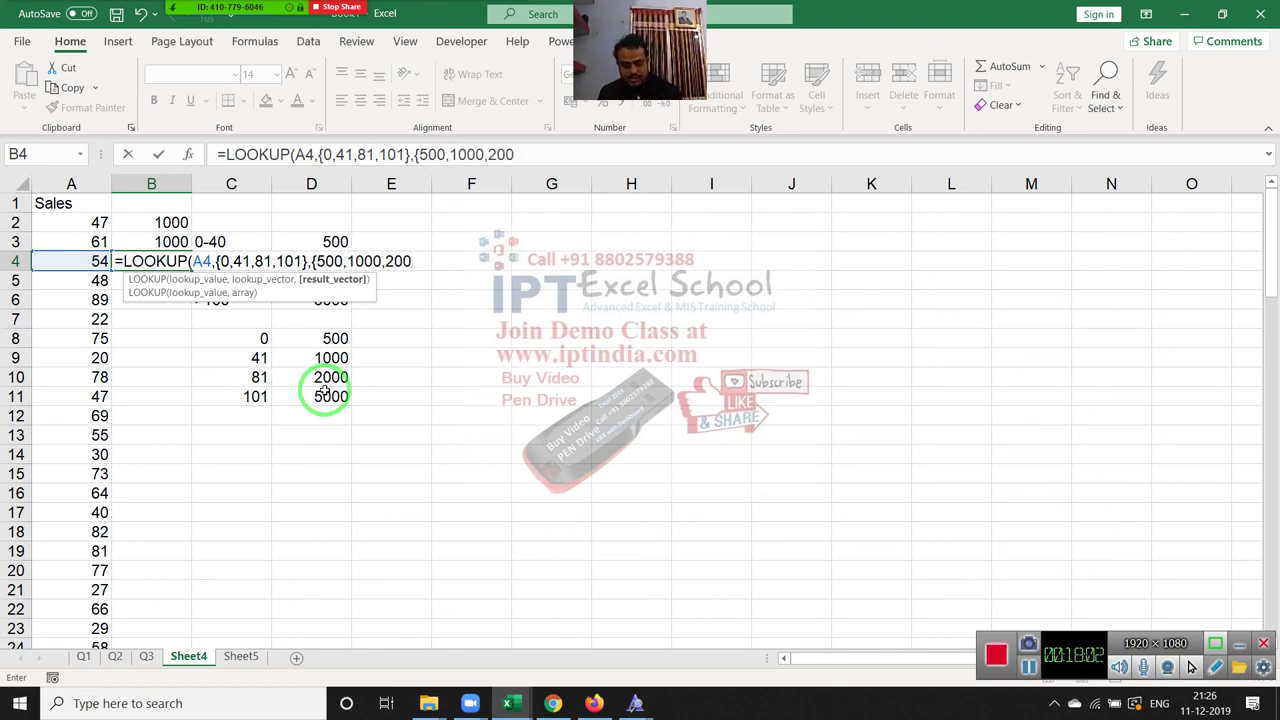
text(0,5000)
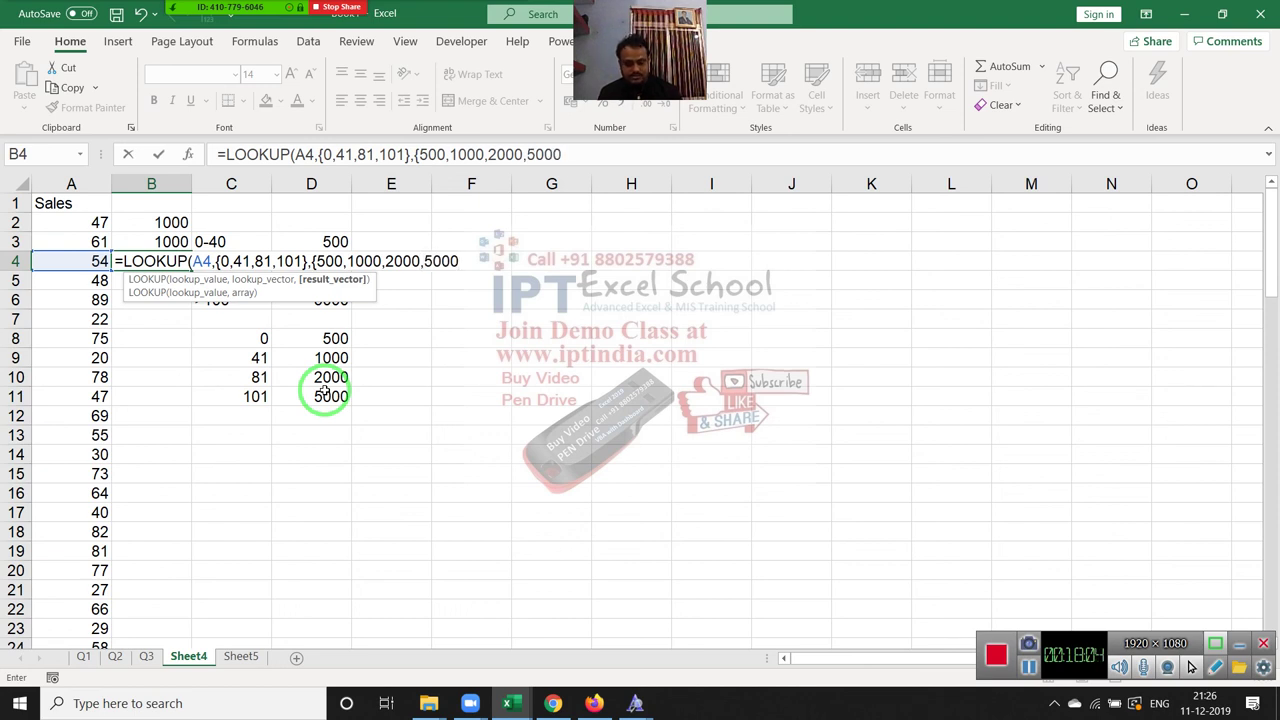
text(}))
key(Return)
key(Up)
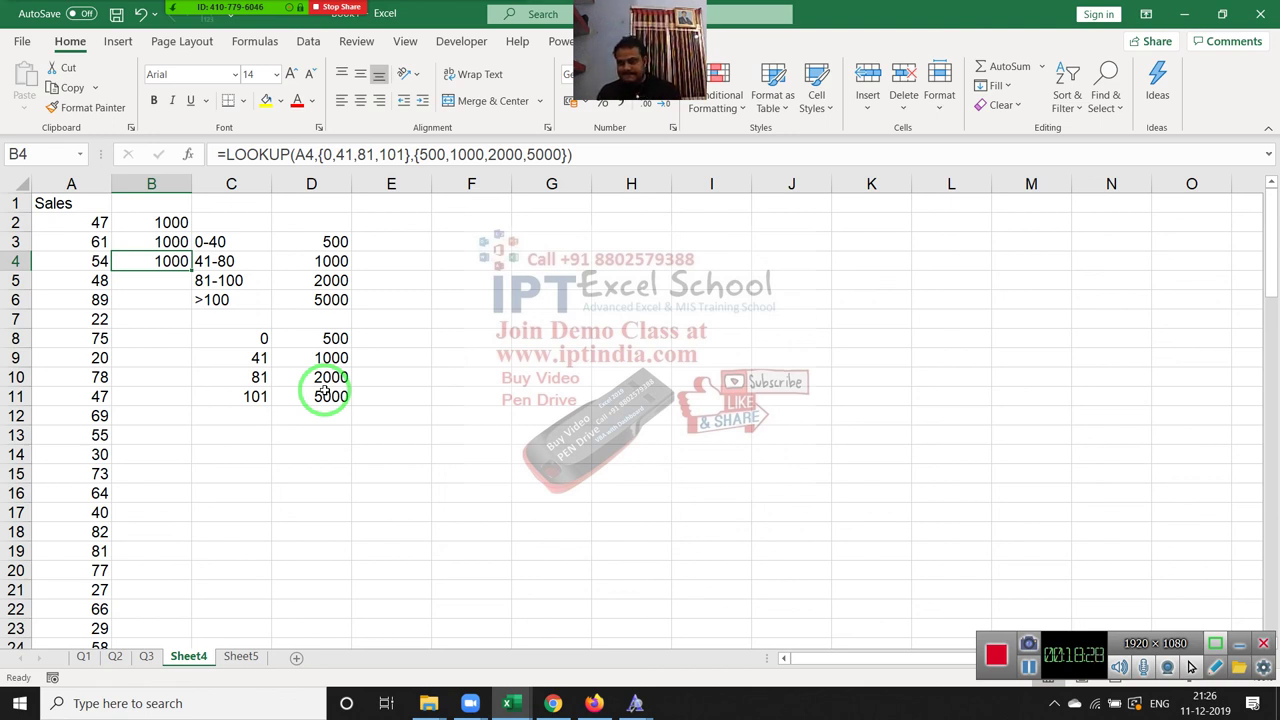
Compare the B2–B4 formulas, then minimise Excel to show the desktop.
key(Up)
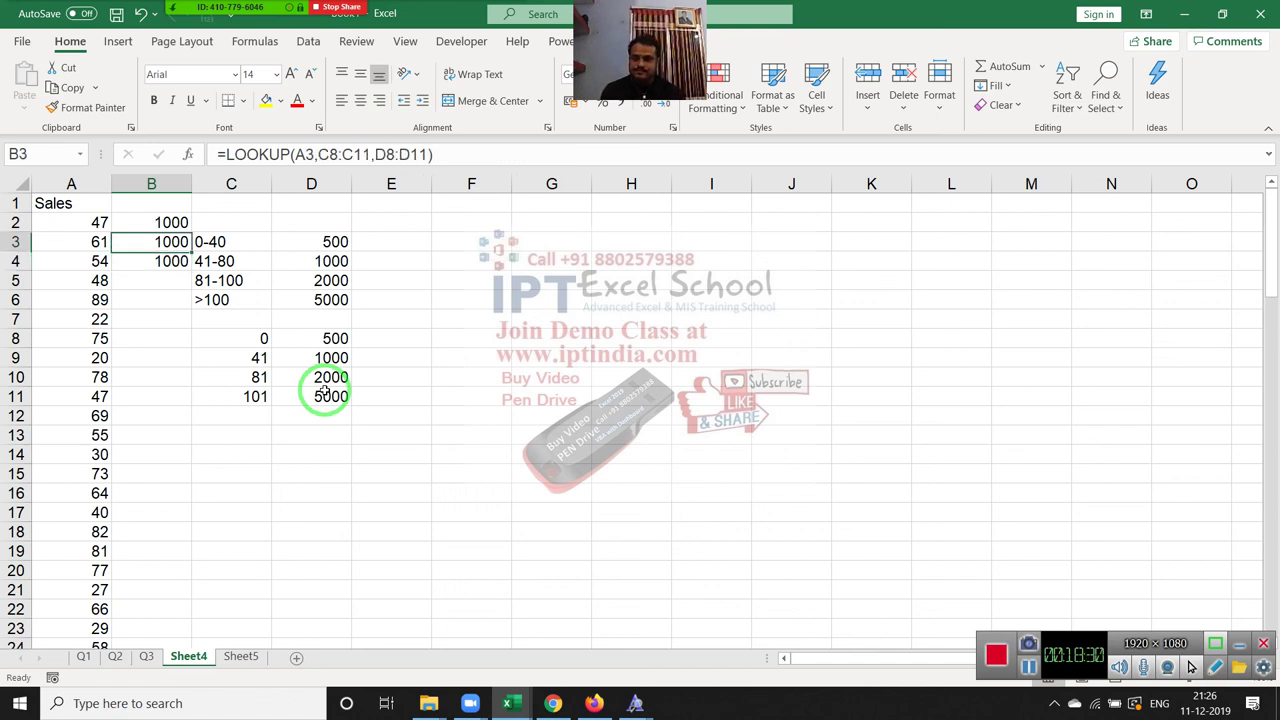
key(Up)
key(Down)
key(Down)
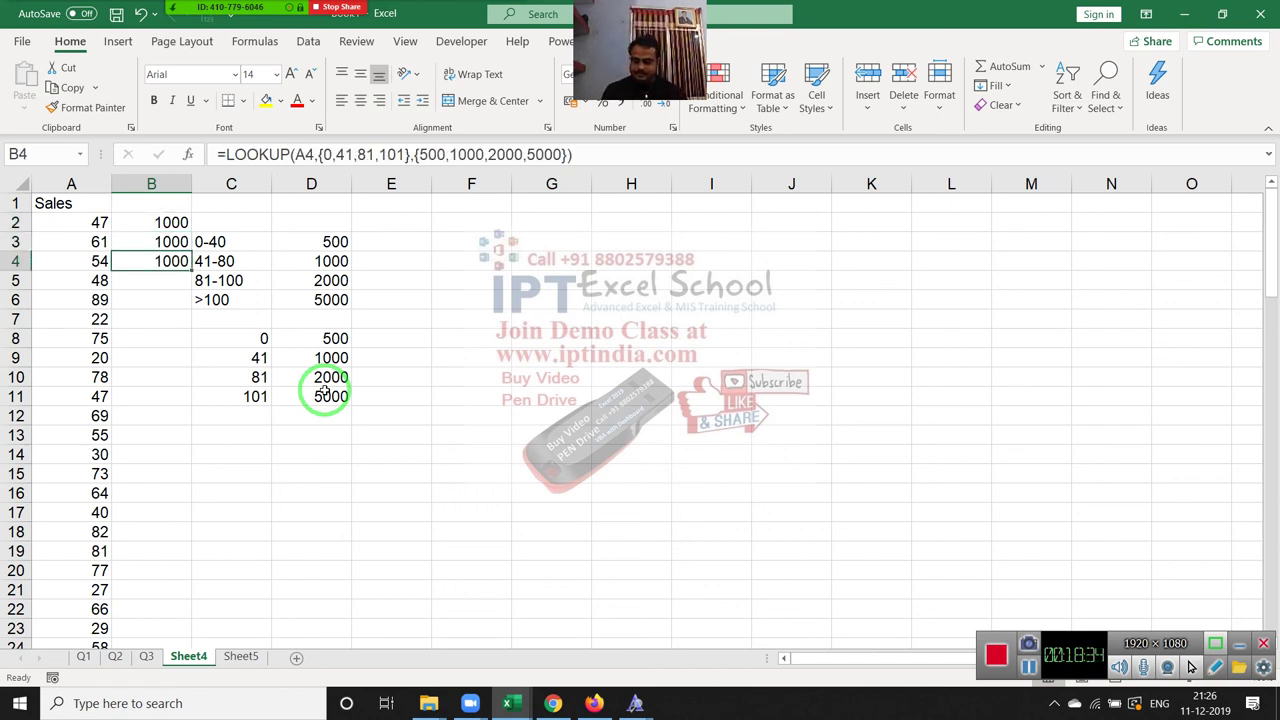
key(super+d)
drag(380, 420, 423, 608)
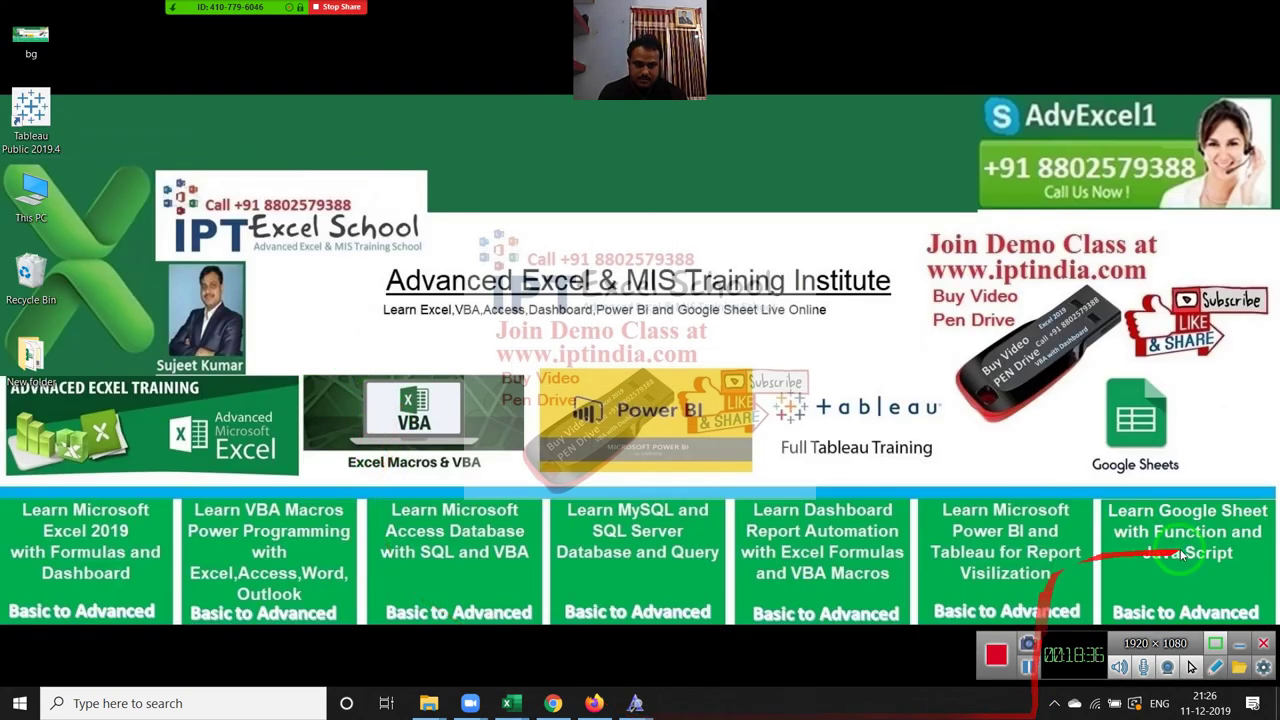